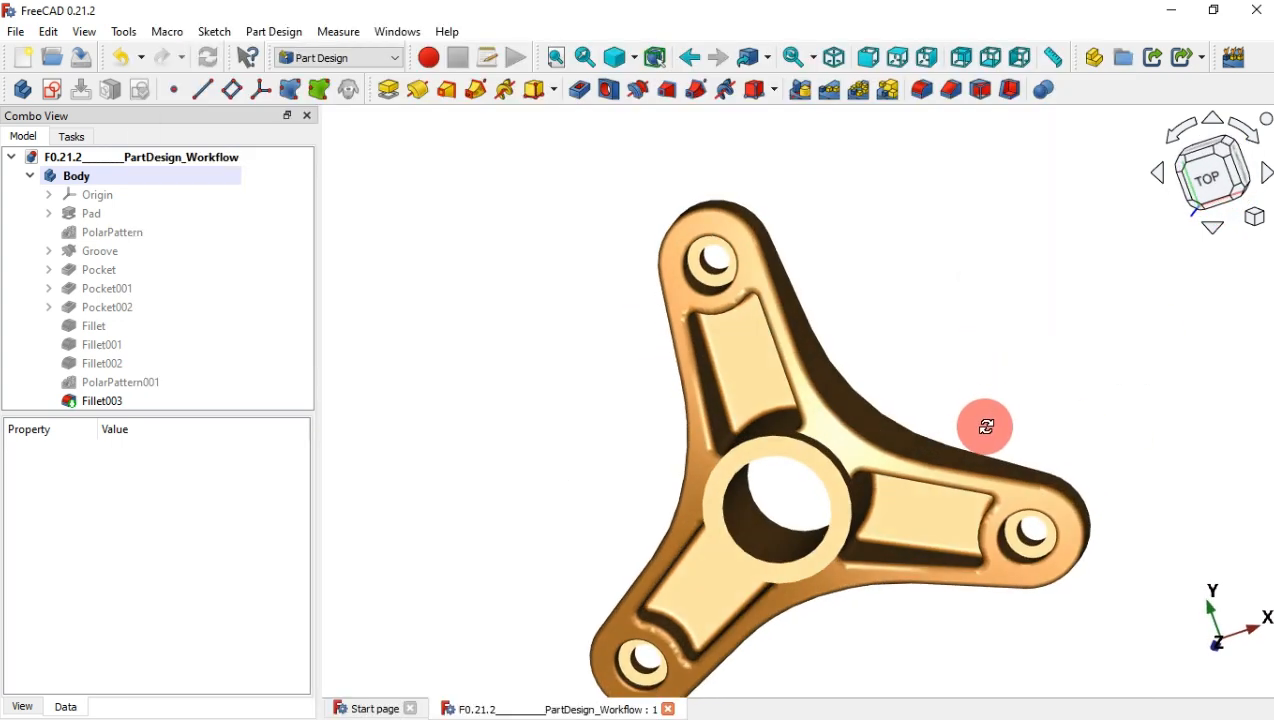
Step: Examine the finished three-armed bracket model from several angles and zoom levels
mouse_move(984, 424)
left_mouse_down()
mouse_move(904, 503)
mouse_move(623, 486)
mouse_move(660, 440)
left_mouse_up()
middle_click_drag(660, 440, 956, 359)
scroll(947, 358, "up", 6)
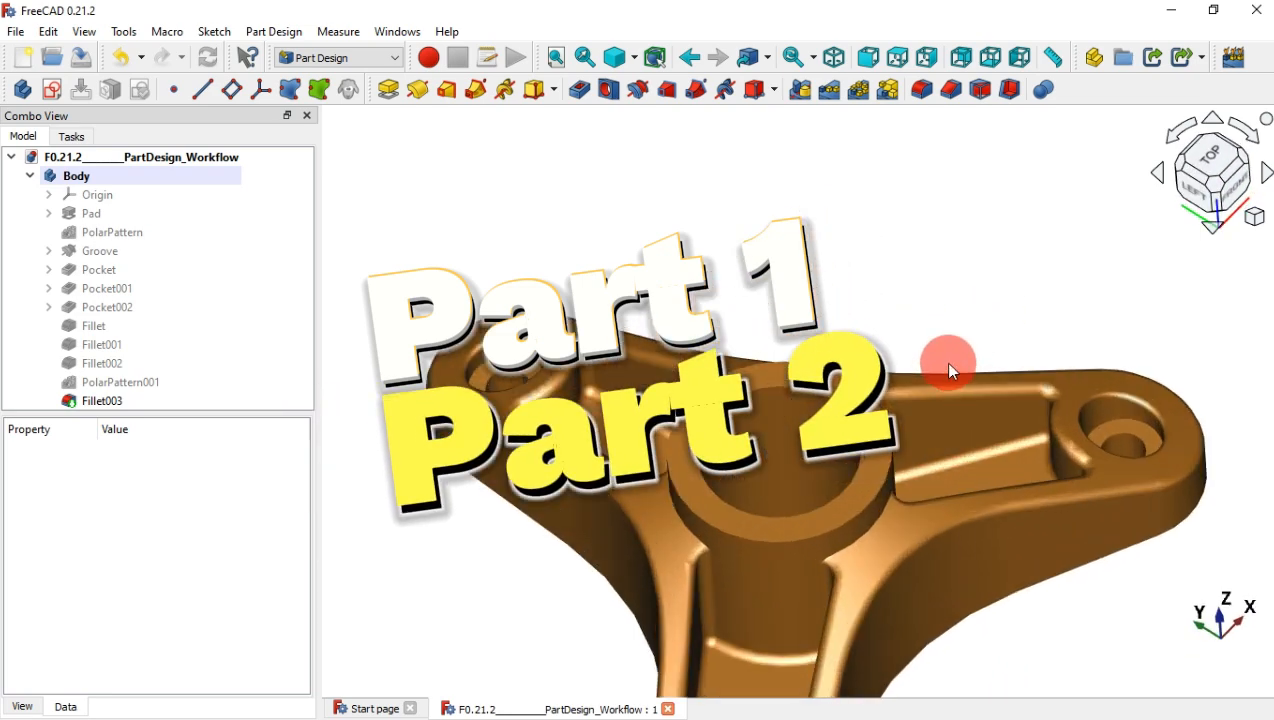
scroll(943, 351, "down", 6)
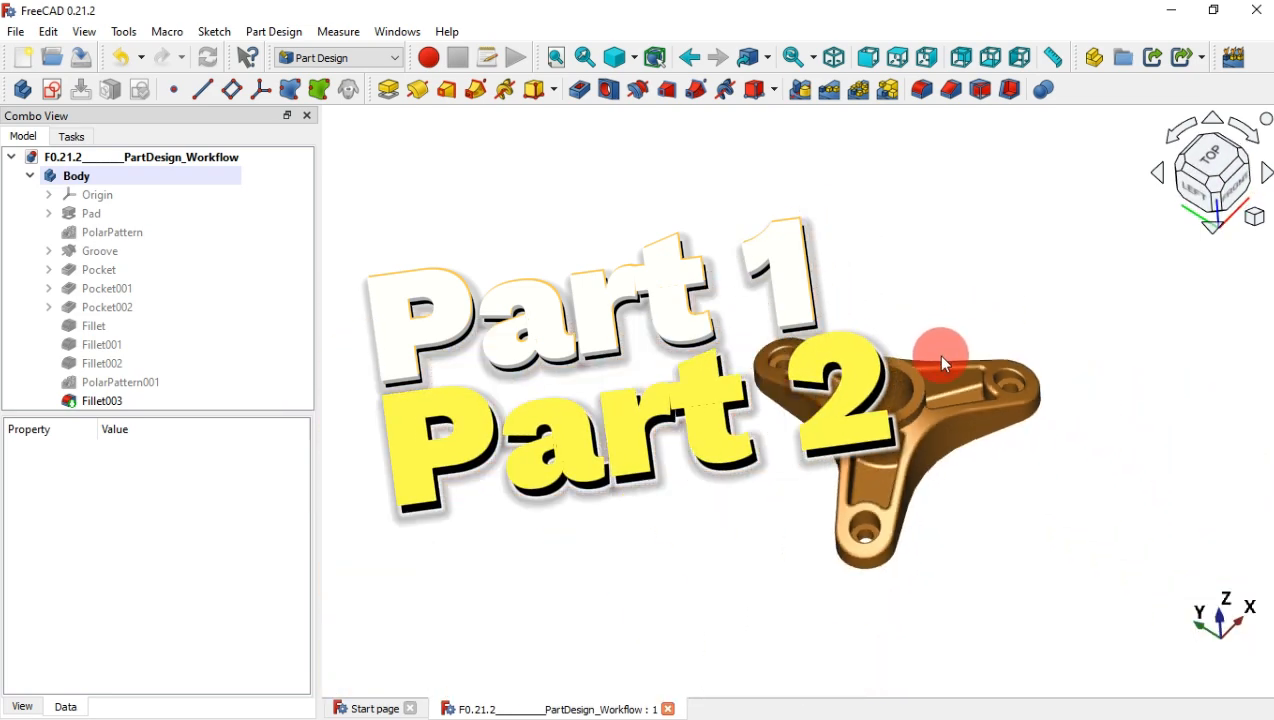
scroll(956, 436, "up", 5)
scroll(956, 436, "down", 4)
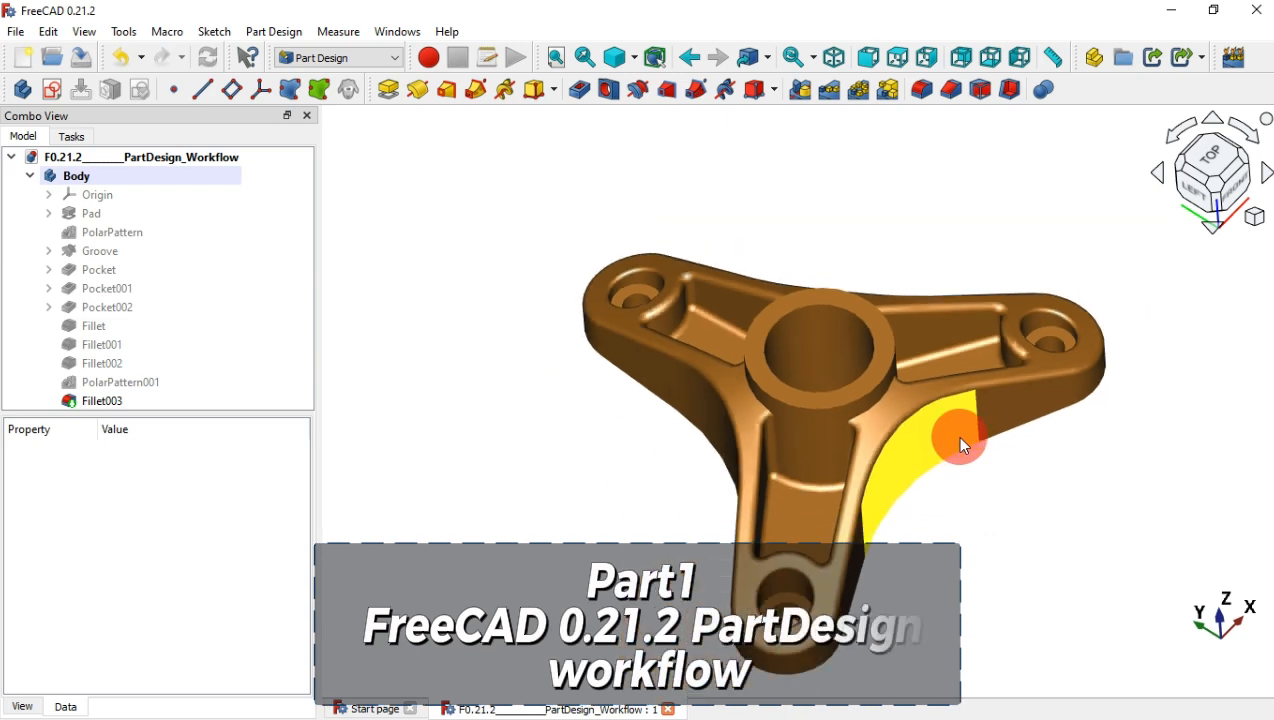
middle_click_drag(1016, 478, 1092, 345)
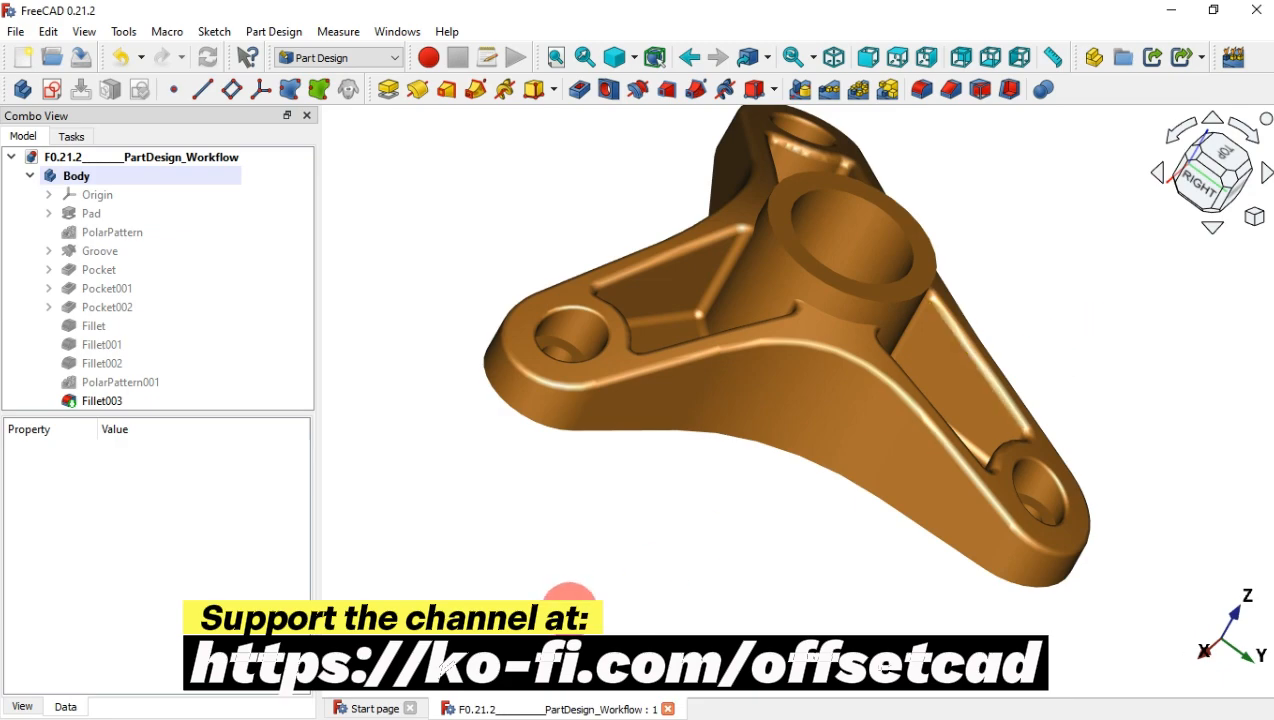
middle_click_drag(570, 598, 856, 421)
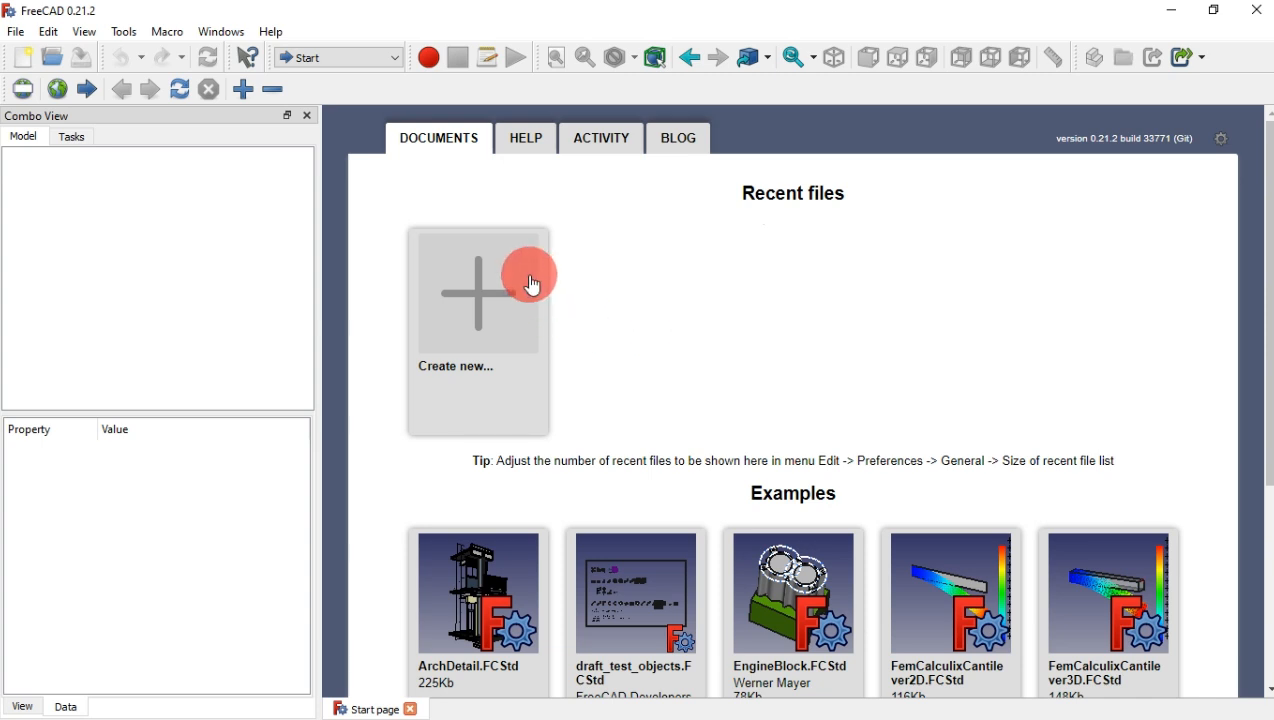
Step: Create a new document and save it over the existing file F0.21.2_______PartDesign_Workflow.FCStd
left_click(485, 302)
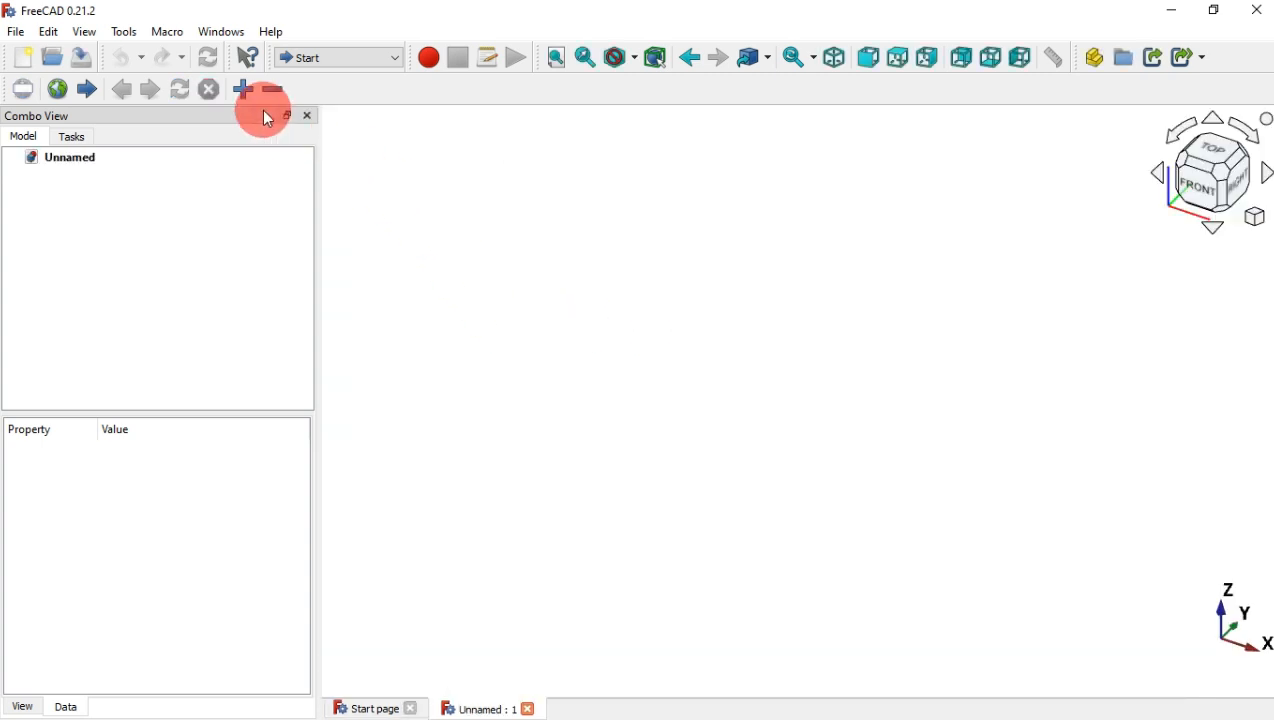
left_click(80, 62)
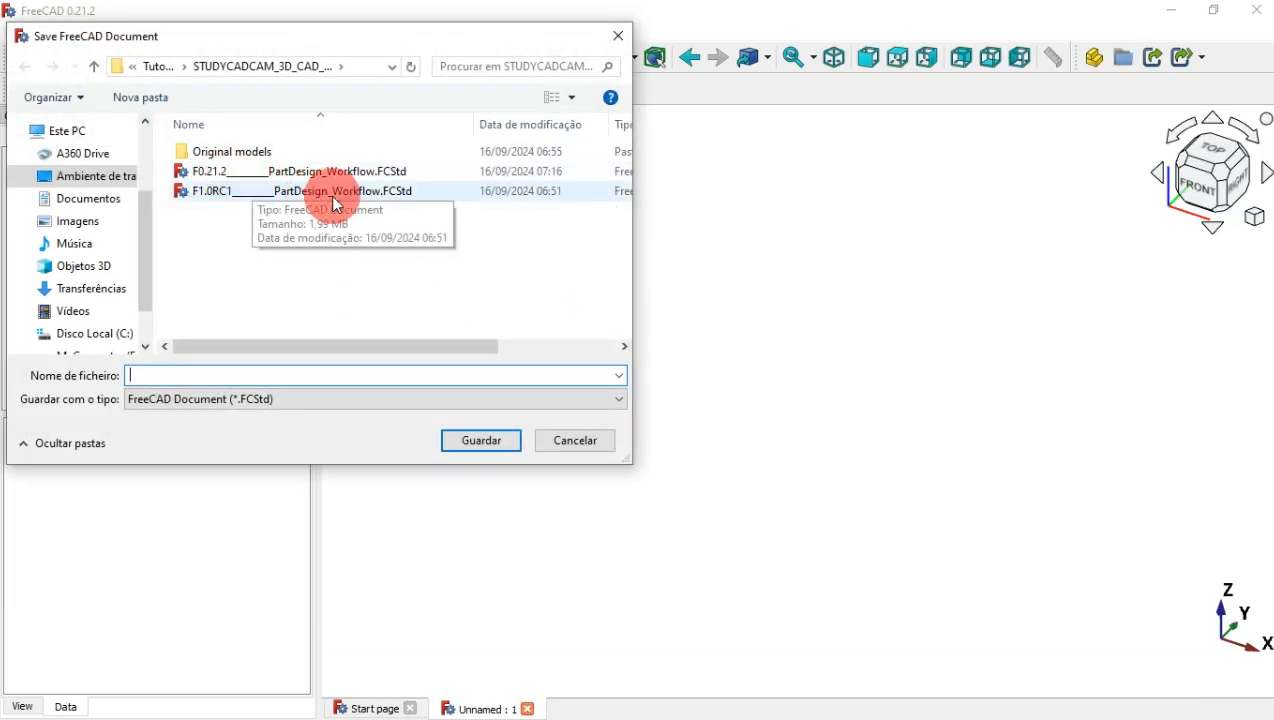
left_click(328, 178)
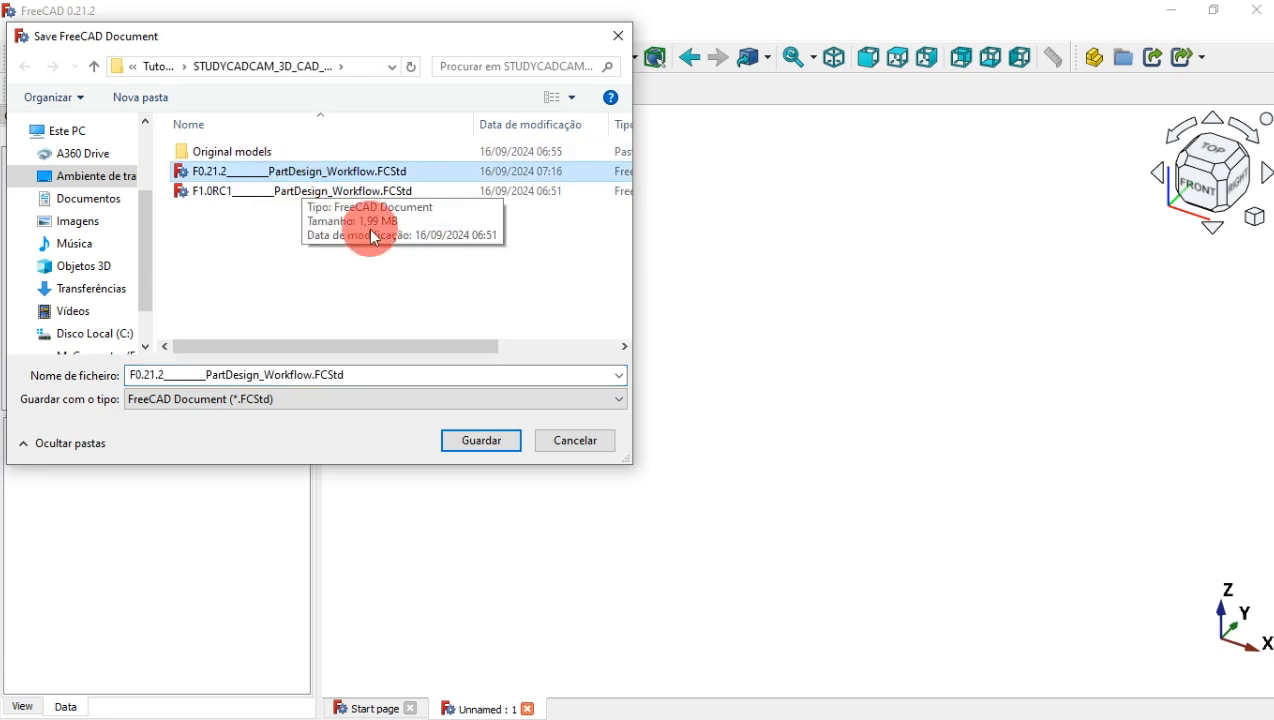
left_click(513, 452)
left_click(682, 367)
left_click(839, 405)
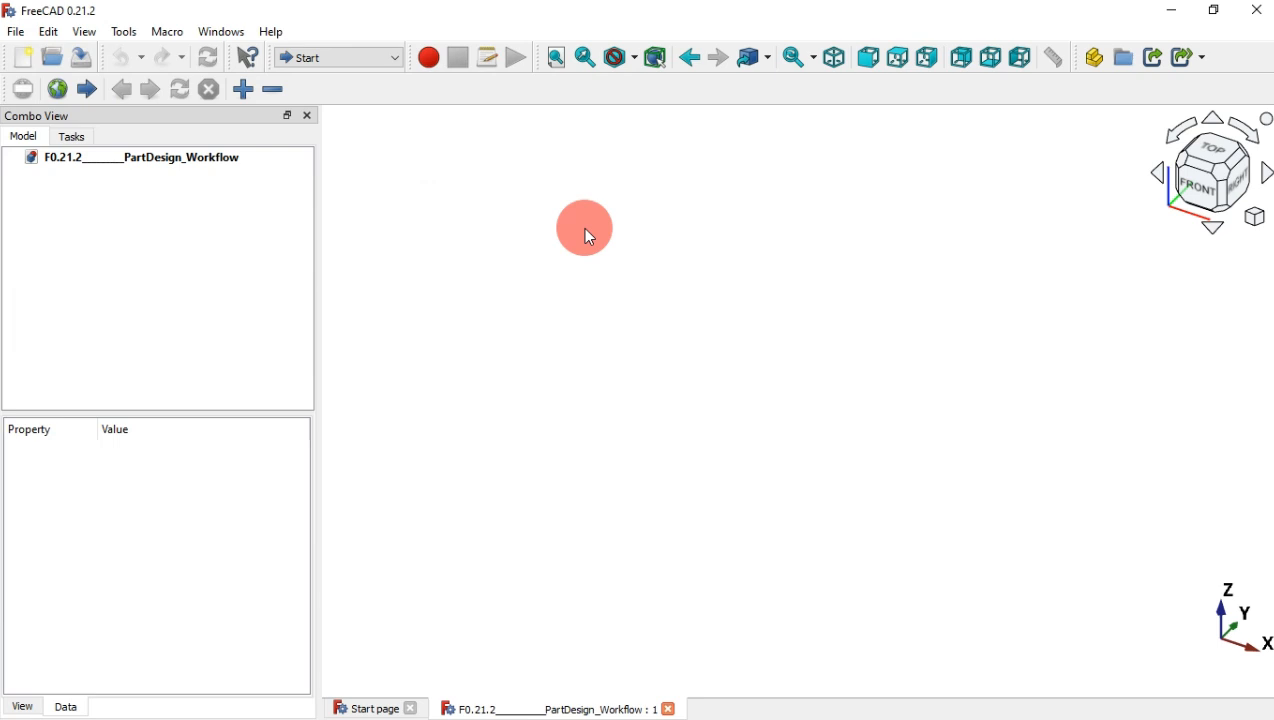
Step: Switch to the Part Design workbench and start a sketch on the XY-plane of a new body
left_click(390, 62)
left_click(330, 165)
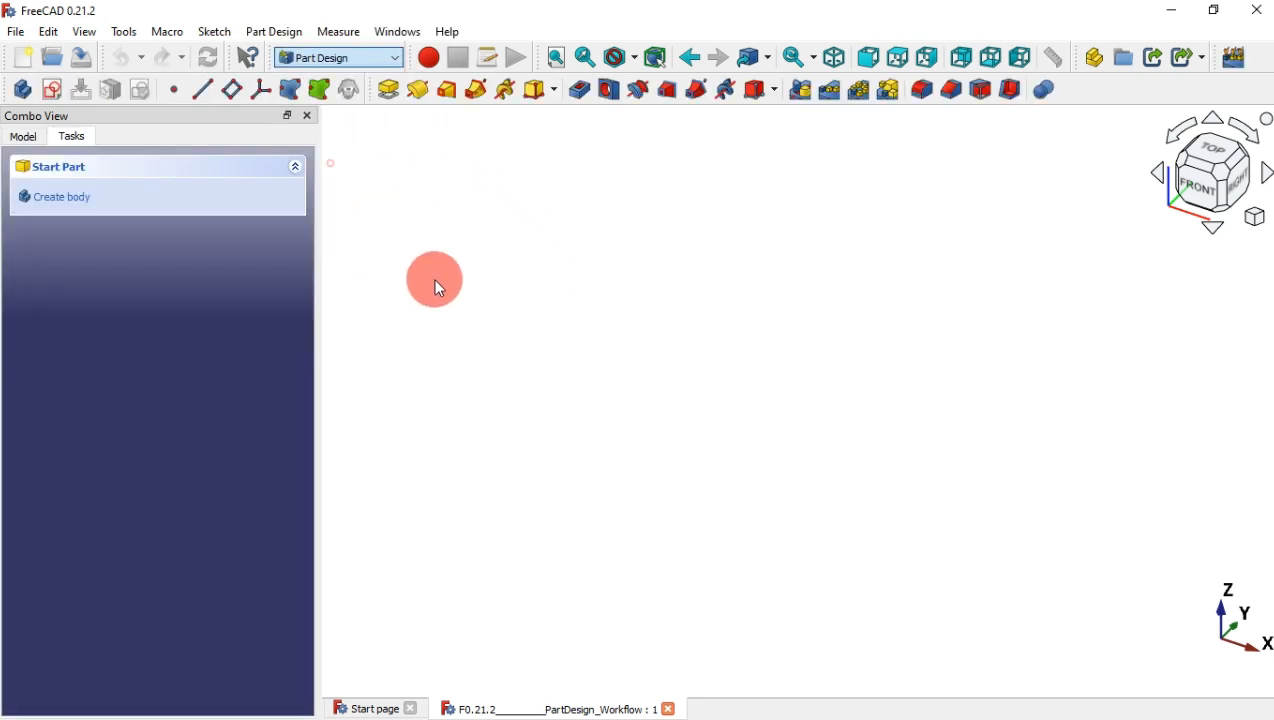
key("alt+Tab")
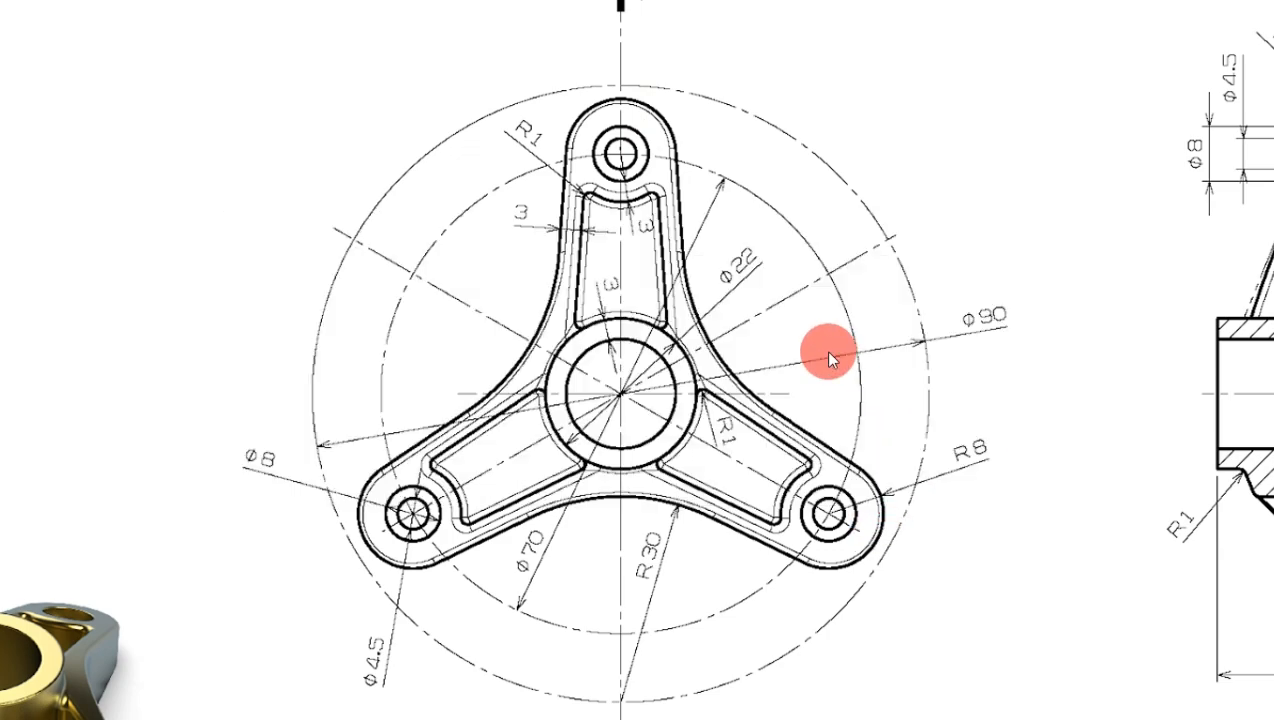
key("alt+Tab")
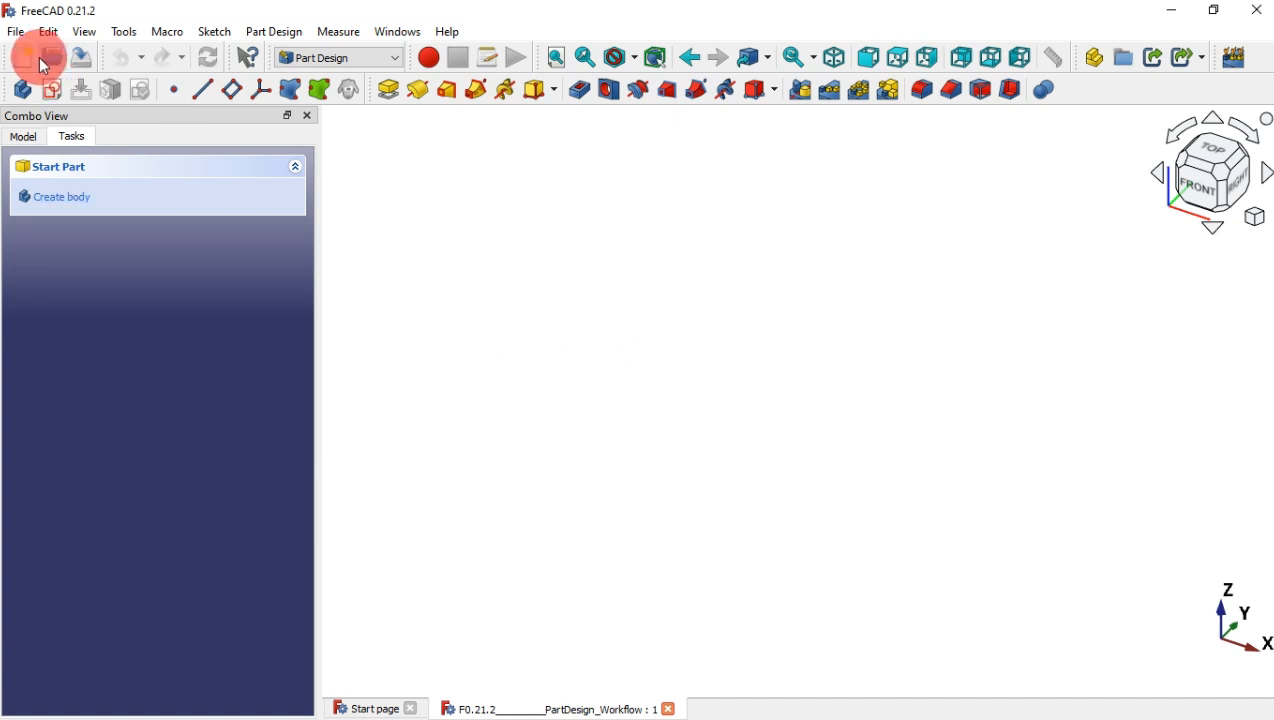
left_click(22, 90)
left_click(52, 89)
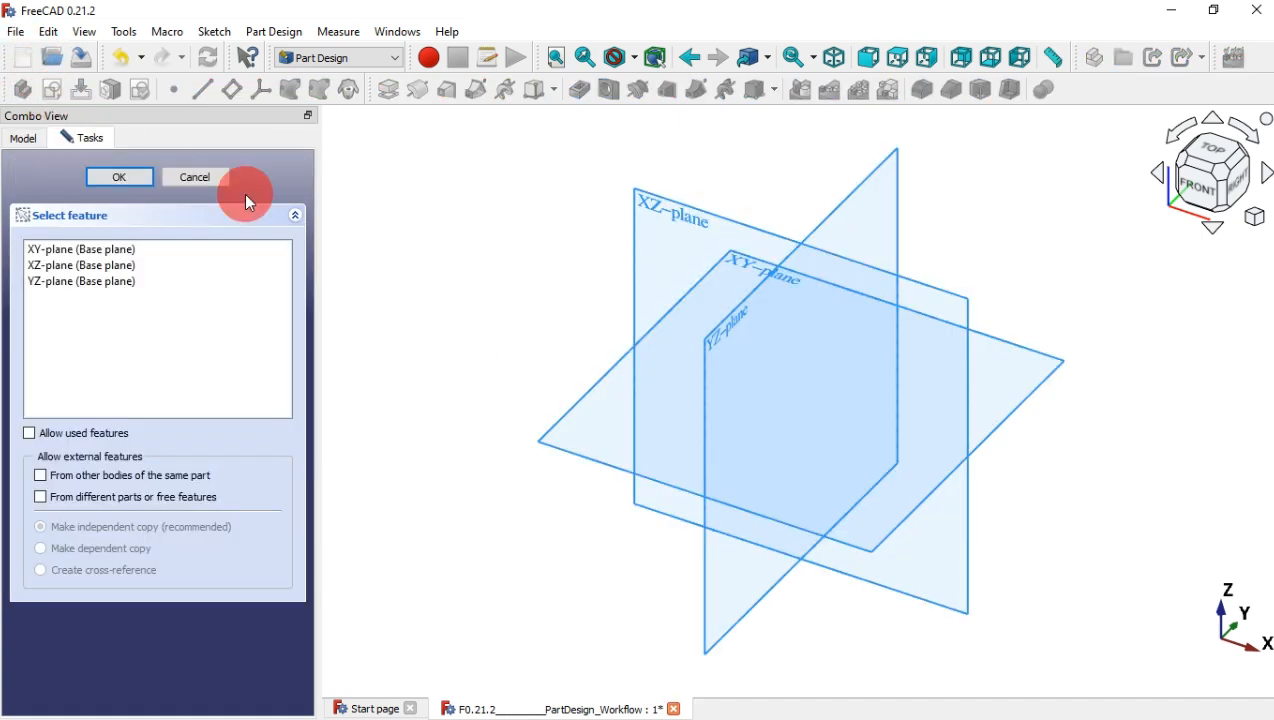
left_click(739, 263)
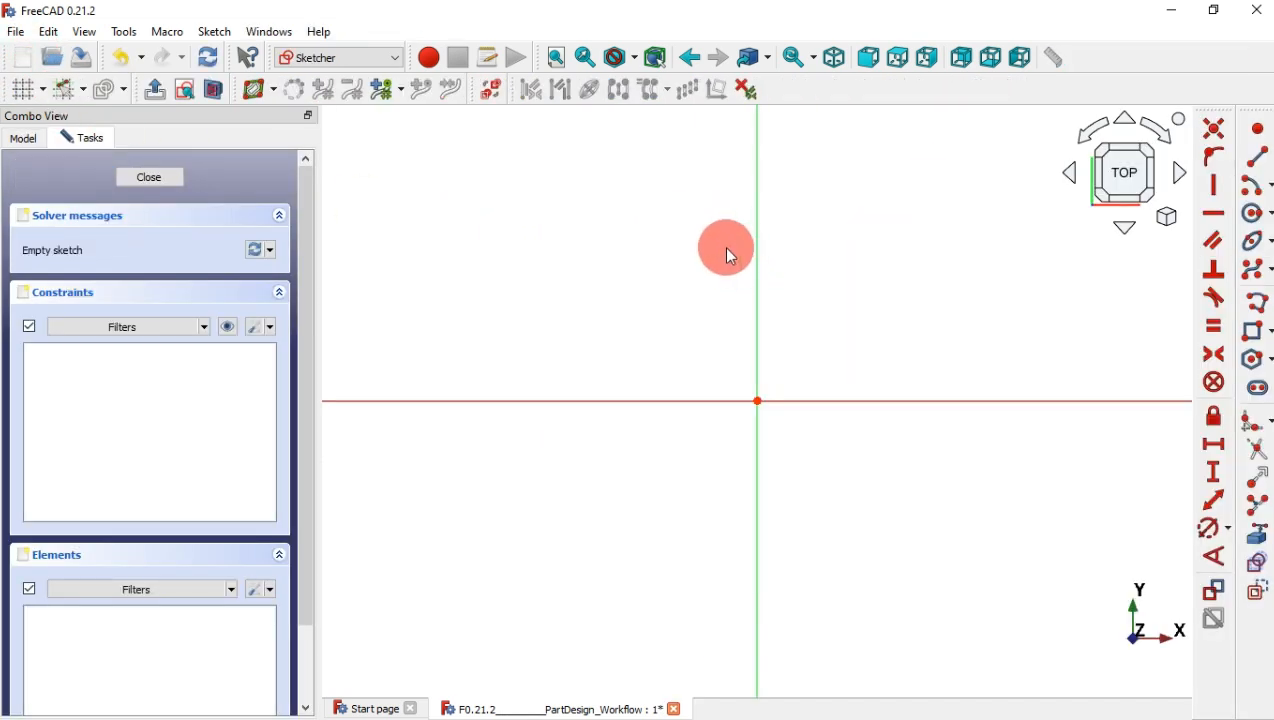
Step: Draw two concentric circles centred on the origin, about 83 mm and 112 mm in diameter
middle_click_drag(690, 462, 661, 469)
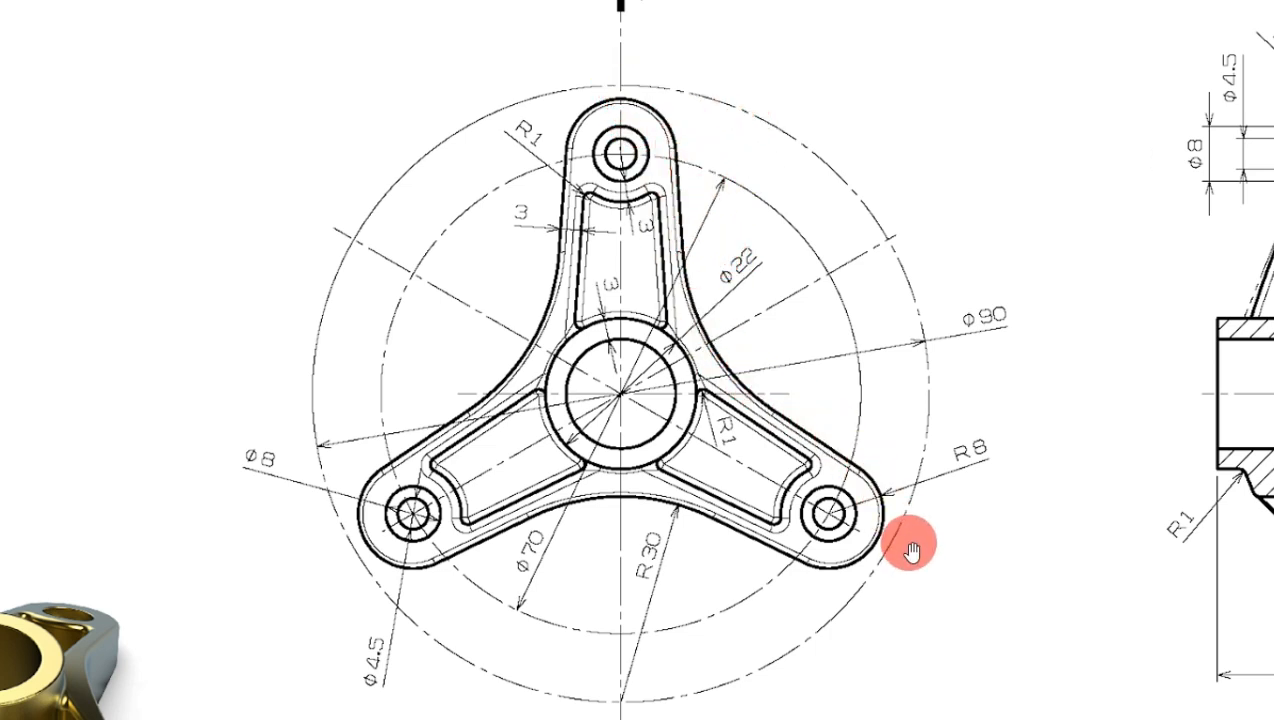
key("alt+Tab")
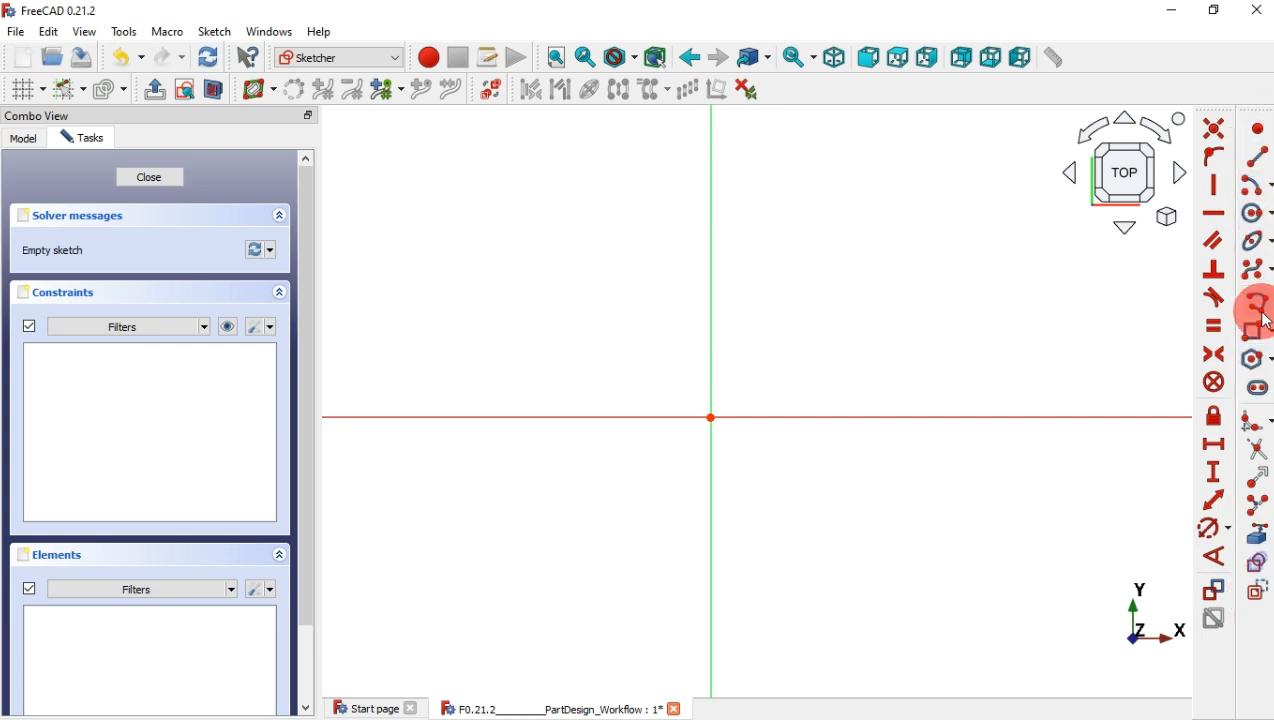
left_click(1257, 214)
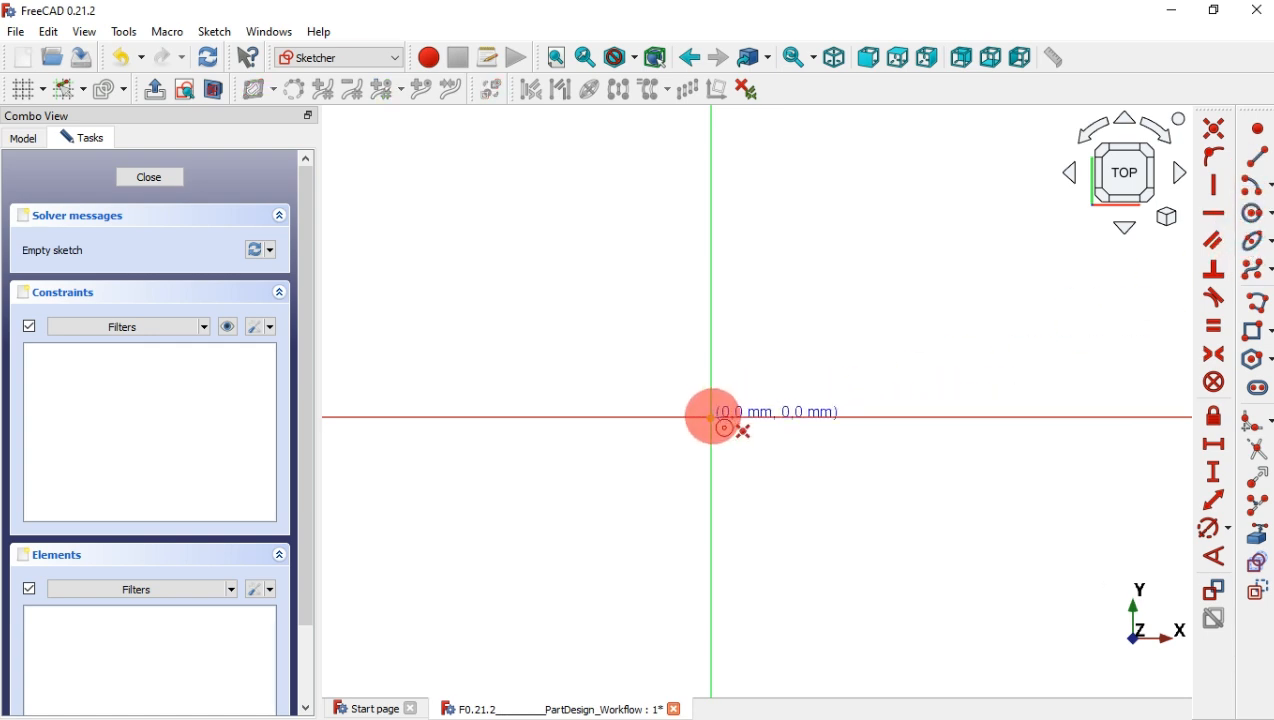
left_click(712, 418)
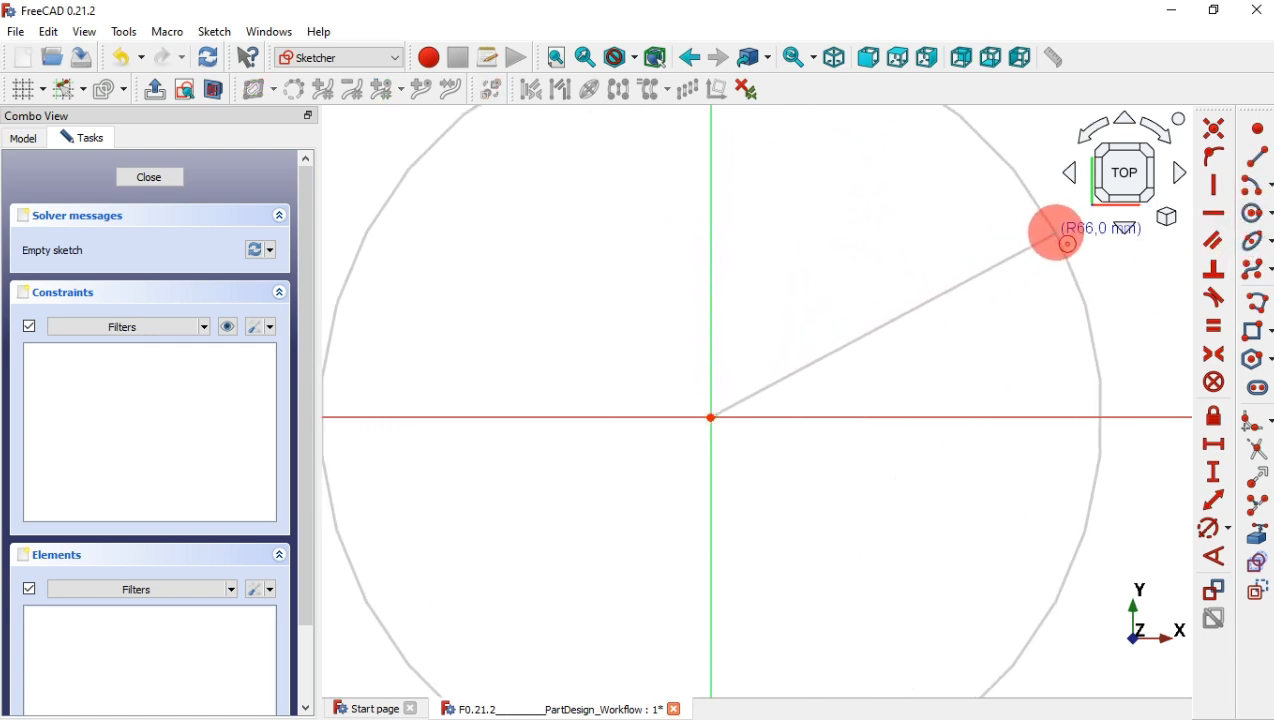
left_click(921, 287)
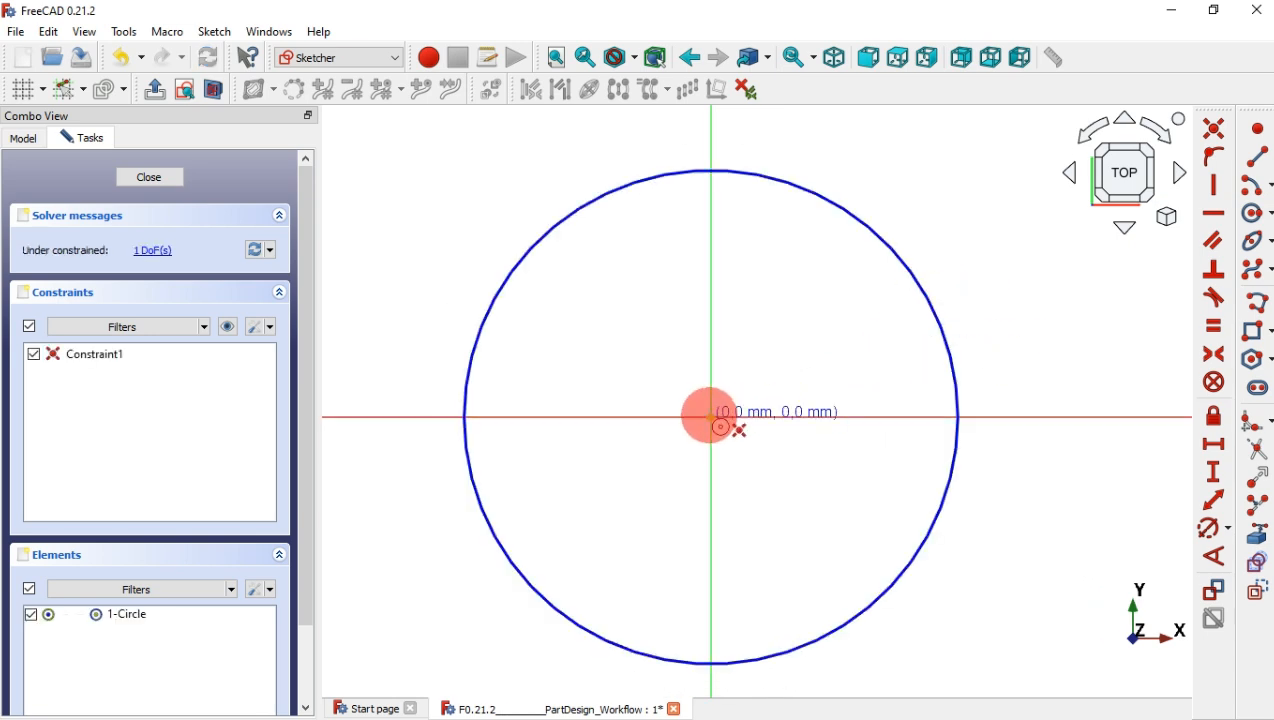
left_click(711, 418)
left_click(987, 231)
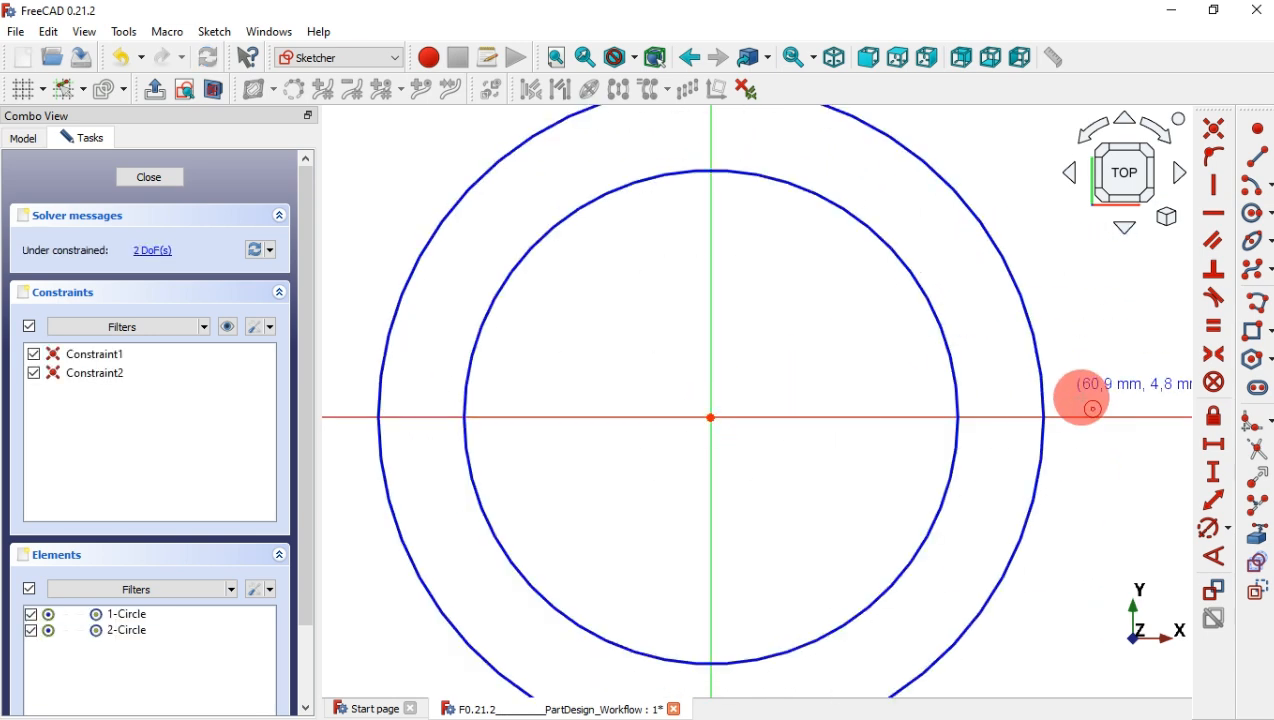
scroll(940, 370, "down", 2)
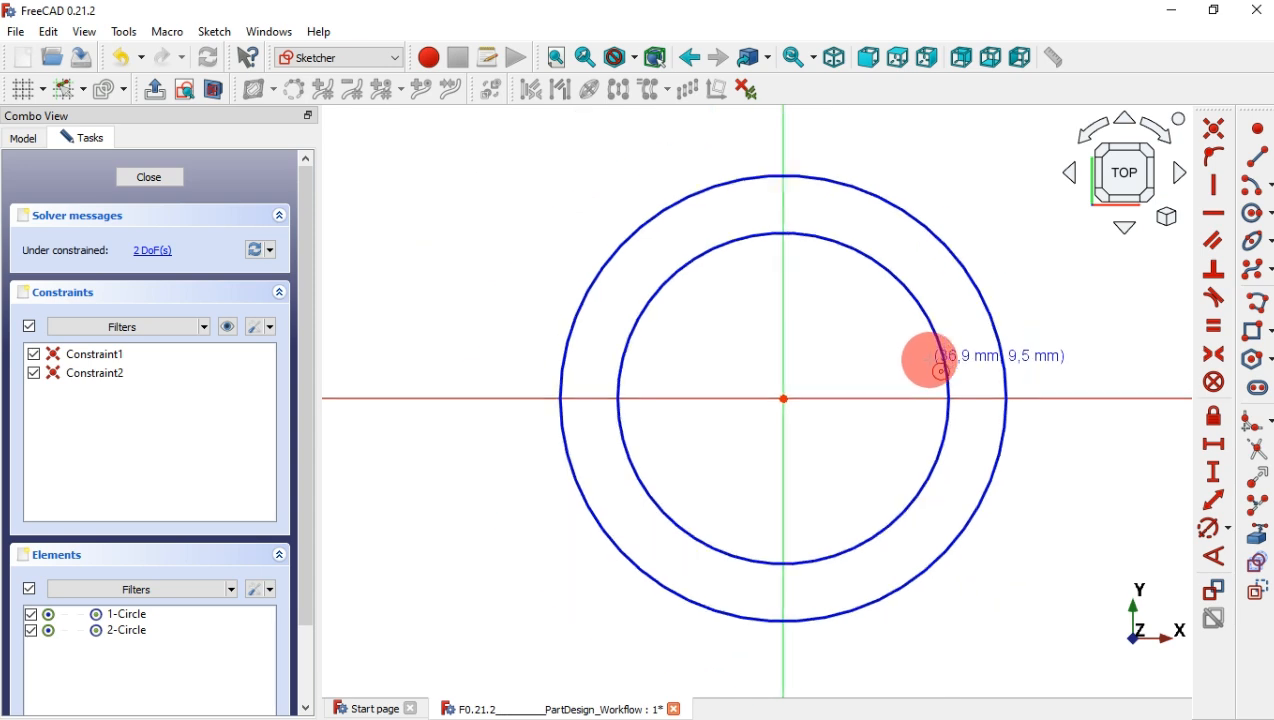
Step: Constrain the inner circle's diameter to 70 mm and the outer circle's to 90 mm, and hide the constraints in the sketch
left_click(1214, 528)
left_click(934, 321)
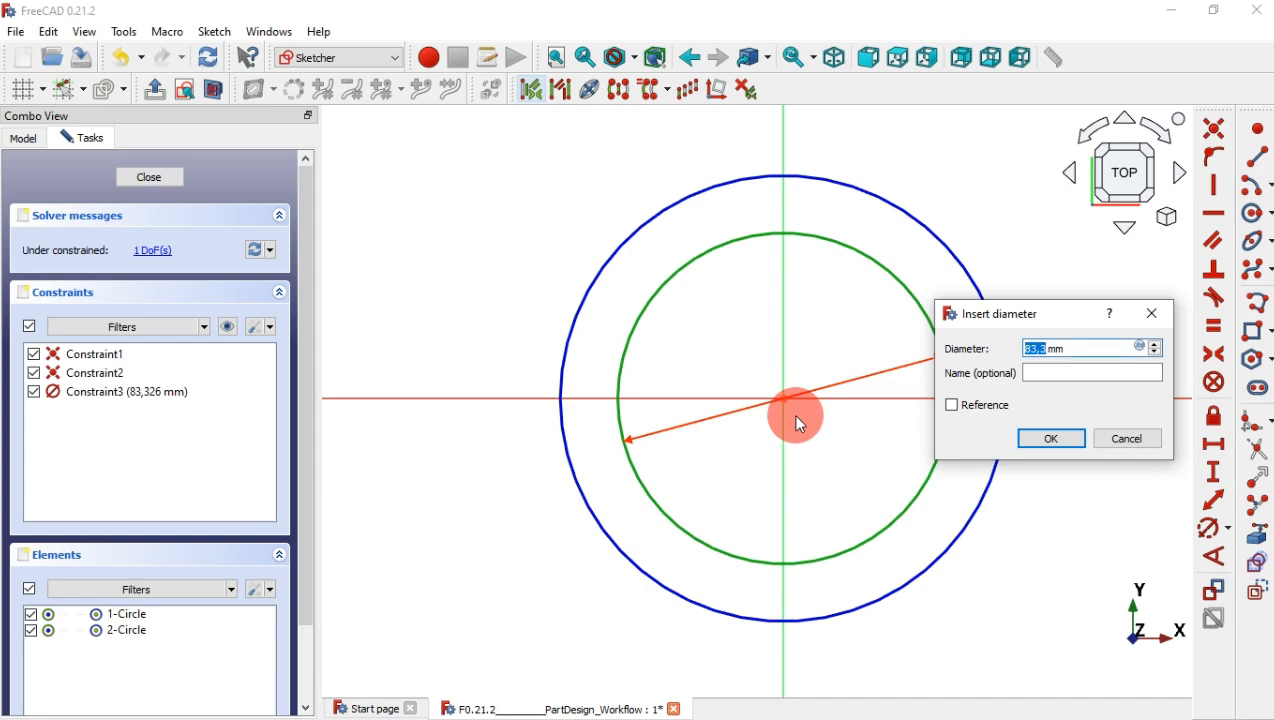
type("0")
key("Return")
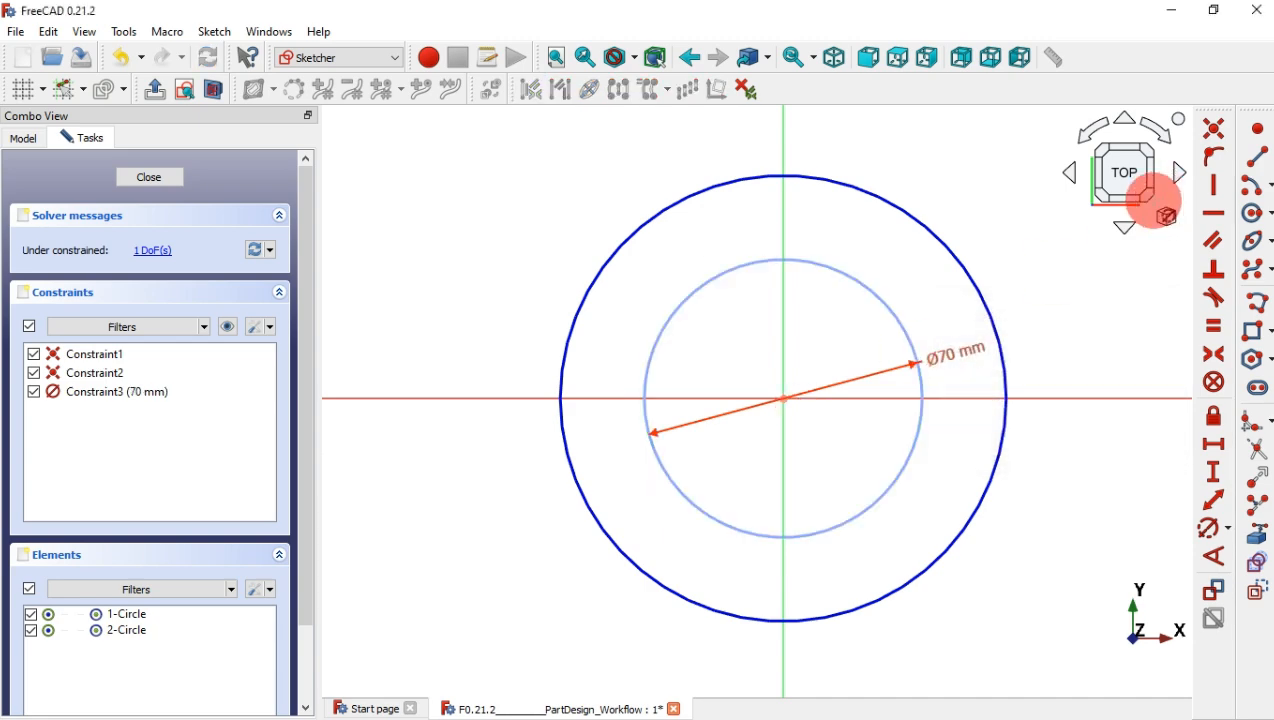
left_click(988, 305)
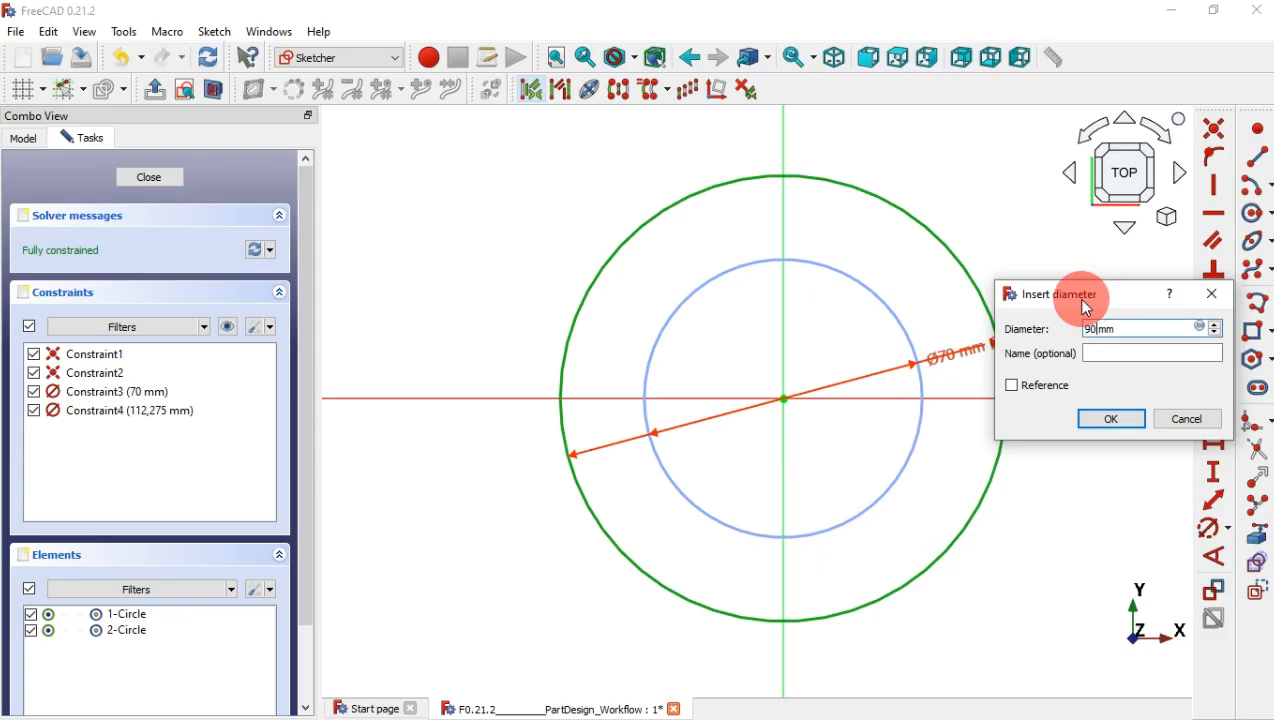
key("Return")
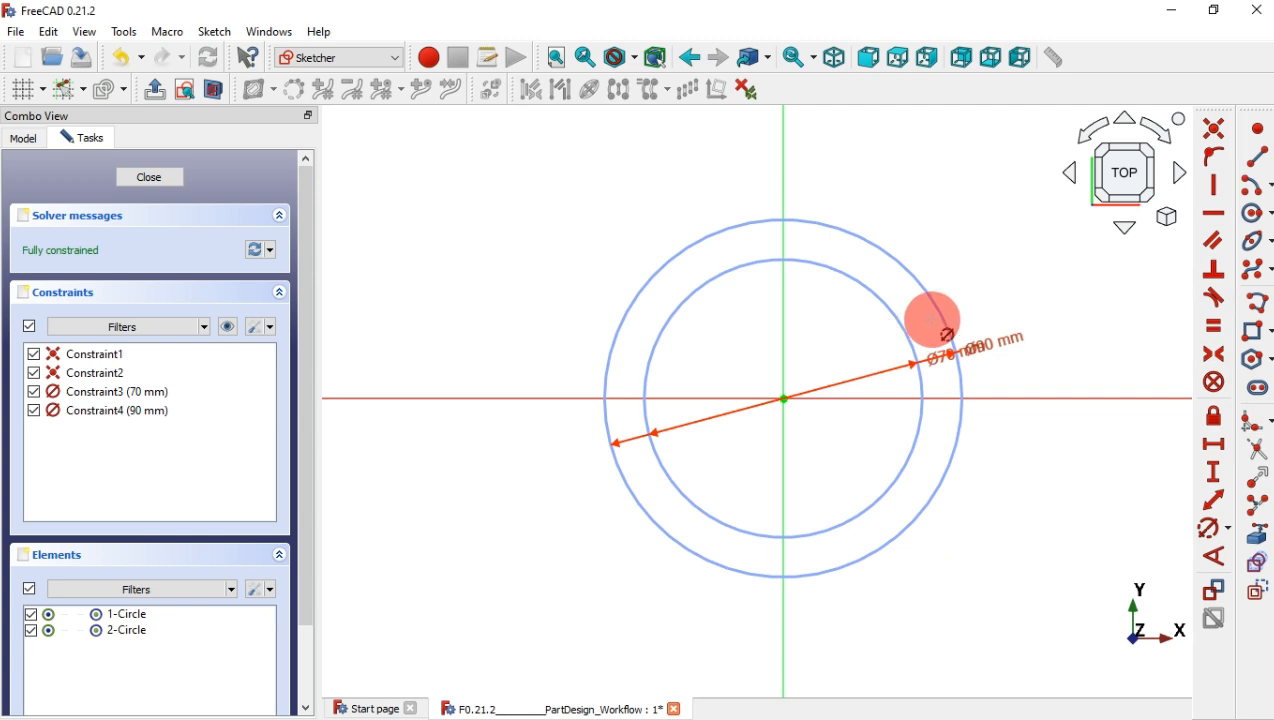
left_click(227, 326)
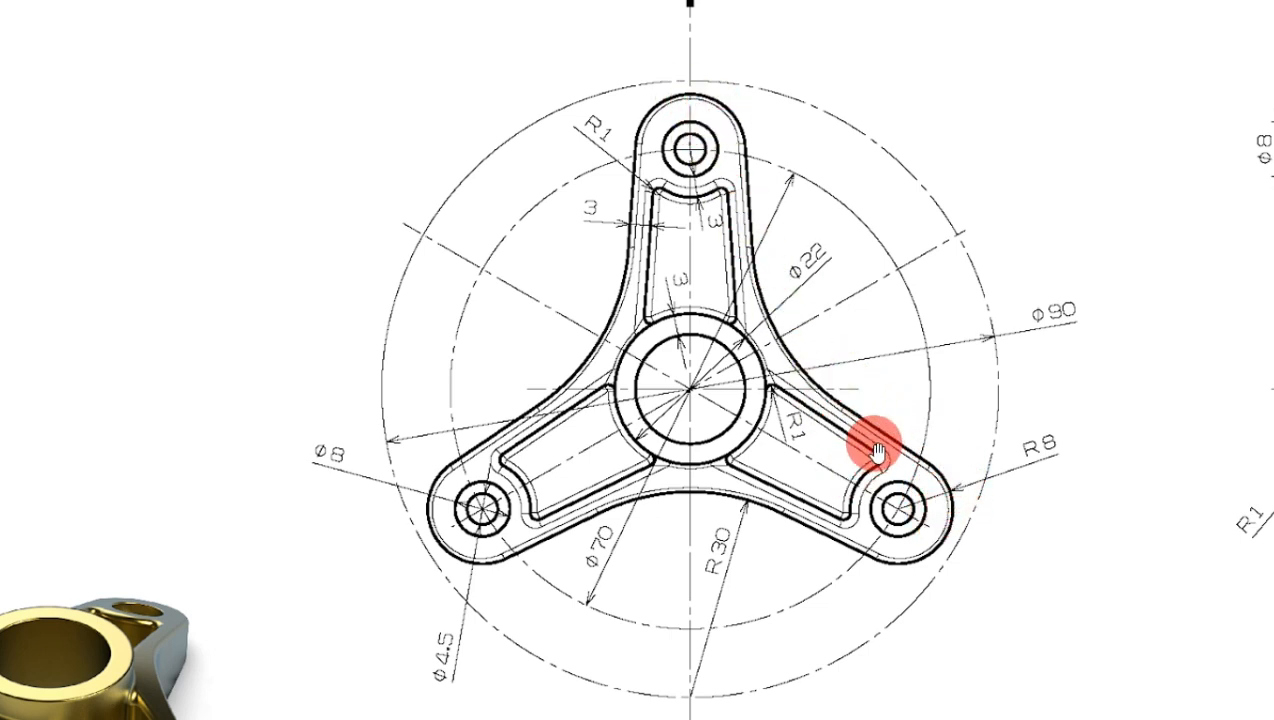
Step: Draw two 45 mm lines from the origin to the outer circle, about 37° above and about 39° below the horizontal axis
key("alt+Tab")
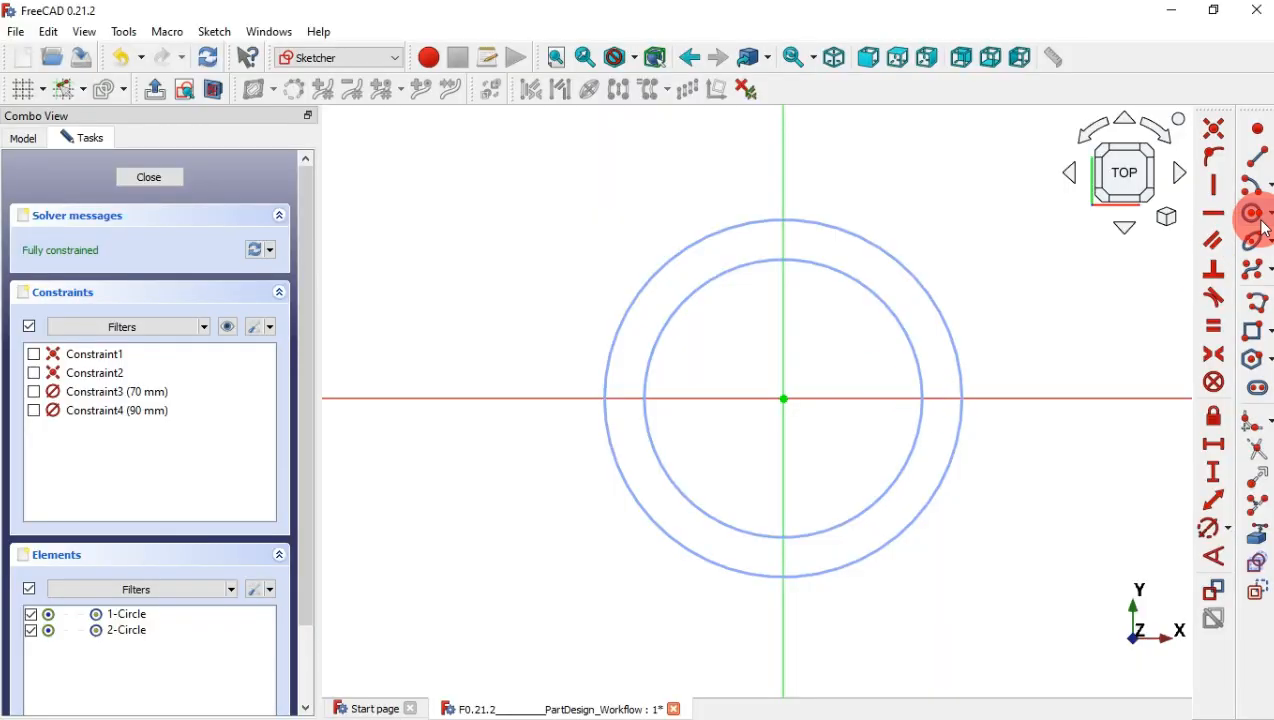
left_click(1262, 164)
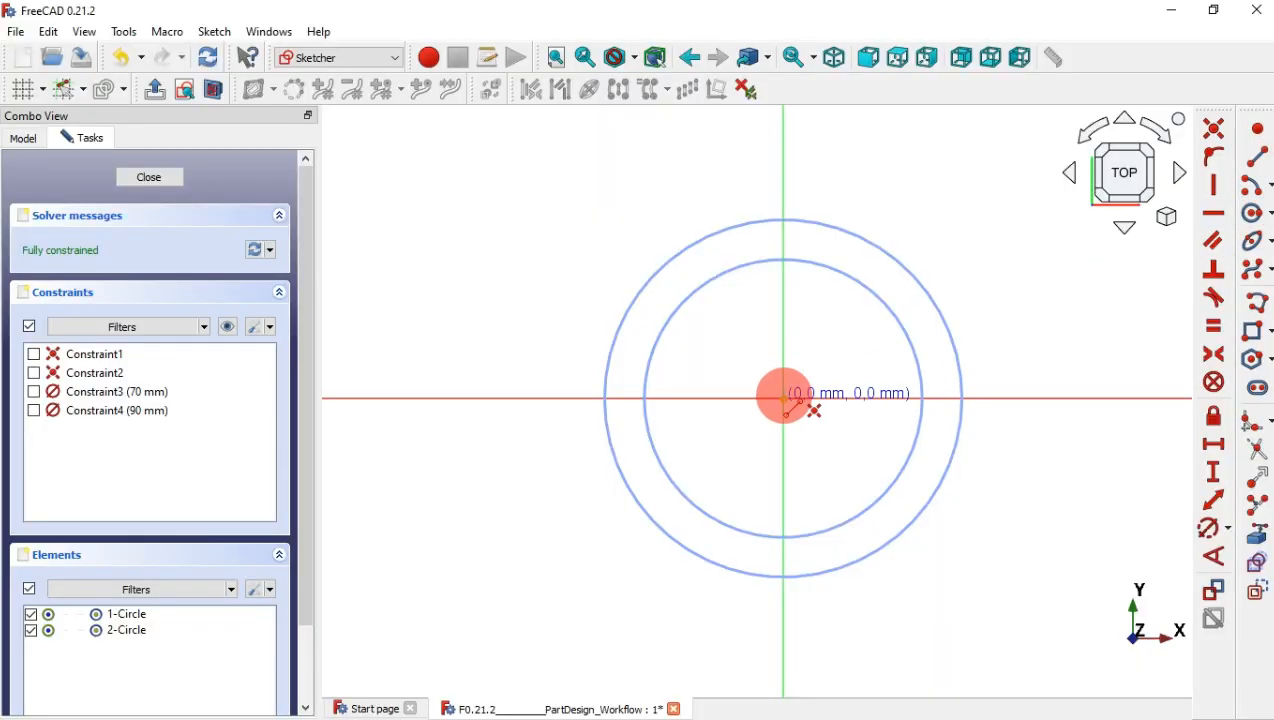
left_click(784, 398)
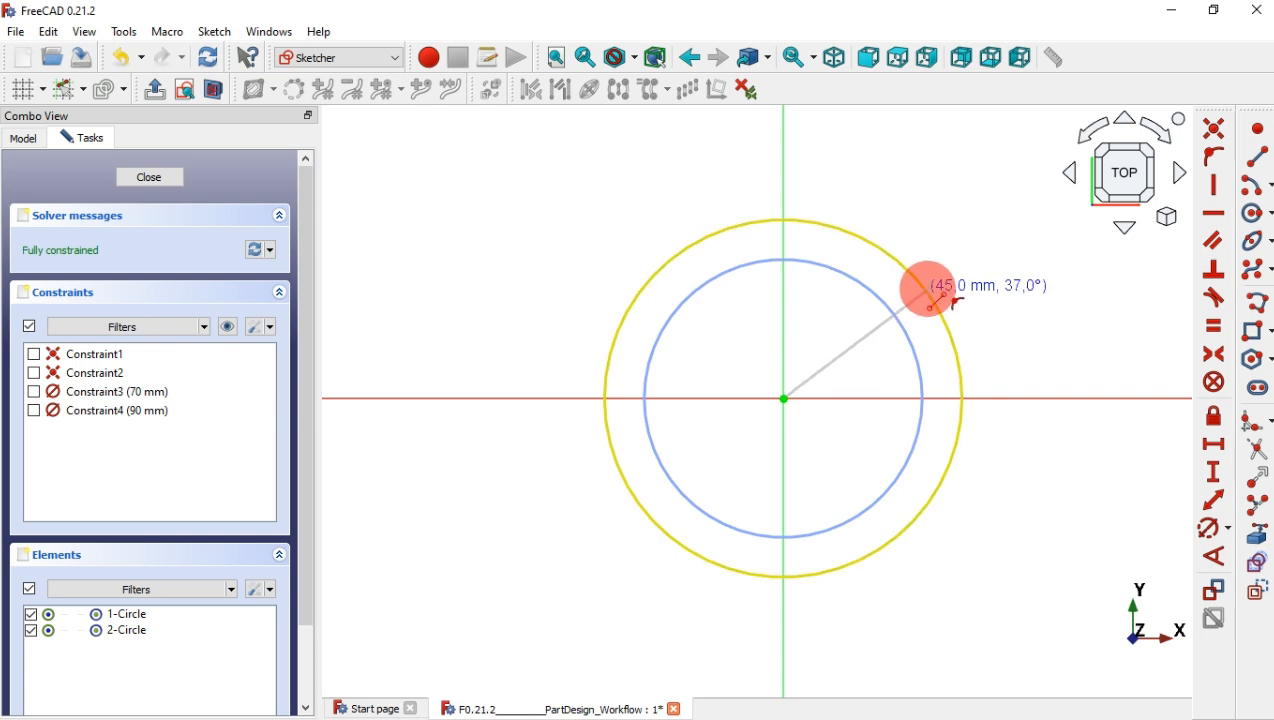
left_click(927, 291)
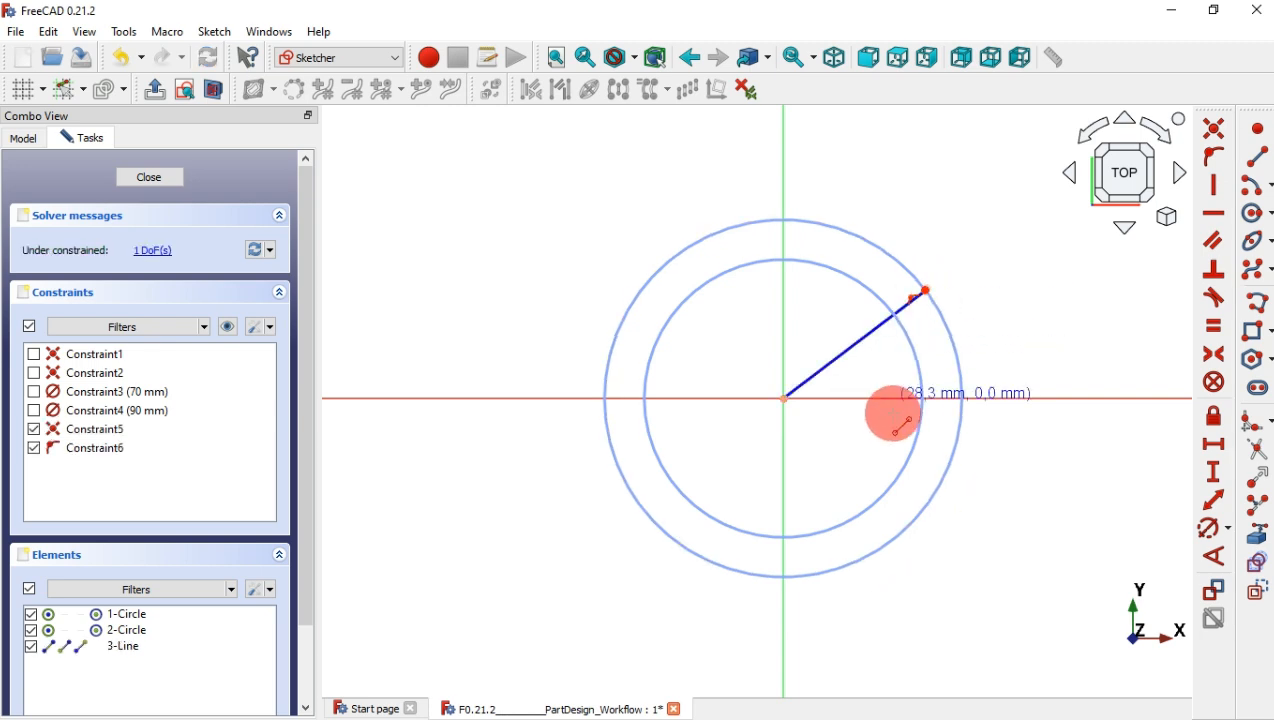
left_click(784, 398)
left_click(921, 511)
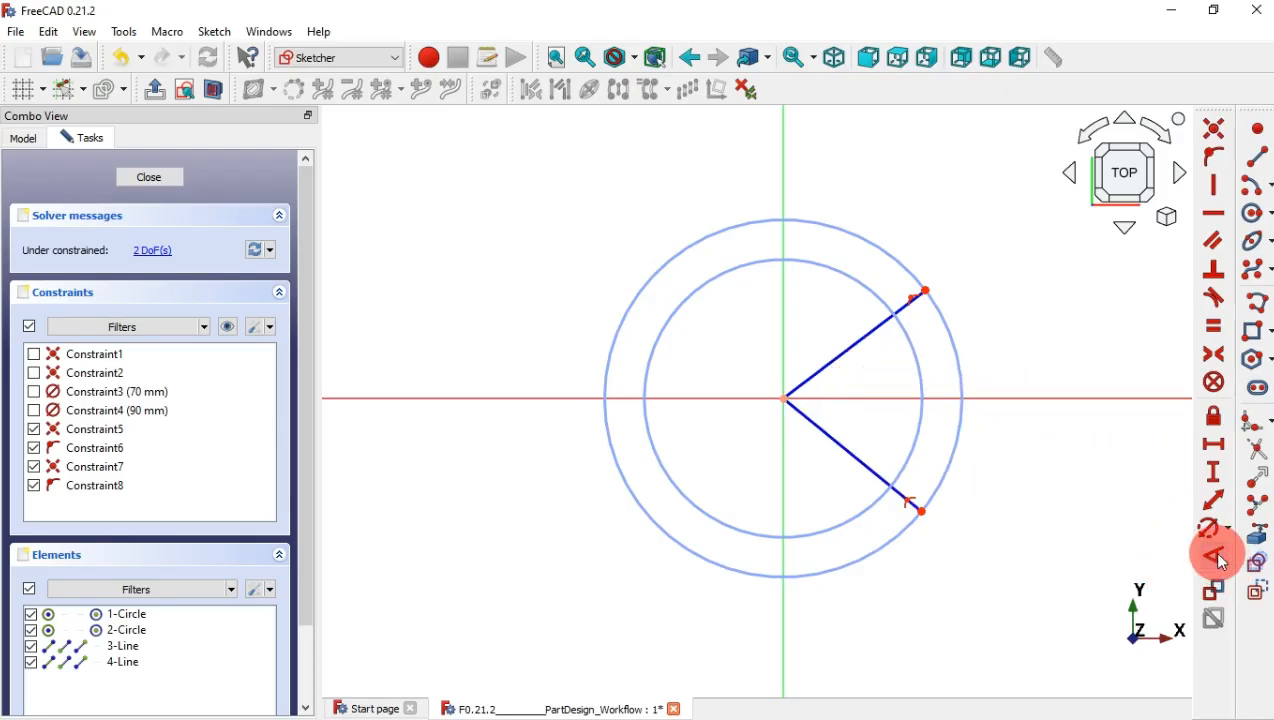
Step: Constrain the angle between the vertical axis and the lower line to 360/3 degrees
left_click(1216, 555)
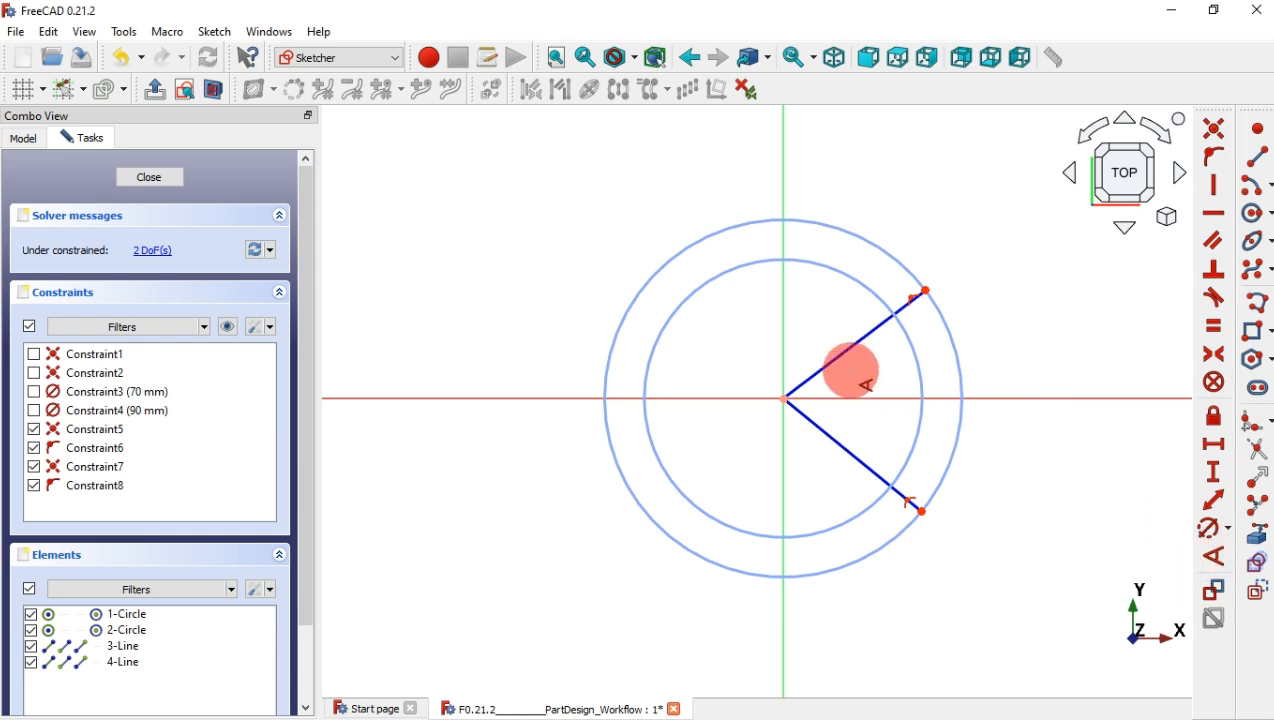
left_click(784, 318)
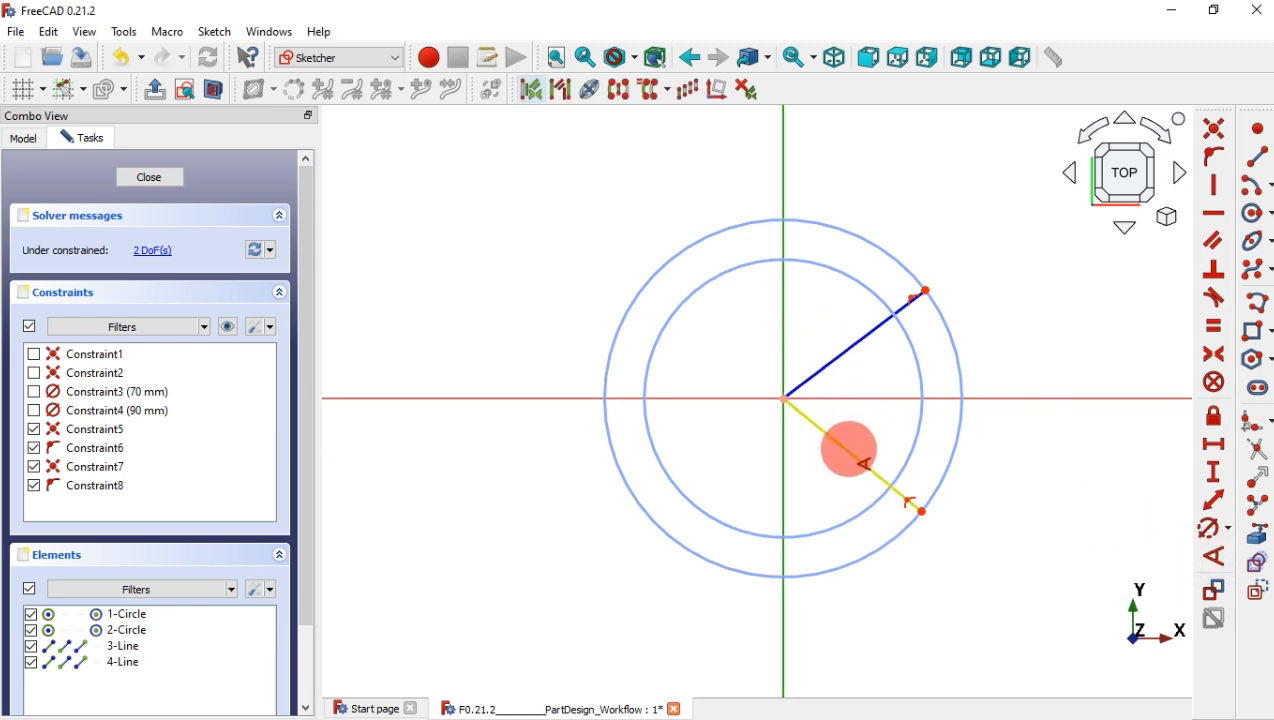
left_click(849, 449)
left_click_drag(940, 440, 986, 351)
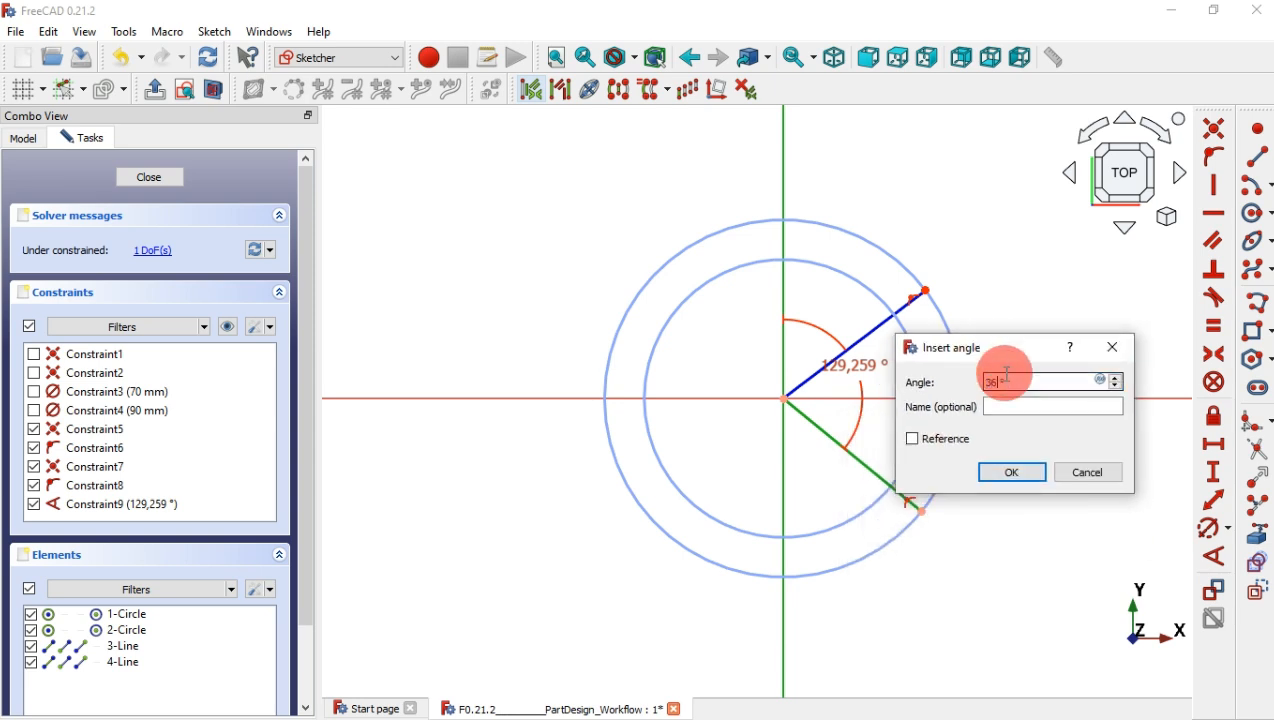
type("360/3")
key("Return")
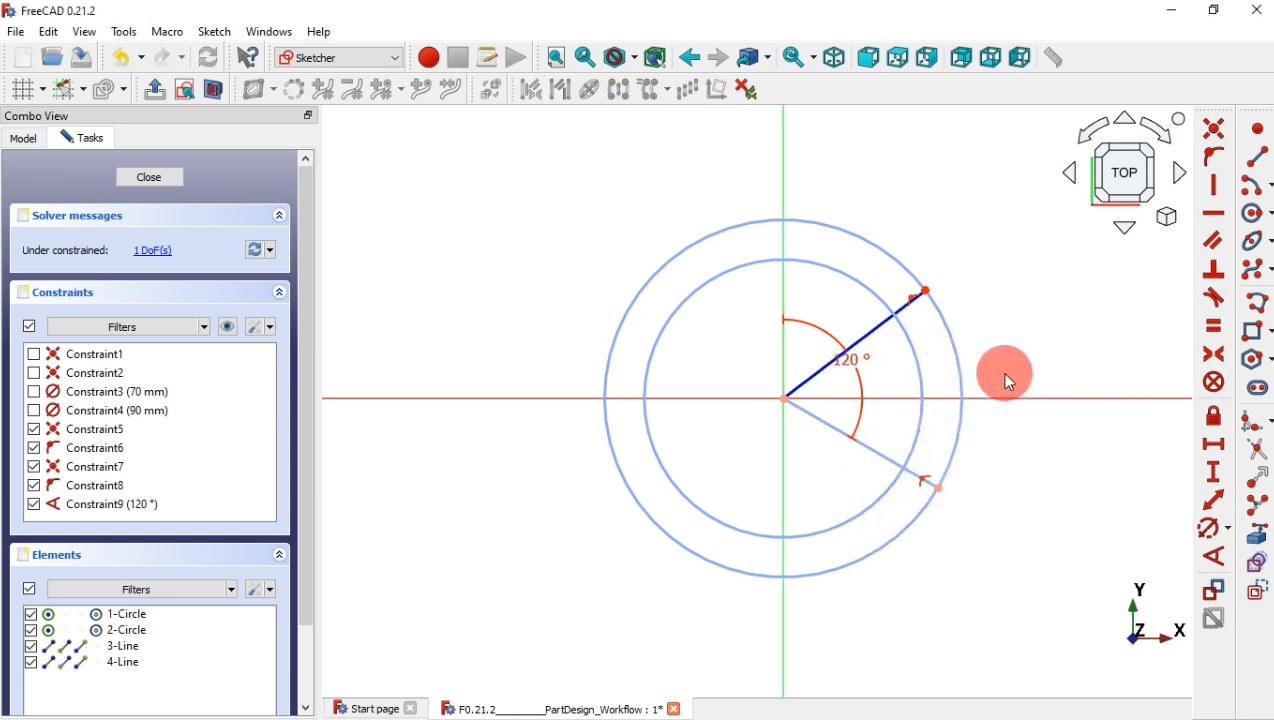
Step: Constrain the angle between the vertical axis and the upper line to 60° and hide the constraints in the sketch
left_click(862, 342)
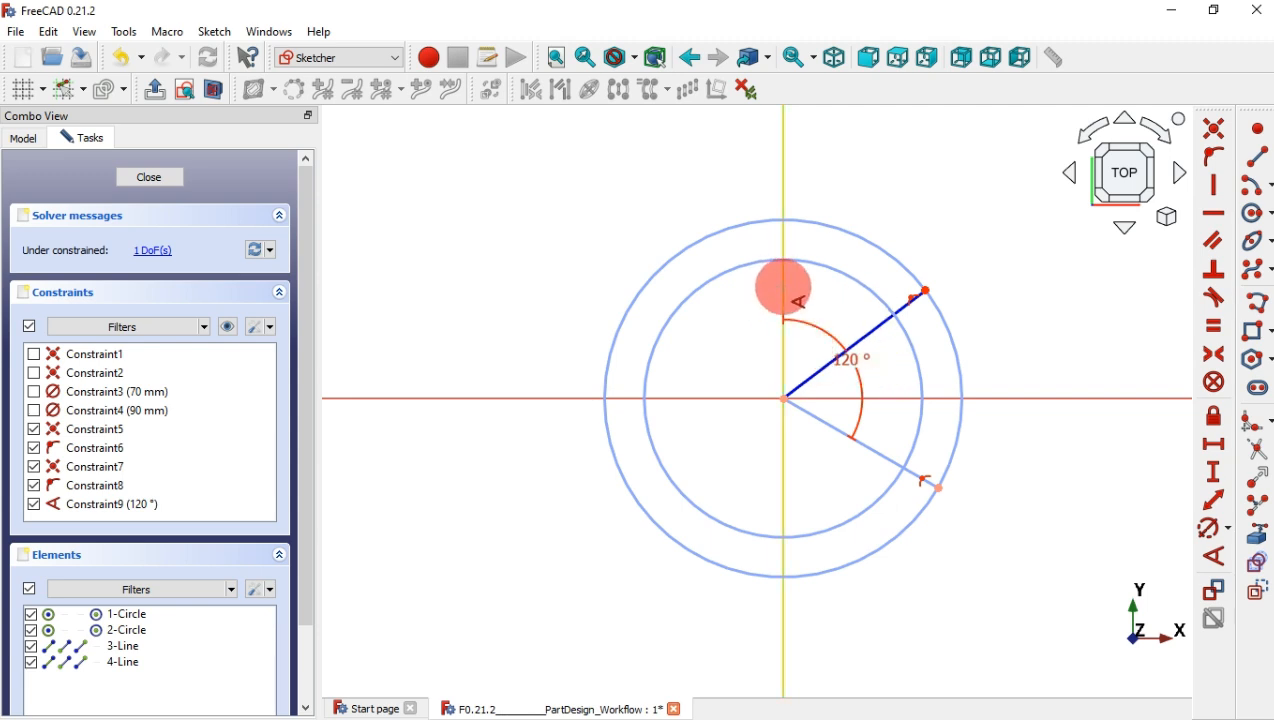
left_click(784, 286)
left_click(875, 332)
key("k")
key("a")
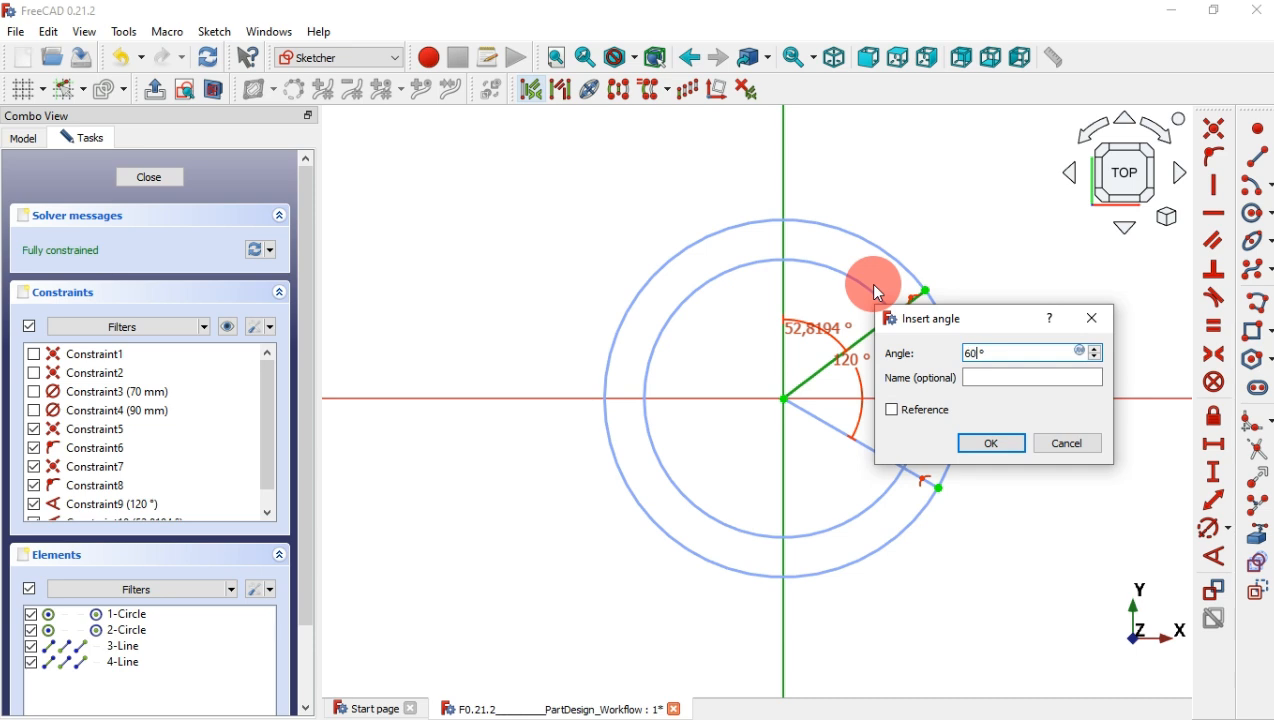
type("60")
key("Return")
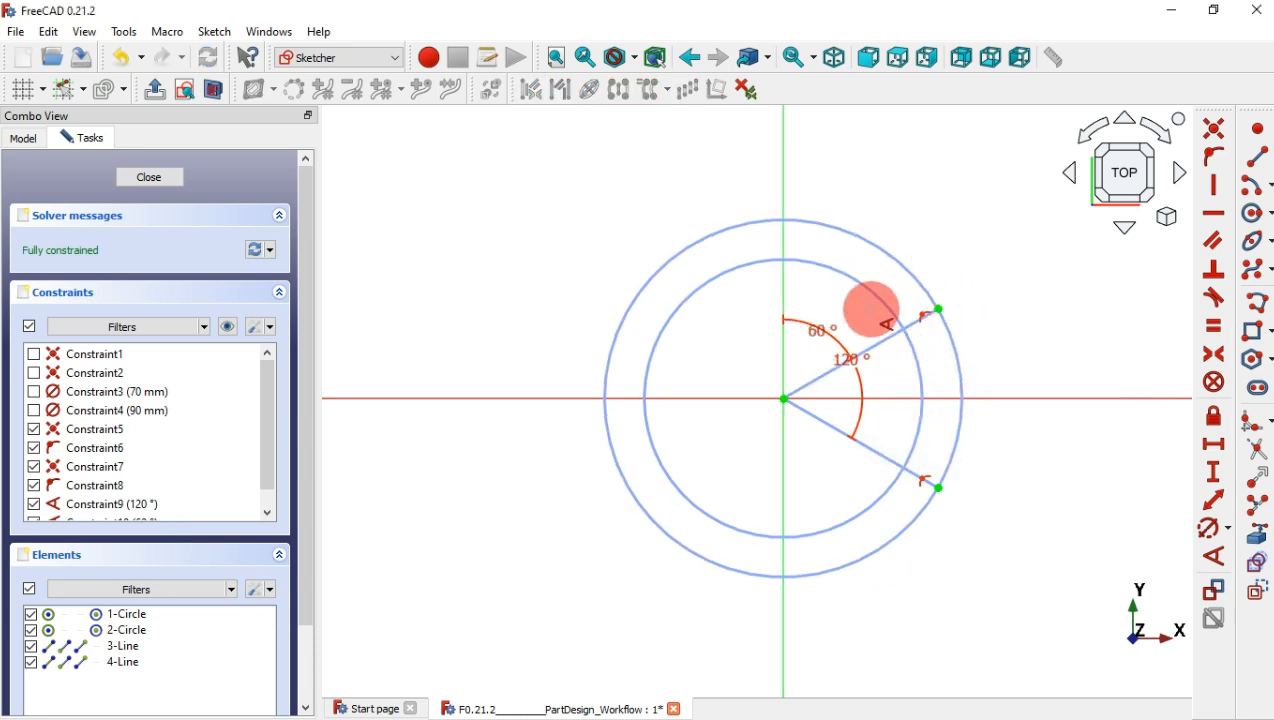
left_click(229, 328)
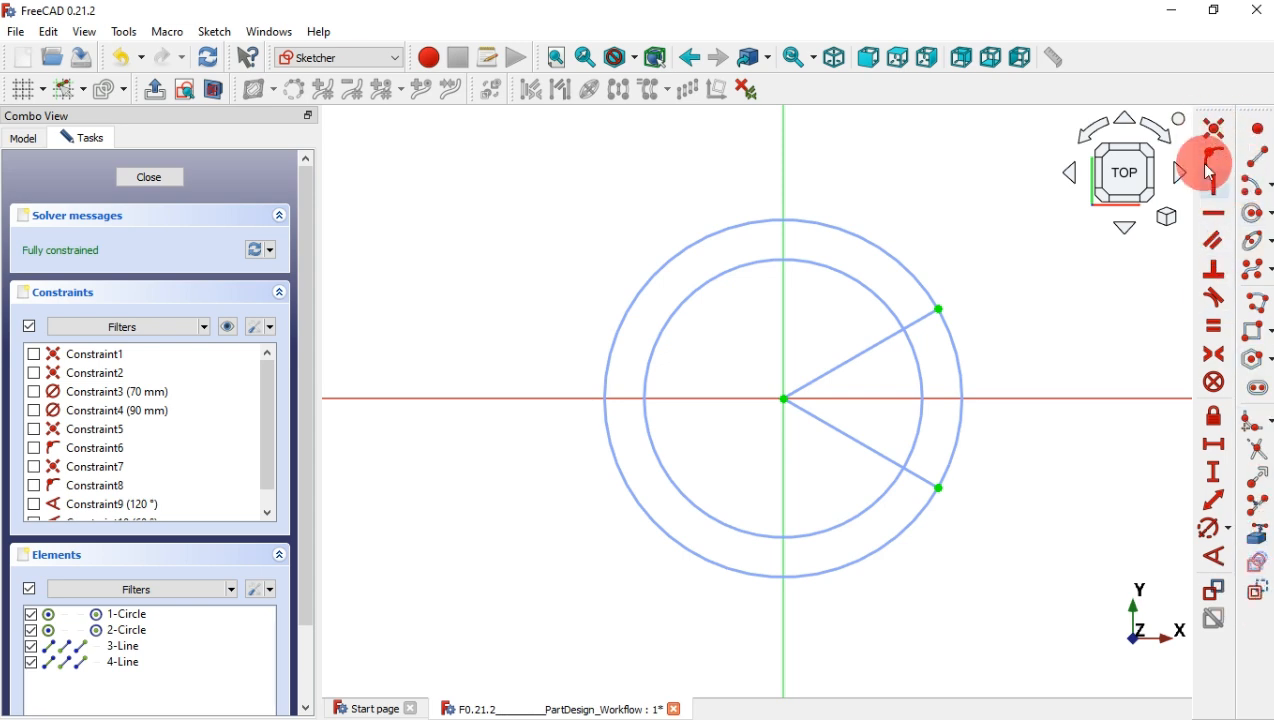
Step: Draw a small arc centred on the inner circle beside the vertical axis, and a line running down from its end towards the upper construction line
left_click(1252, 190)
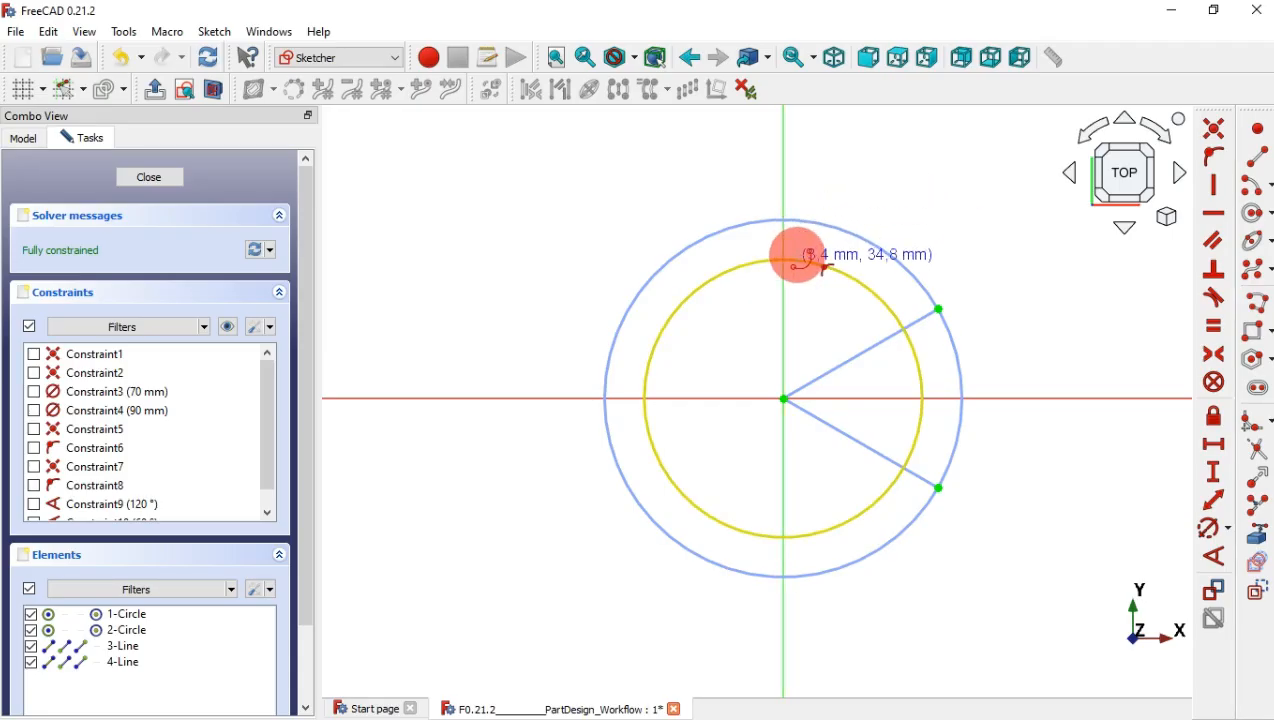
left_click(797, 260)
left_click(790, 224)
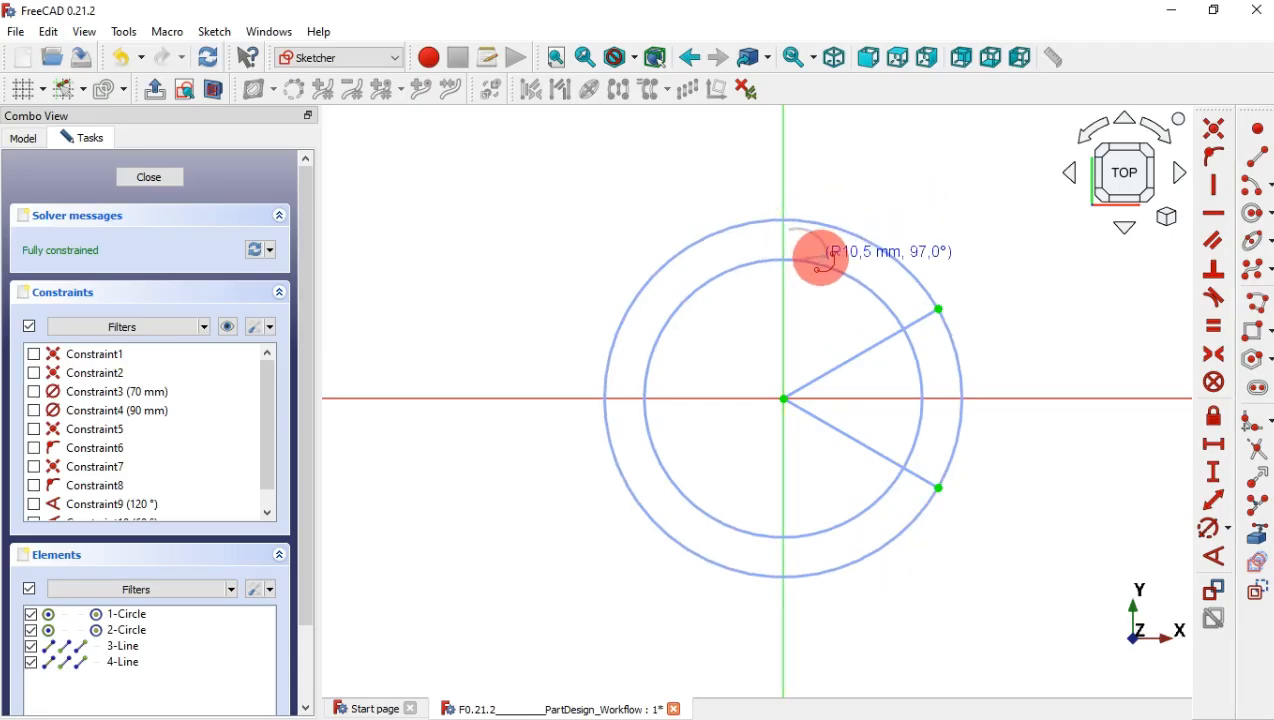
left_click(829, 253)
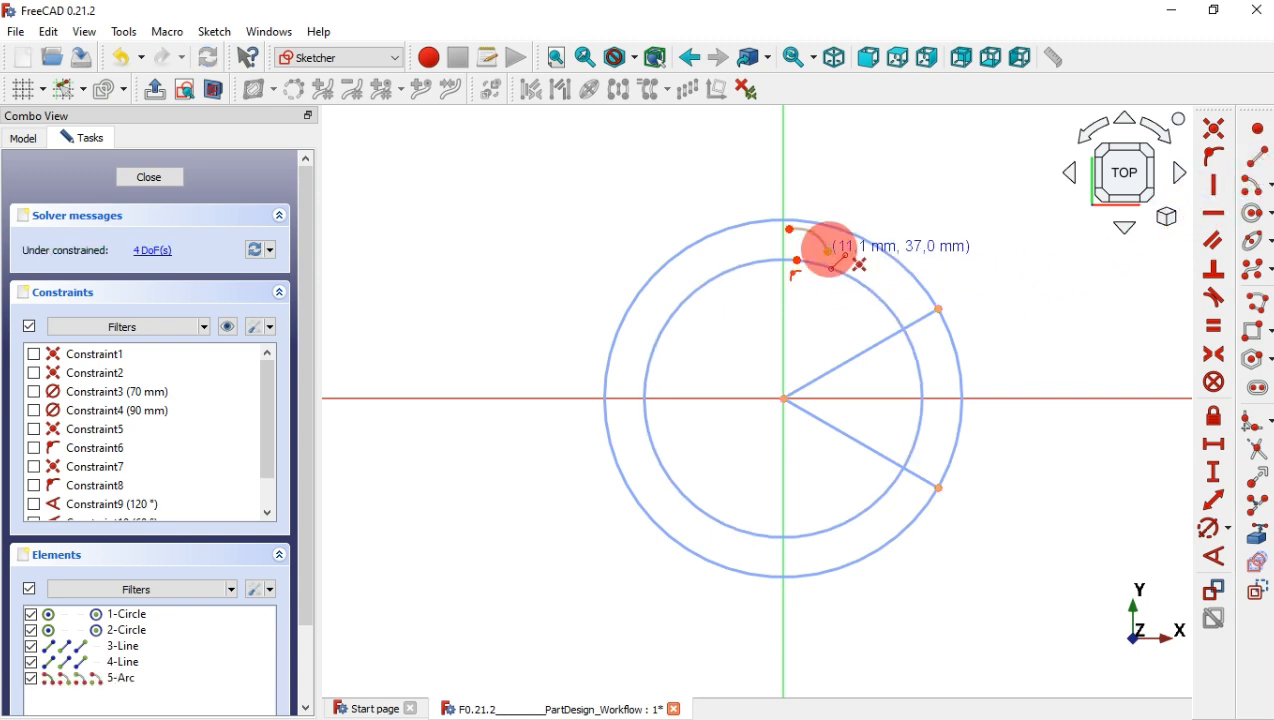
left_click(829, 253)
left_click(852, 331)
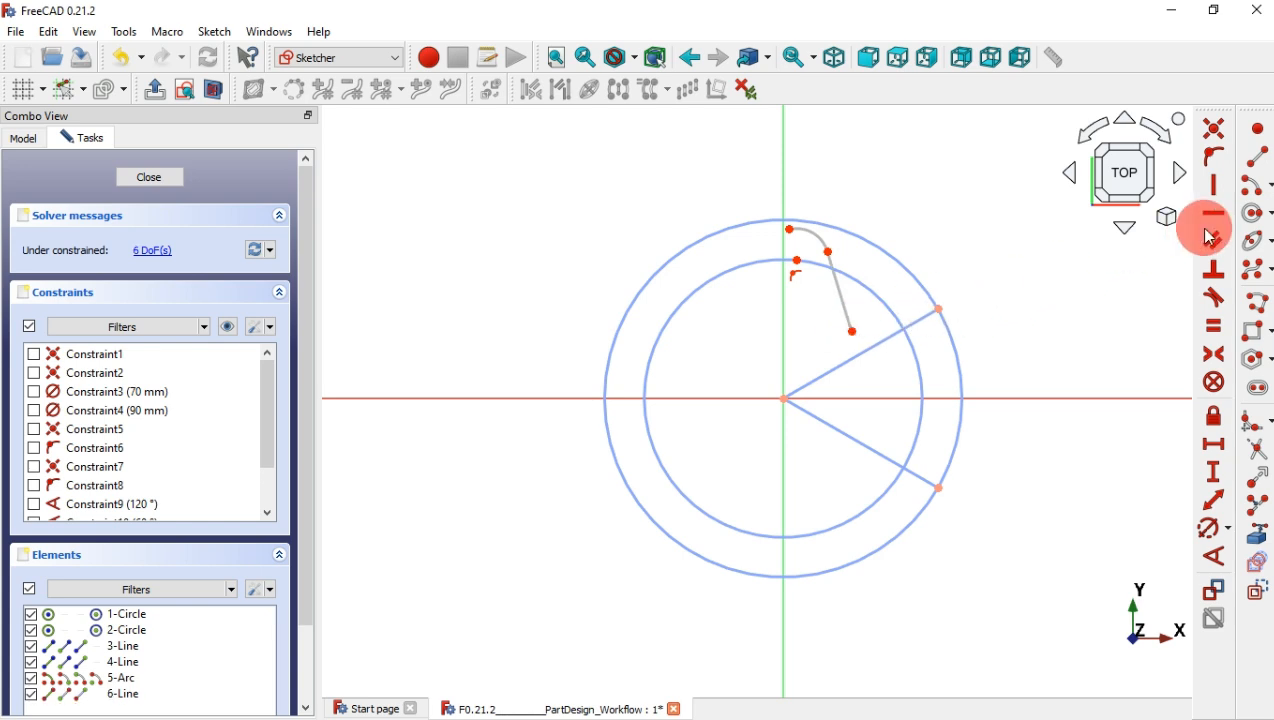
Step: Draw an arc of about 22.5 mm radius centred on the upper line's outer endpoint, starting at the profile line's free end and crossing the upper line
left_click(1251, 191)
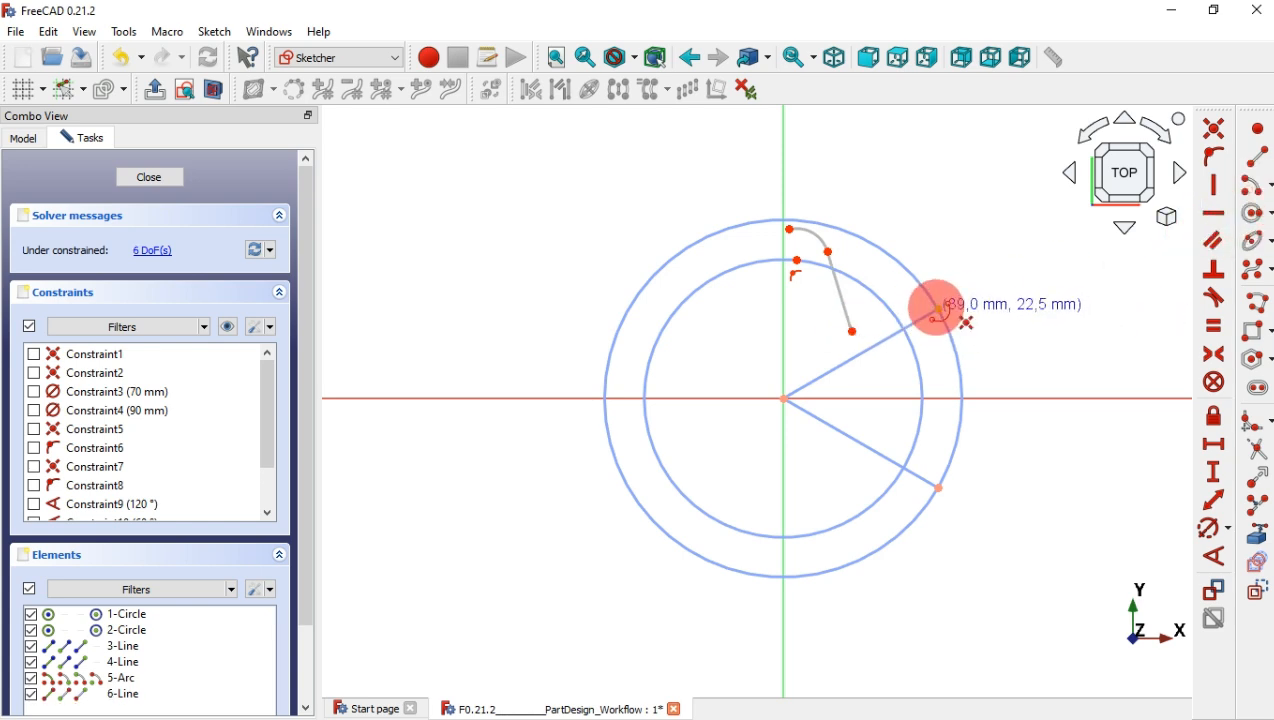
left_click(939, 312)
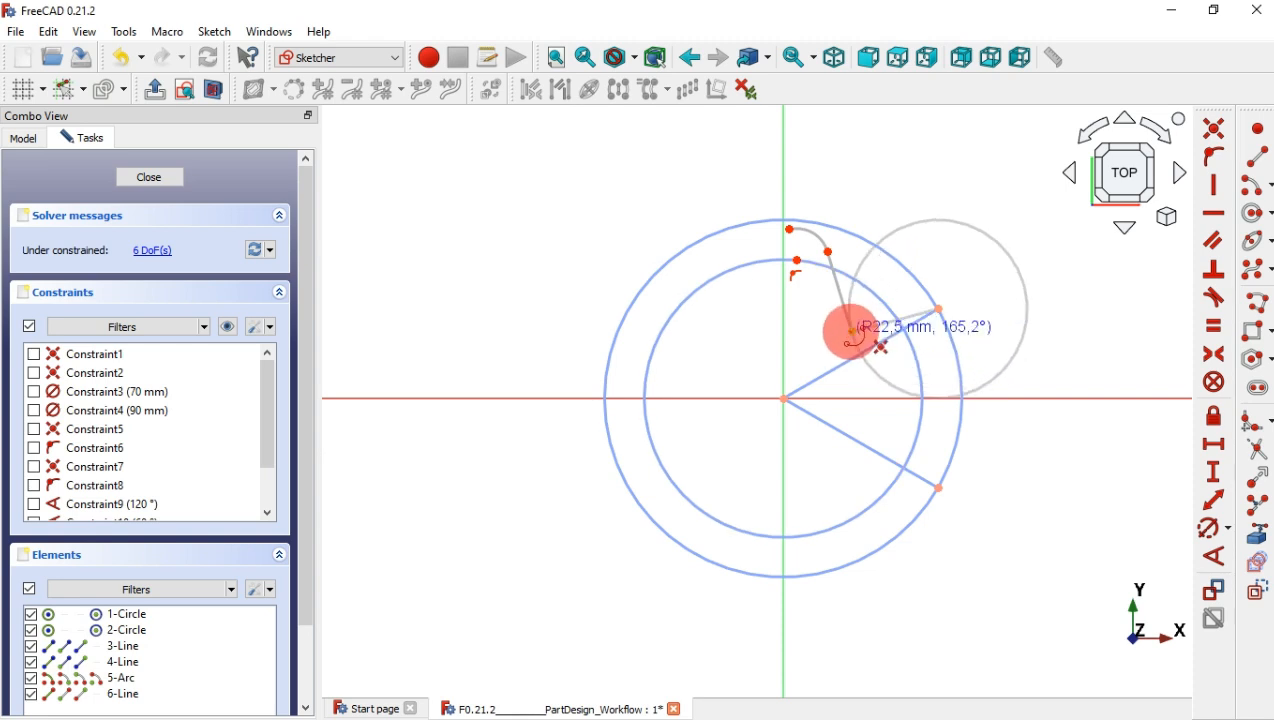
left_click(852, 332)
left_click(887, 381)
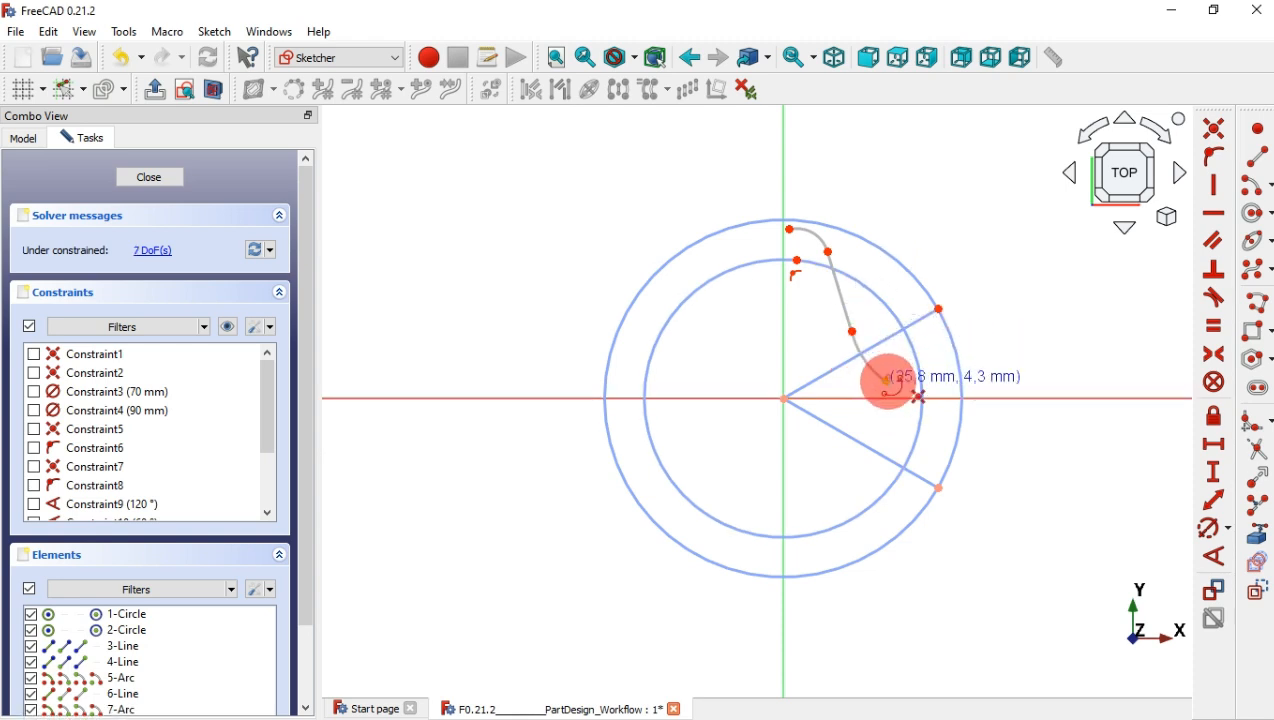
right_click(906, 354)
Step: Draw a line from the arc's end to near the inner circle, and a small arc centred on that circle from there to the lower line
left_click(1260, 157)
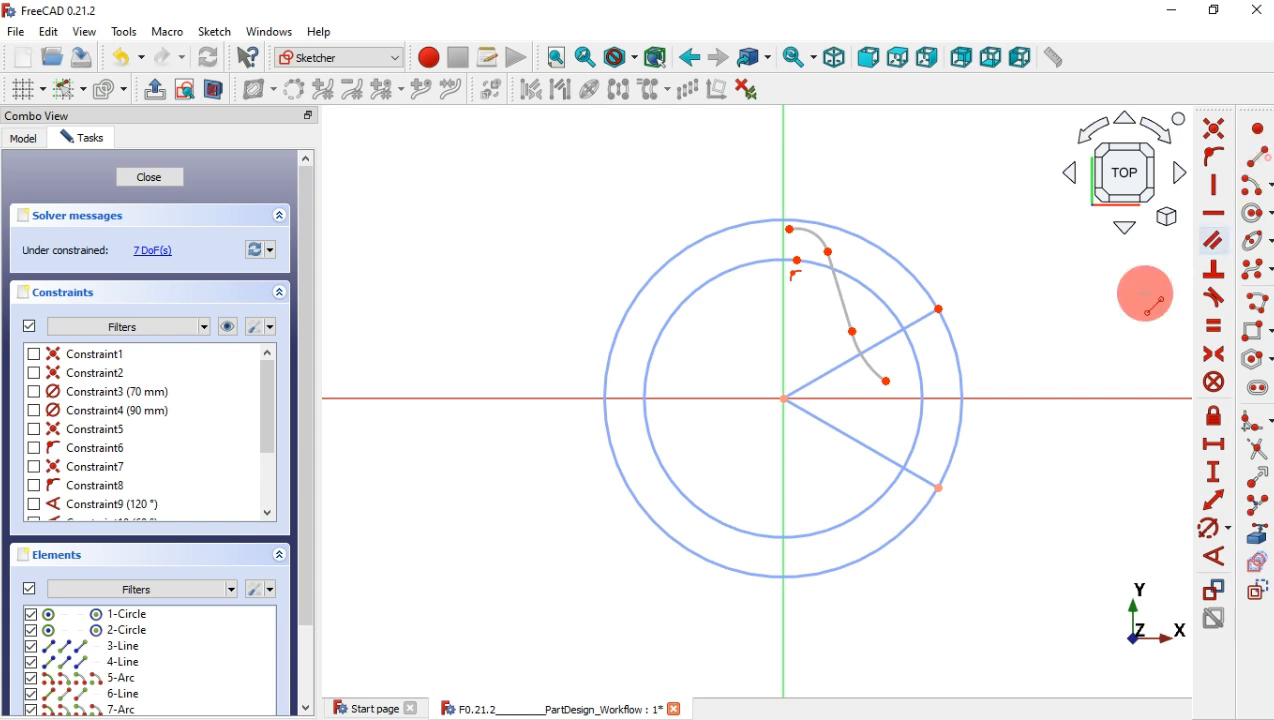
left_click(887, 381)
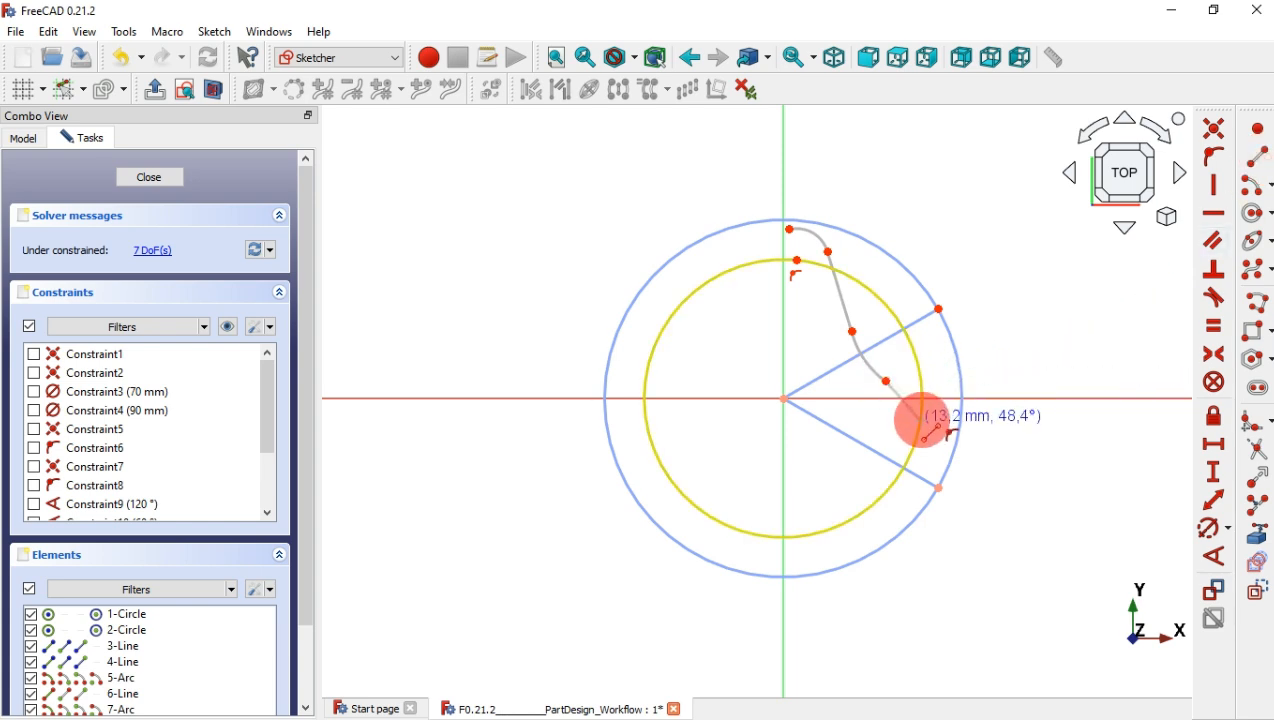
left_click(931, 437)
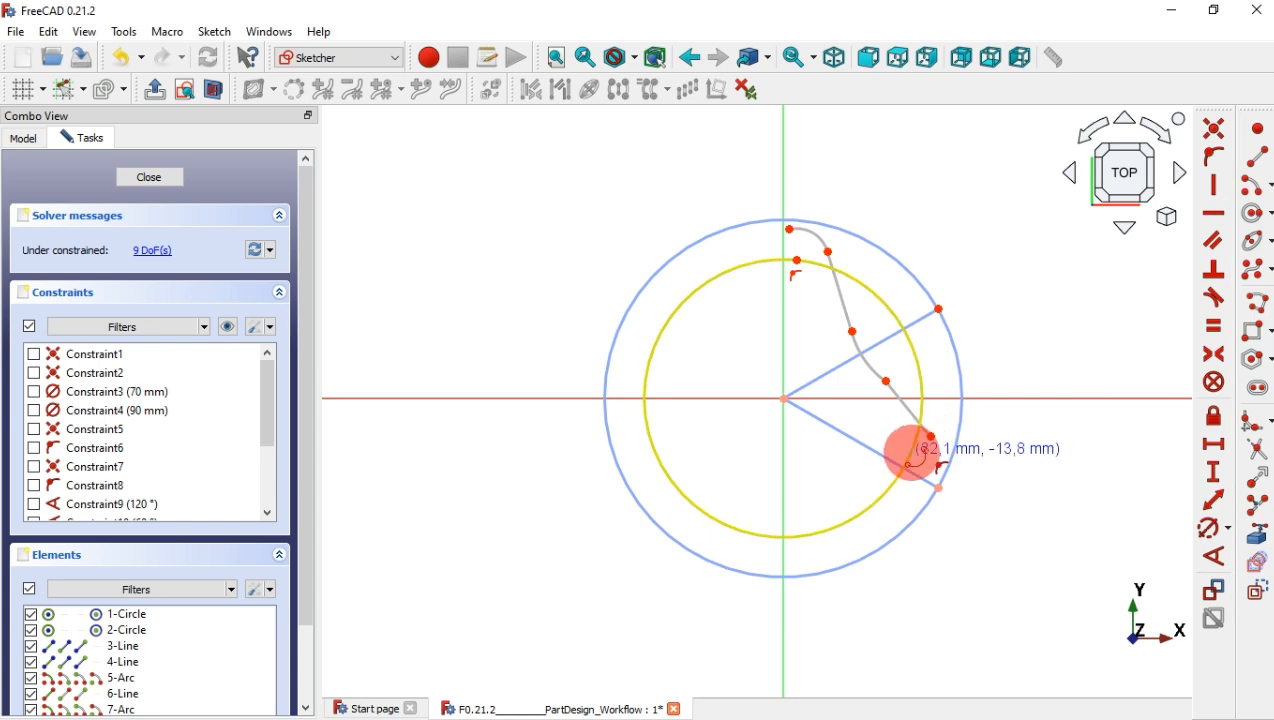
left_click(909, 459)
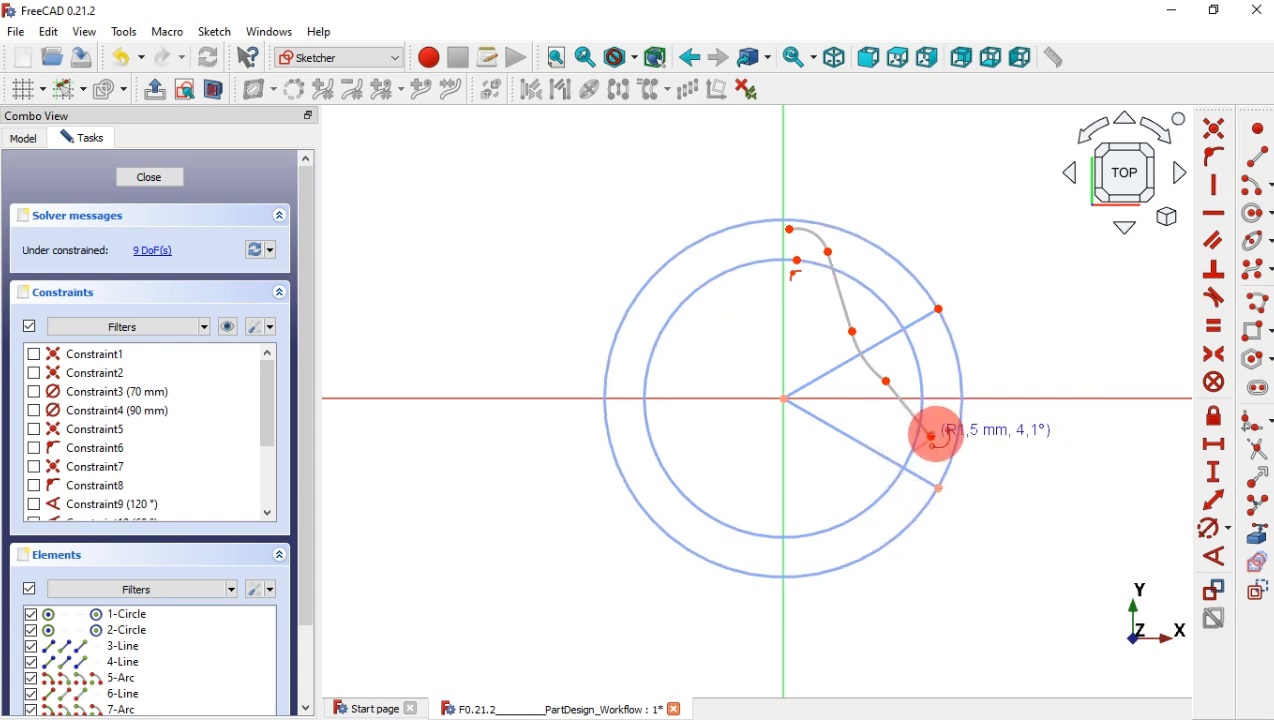
left_click(928, 485)
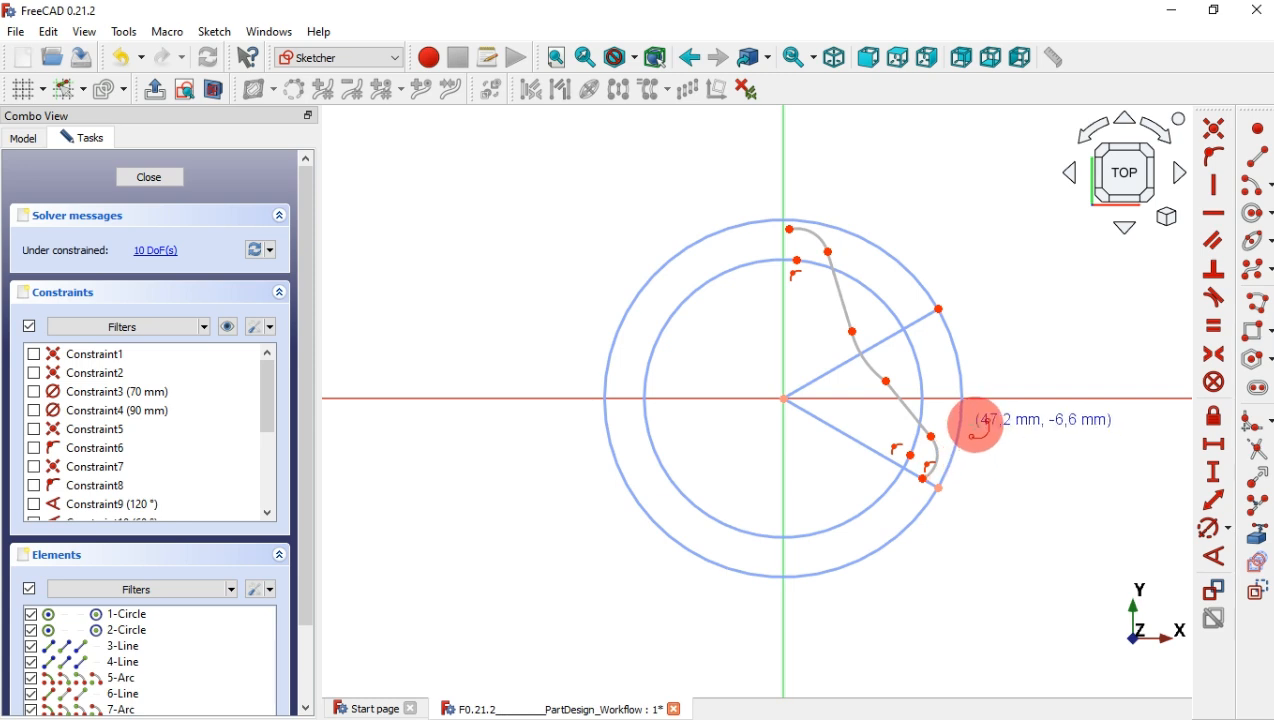
Step: Make the profile's lines and arcs tangent to each other at all four shared endpoints
scroll(946, 335, "up", 1)
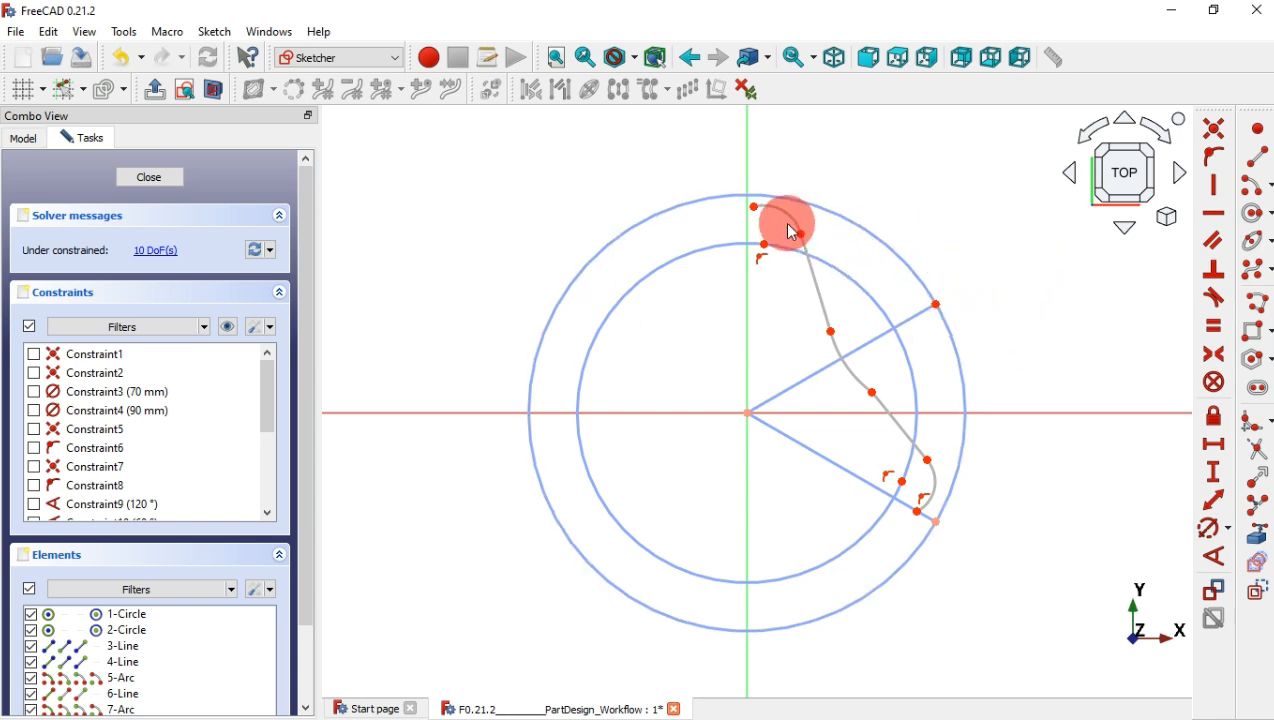
left_click_drag(834, 247, 829, 247)
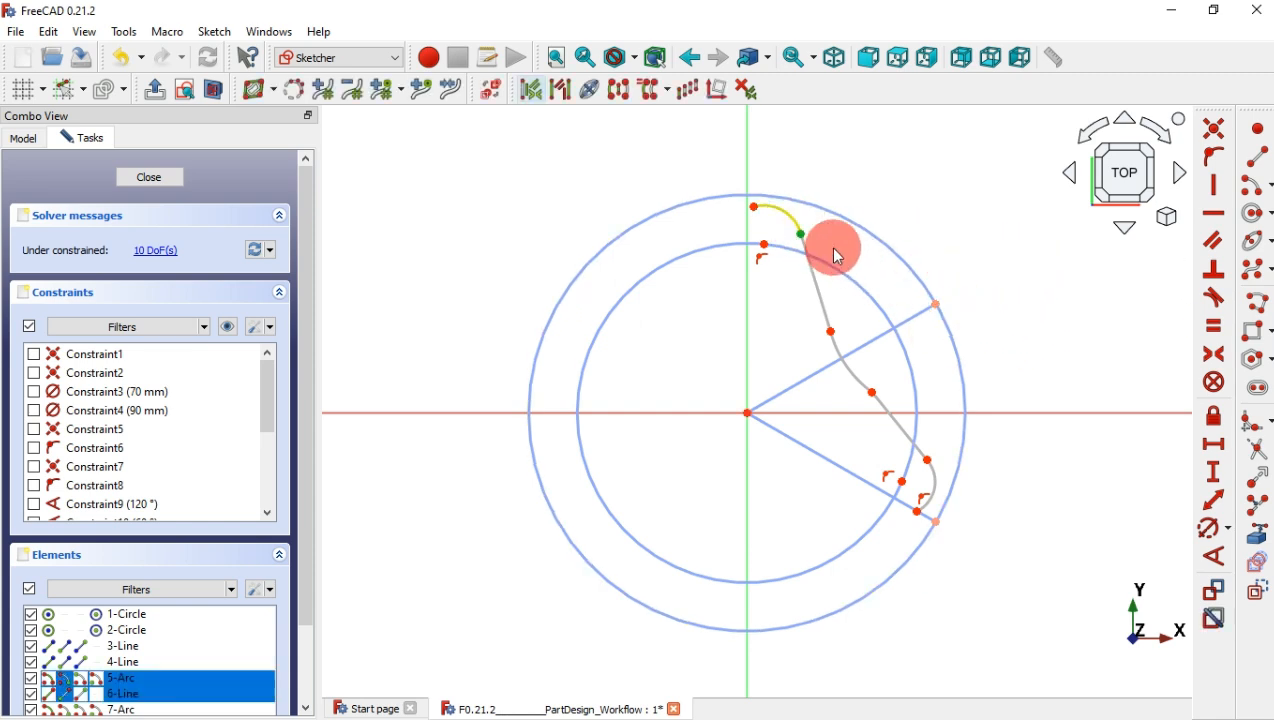
left_click(1218, 298)
left_click_drag(805, 312, 872, 359)
left_click(1212, 318)
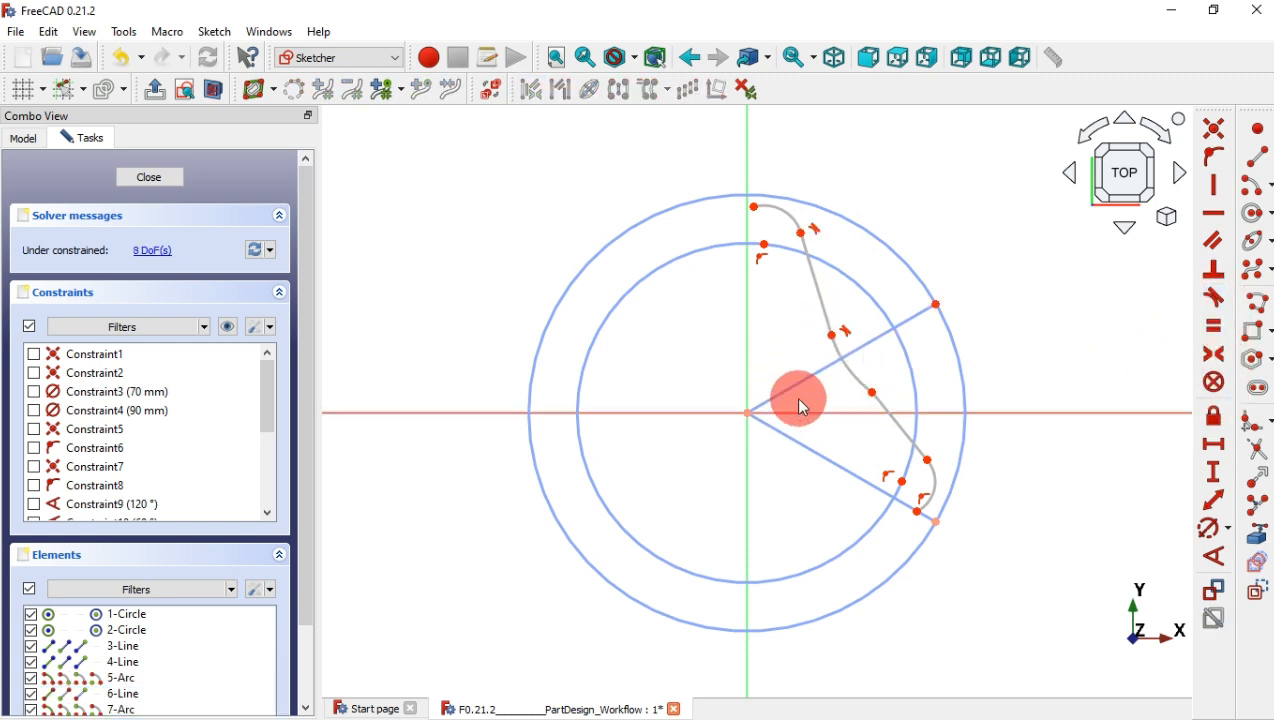
left_click_drag(800, 306, 876, 392)
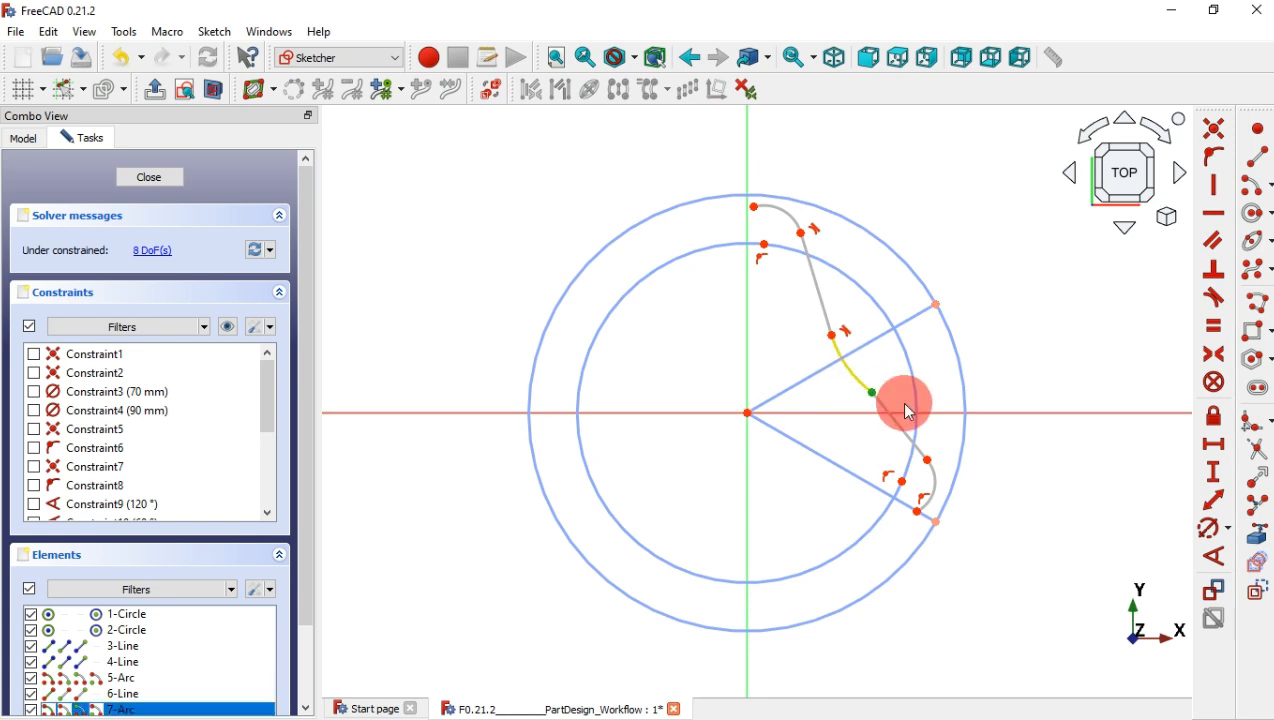
left_click(1218, 298)
left_click_drag(908, 452, 960, 477)
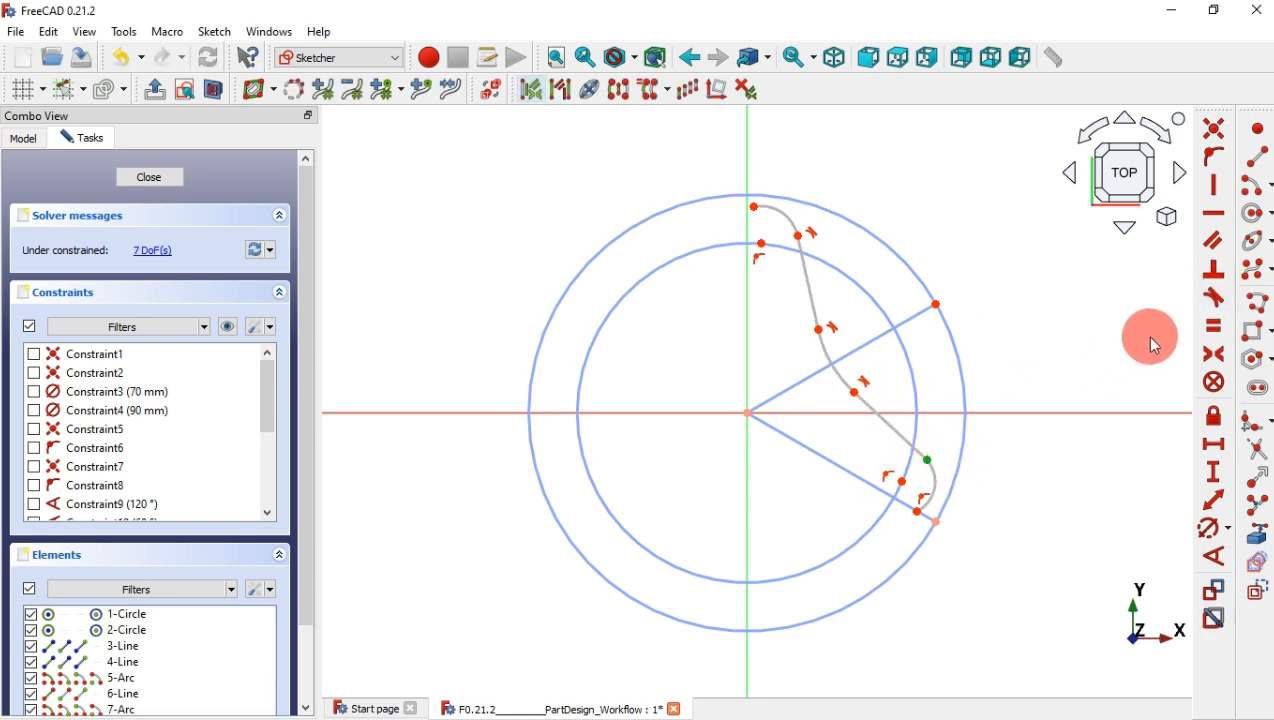
left_click(1216, 294)
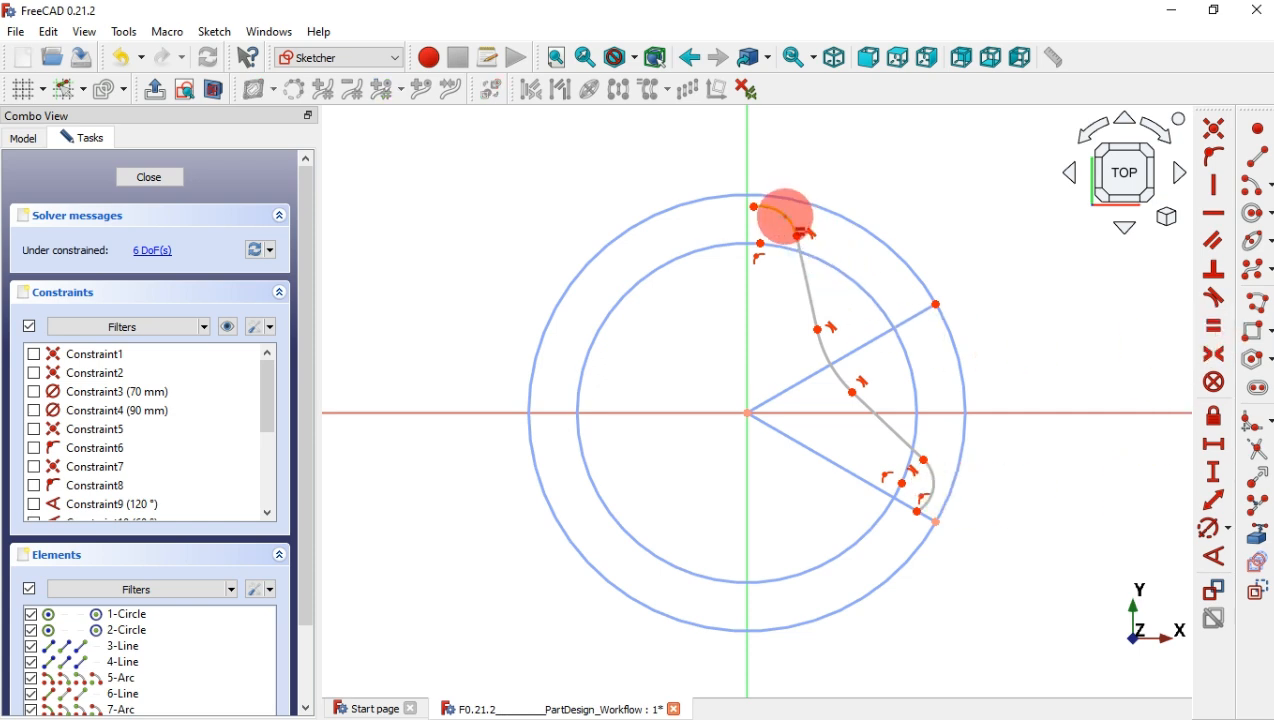
Step: Constrain the two small end arcs of the profile to equal radii
left_click(785, 216)
left_click(934, 478)
key("e")
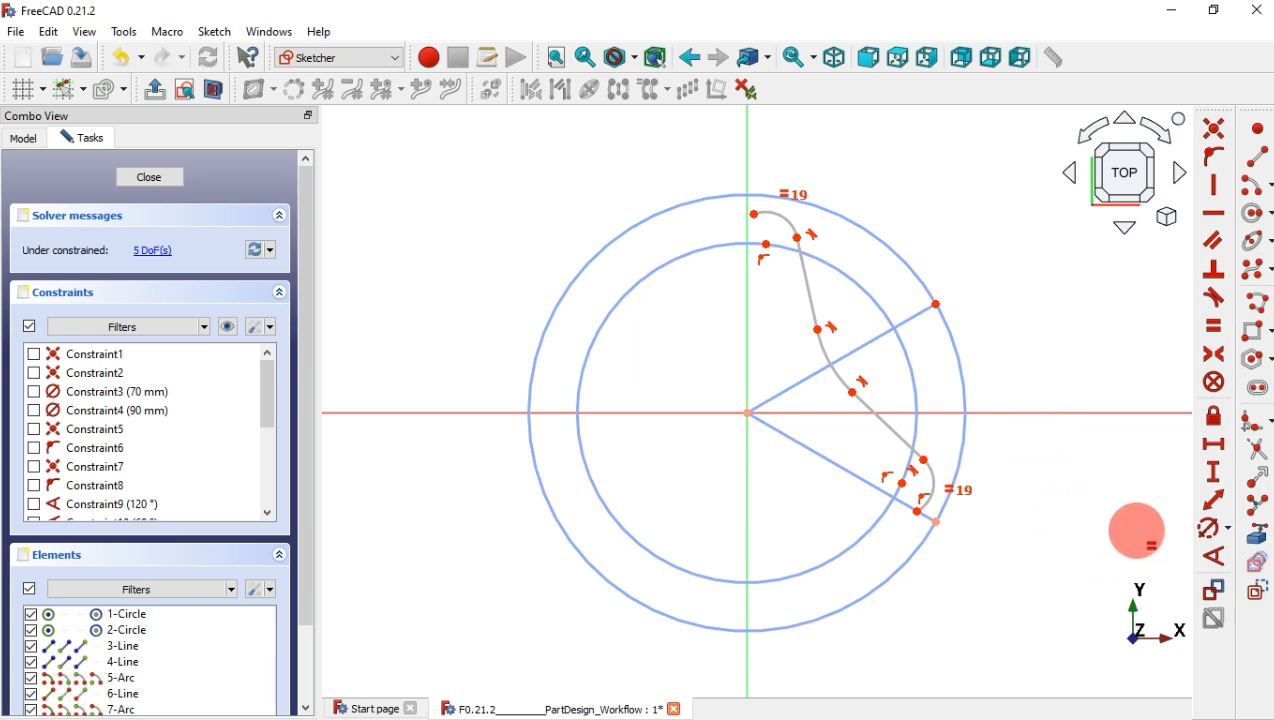
Step: Constrain the upper end arc's start point and centre onto the vertical axis, and the lower end arc's centre onto the lower line
left_click(1216, 156)
left_click(767, 244)
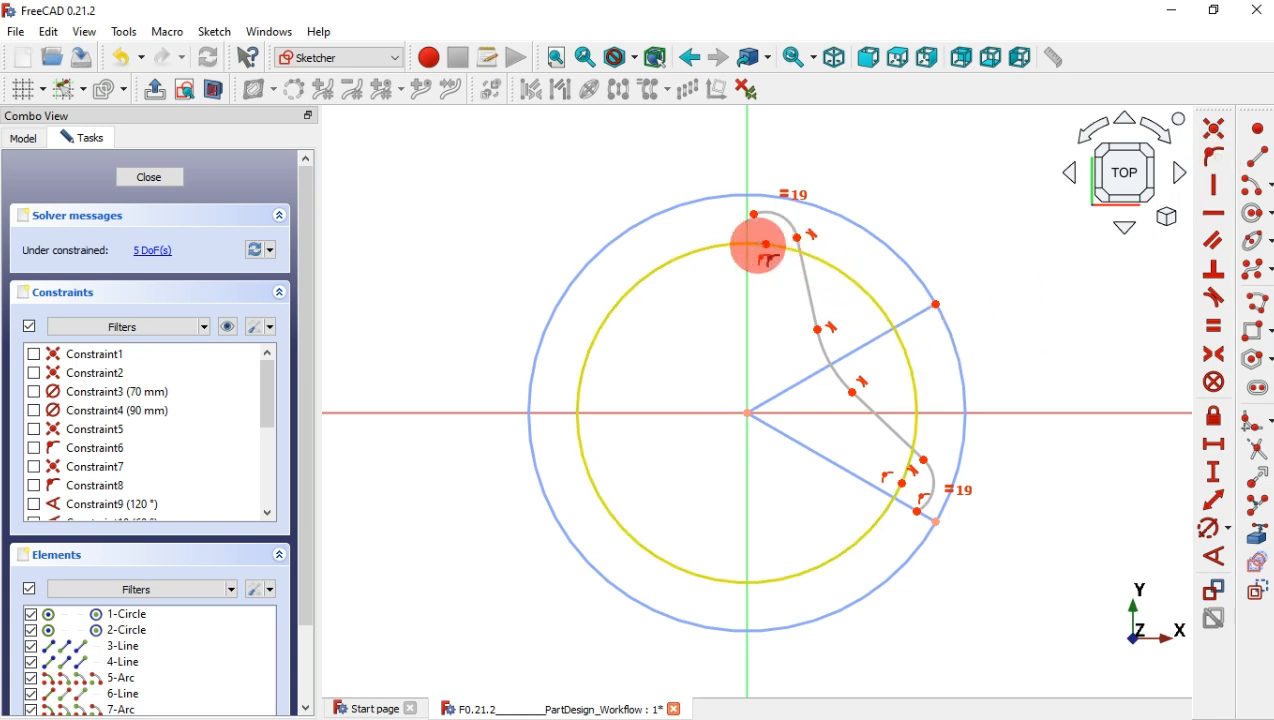
left_click(761, 242)
left_click(754, 214)
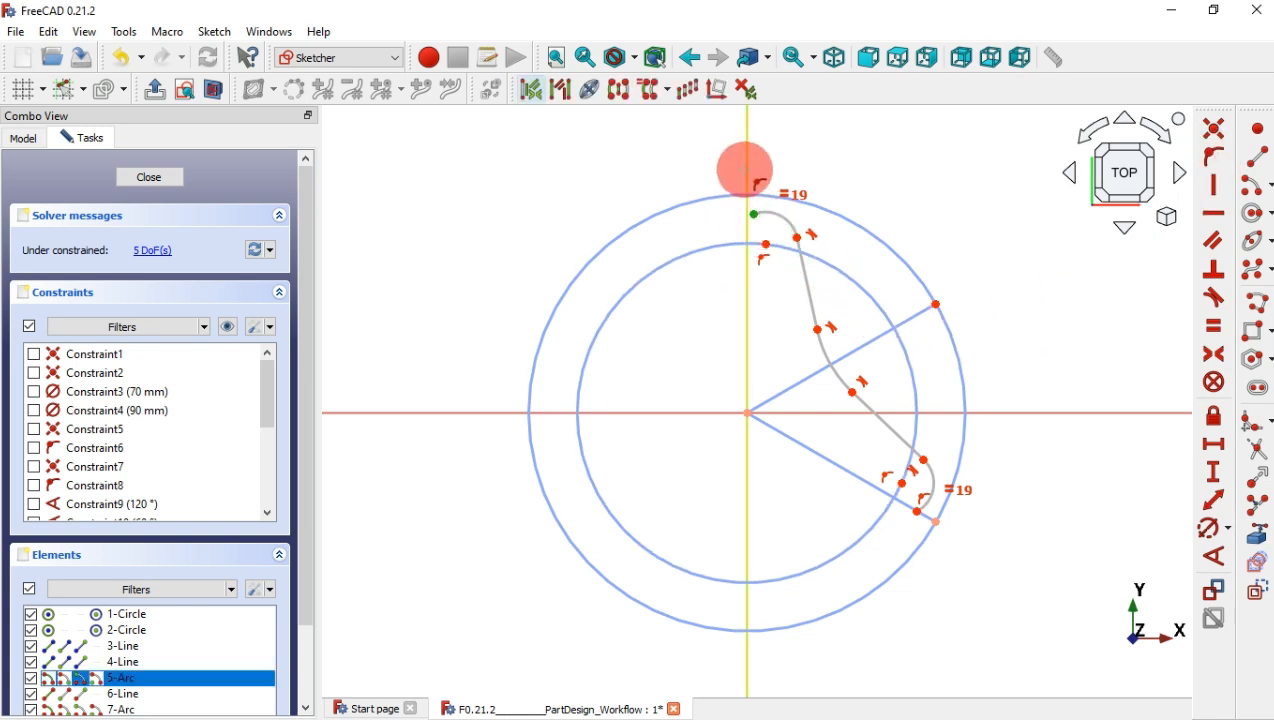
left_click(747, 205)
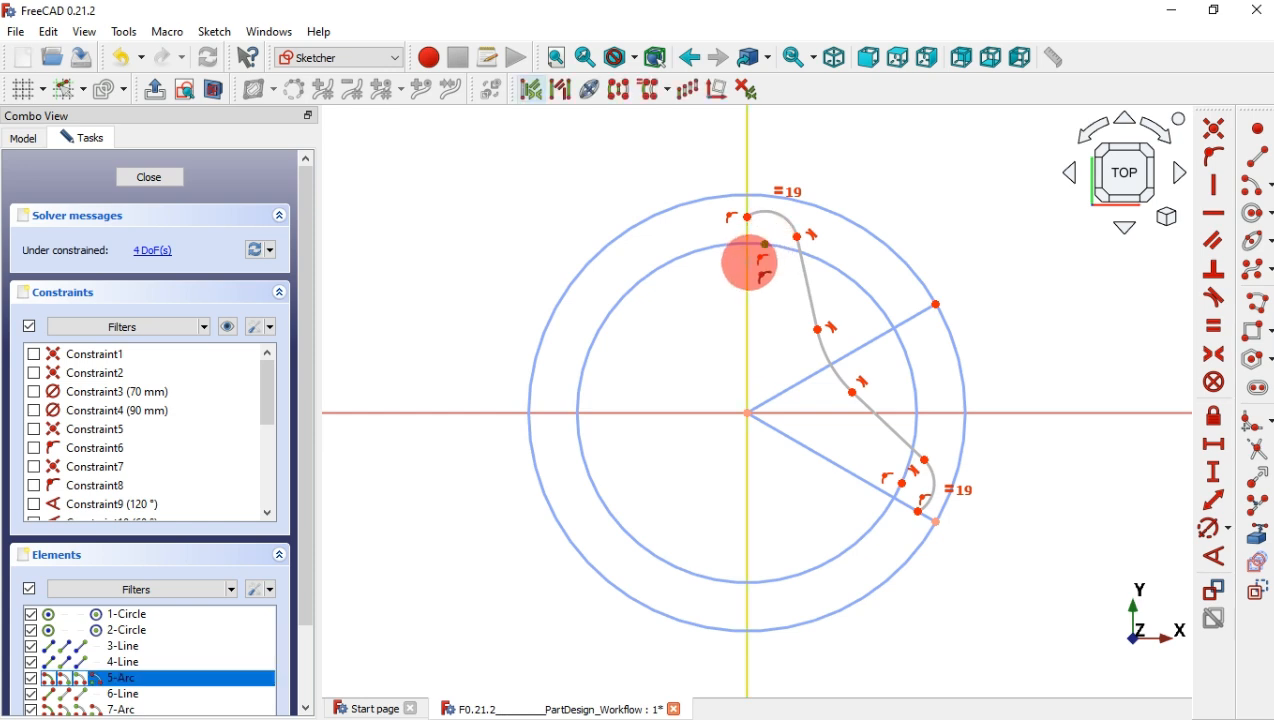
left_click(748, 262)
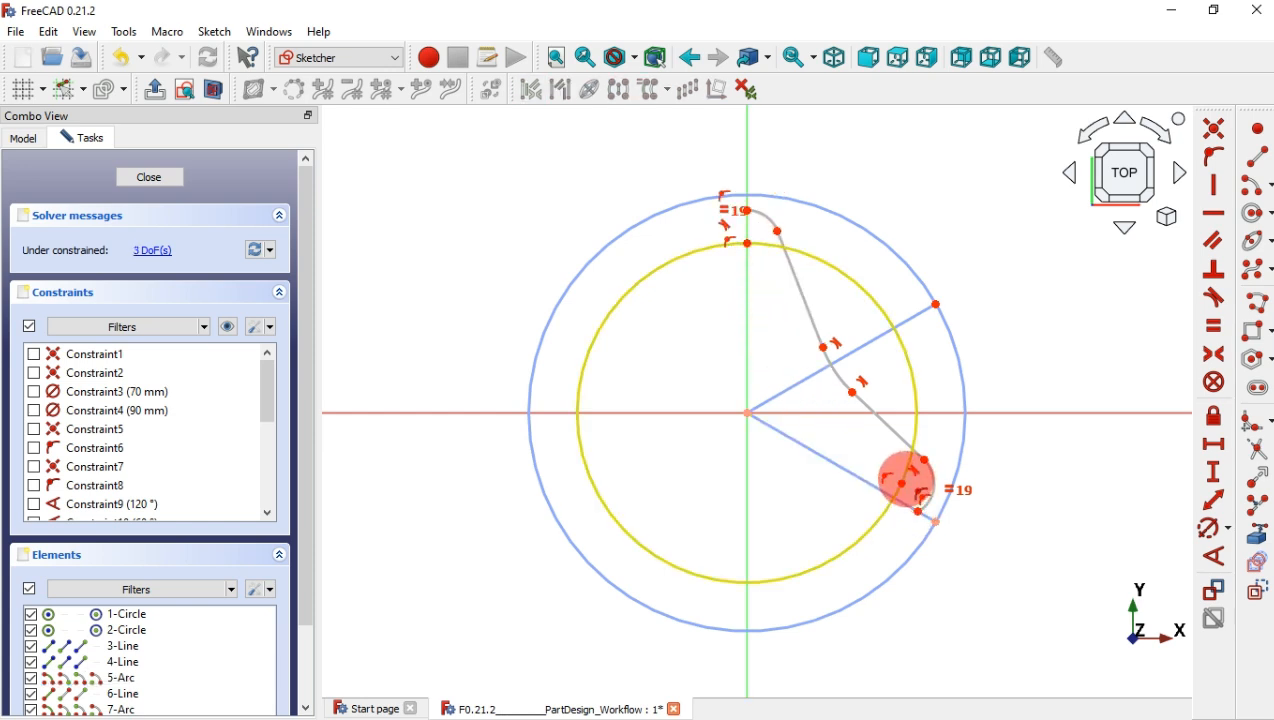
left_click(905, 505)
left_click(889, 495)
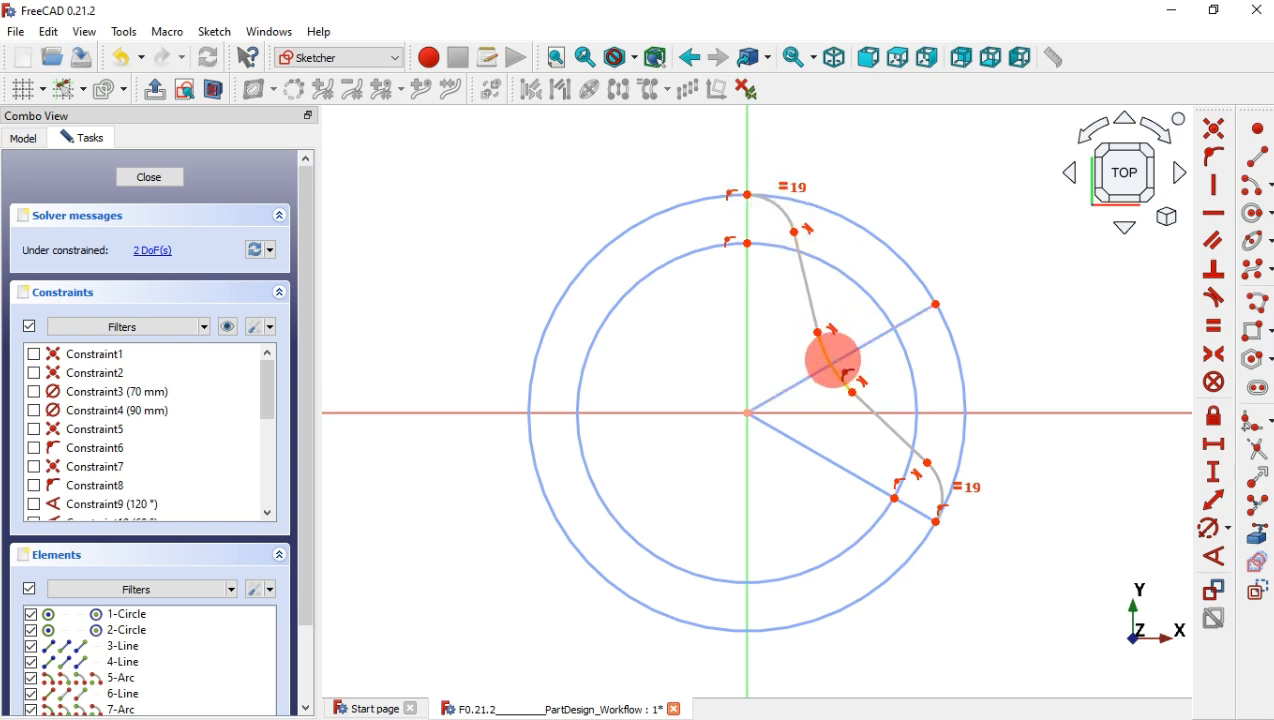
Step: Check the arm-end radius in the technical drawing and constrain the upper end arc's radius to 8 mm
key("alt+Tab")
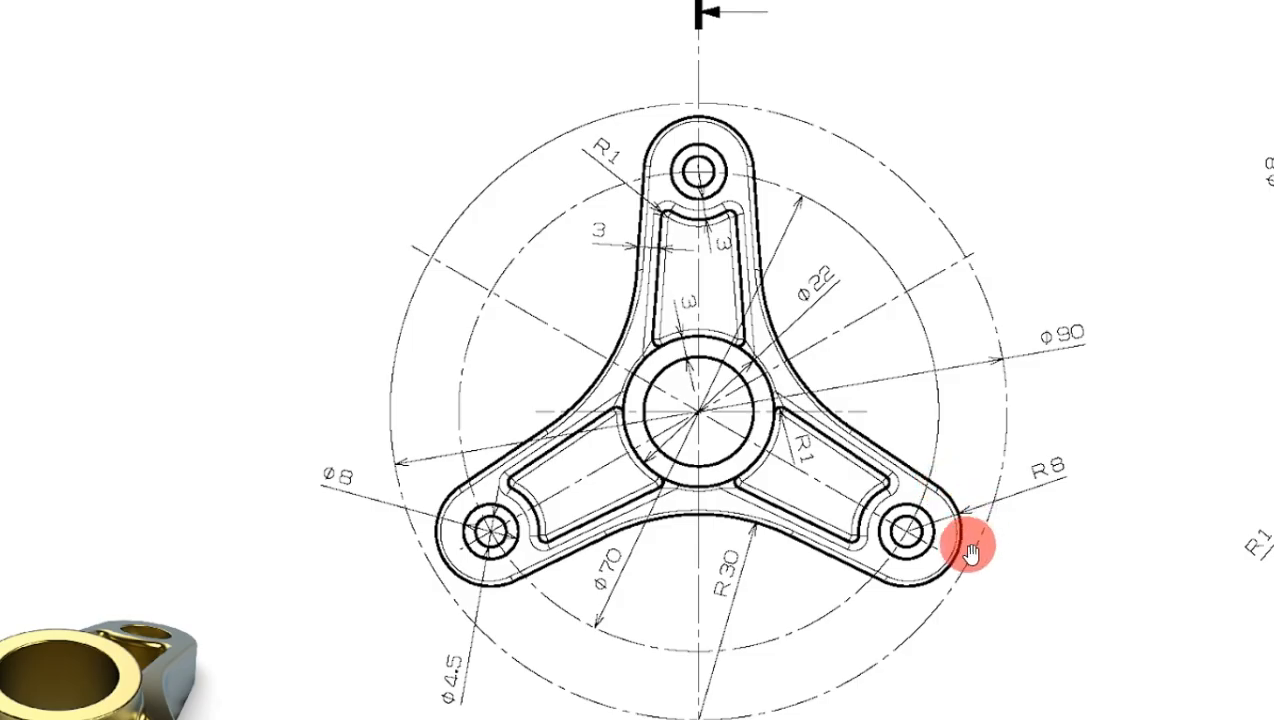
key("alt+Tab")
key("alt+Tab")
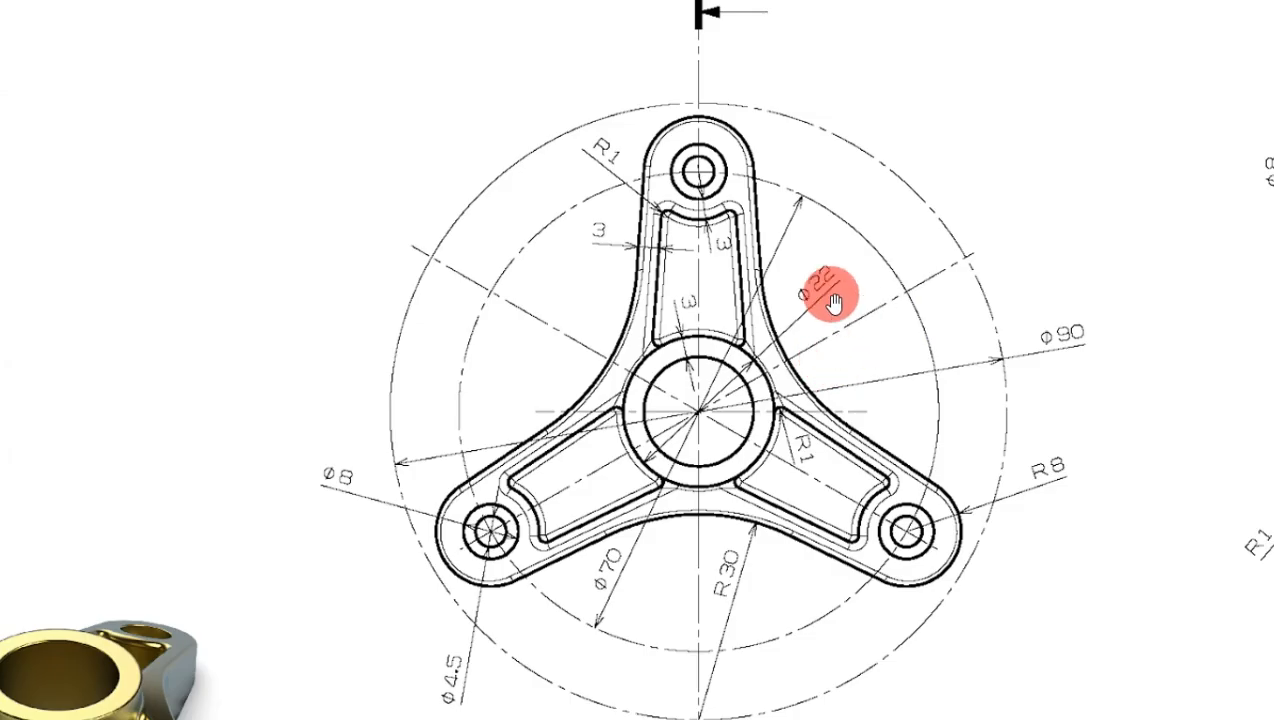
left_click_drag(735, 605, 762, 441)
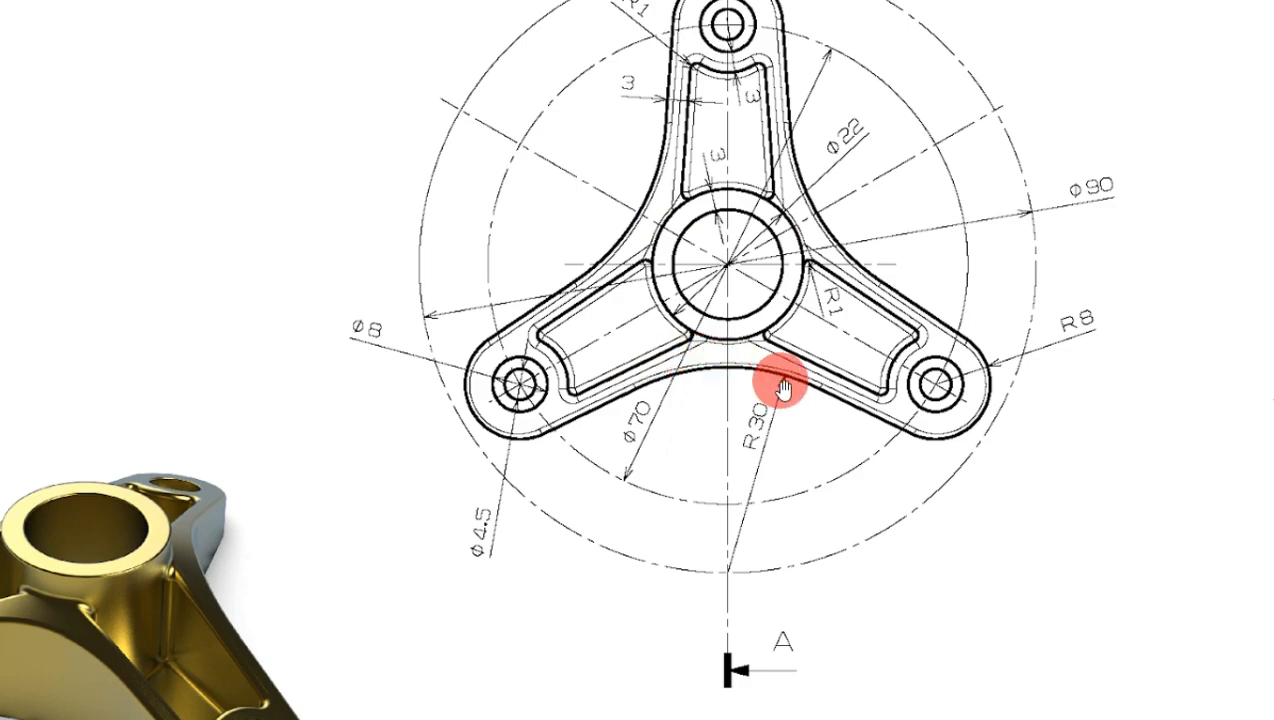
left_click_drag(782, 381, 768, 435)
key("alt+Tab")
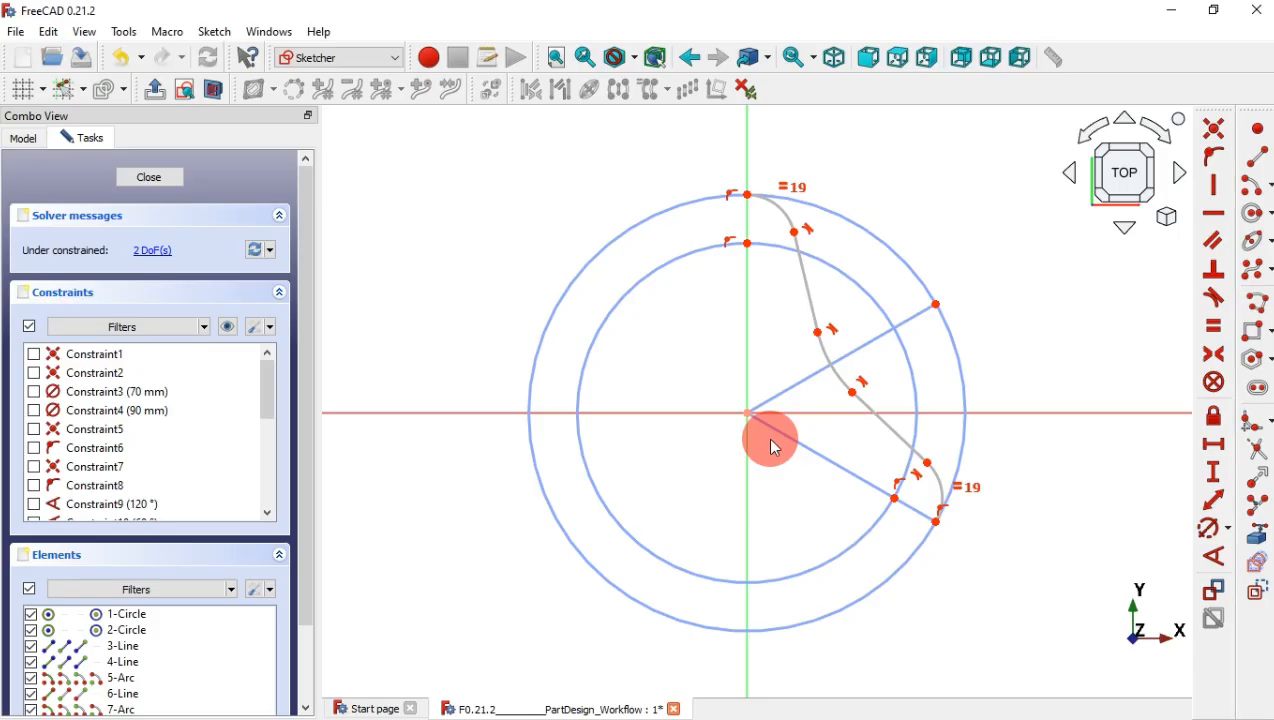
left_click(1210, 537)
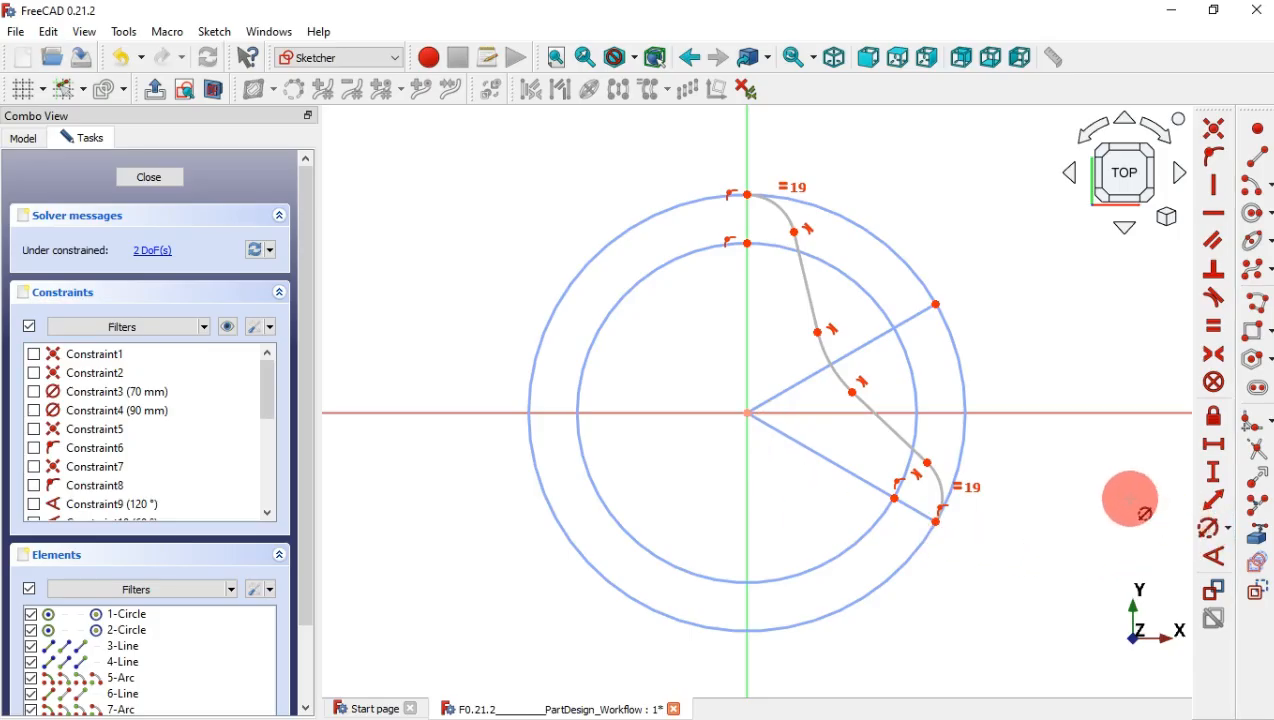
left_click(795, 225)
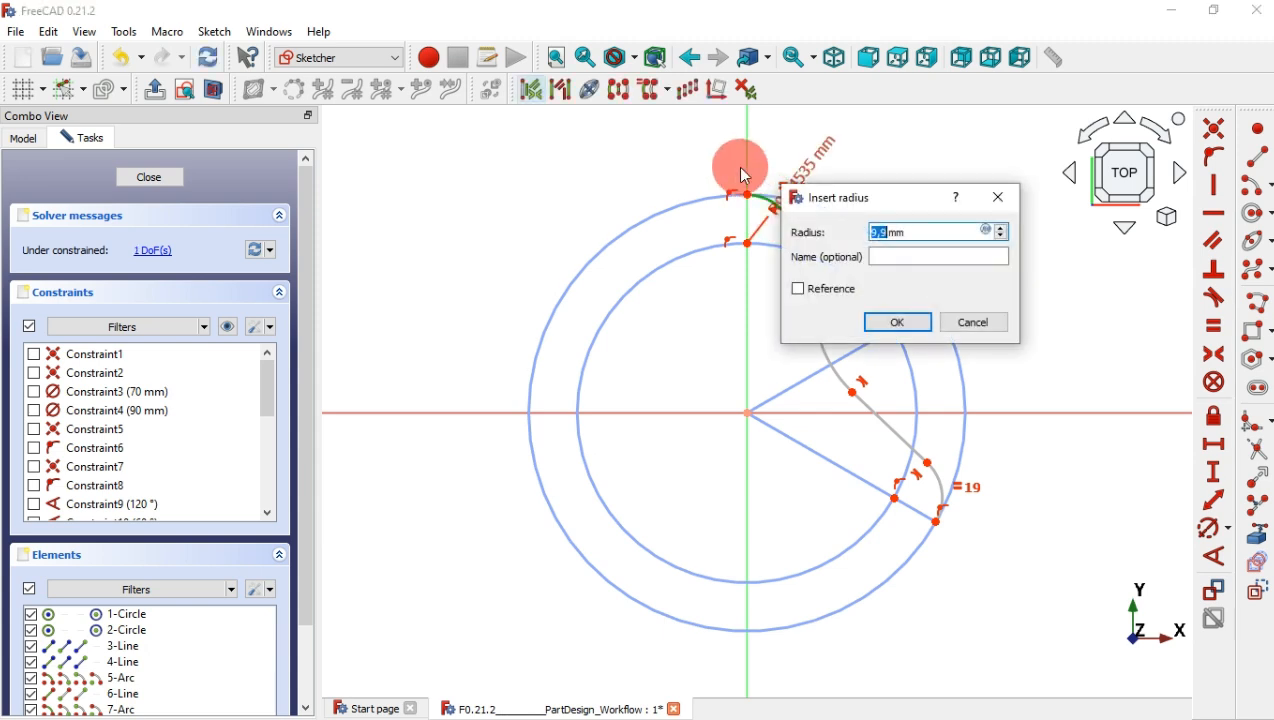
type("8")
key("Return")
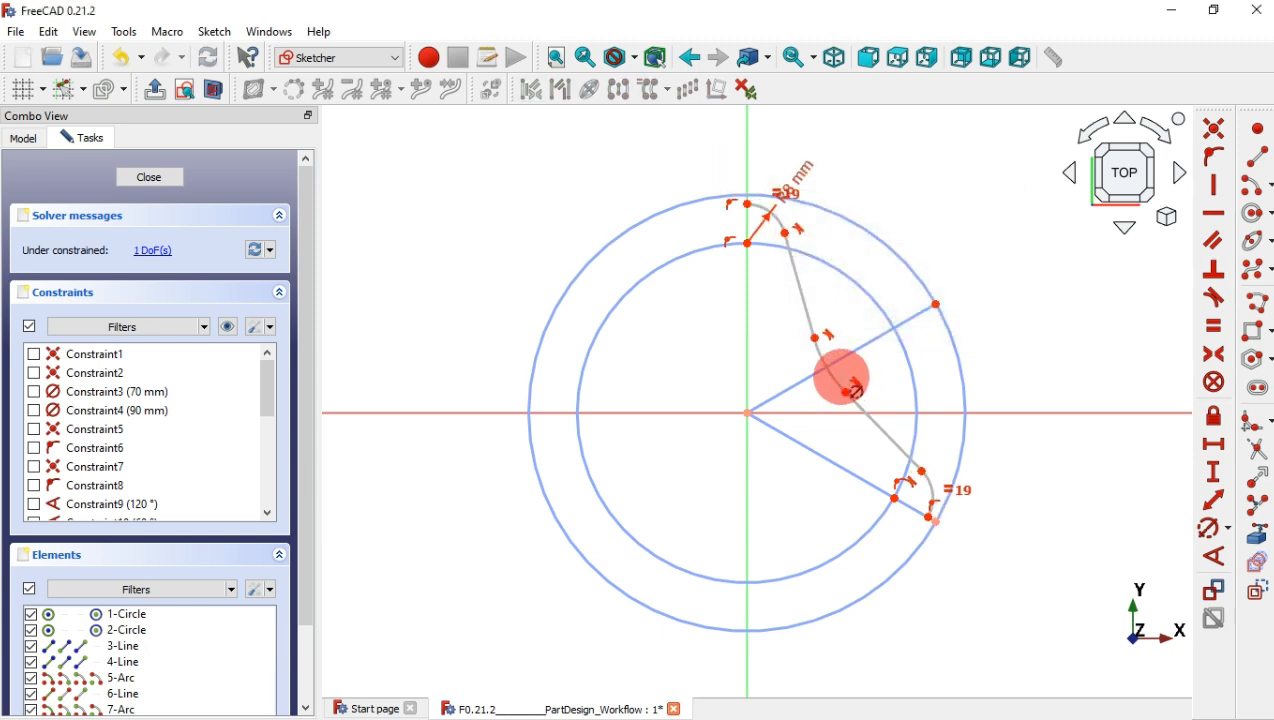
Step: Constrain the middle arc's radius to 30 mm and hide the sketch constraints in the view
left_click(845, 385)
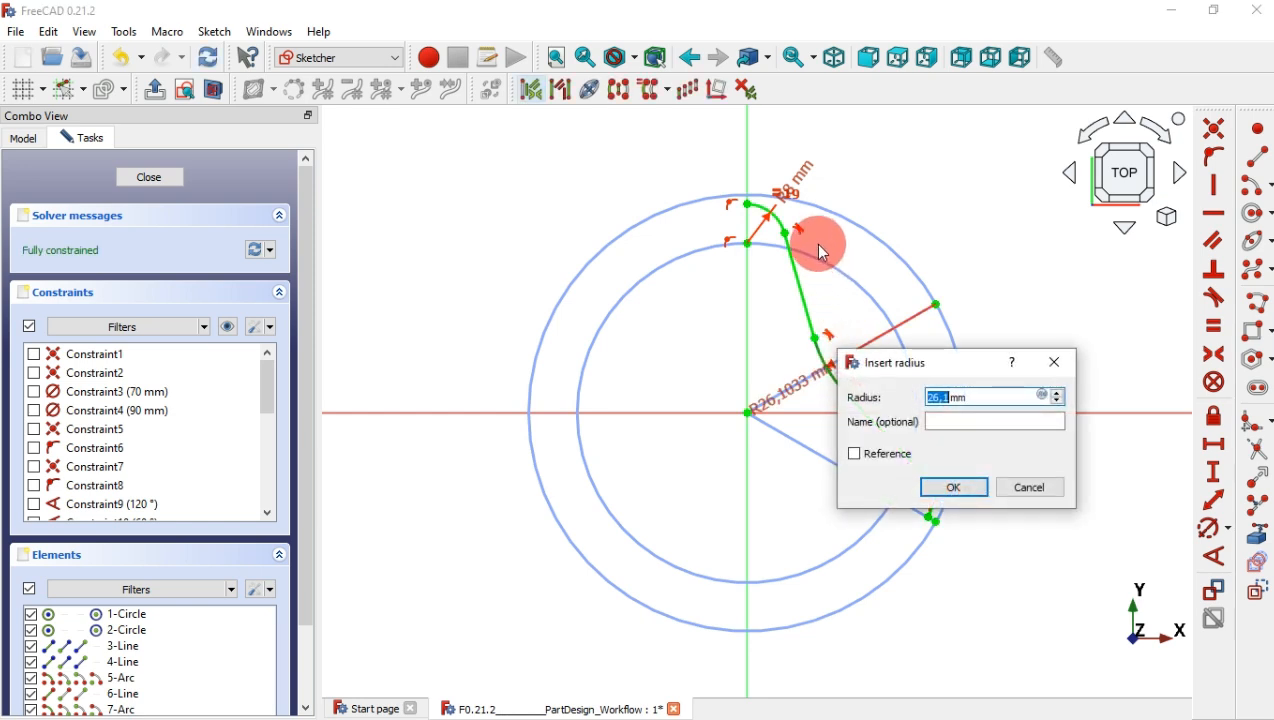
type("30")
key("Return")
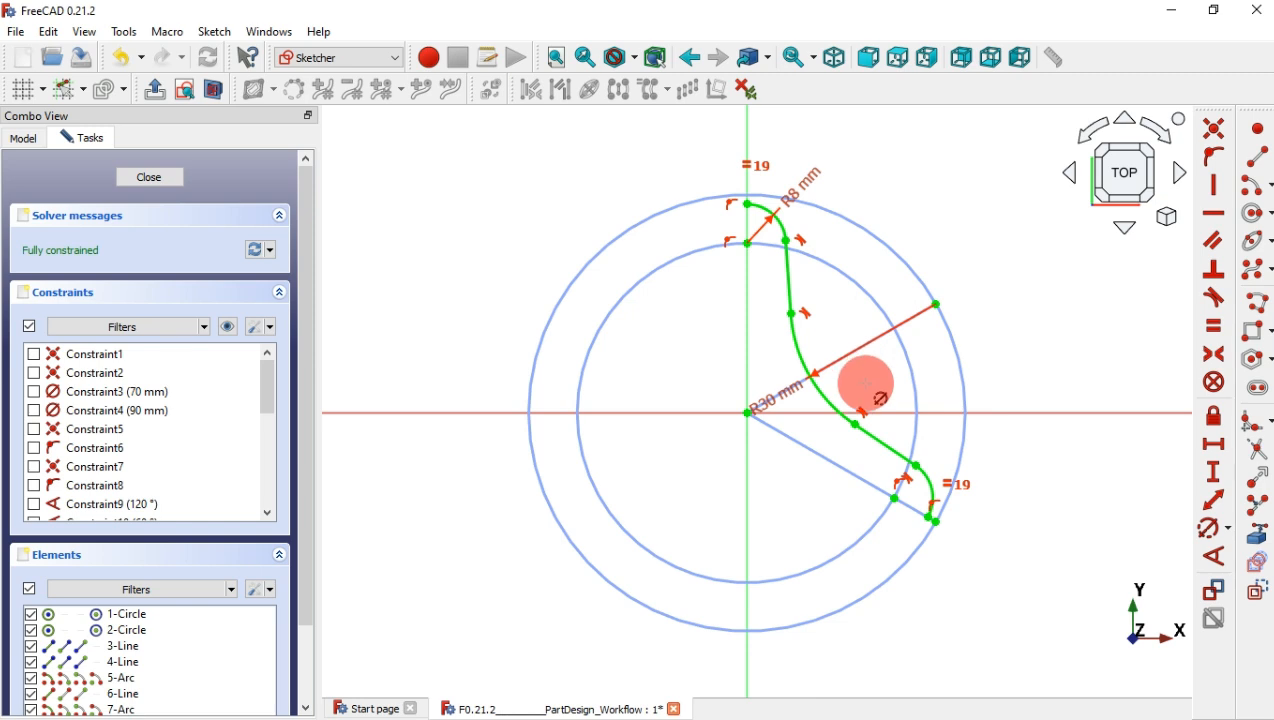
left_click(227, 327)
left_click(227, 329)
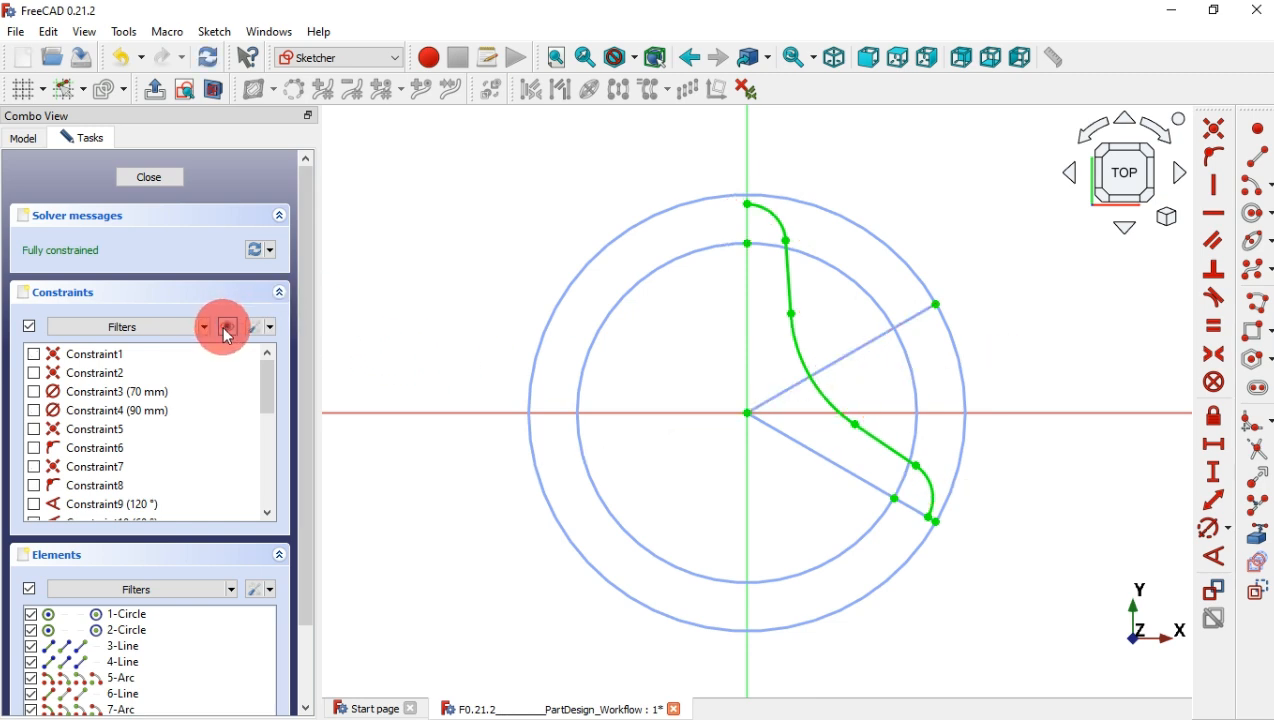
Step: Close the arm profile with straight lines from both end arcs to the origin and leave the sketch
left_click(1262, 171)
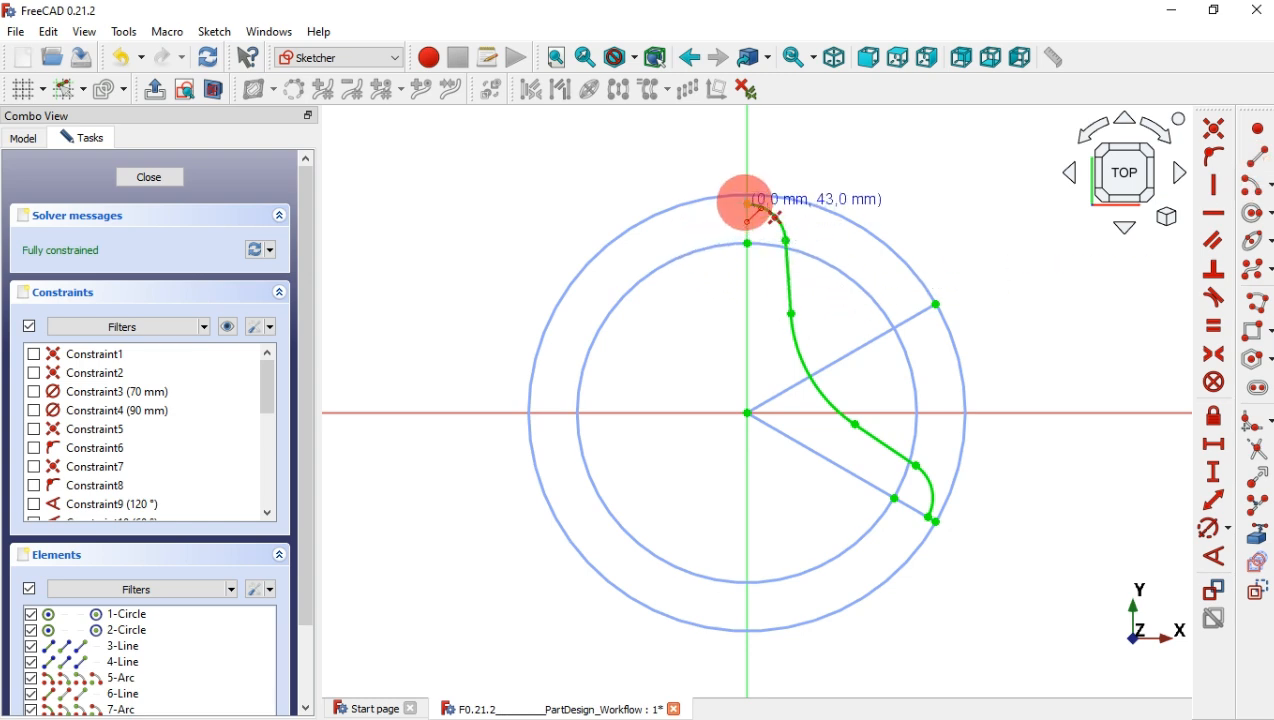
left_click(747, 204)
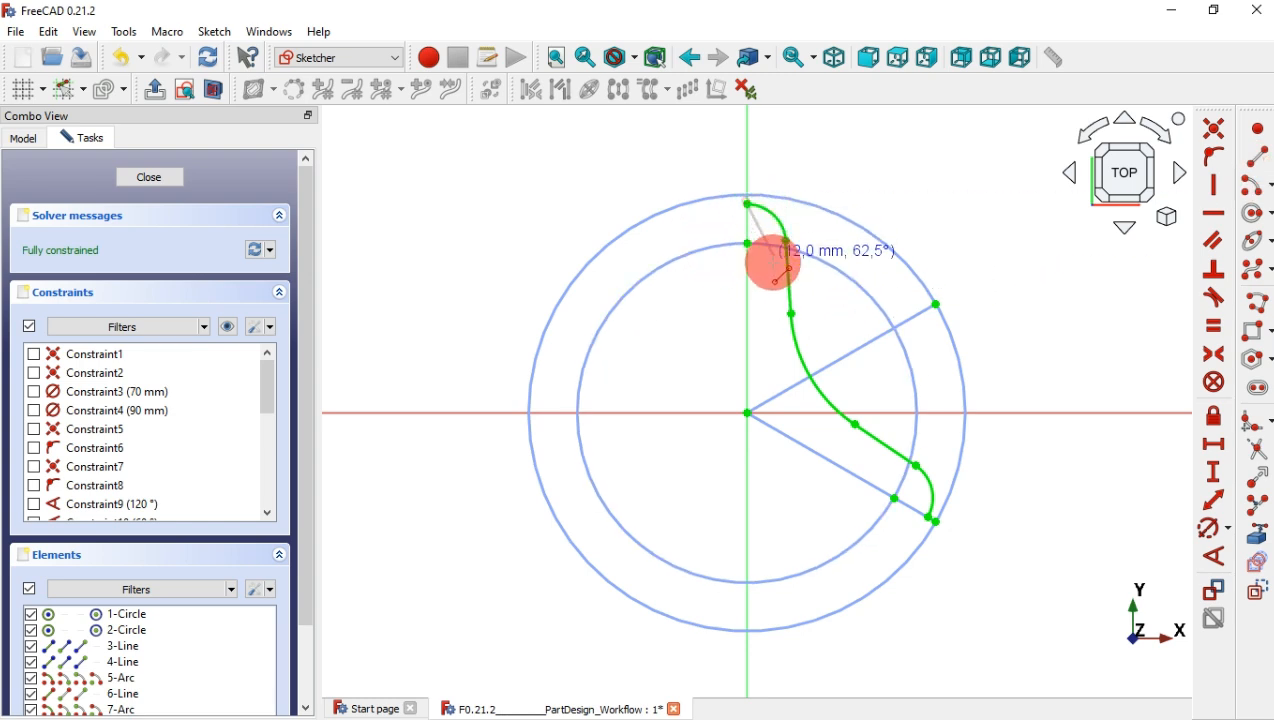
left_click(747, 412)
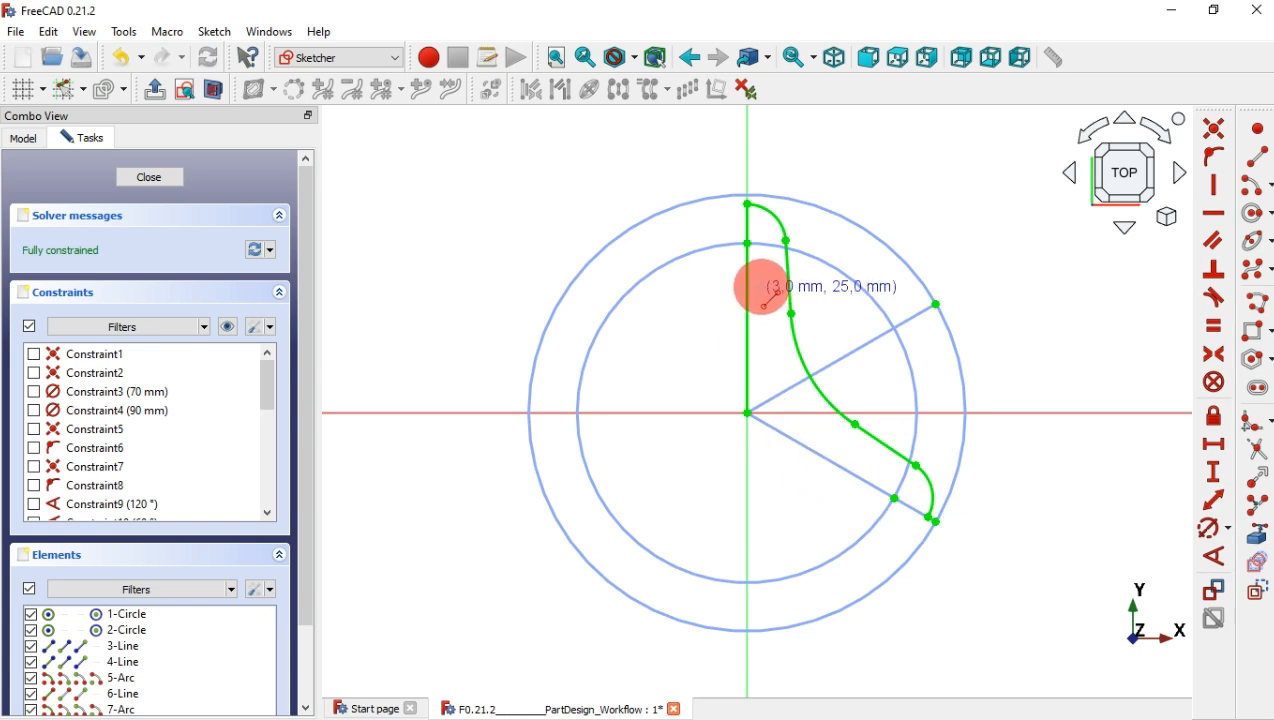
left_click(748, 411)
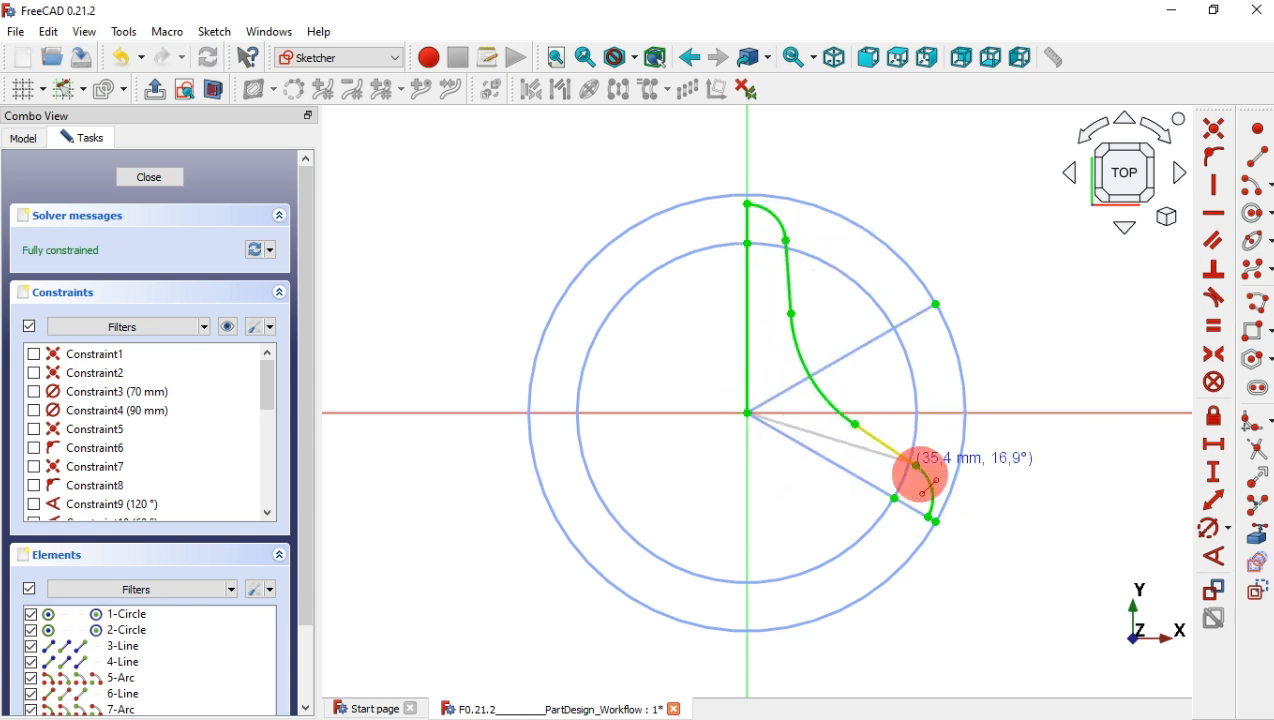
left_click(933, 519)
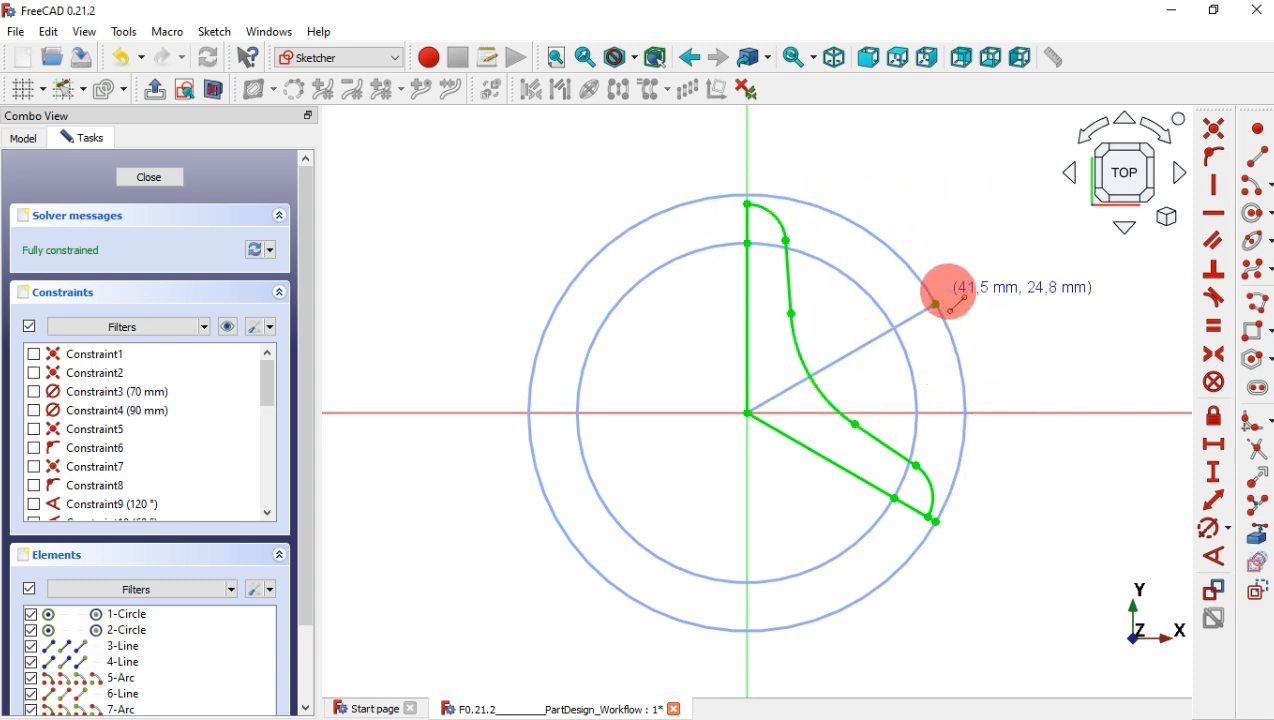
key("Escape")
left_click(817, 268)
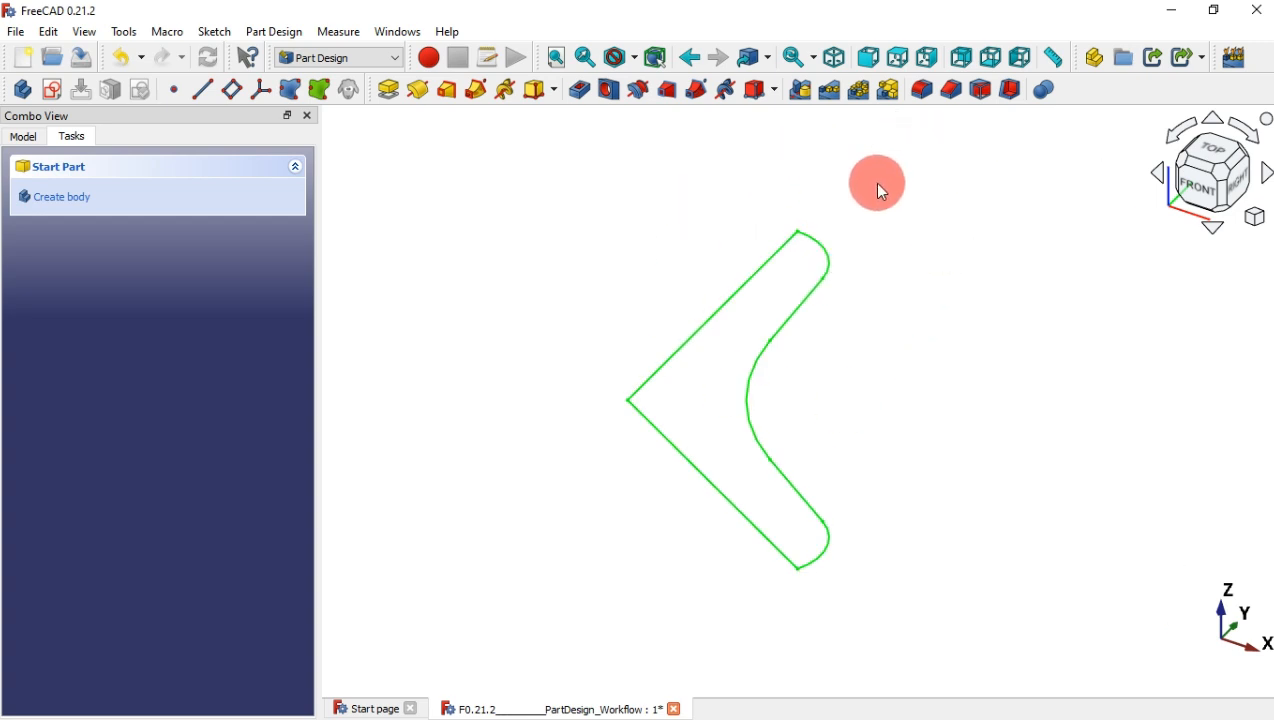
Step: Pad the closed arm profile to a length of 22 mm
left_click(393, 96)
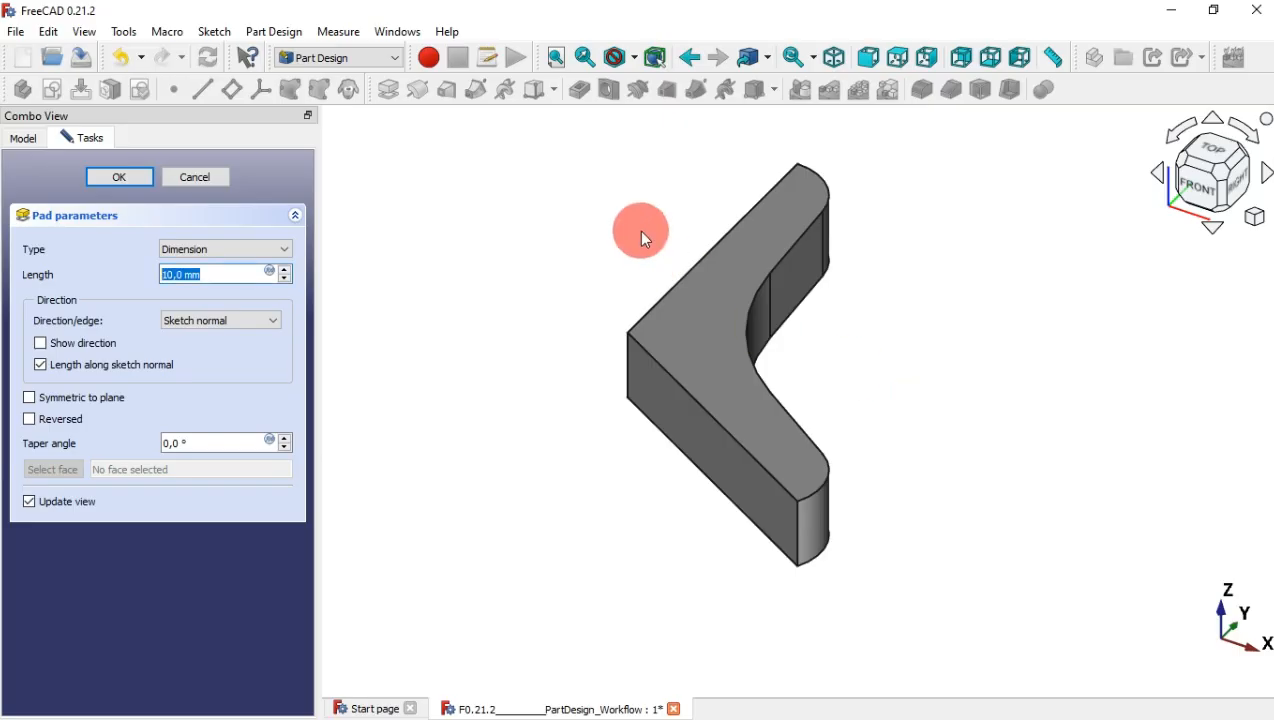
key("Return")
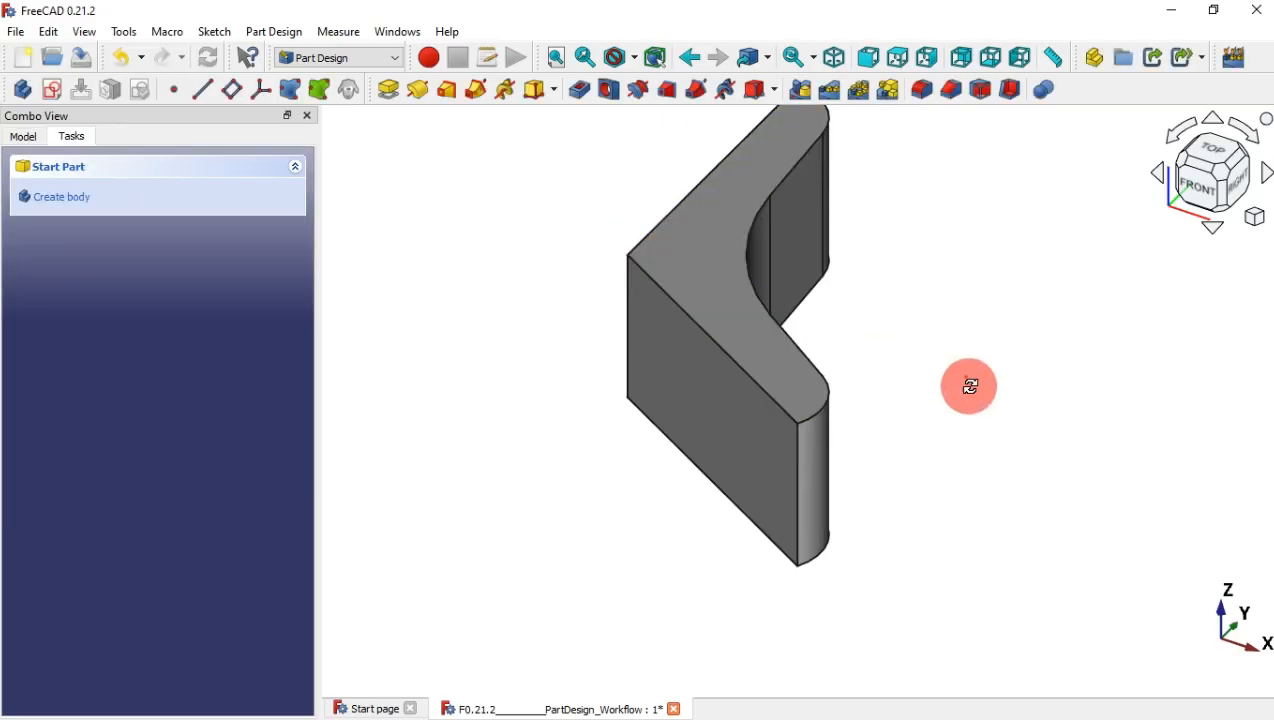
key("v")
key("f")
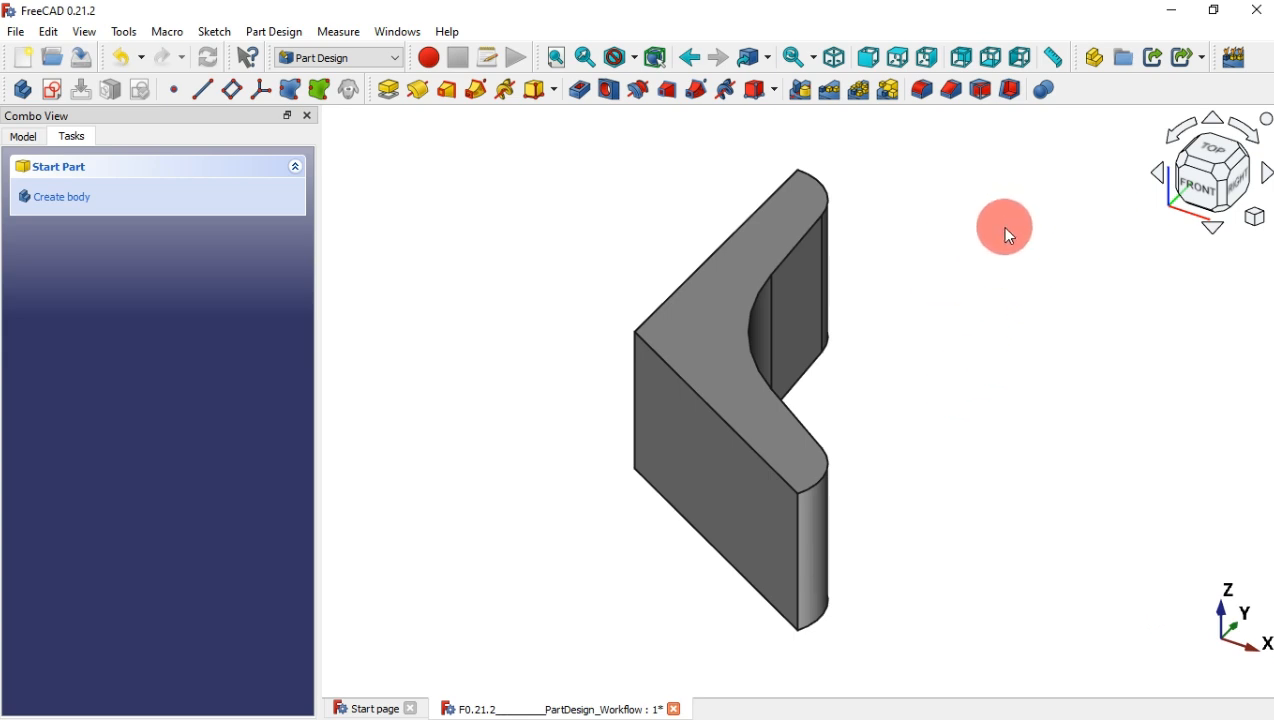
Step: Create a polar pattern of the pad with 3 occurrences over 360° about the normal sketch axis, checking the technical drawing
left_click(48, 141)
left_click(99, 212)
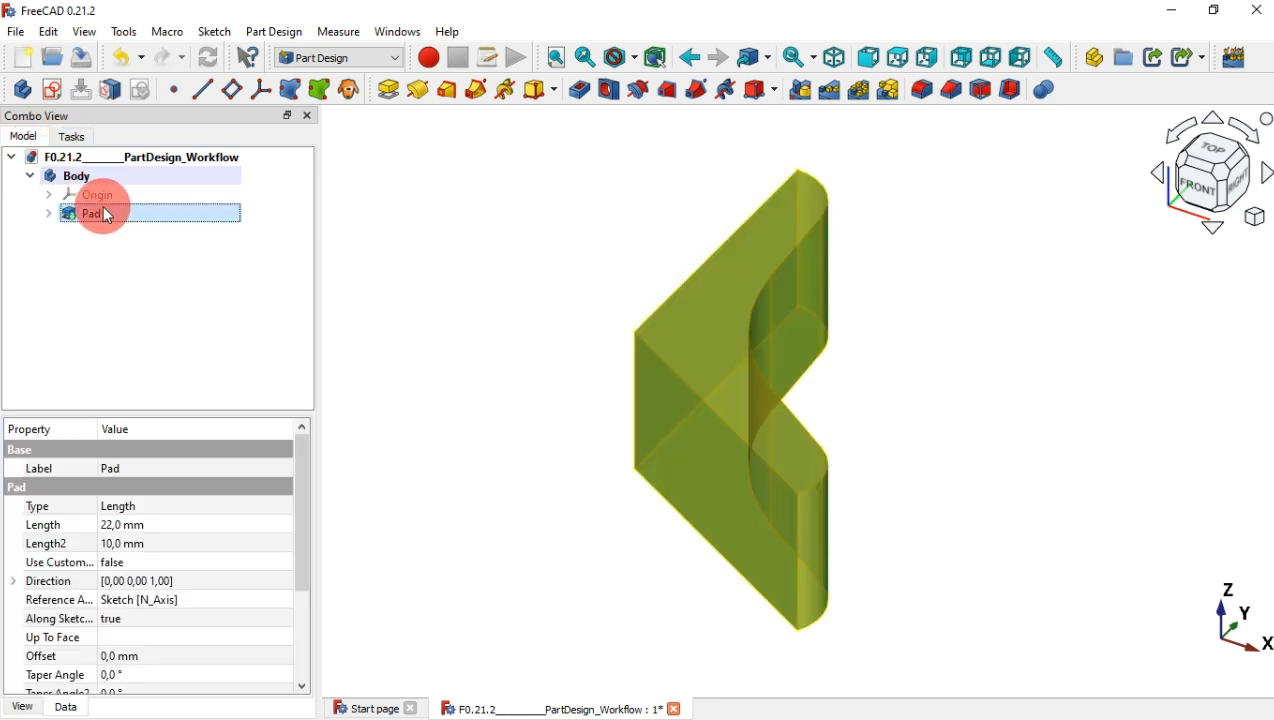
left_click(856, 96)
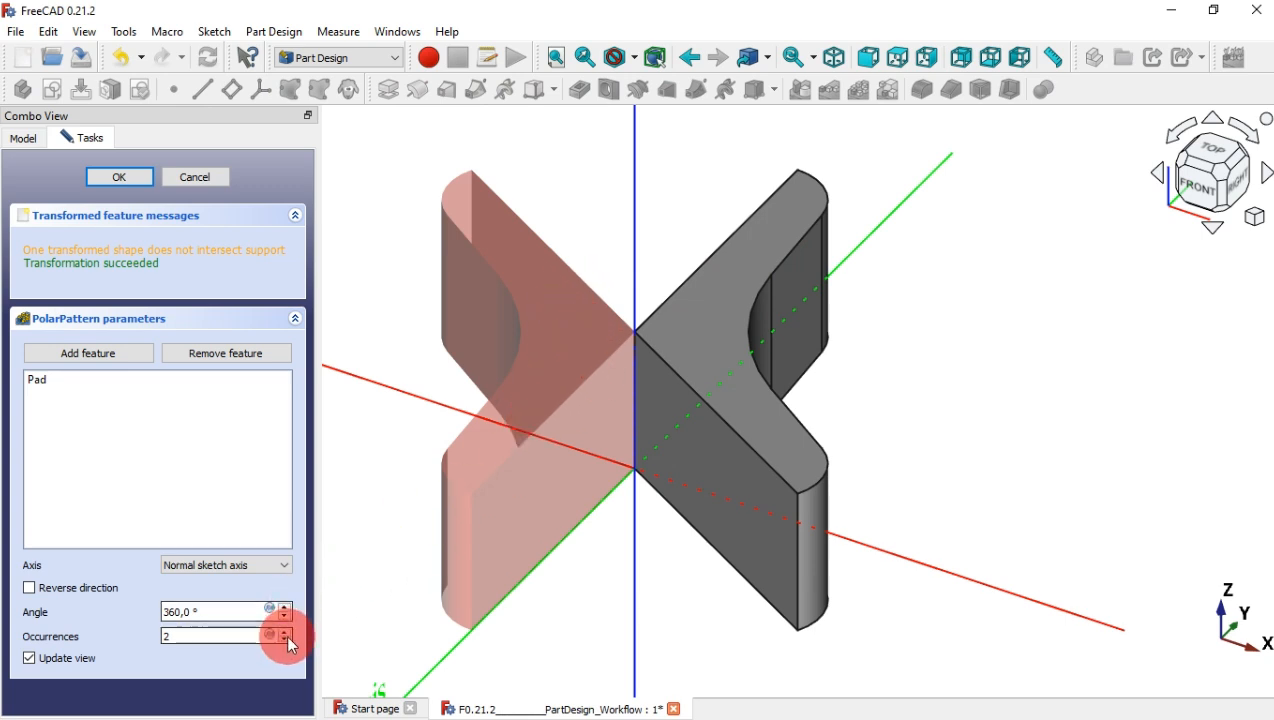
mouse_move(290, 645)
left_mouse_down()
mouse_move(245, 648)
mouse_move(199, 620)
mouse_move(227, 626)
left_mouse_up()
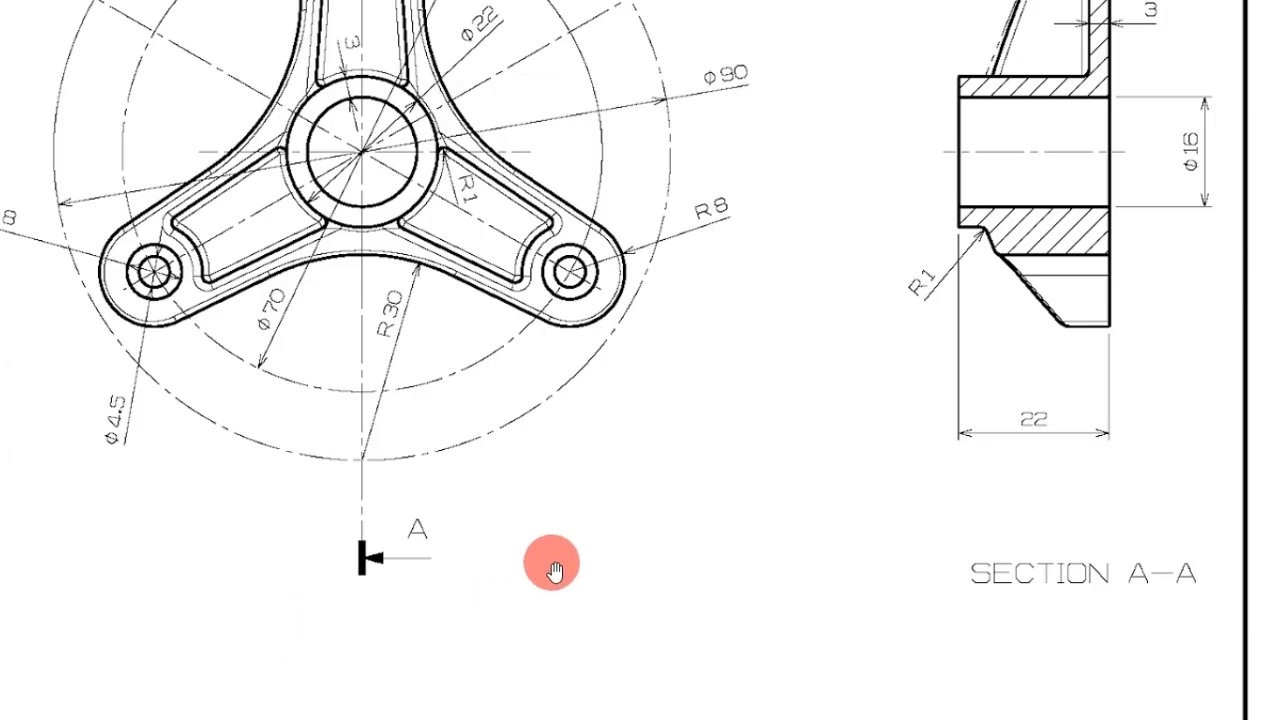
left_click_drag(549, 373, 688, 593)
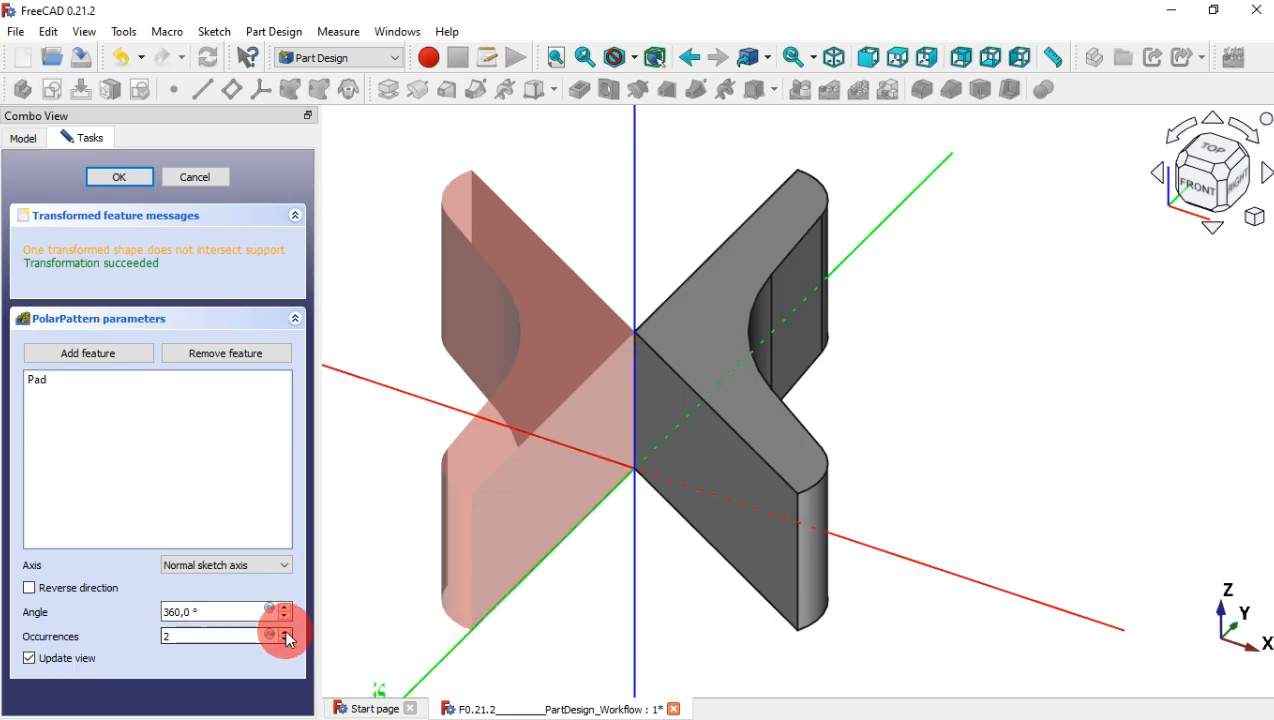
left_click(287, 633)
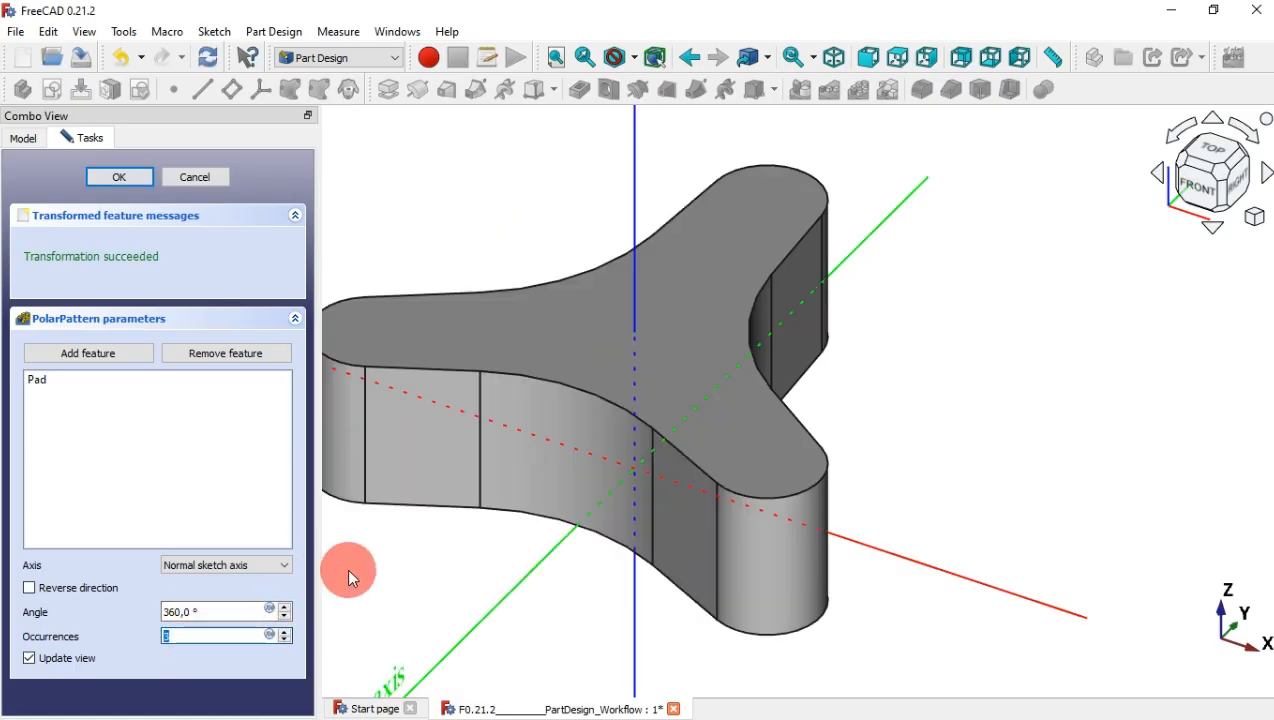
left_click(119, 178)
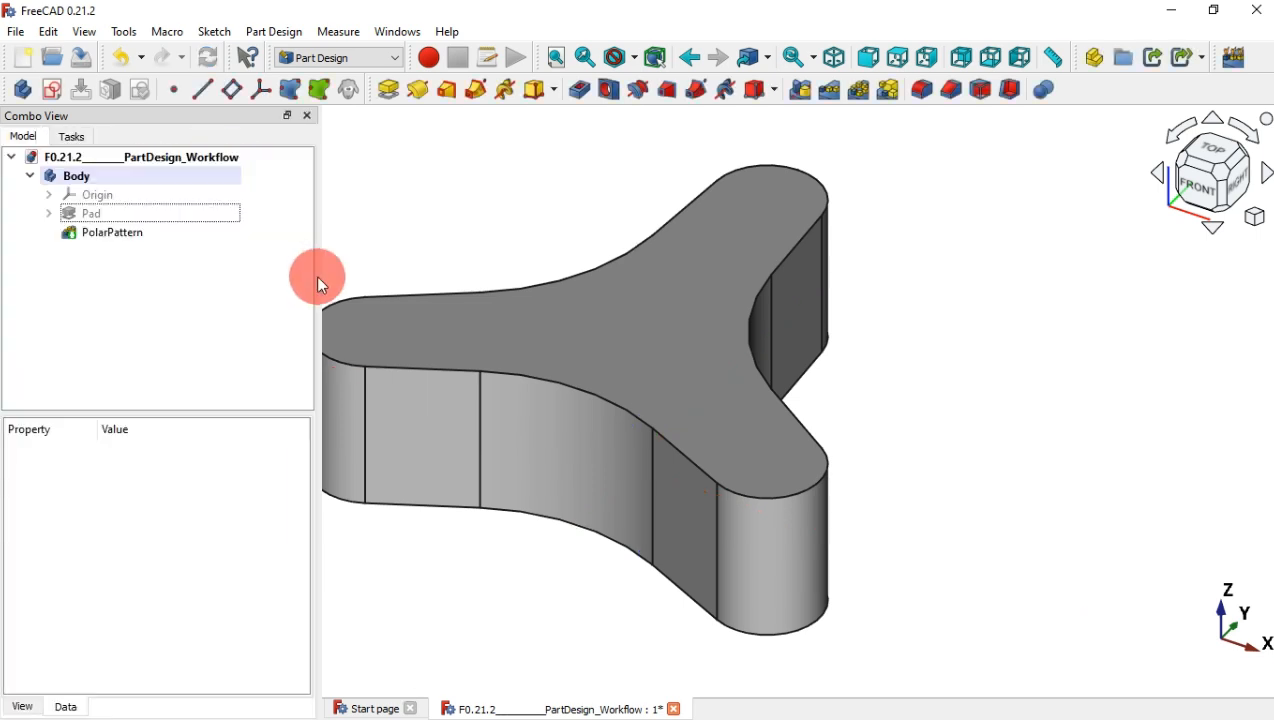
left_click(1112, 380)
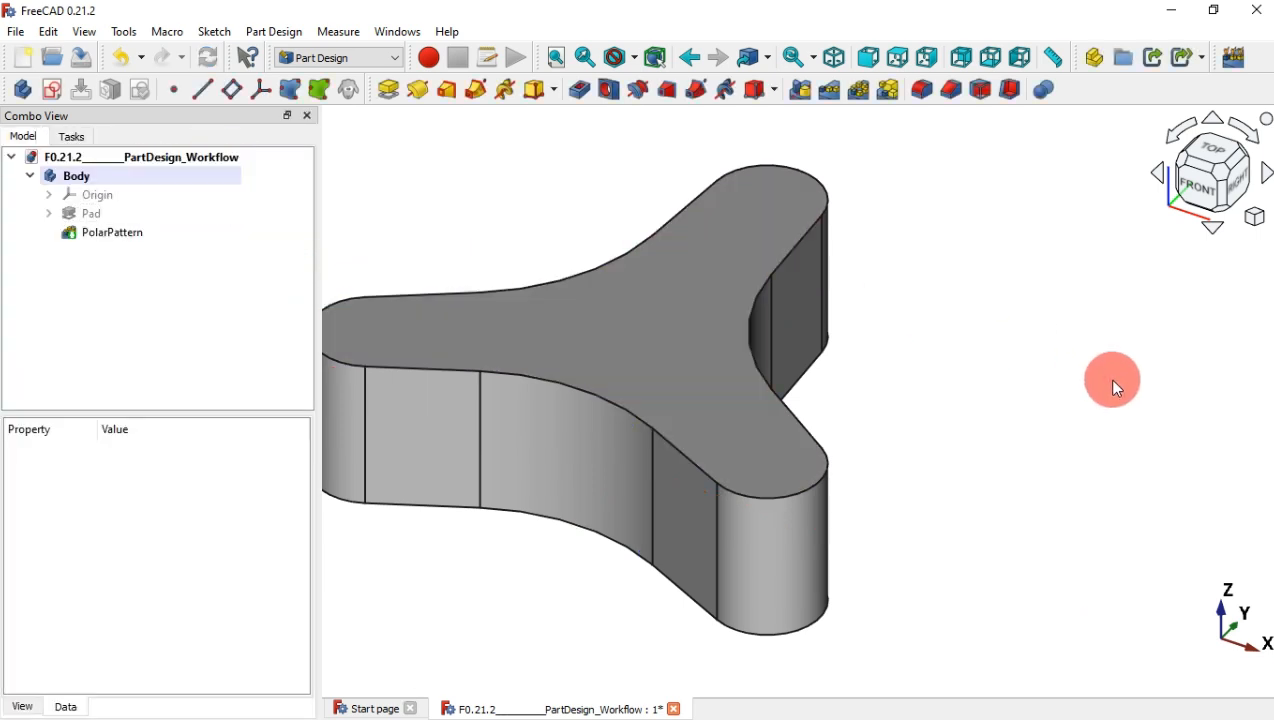
Step: Start a new sketch on the XZ plane and section the solid at the sketch plane
scroll(1112, 380, "down", 2)
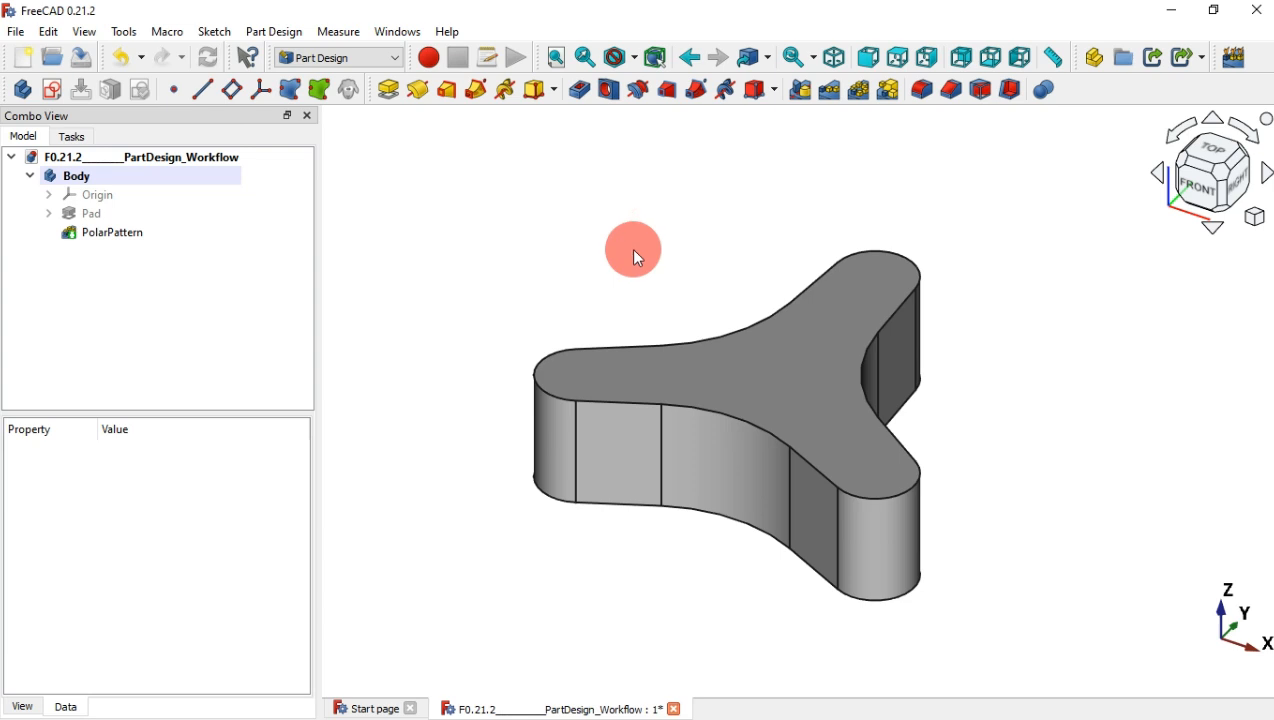
left_click(57, 93)
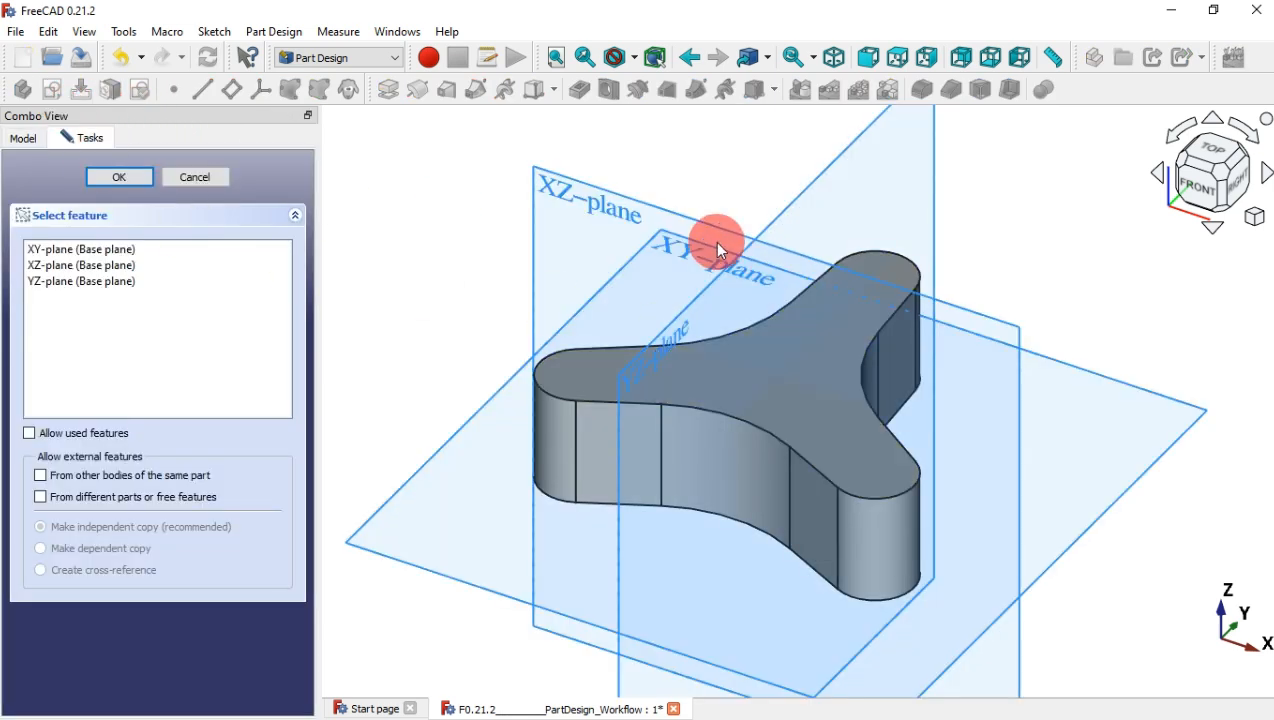
left_click(597, 193)
scroll(912, 313, "up", 1)
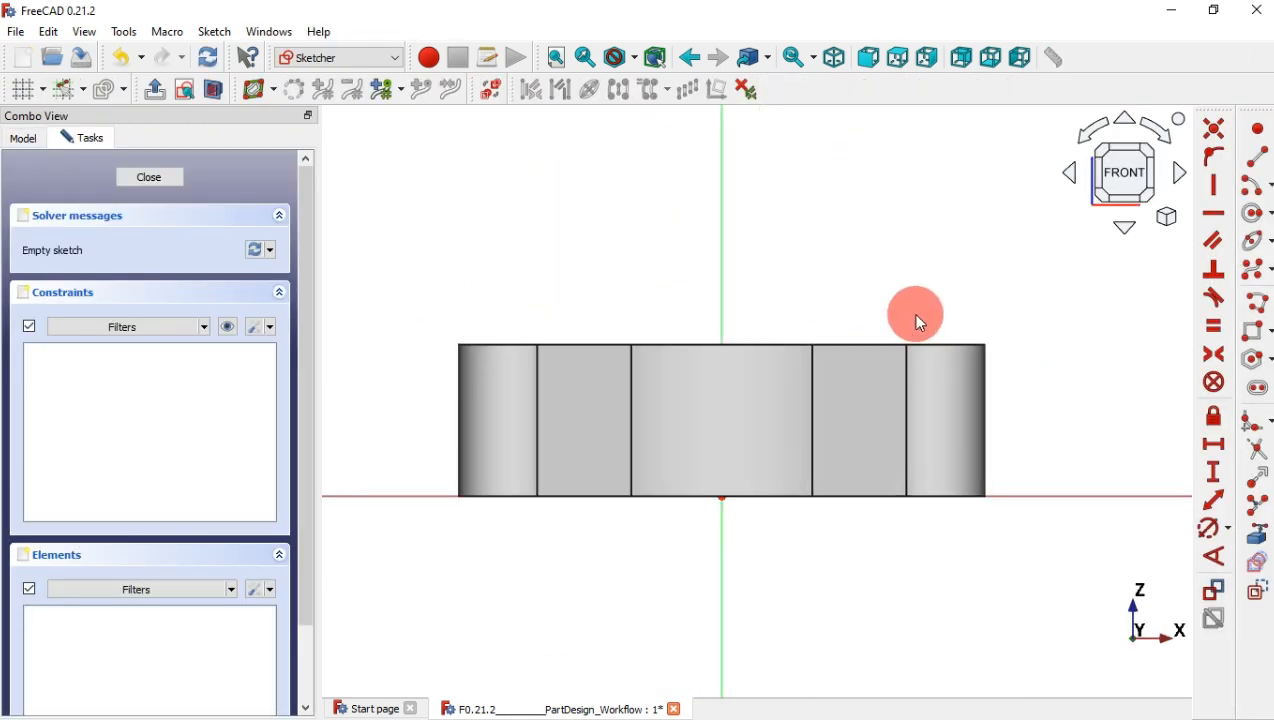
left_click(216, 92)
scroll(850, 311, "up", 1)
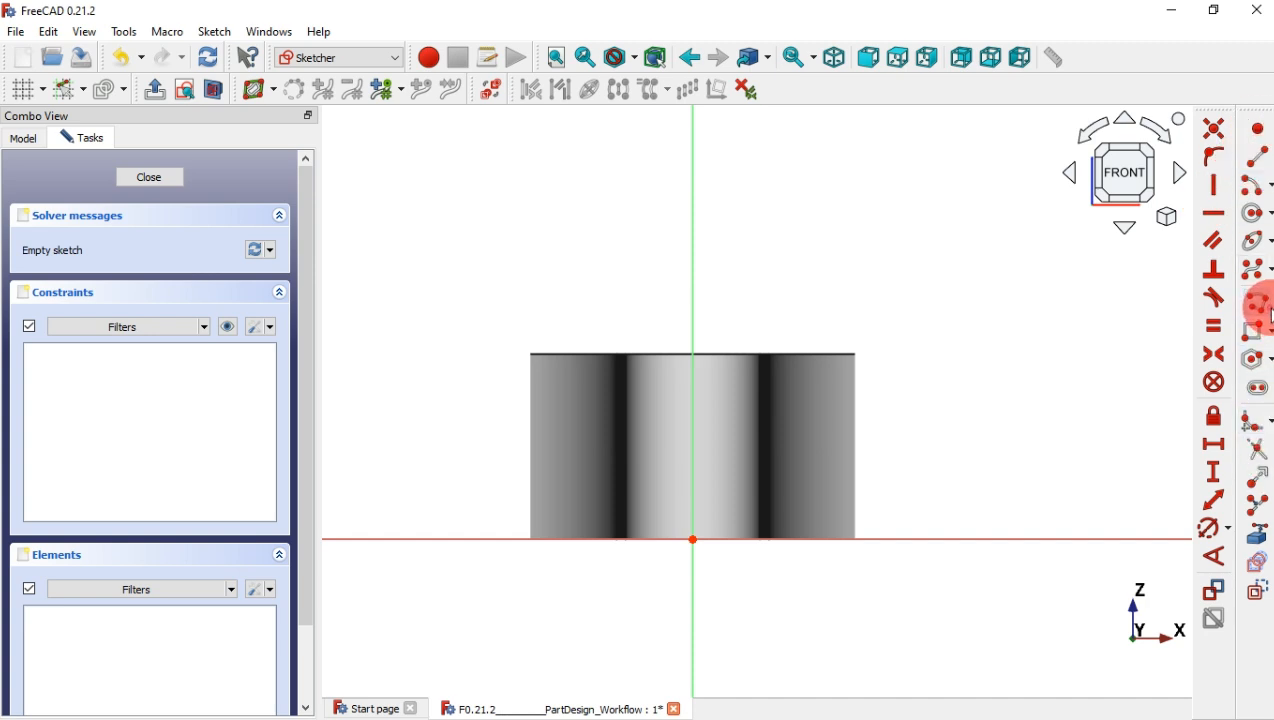
Step: Sketch a six-line polyline about 36 mm wide on the positive X side, with a sloping edge and a short vertical edge down to the X axis
left_click(1260, 304)
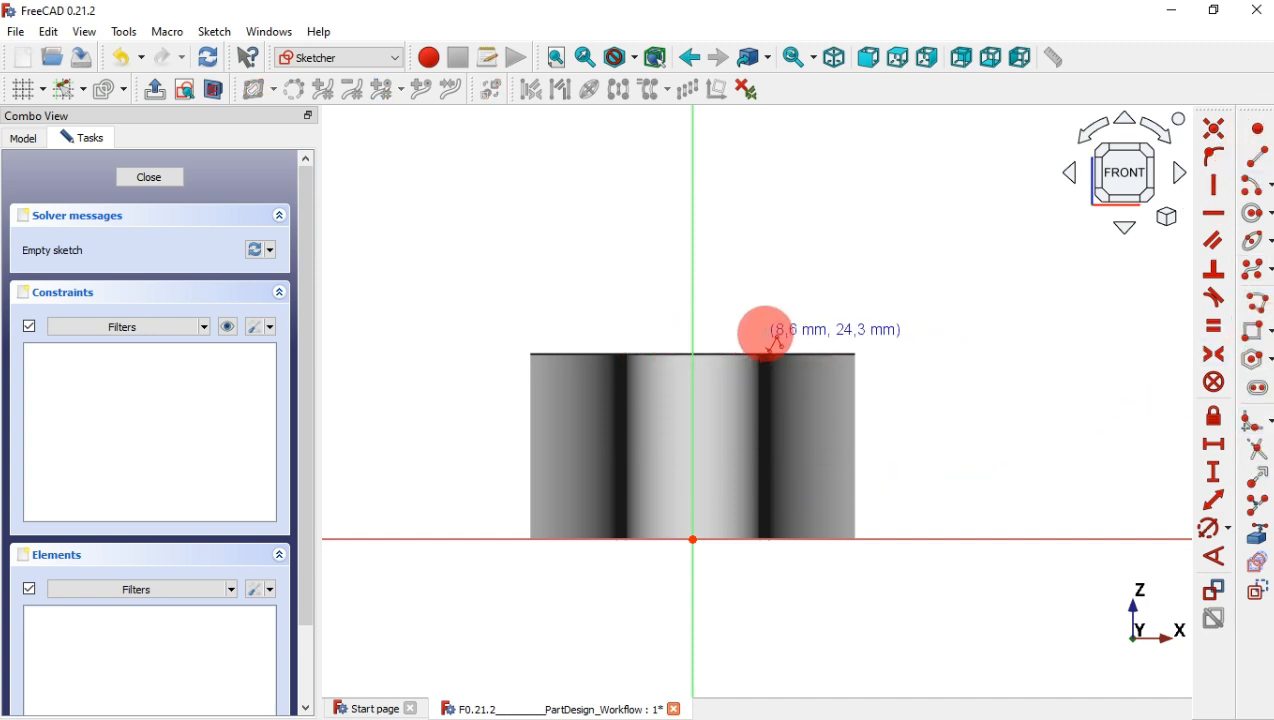
left_click(740, 275)
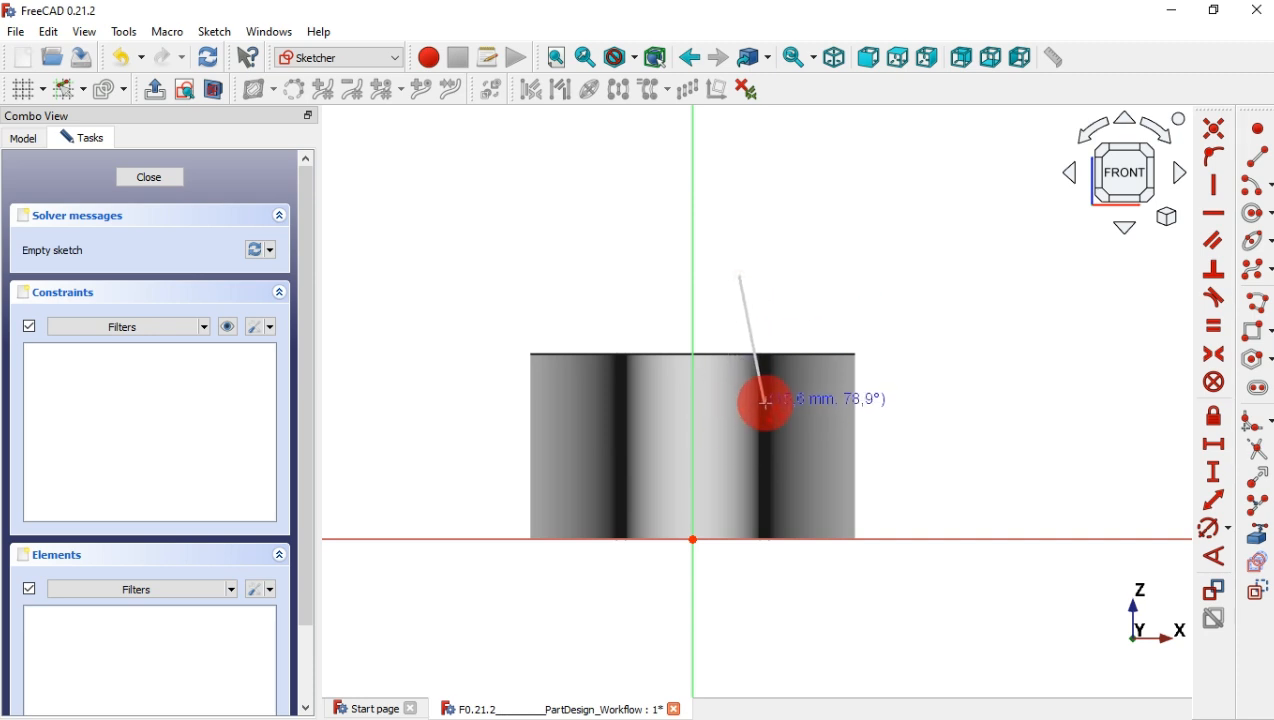
left_click(741, 415)
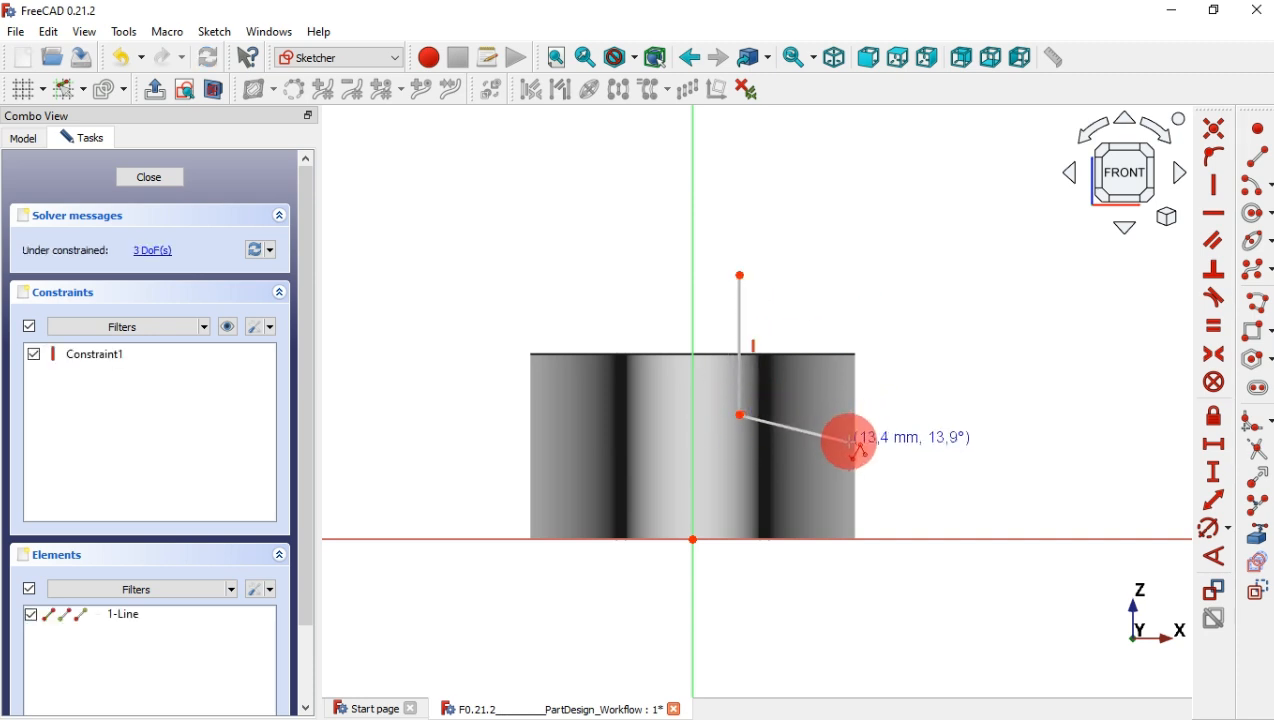
left_click(958, 470)
left_click(959, 540)
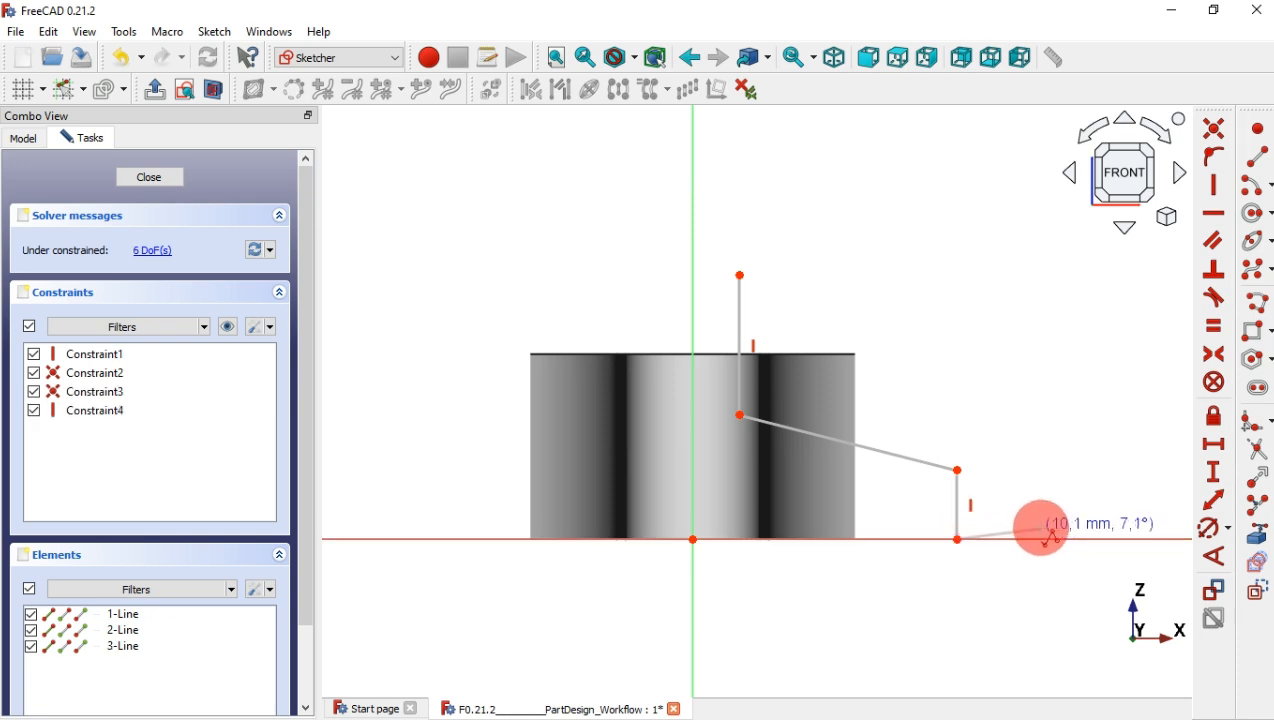
left_click(1047, 540)
left_click(1048, 272)
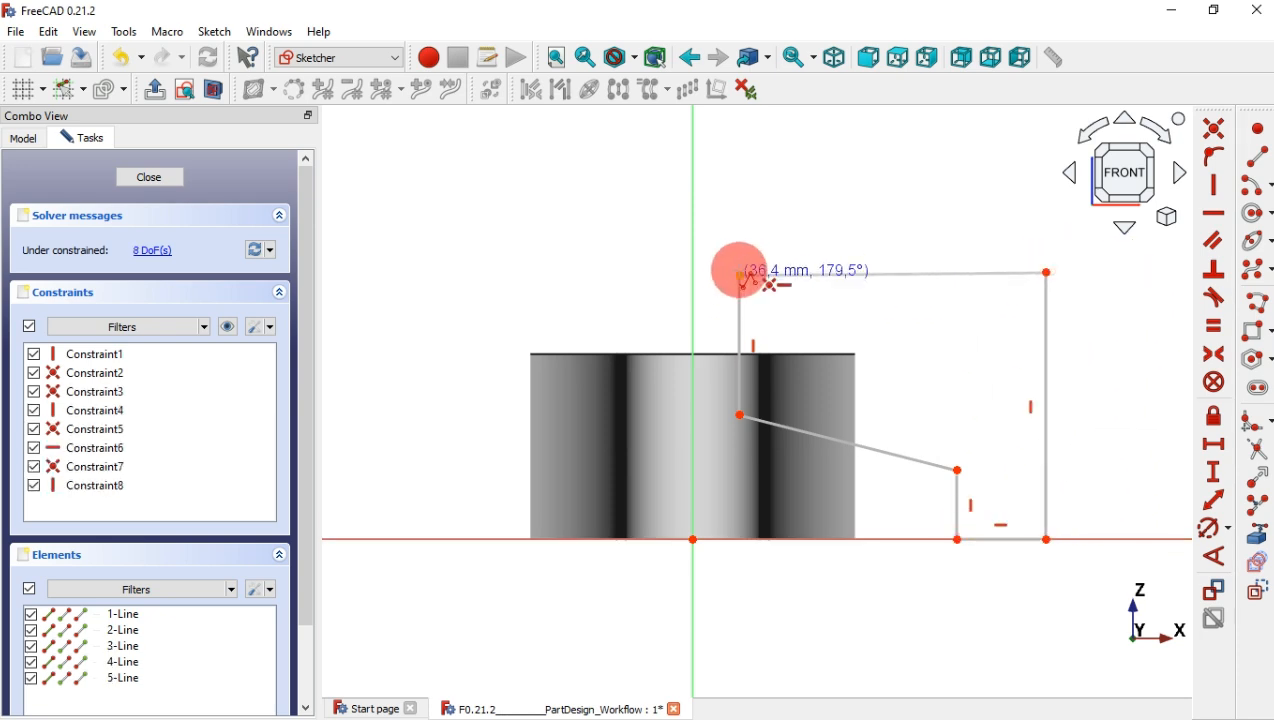
left_click(741, 272)
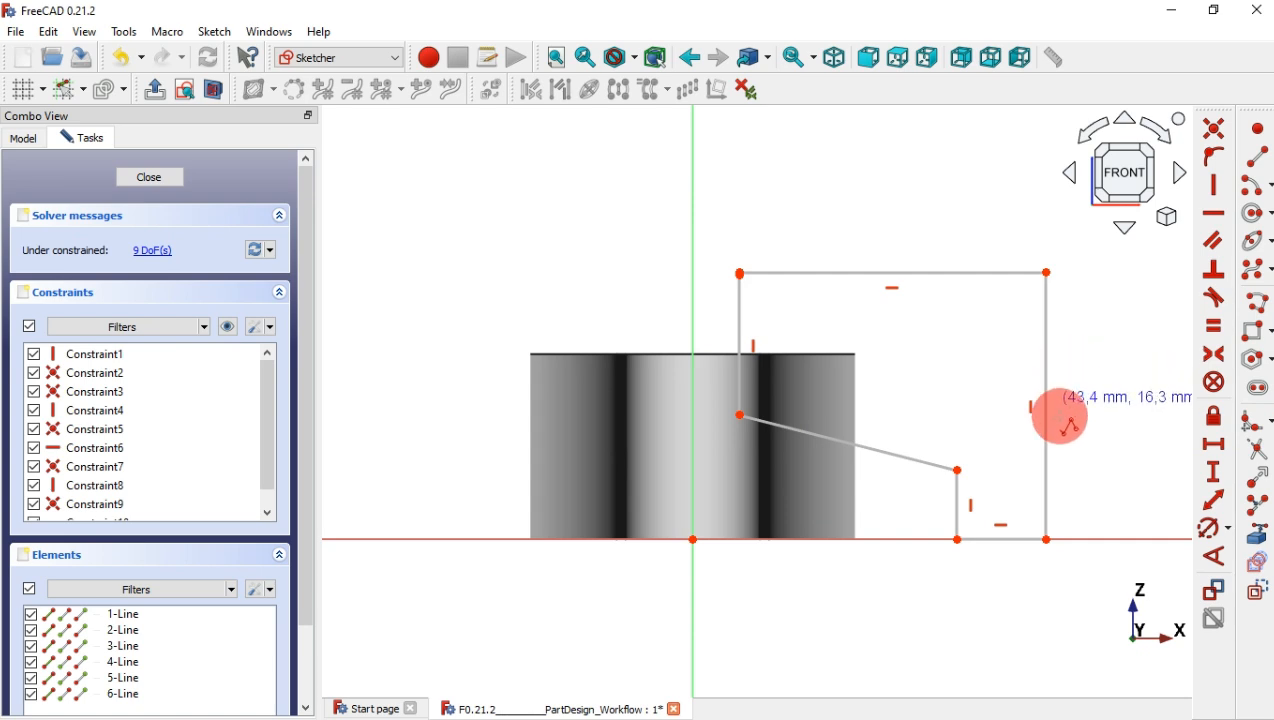
Step: Make the profile's inner vertical line and its short bottom horizontal line equal in length
left_click(1214, 327)
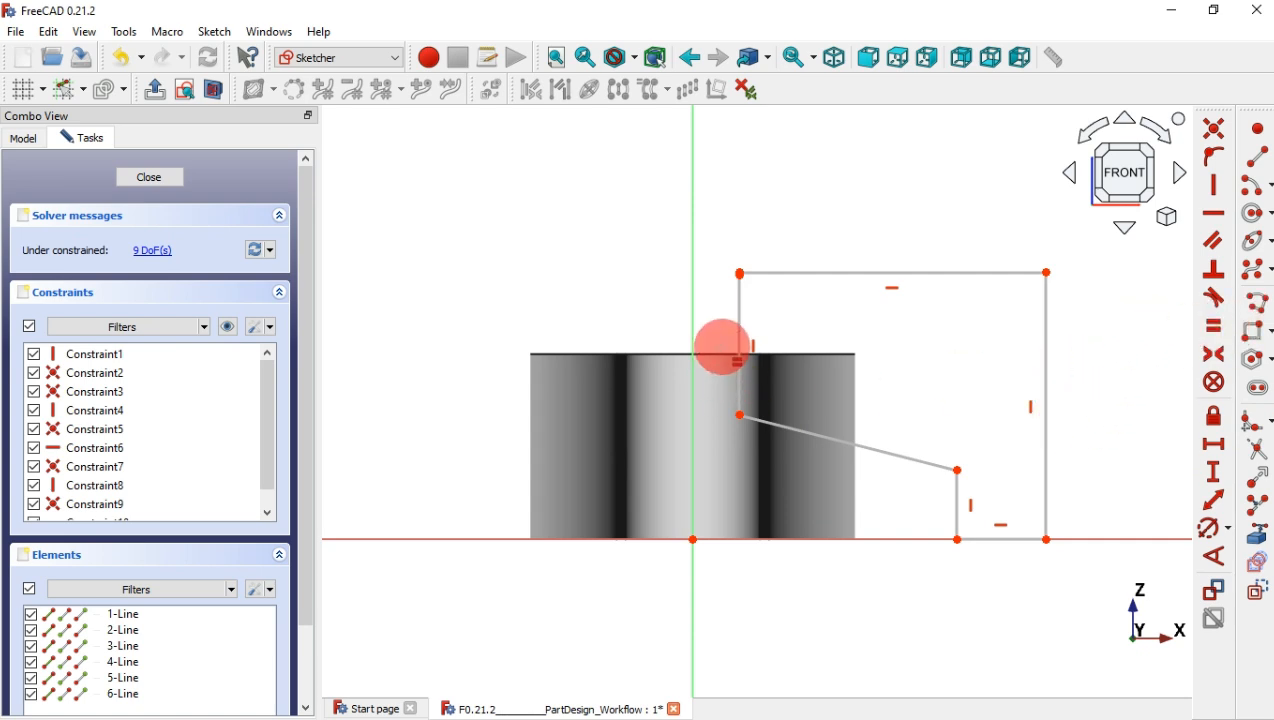
left_click(741, 335)
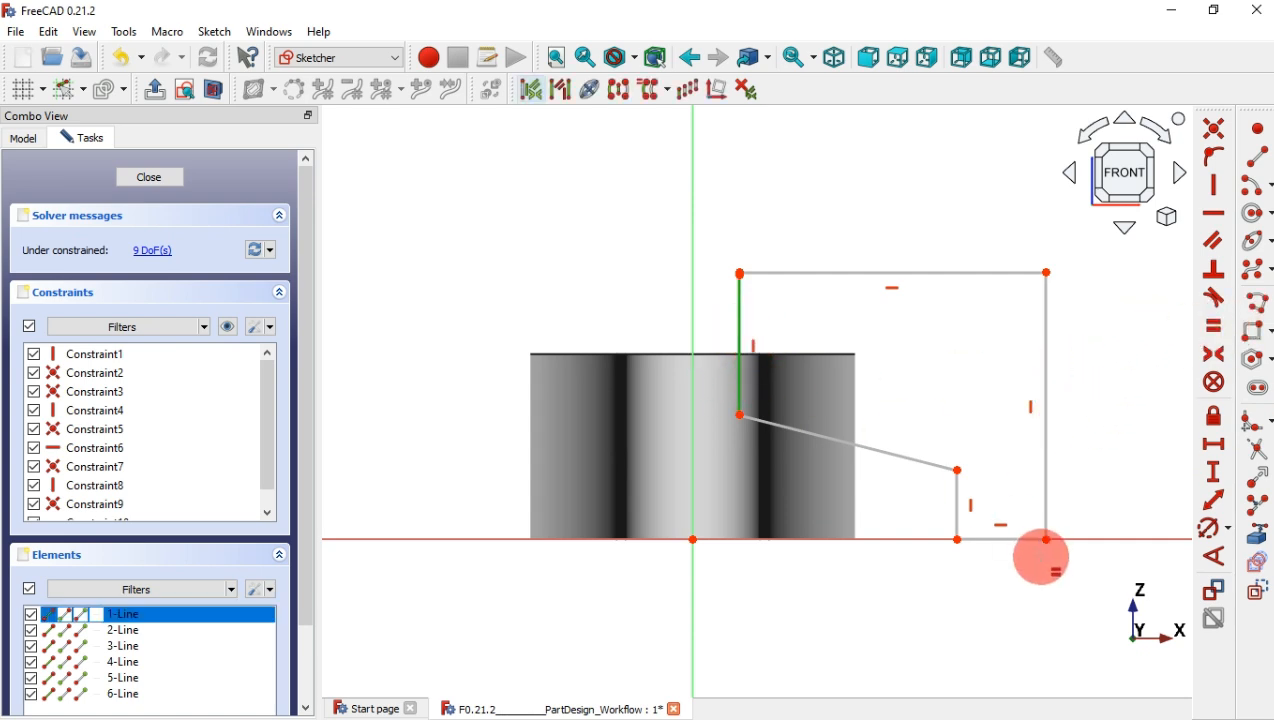
left_click(1020, 539)
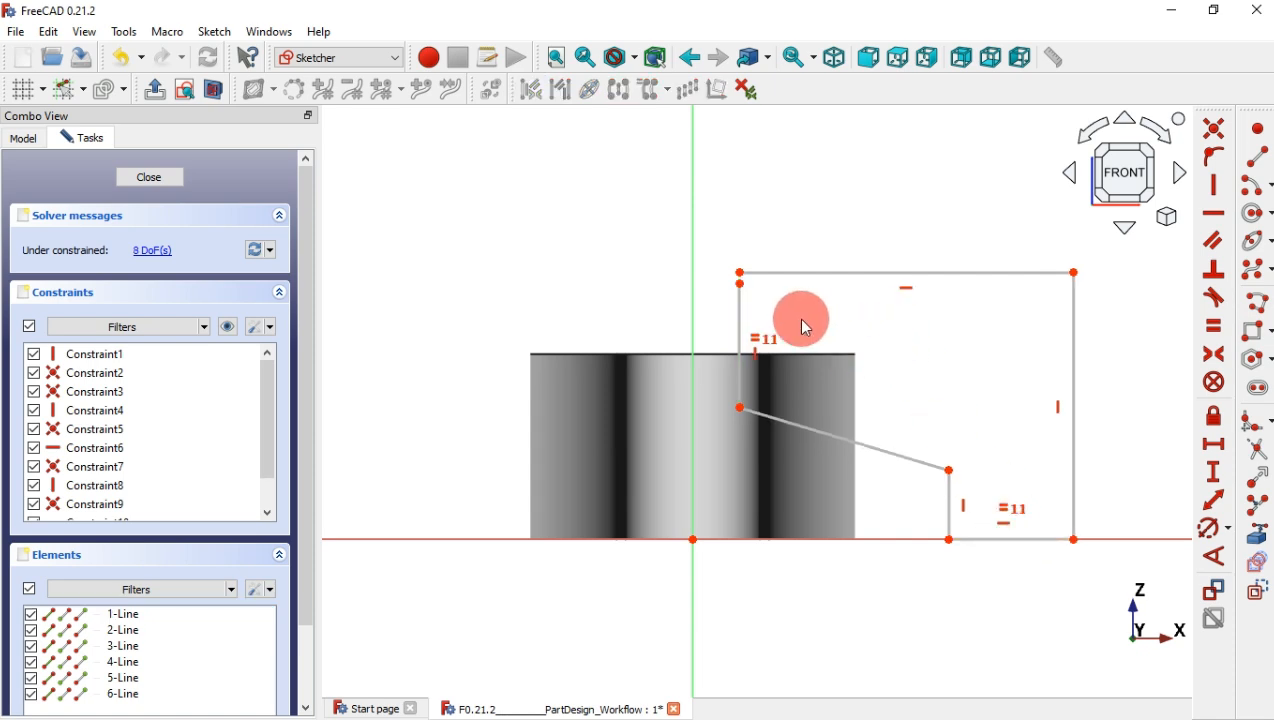
Step: Join the profile's two open endpoints at the upper inner corner with a coincident constraint
left_click_drag(707, 247, 783, 320)
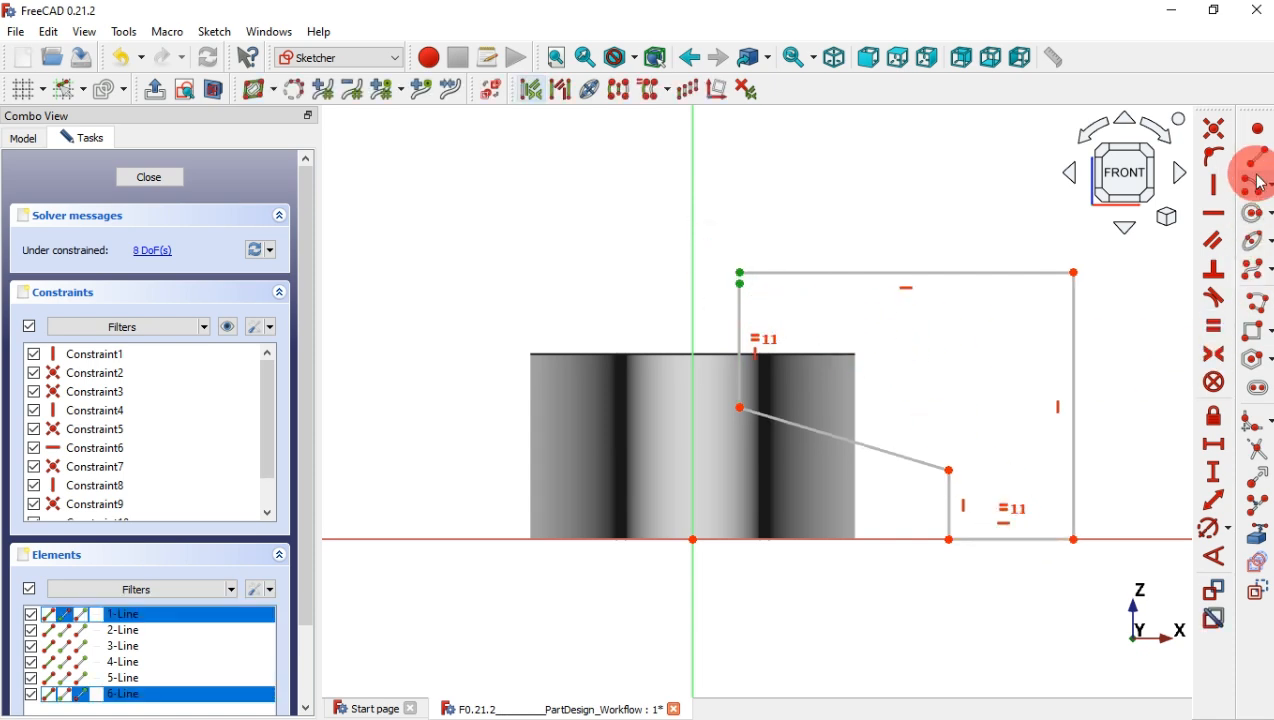
left_click(1200, 168)
left_click(905, 405)
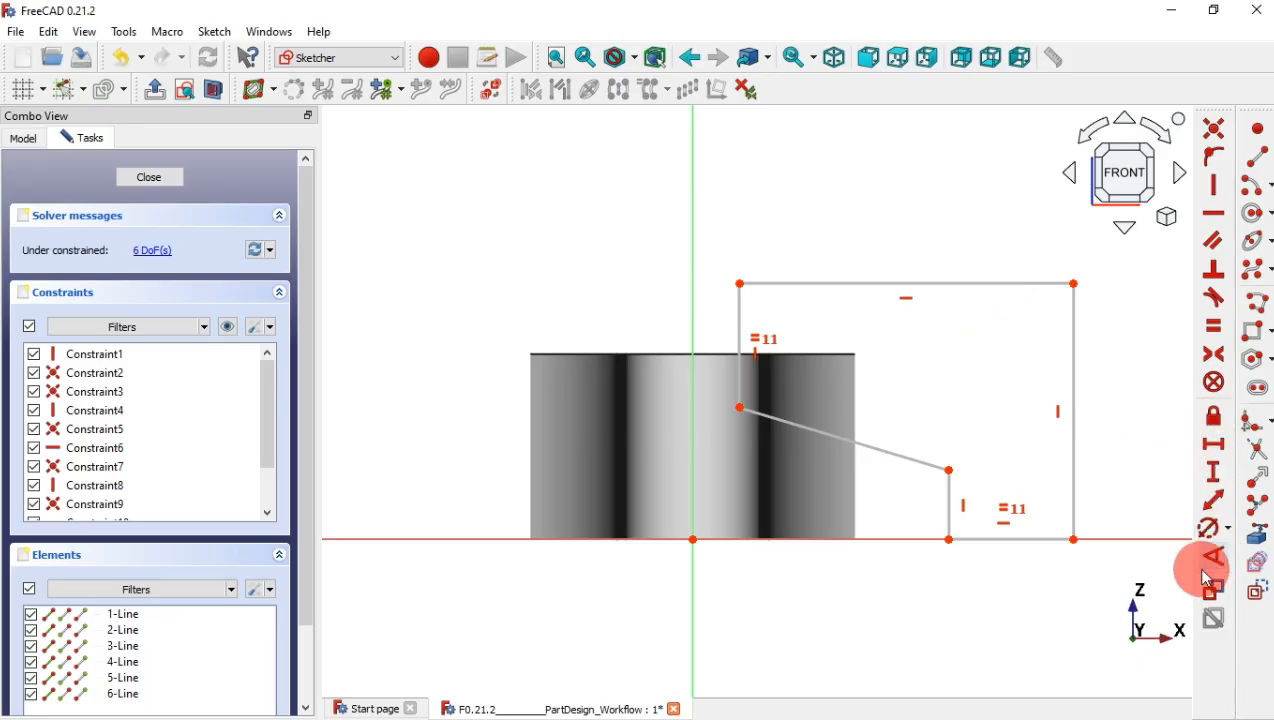
Step: Constrain the angle between the profile's sloping line and the X axis to 22°
left_click(1216, 556)
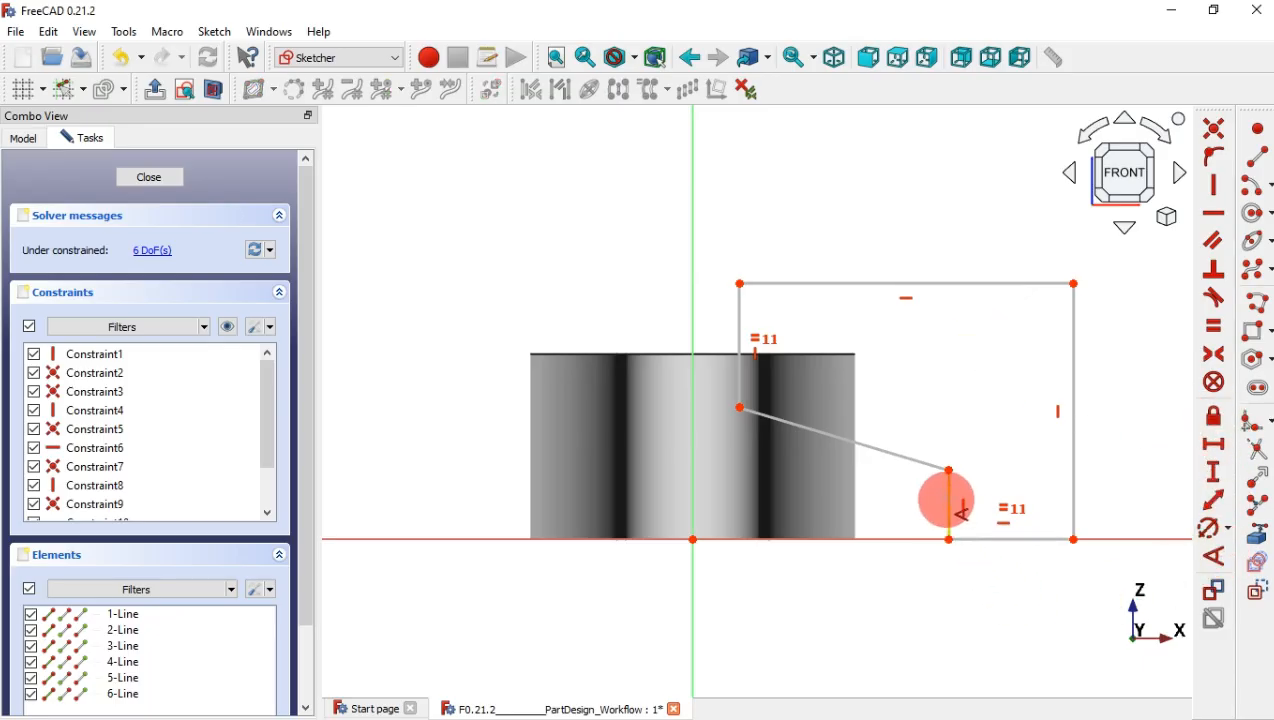
left_click(930, 462)
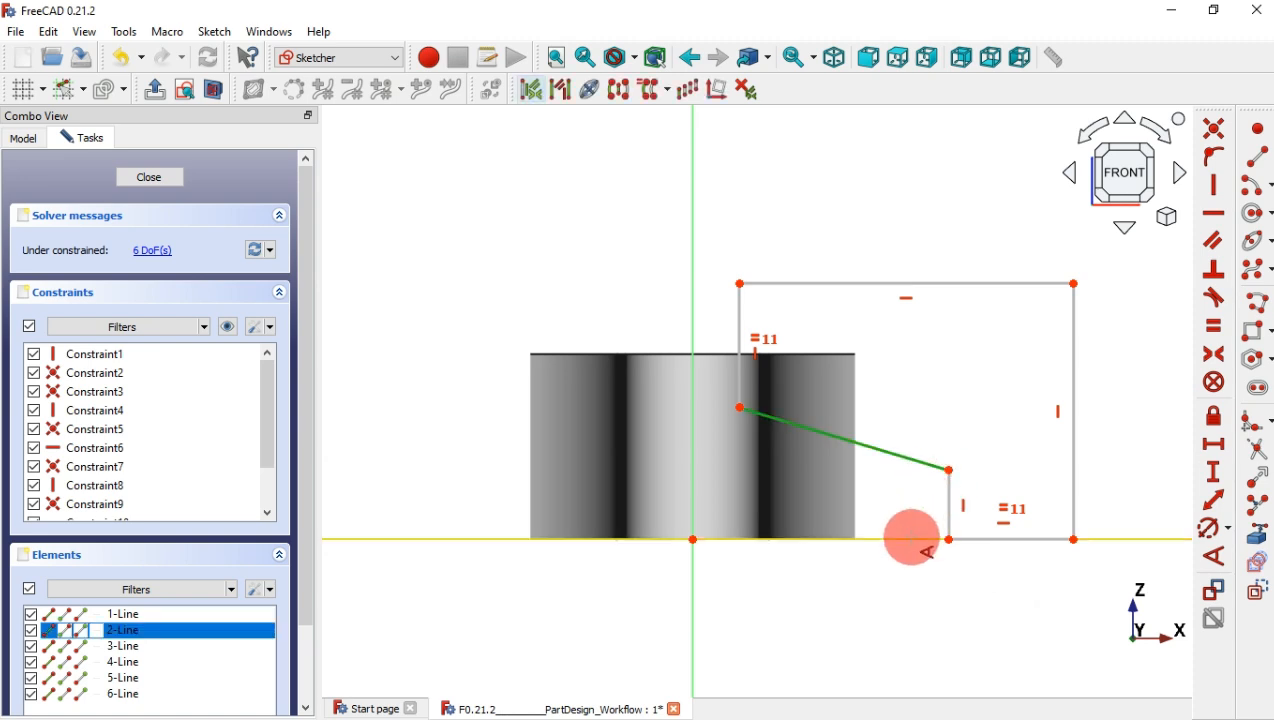
left_click(916, 538)
type("22")
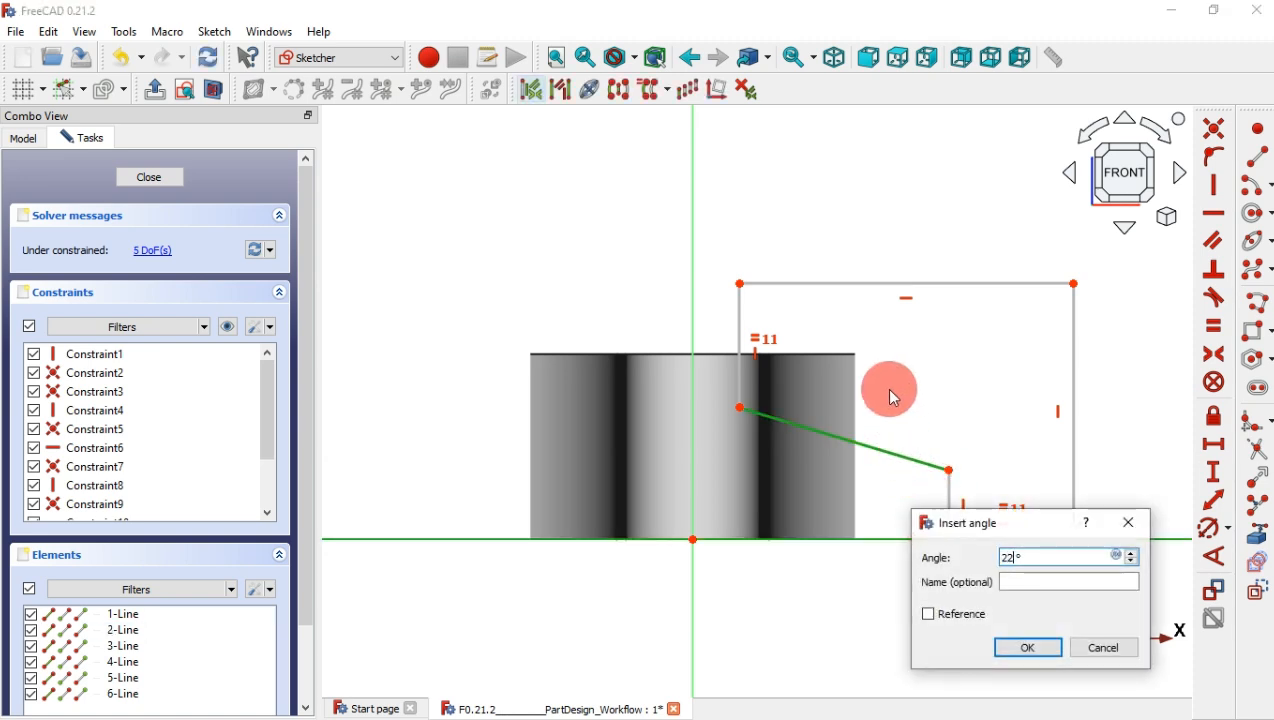
key("Return")
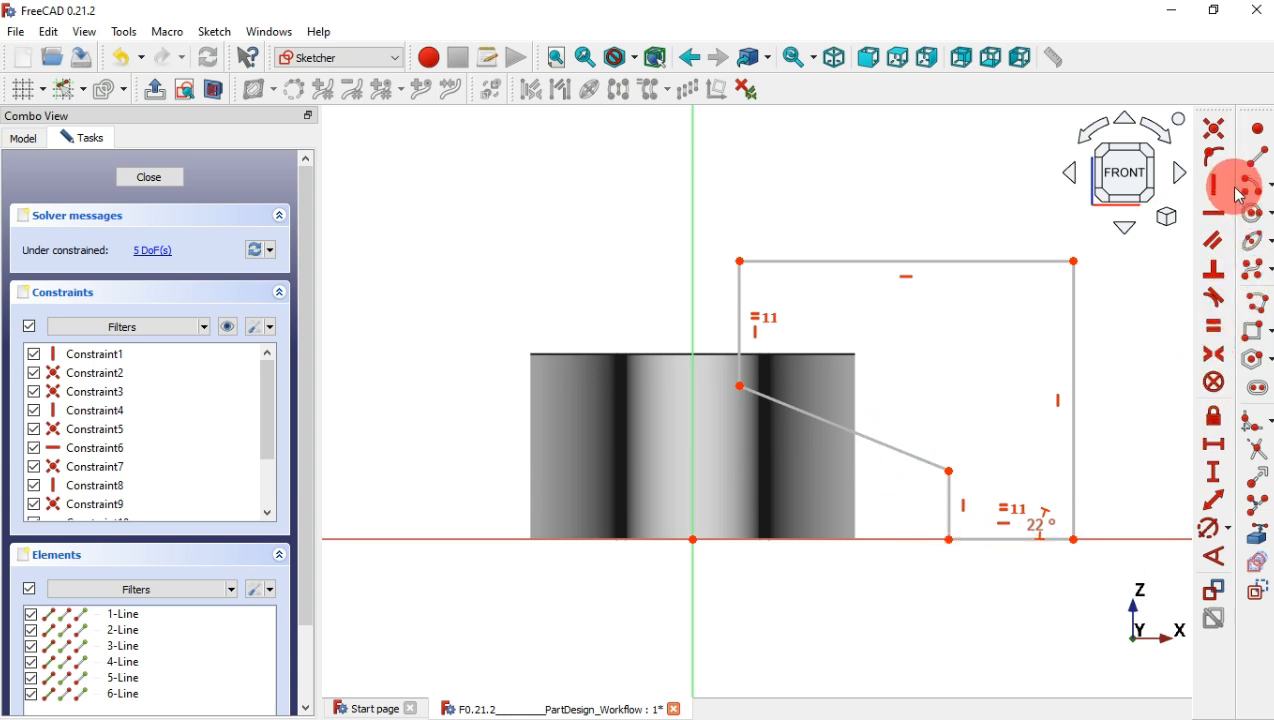
Step: Set the vertical lengths of the short lower edge to 5.2 mm and the inner vertical line to 15 mm
left_click(1214, 472)
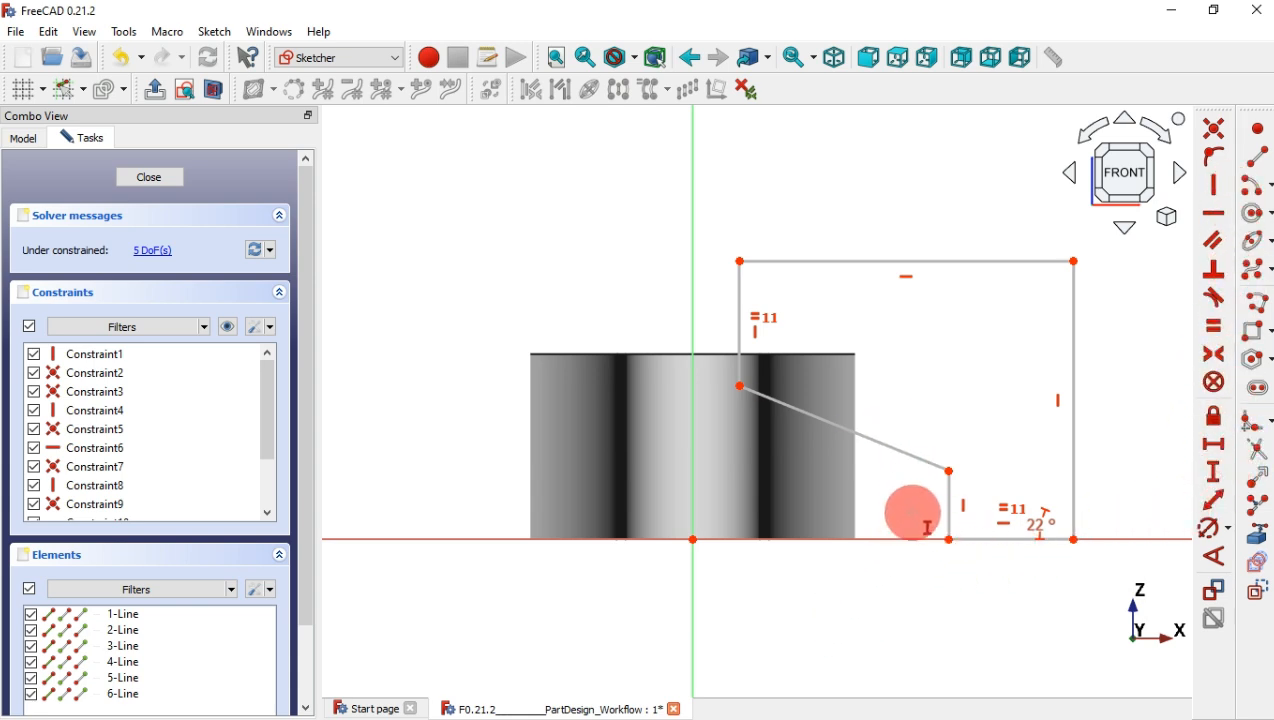
left_click(952, 503)
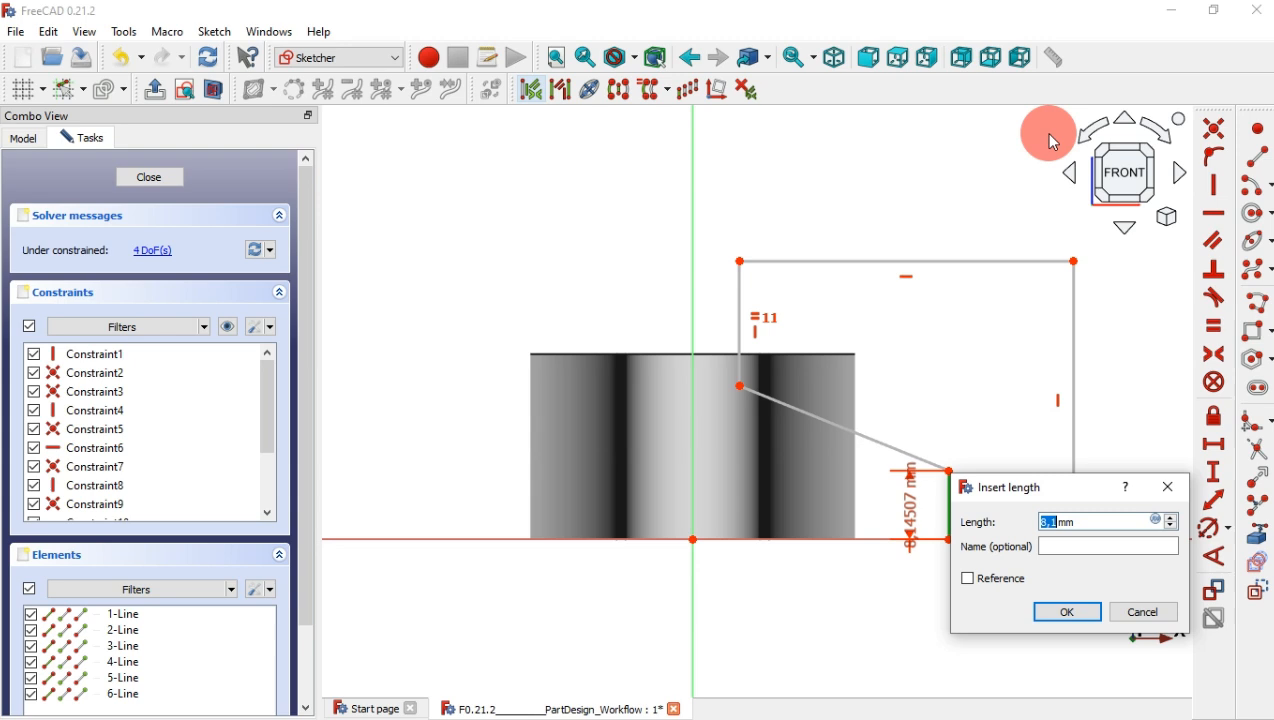
type("5.2")
key("Return")
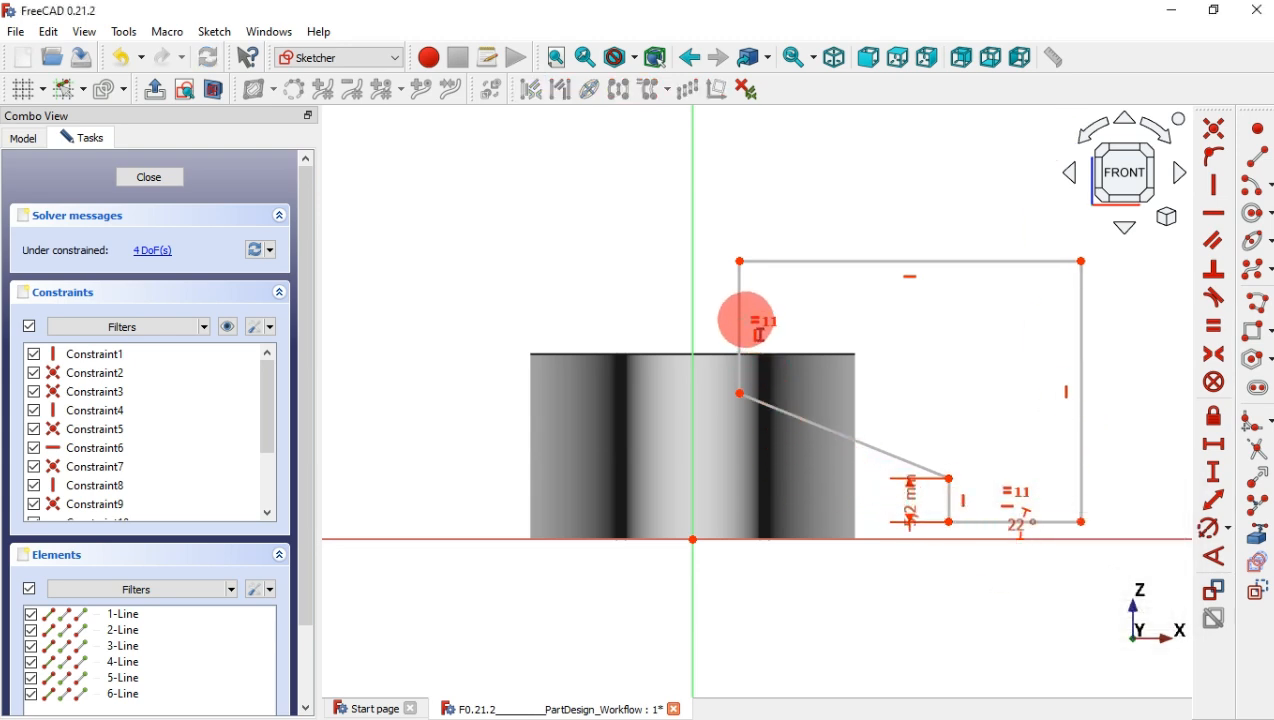
left_click(741, 316)
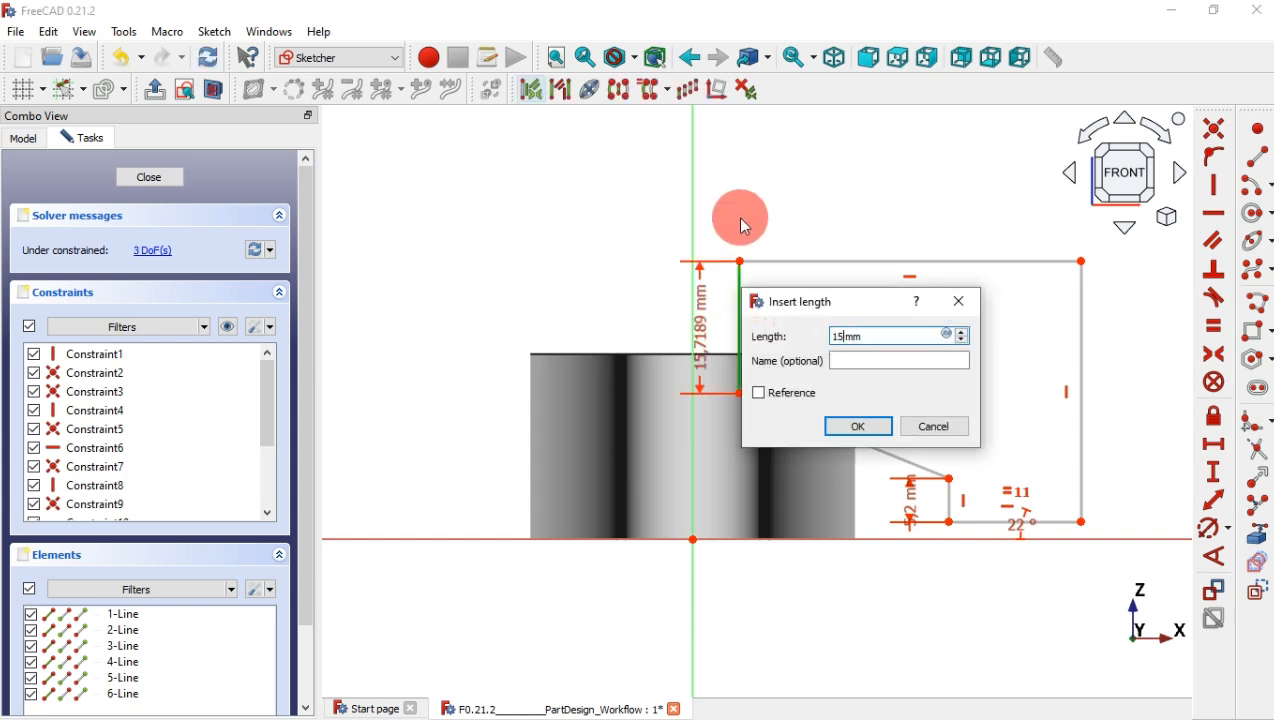
key("Return")
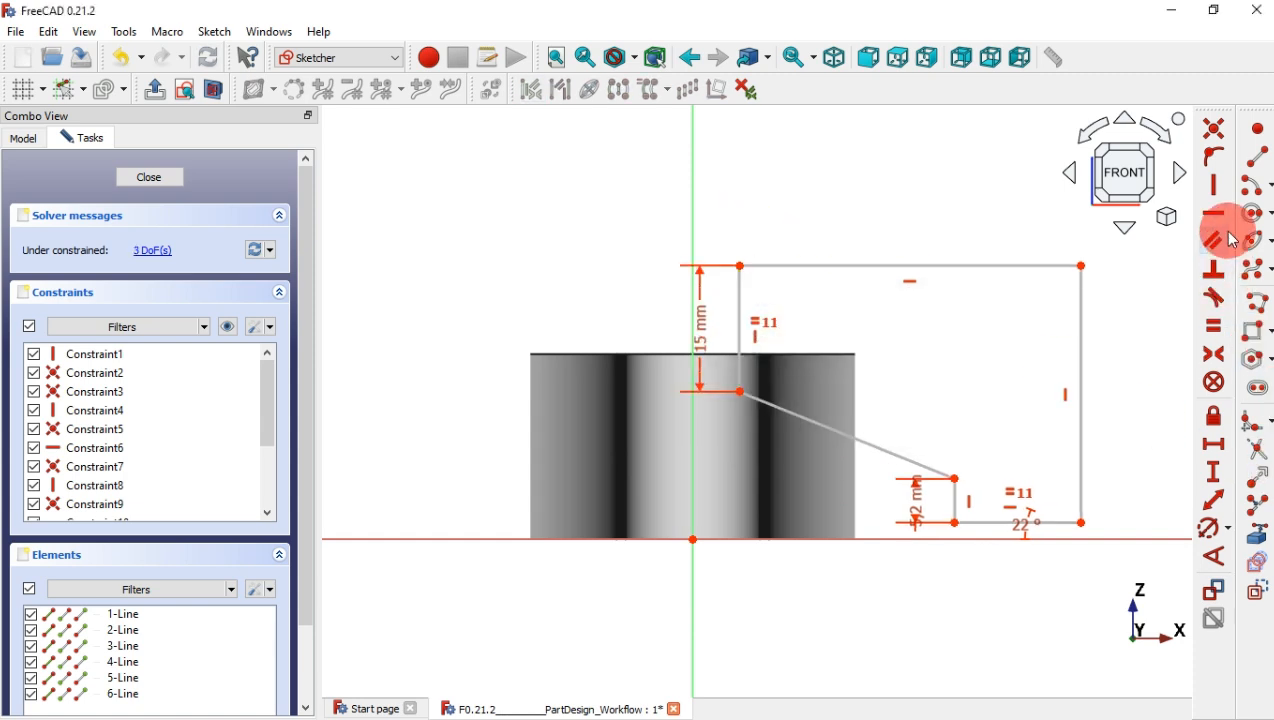
Step: Fix the lower corner of the short vertical edge onto the X axis with a point-on-object constraint
left_click(1210, 155)
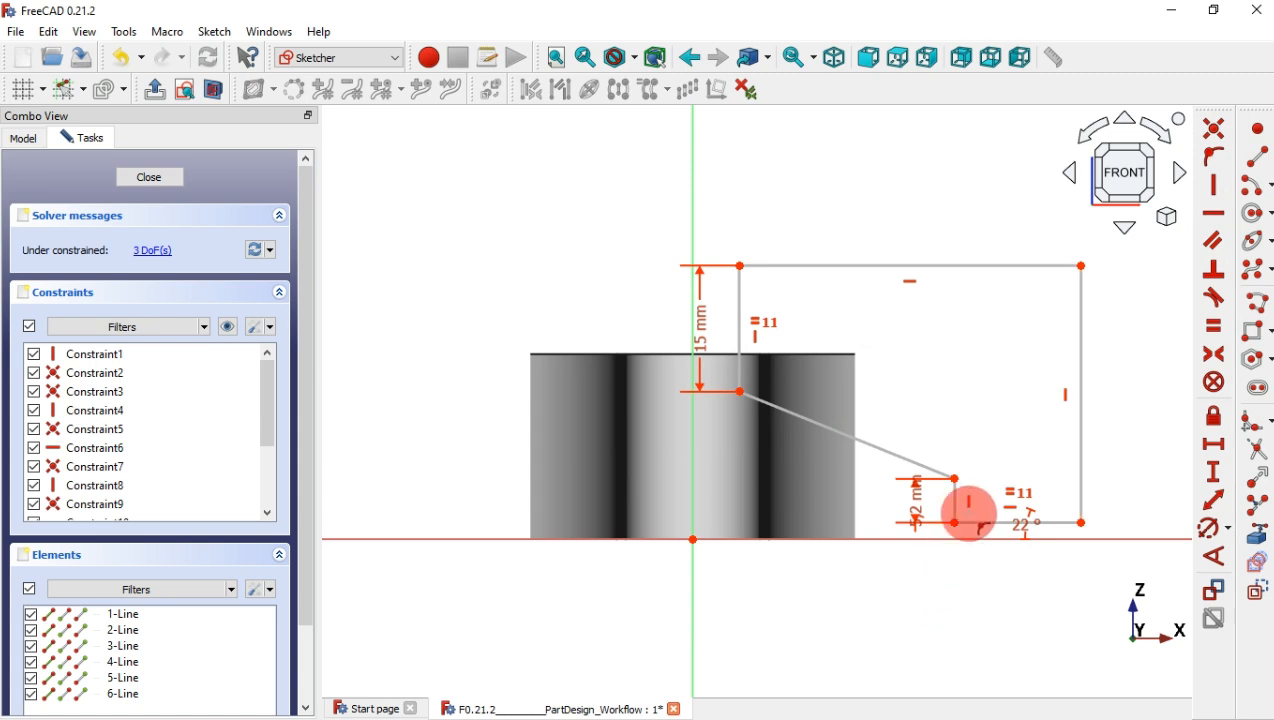
left_click(955, 522)
left_click(960, 537)
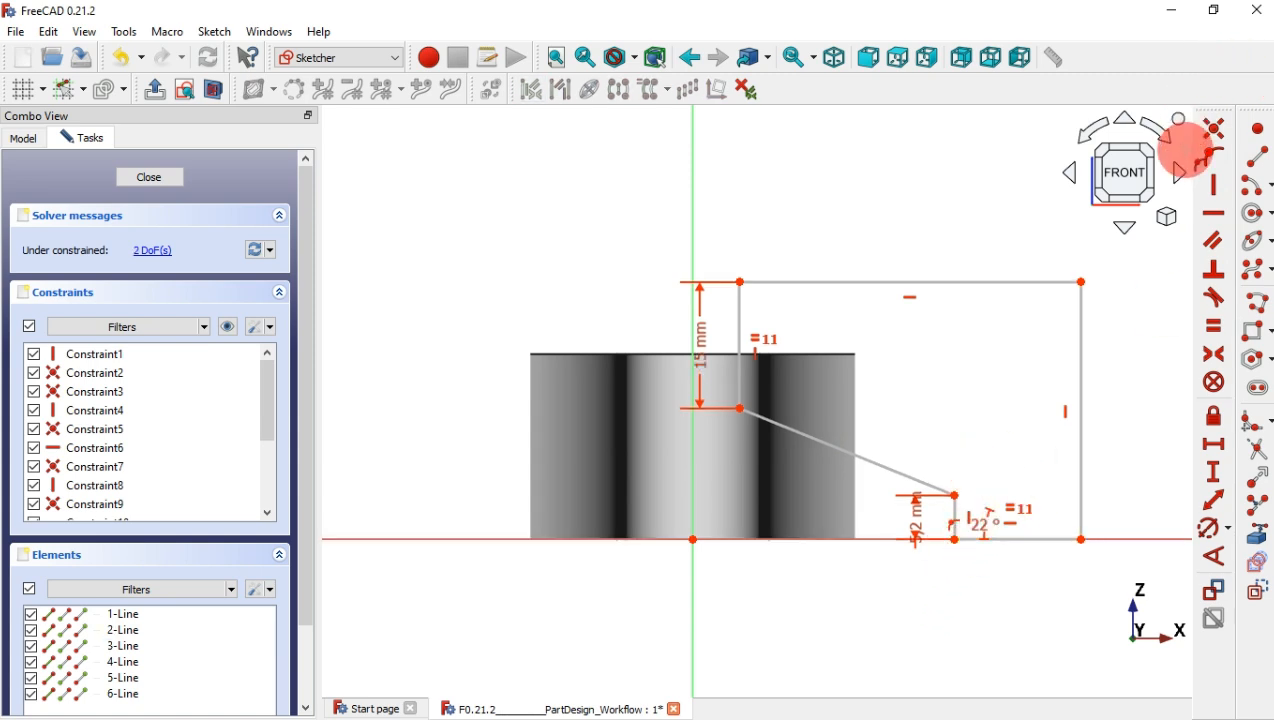
Step: Set the horizontal distance from the origin to the short edge's lower corner to 43 mm, consulting the technical drawing
left_click(1214, 443)
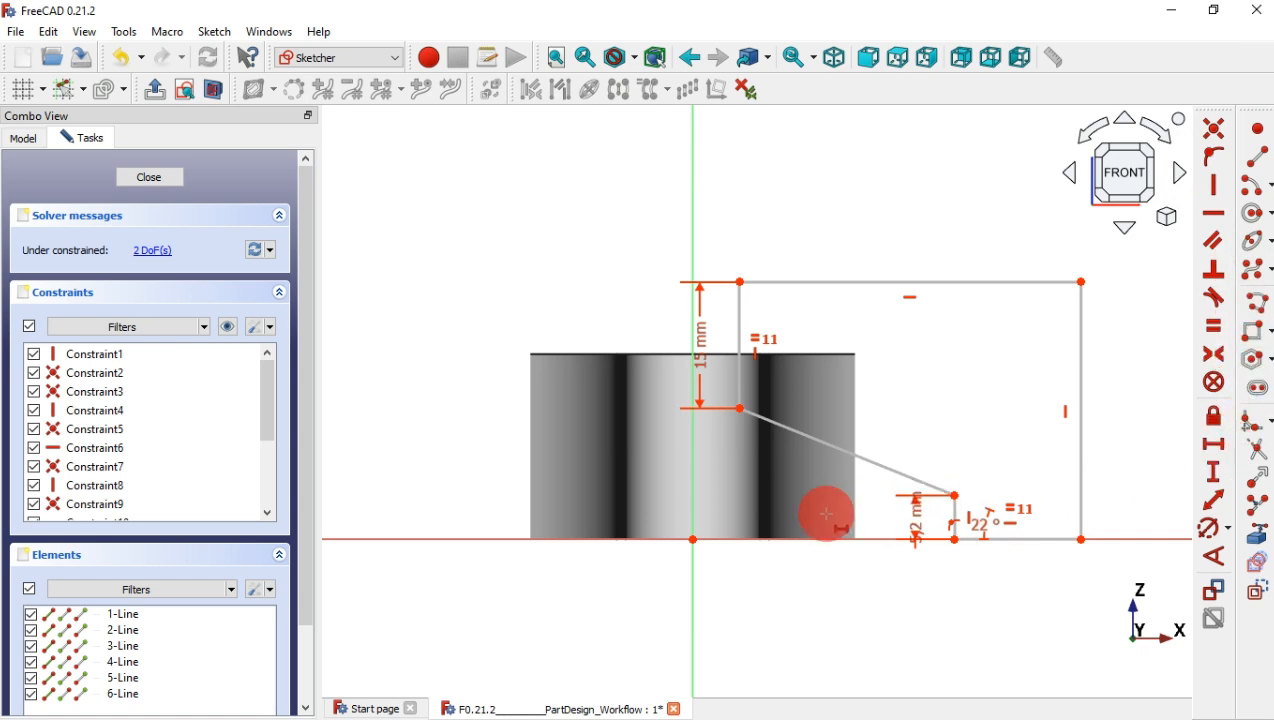
left_click(694, 539)
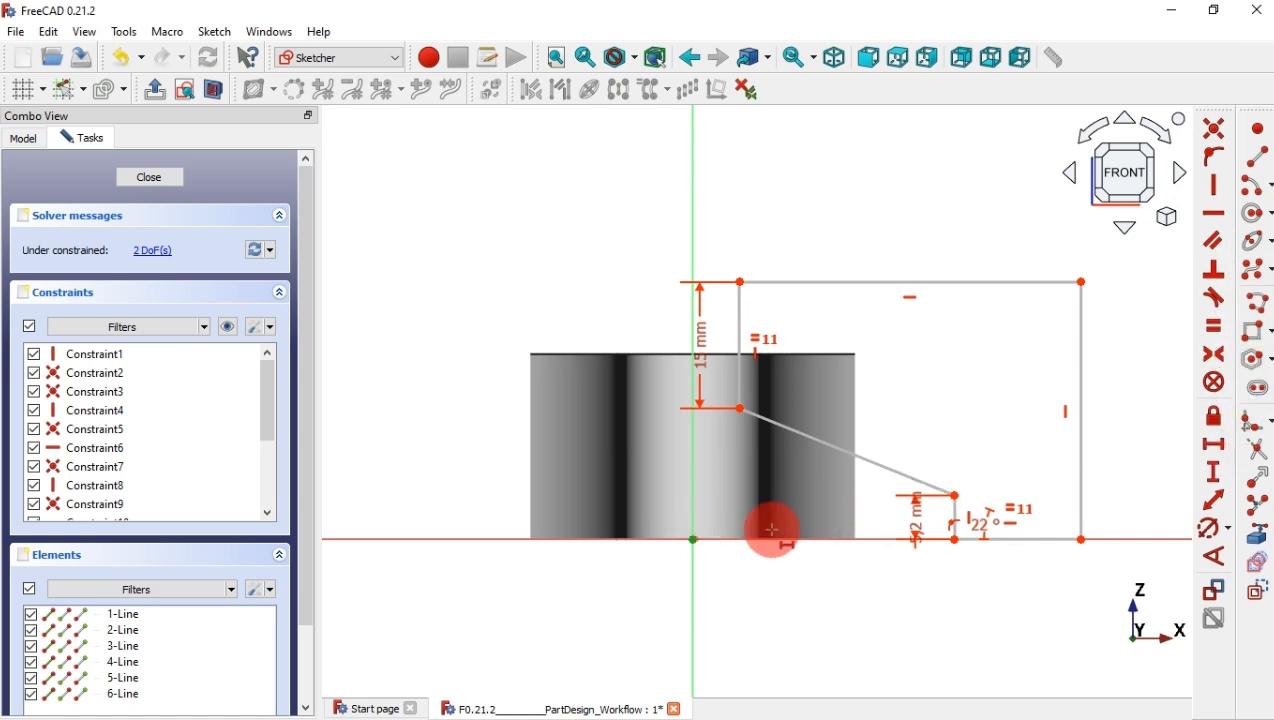
left_click(955, 539)
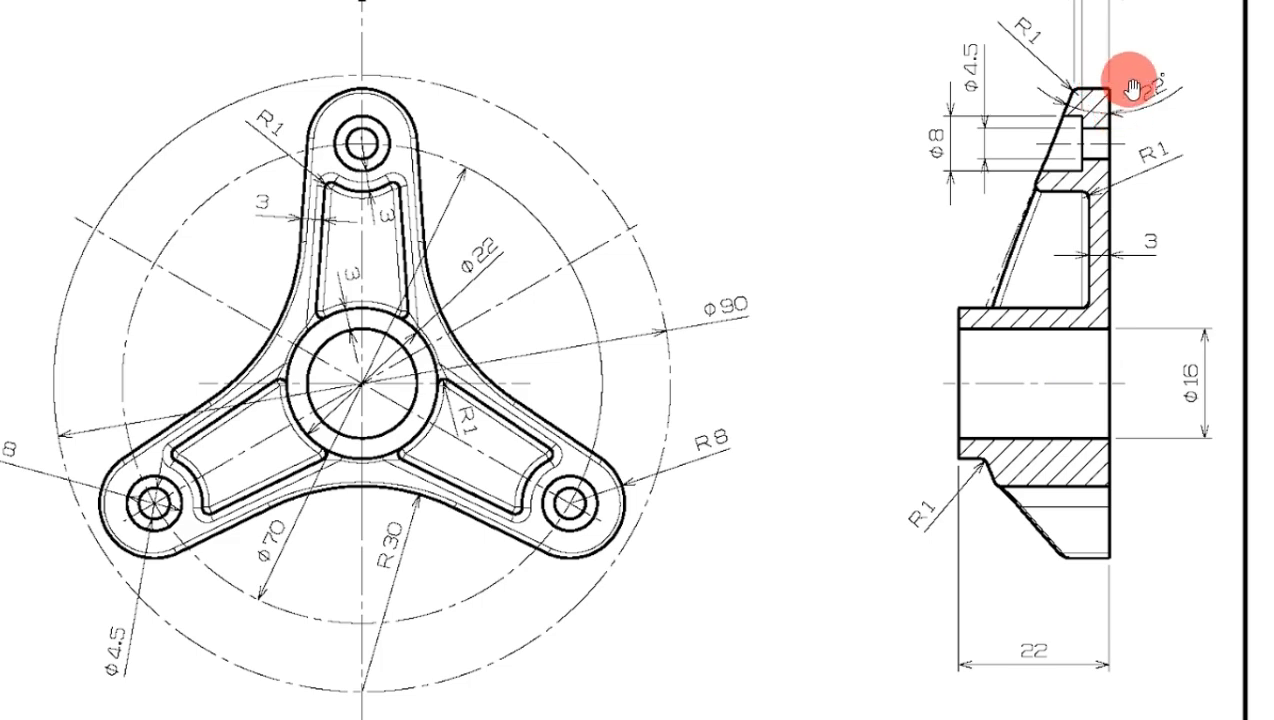
left_click_drag(772, 506, 867, 467)
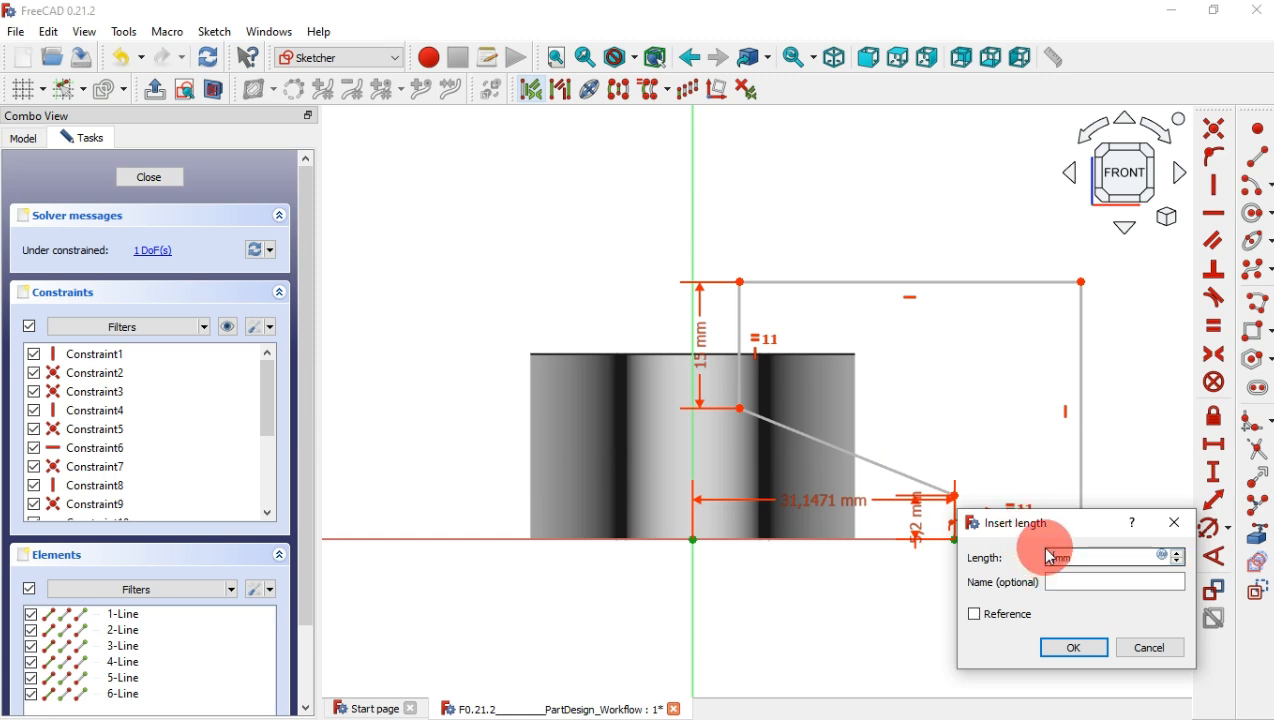
key("Return")
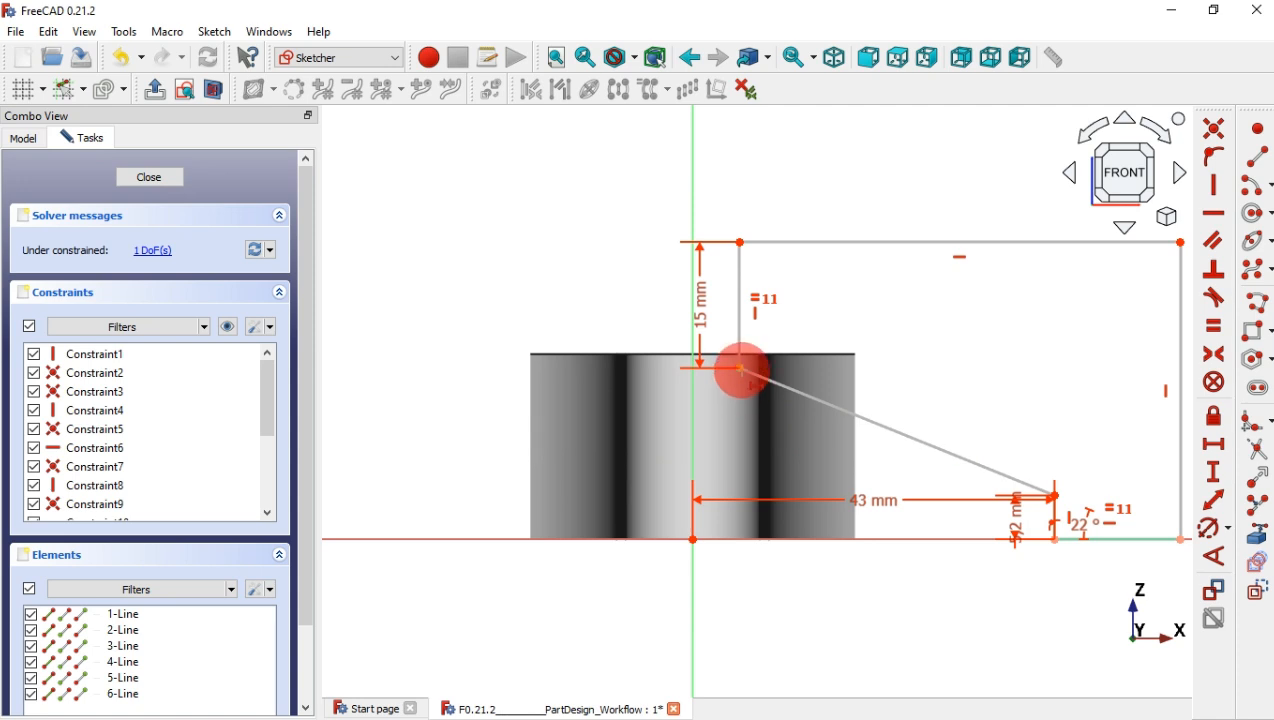
Step: Set the horizontal distance from the origin to the inner vertical line's lower endpoint to 11 mm and leave the sketch
left_click(741, 368)
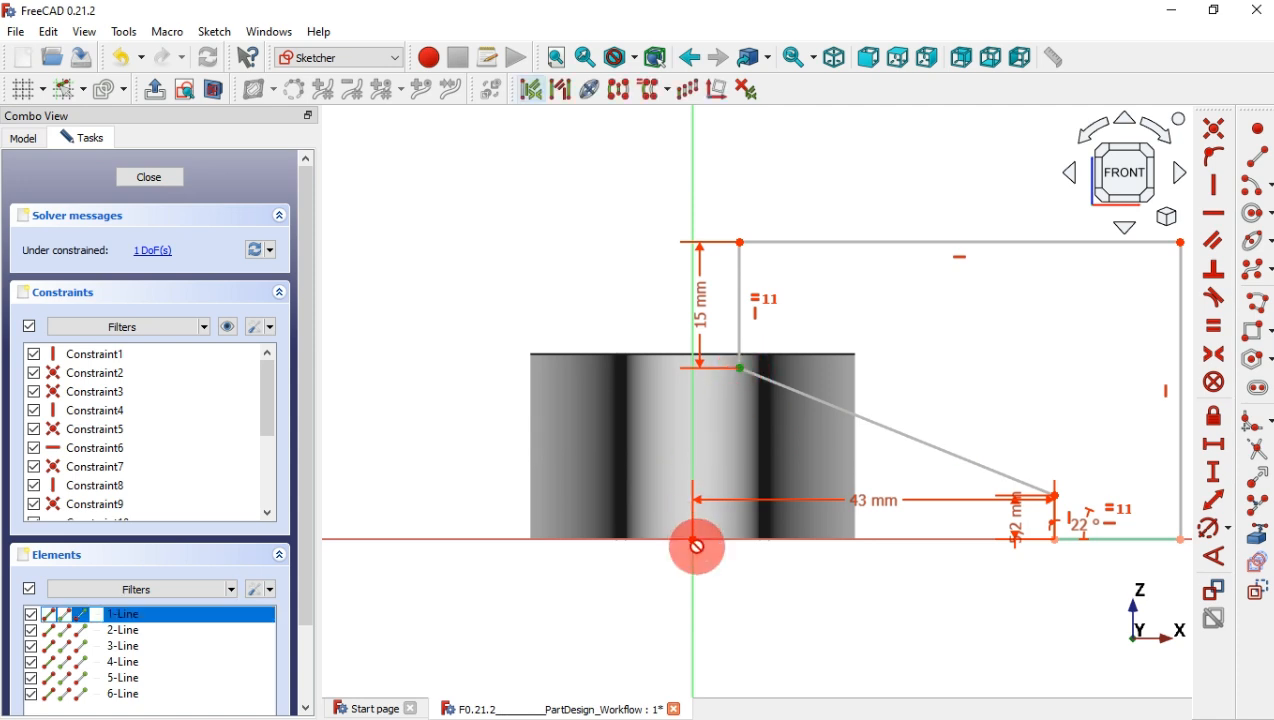
left_click(693, 539)
type("6.5")
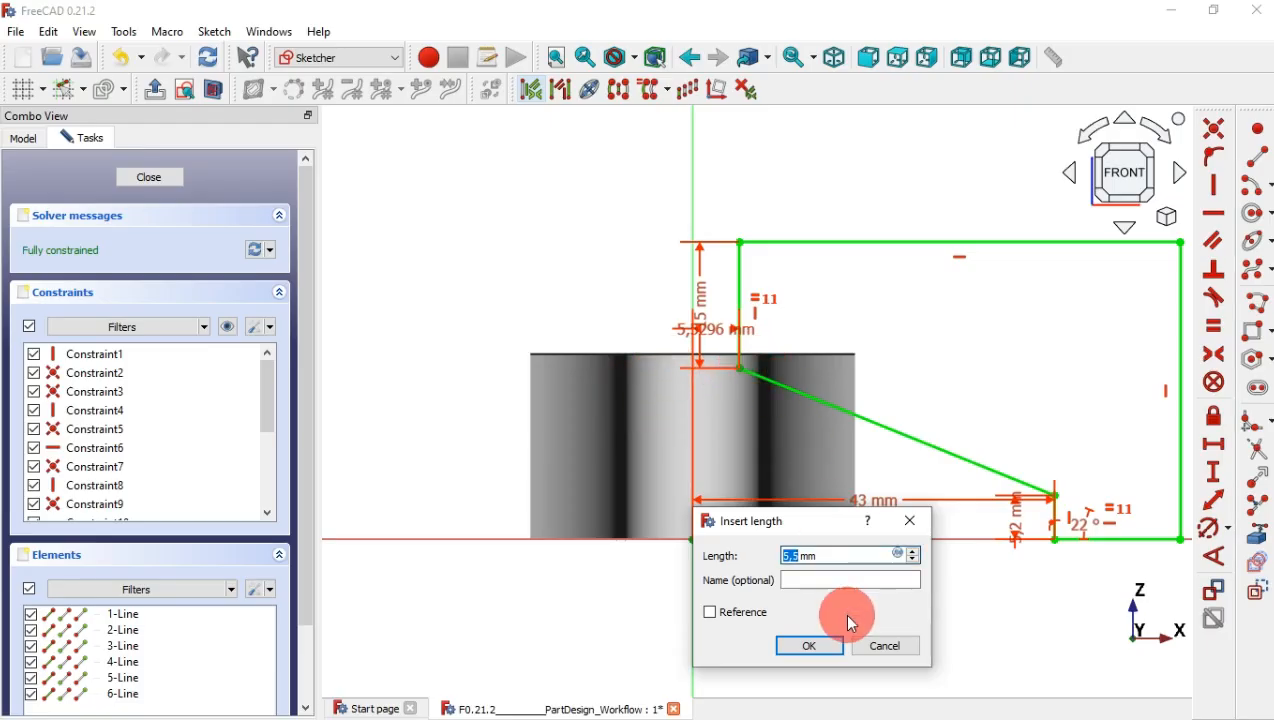
left_click_drag(840, 553, 762, 531)
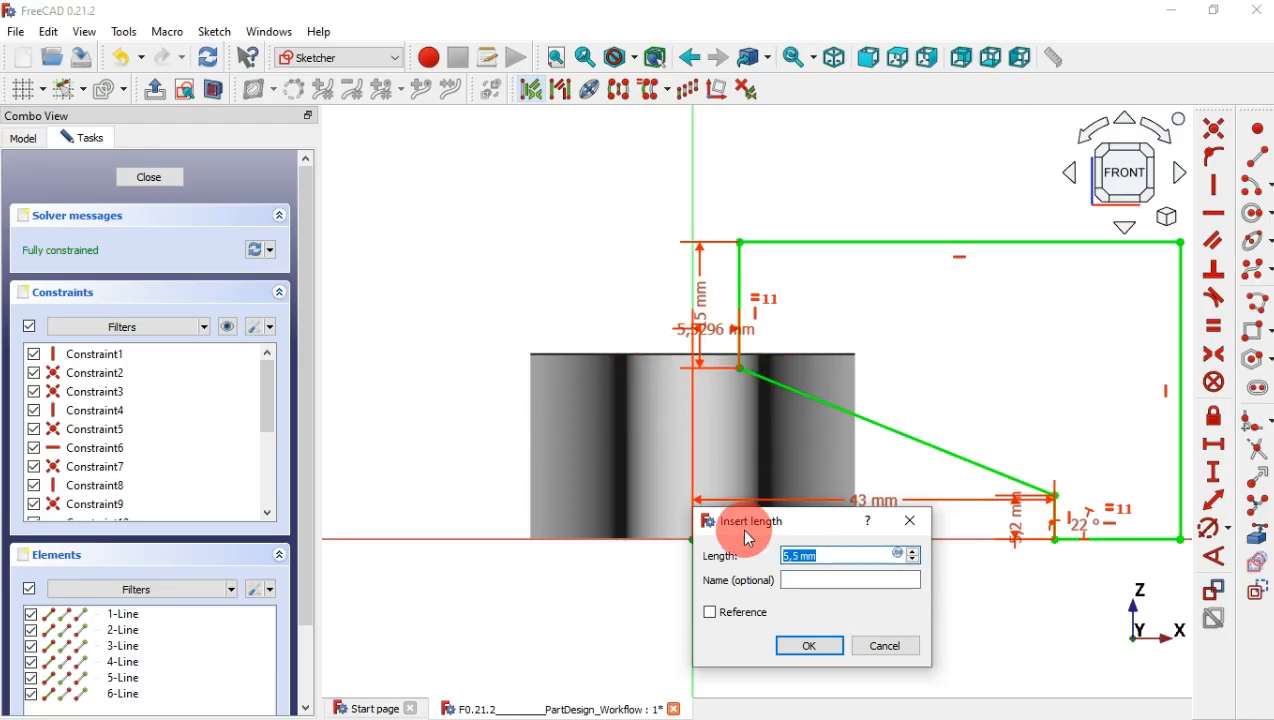
type("11")
key("Return")
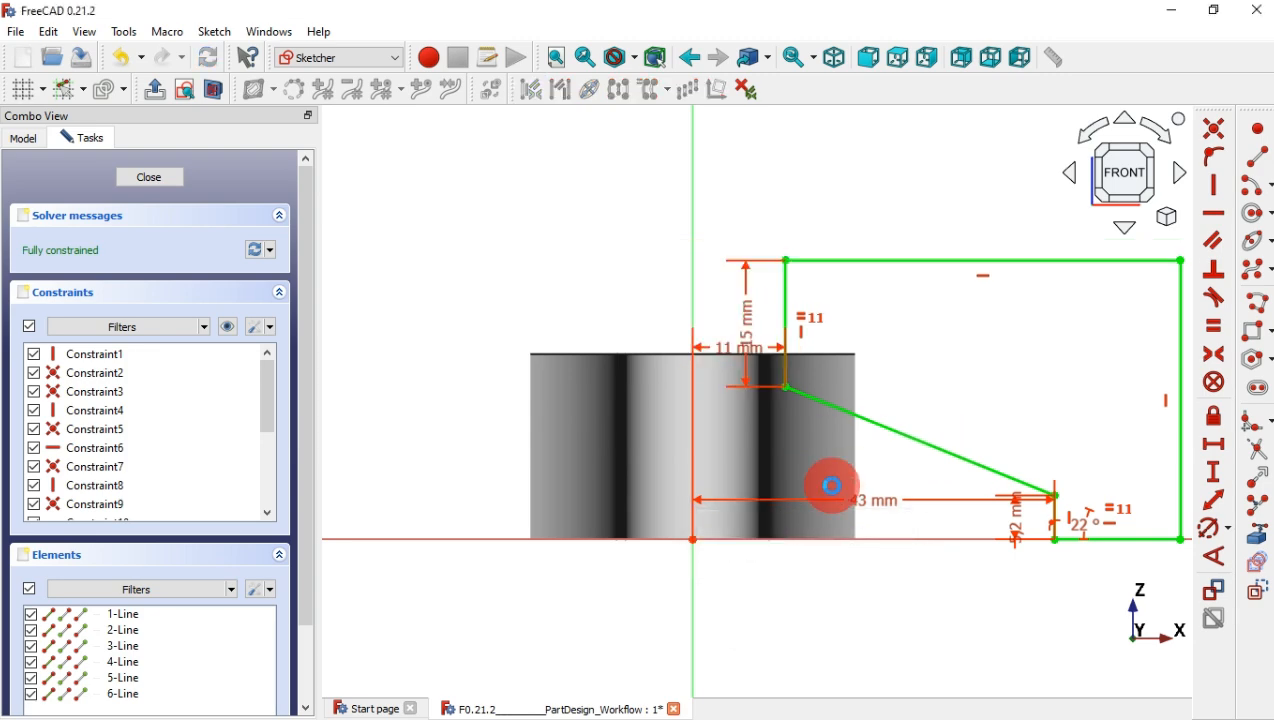
key("Escape")
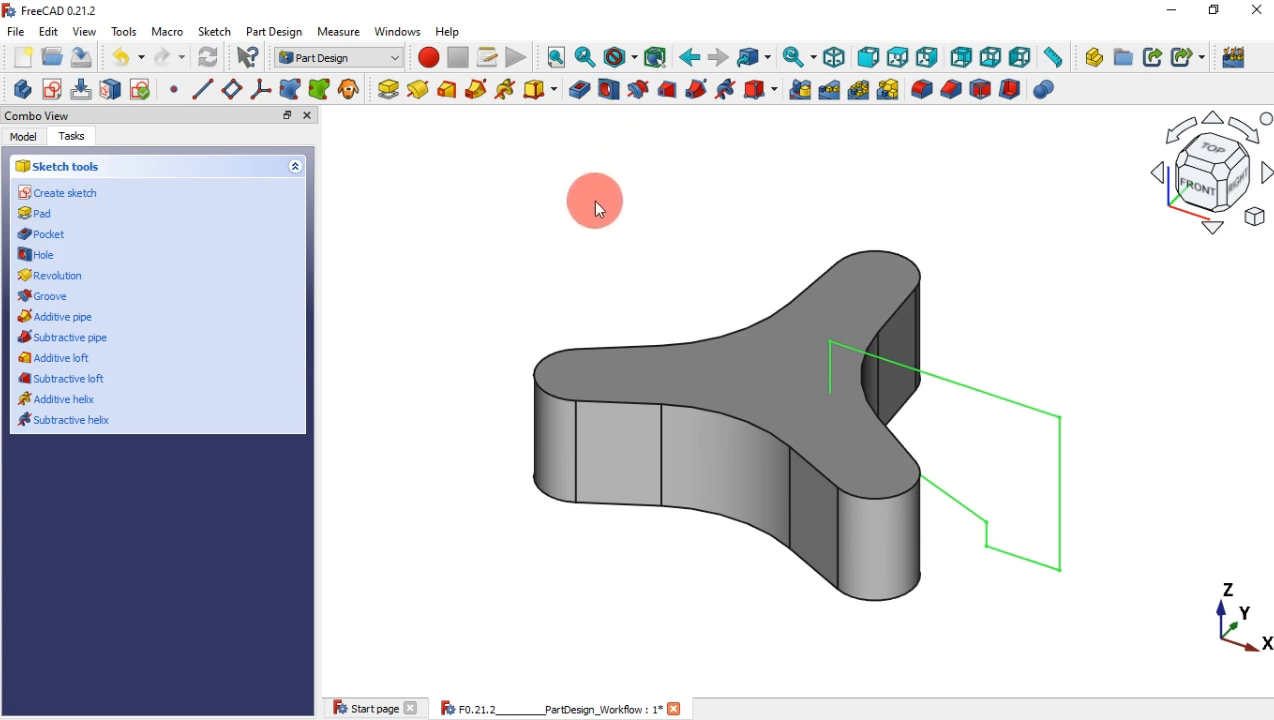
Step: Cut the profile out of the solid with a 360° Groove about the vertical sketch axis
left_click(643, 92)
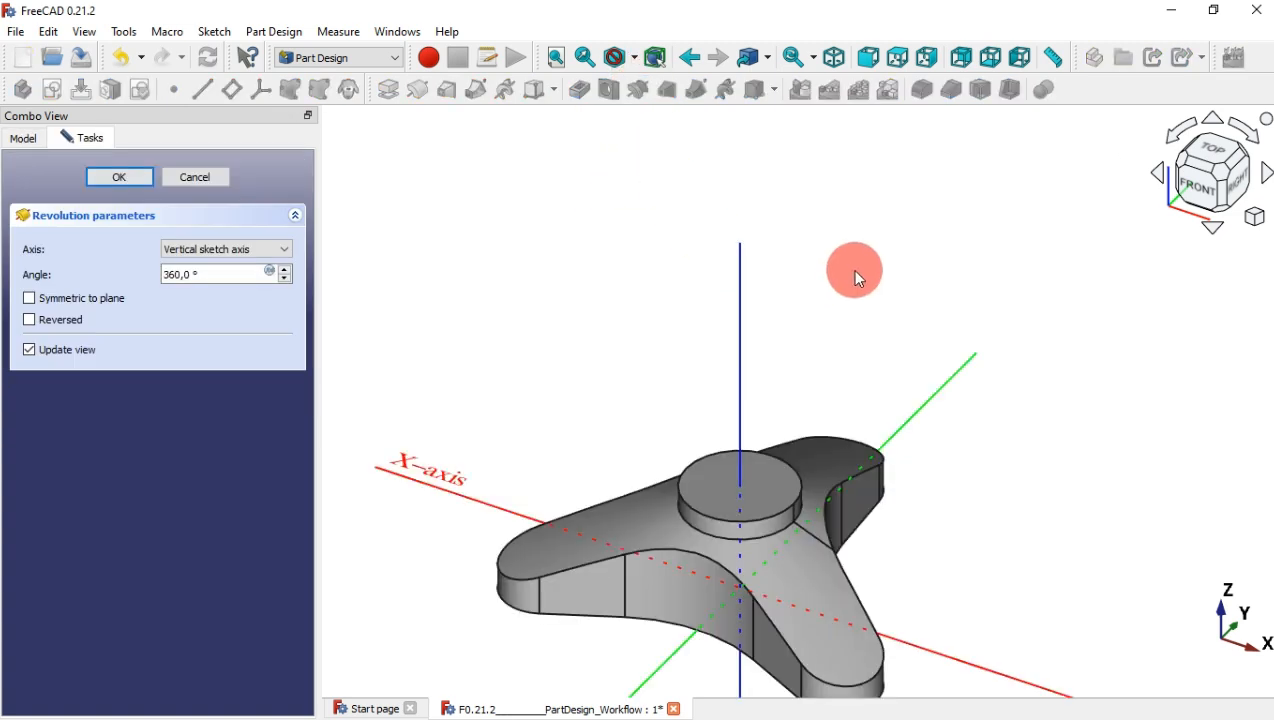
left_click(119, 177)
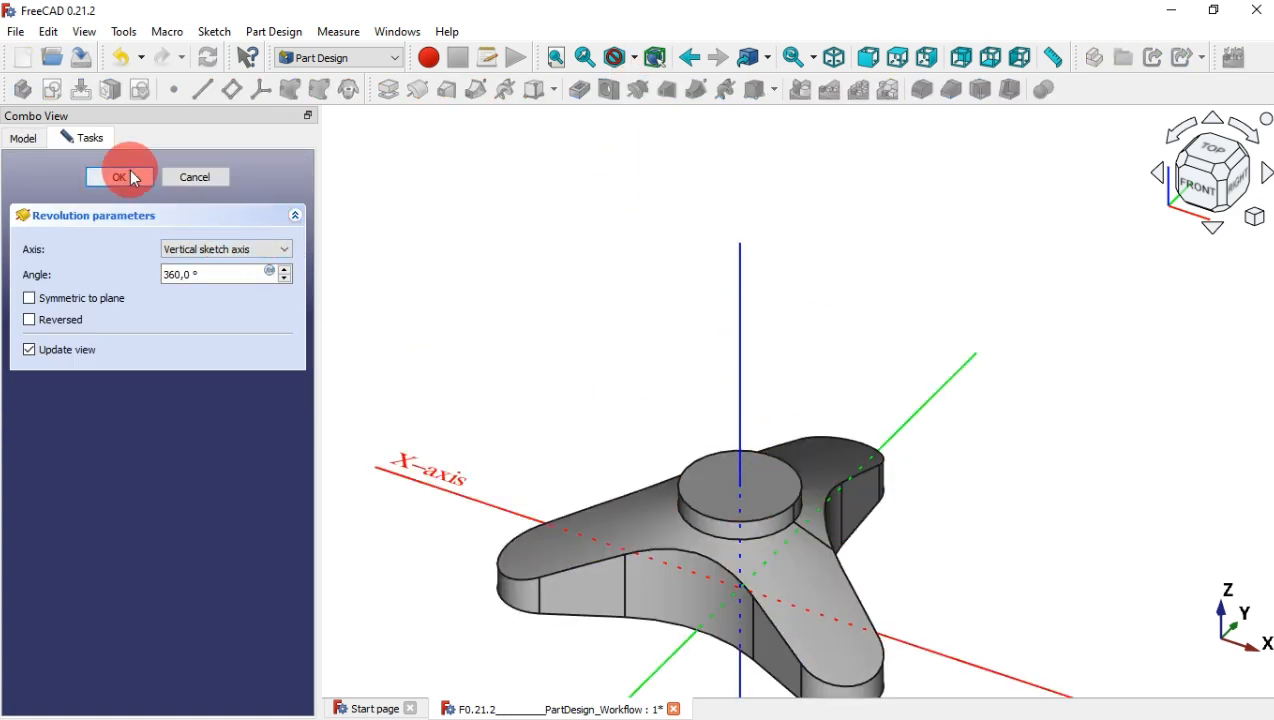
middle_click_drag(993, 525, 858, 497)
key("0")
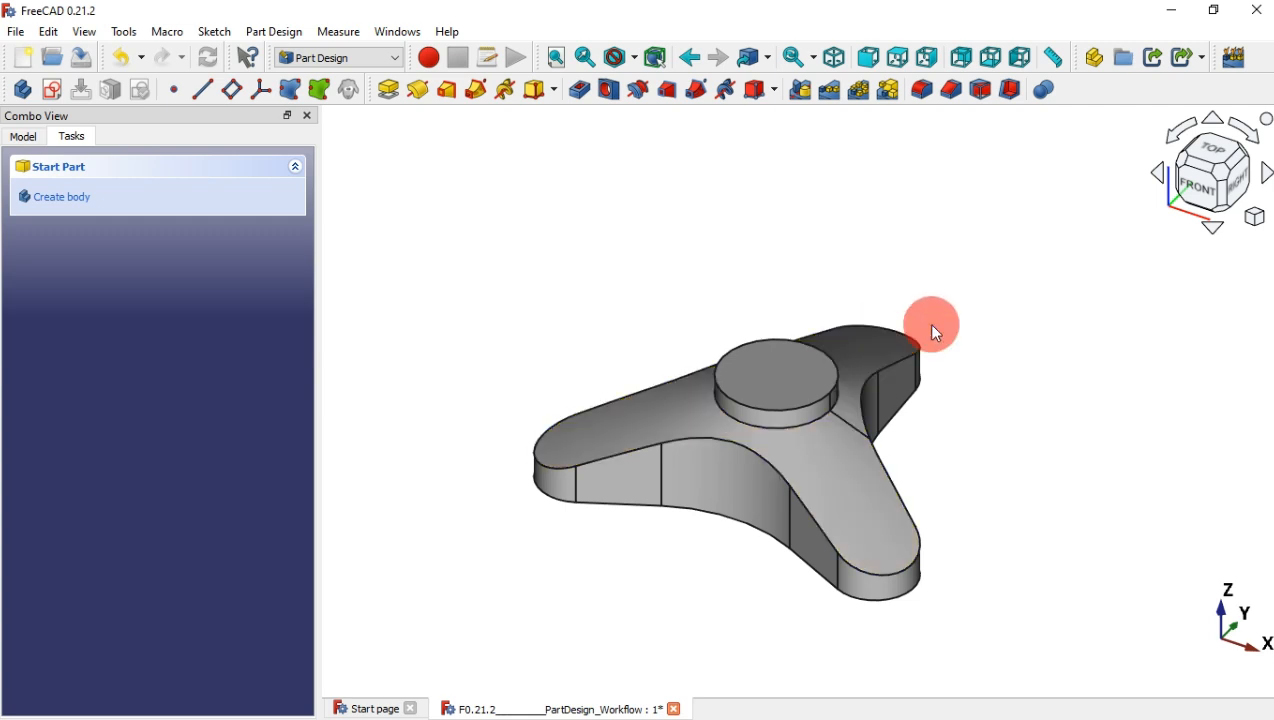
Step: Start a sketch on the central hub's top face and draw a circle about 13.6 mm in diameter centred on the origin
left_click(779, 378)
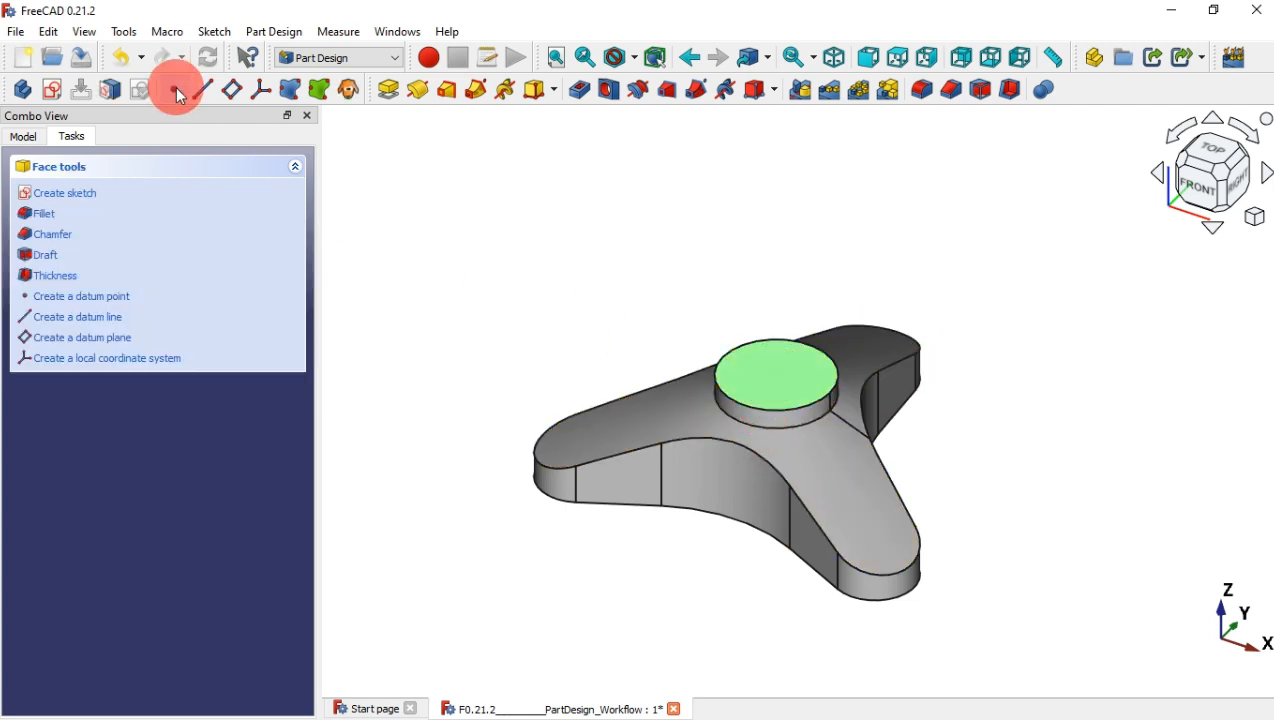
left_click(55, 92)
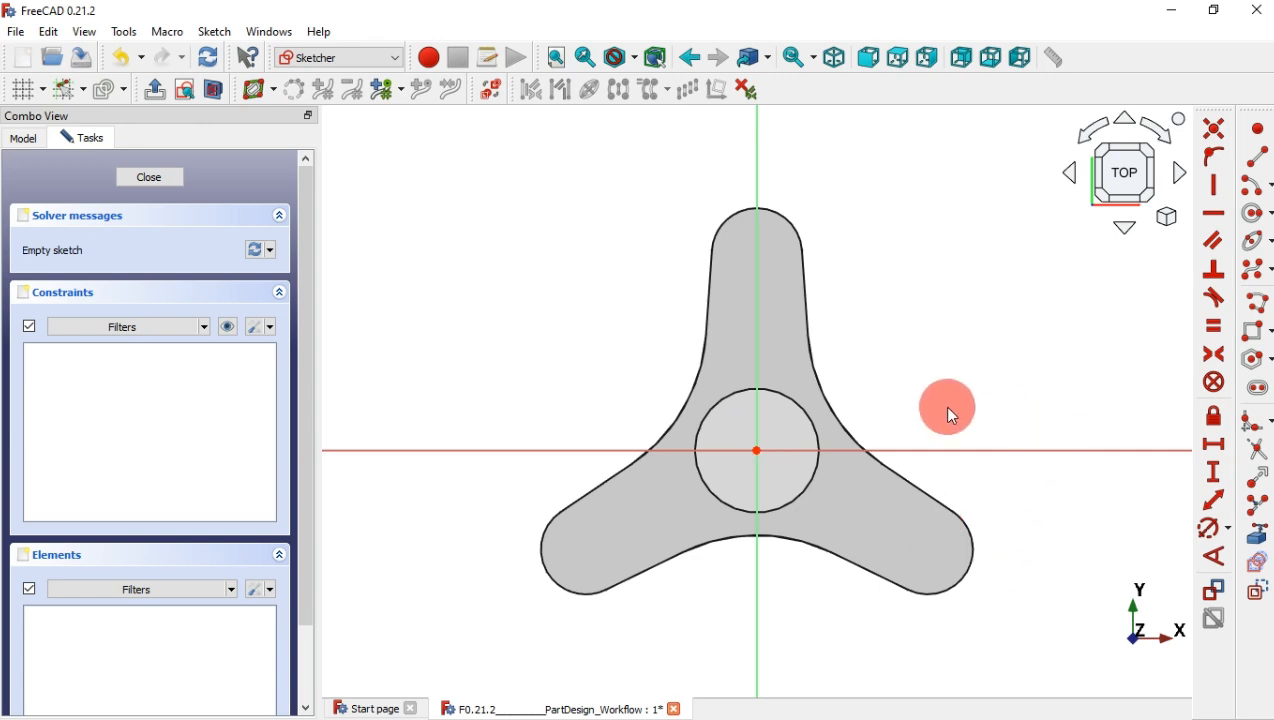
scroll(905, 427, "up", 1)
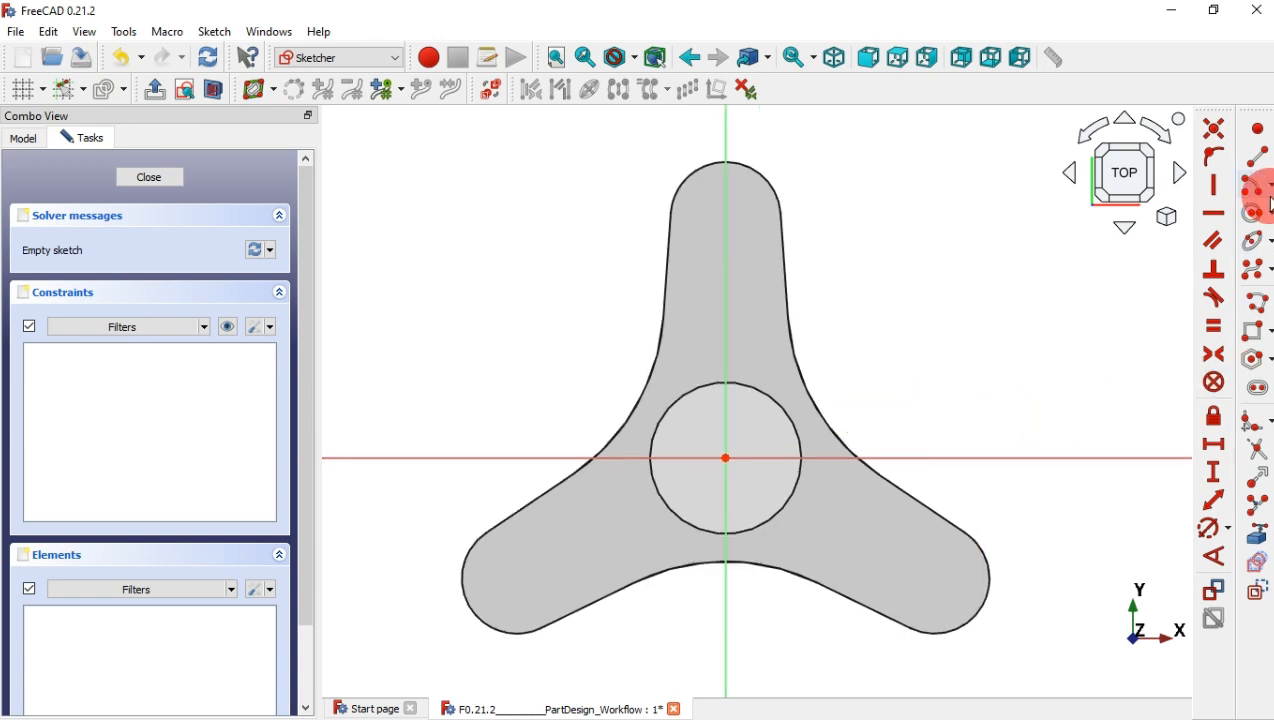
left_click(1259, 224)
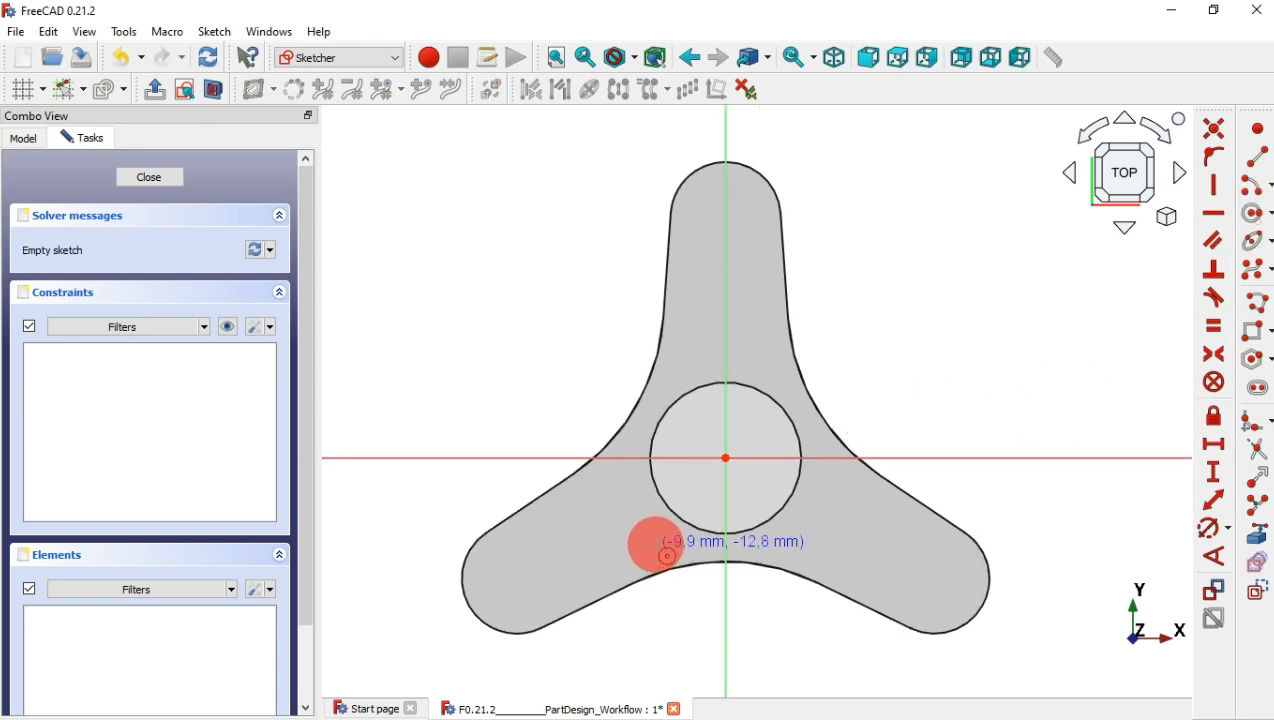
left_click(726, 458)
left_click(751, 497)
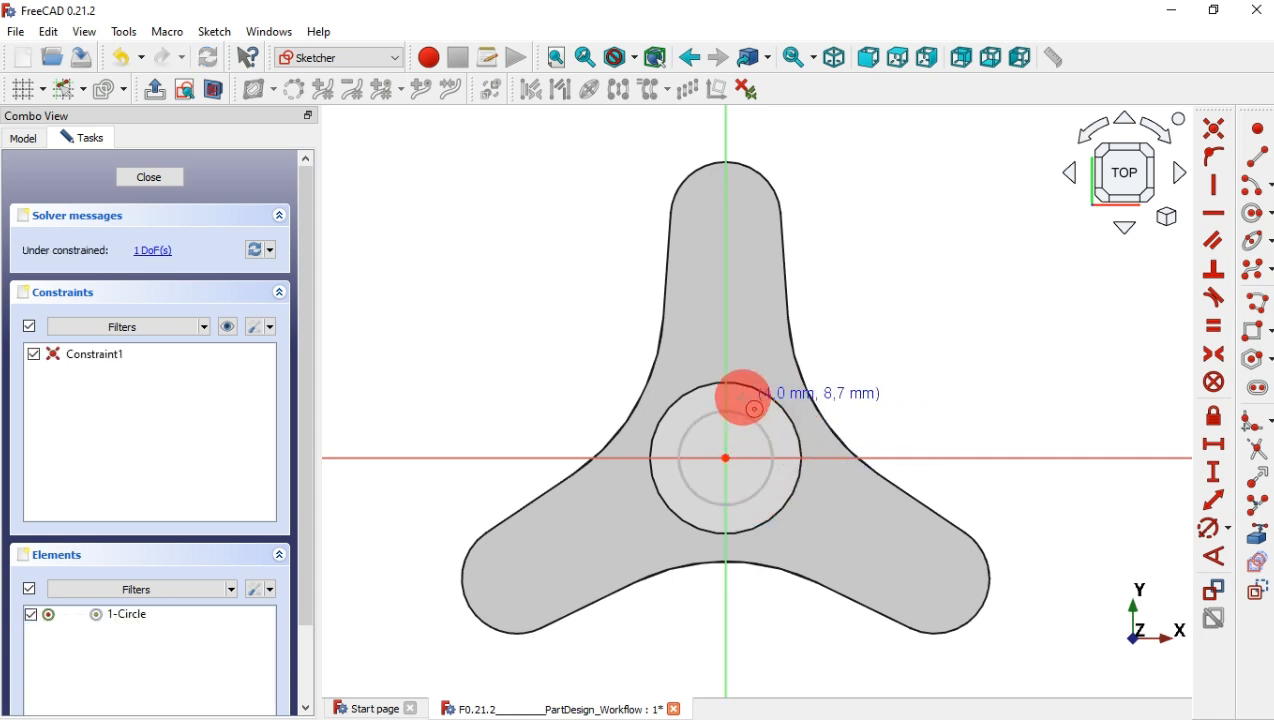
Step: Set the central circle's diameter to 16 mm, as given for the hub bore in the technical drawing
left_click(1199, 532)
left_click(787, 451)
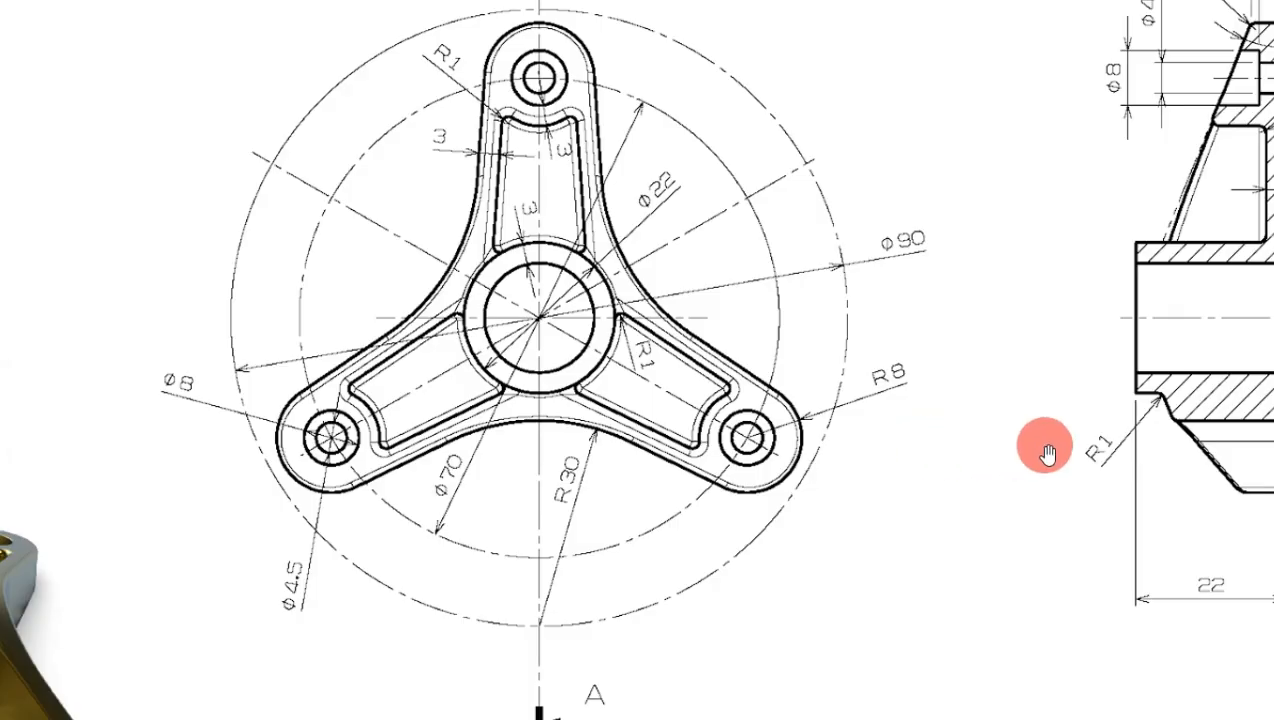
left_click_drag(1047, 449, 868, 468)
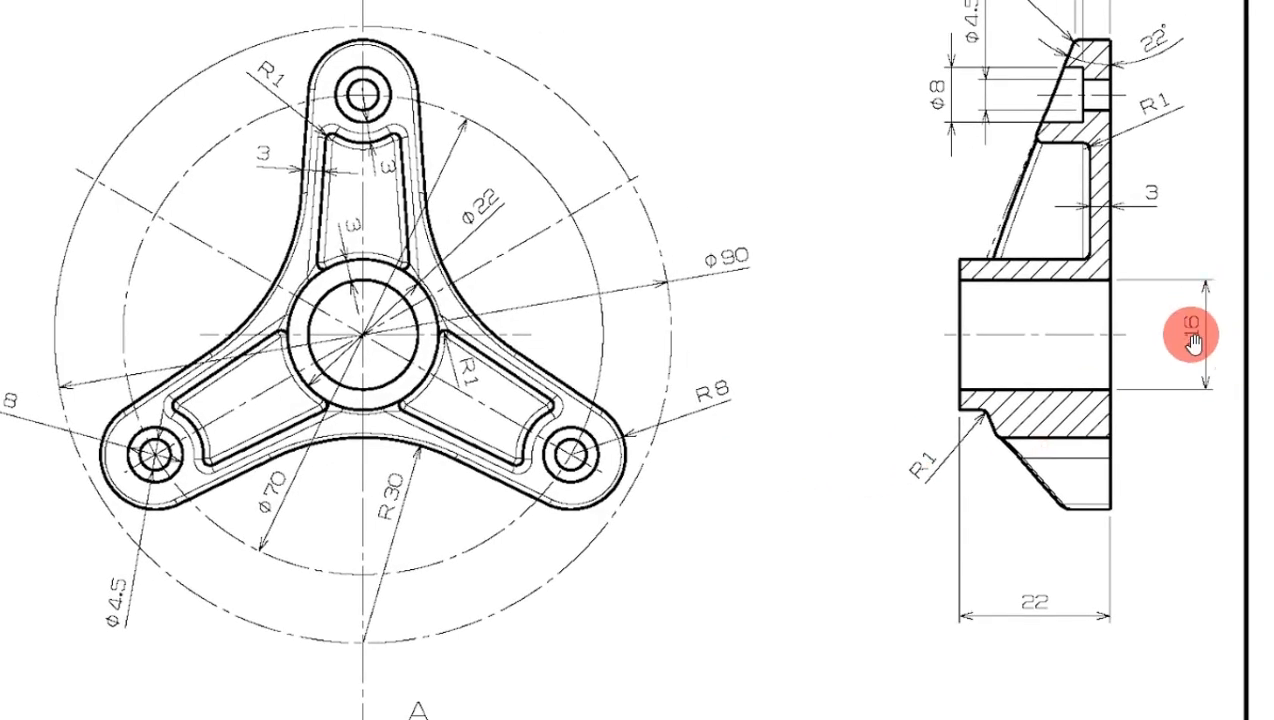
key("alt+Tab")
type("16")
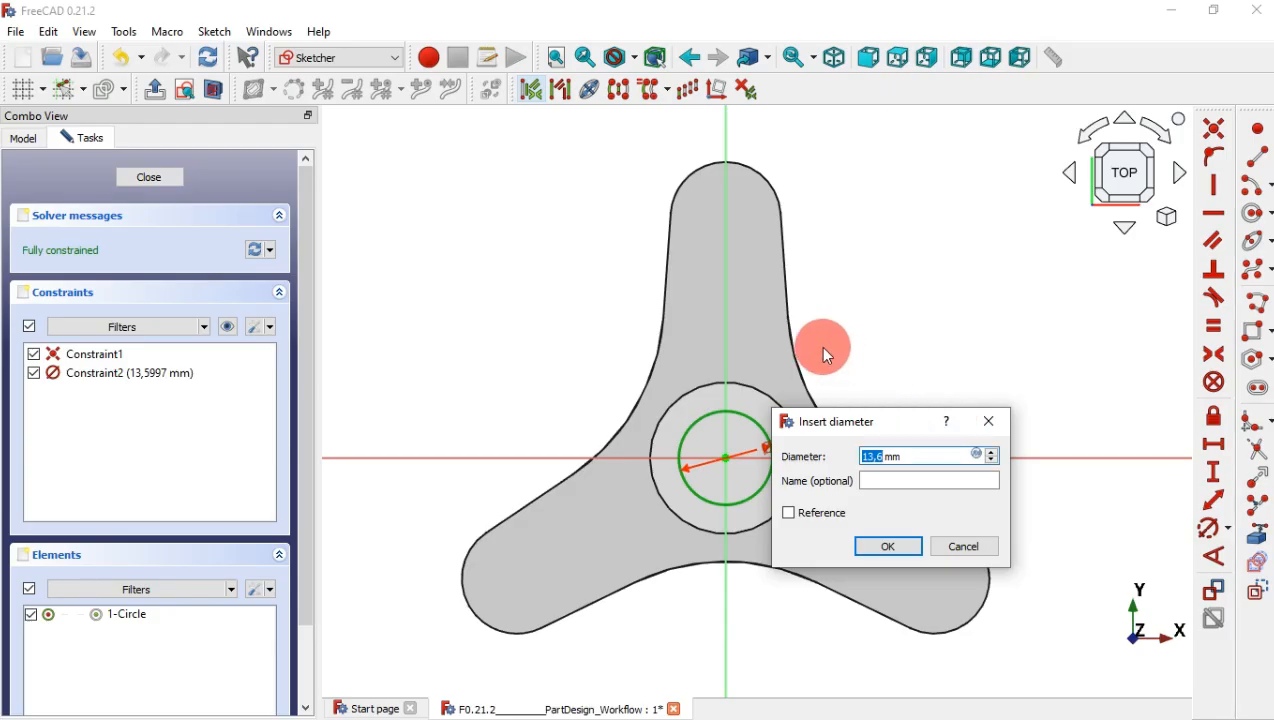
key("Return")
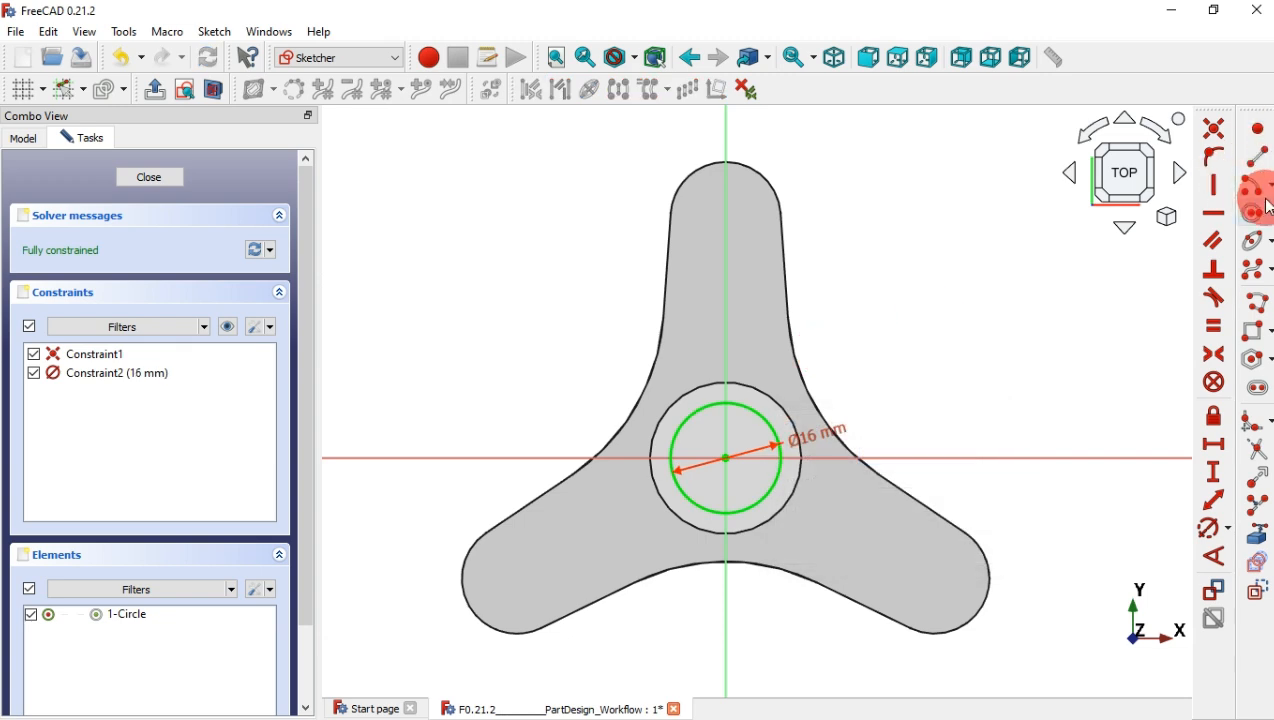
Step: Draw a second circle centred on the Y axis near the upper arm's tip, slightly wider than the arm's rounded end
left_click(1257, 215)
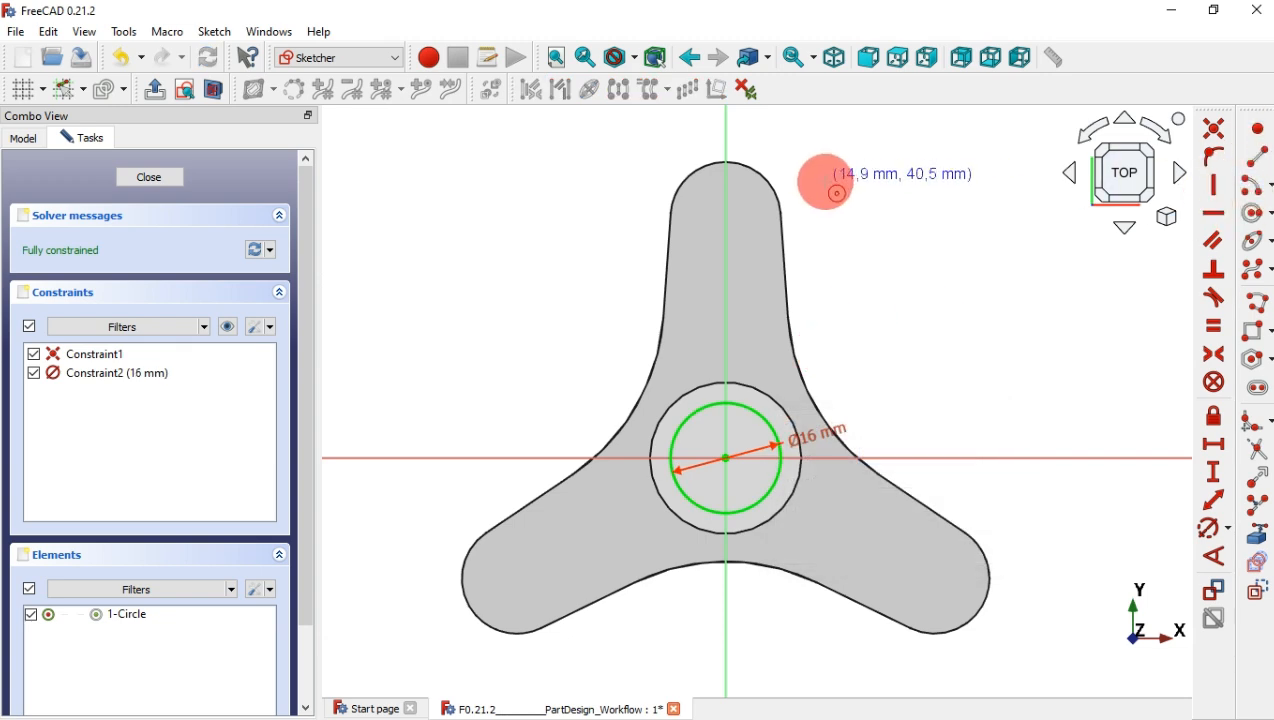
left_click(726, 224)
left_click(750, 282)
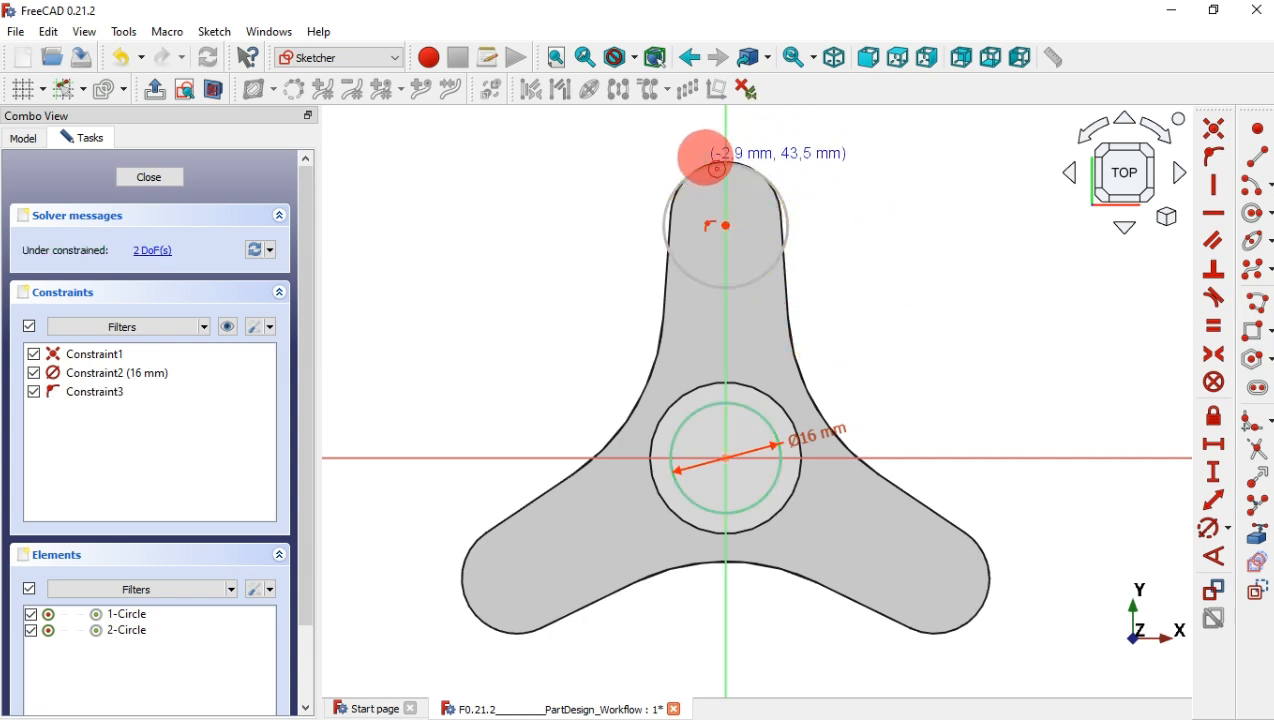
left_click(1258, 535)
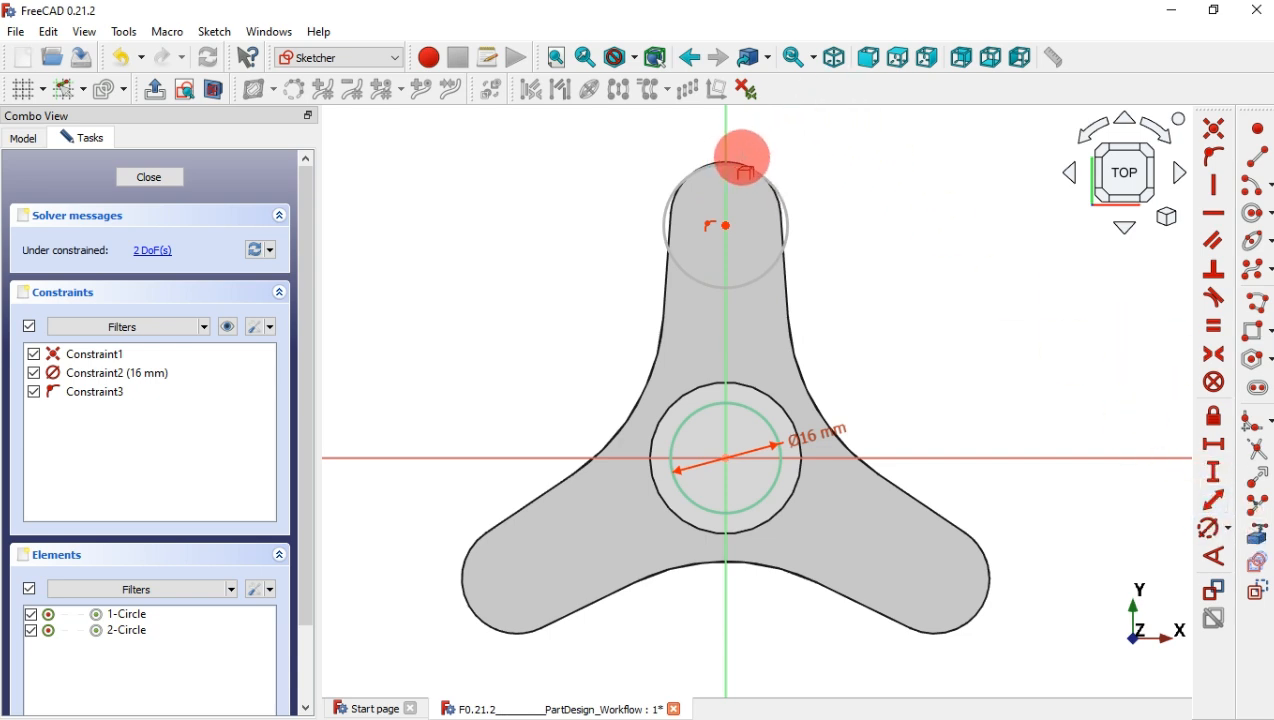
left_click(740, 159)
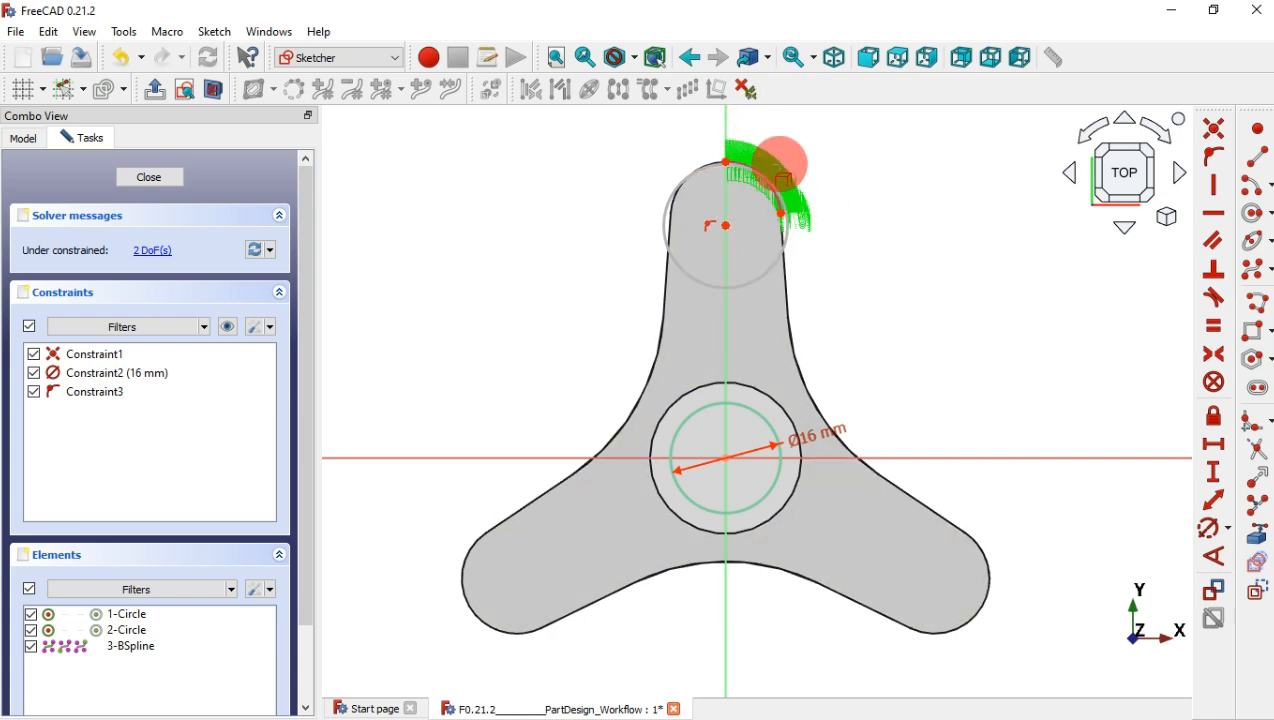
key("ctrl+z")
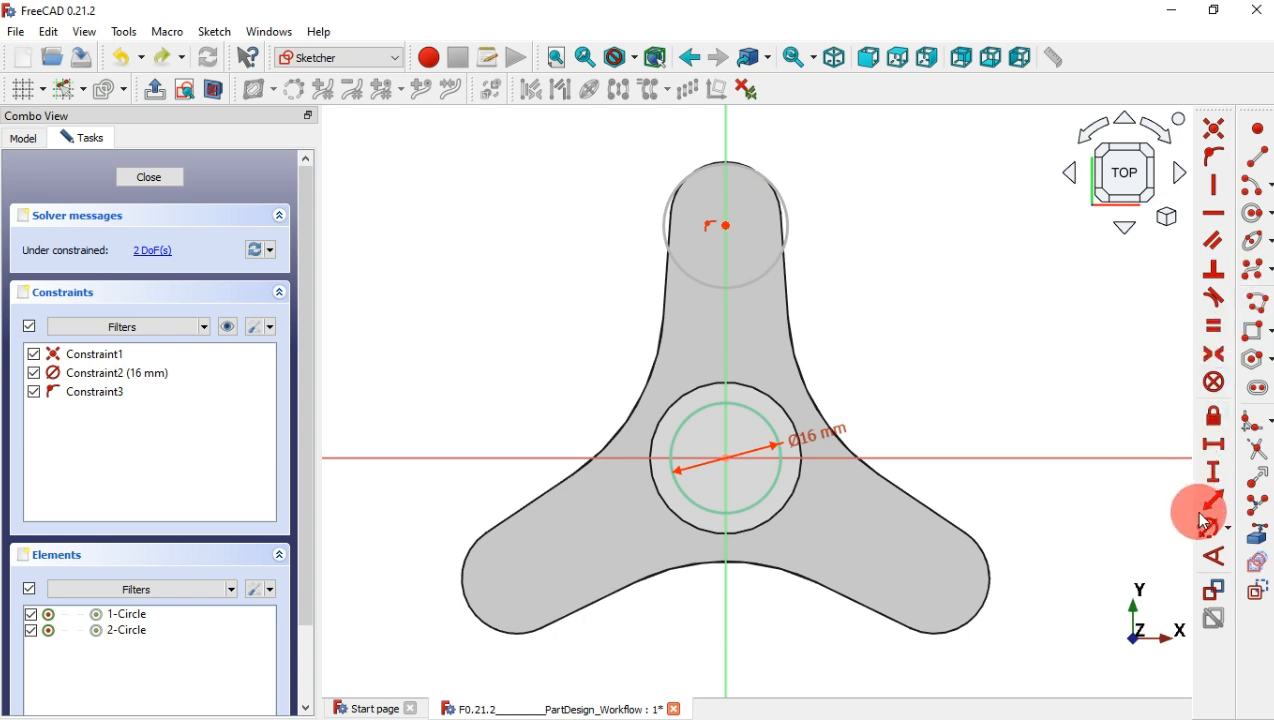
Step: Set the diameter of the circle near the upper arm's tip to 4.5 mm, as given in the technical drawing
left_click(1216, 540)
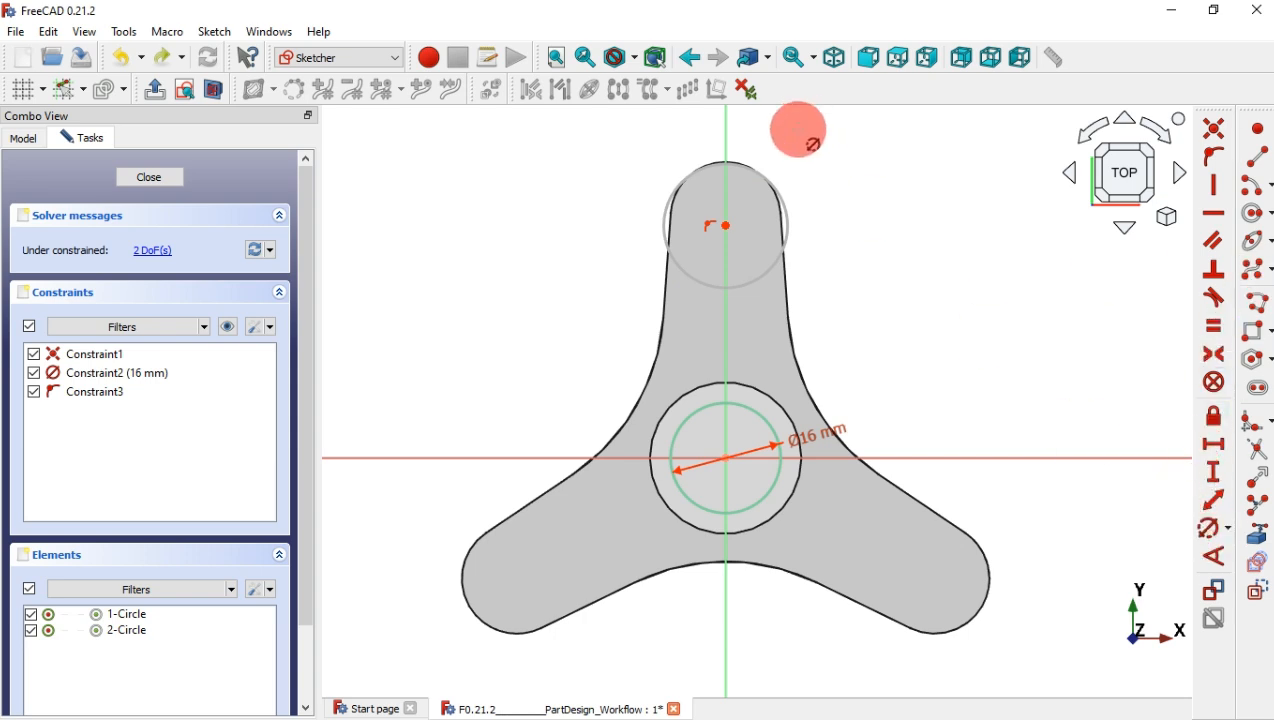
left_click(788, 194)
key("alt+Tab")
left_click_drag(815, 188, 799, 366)
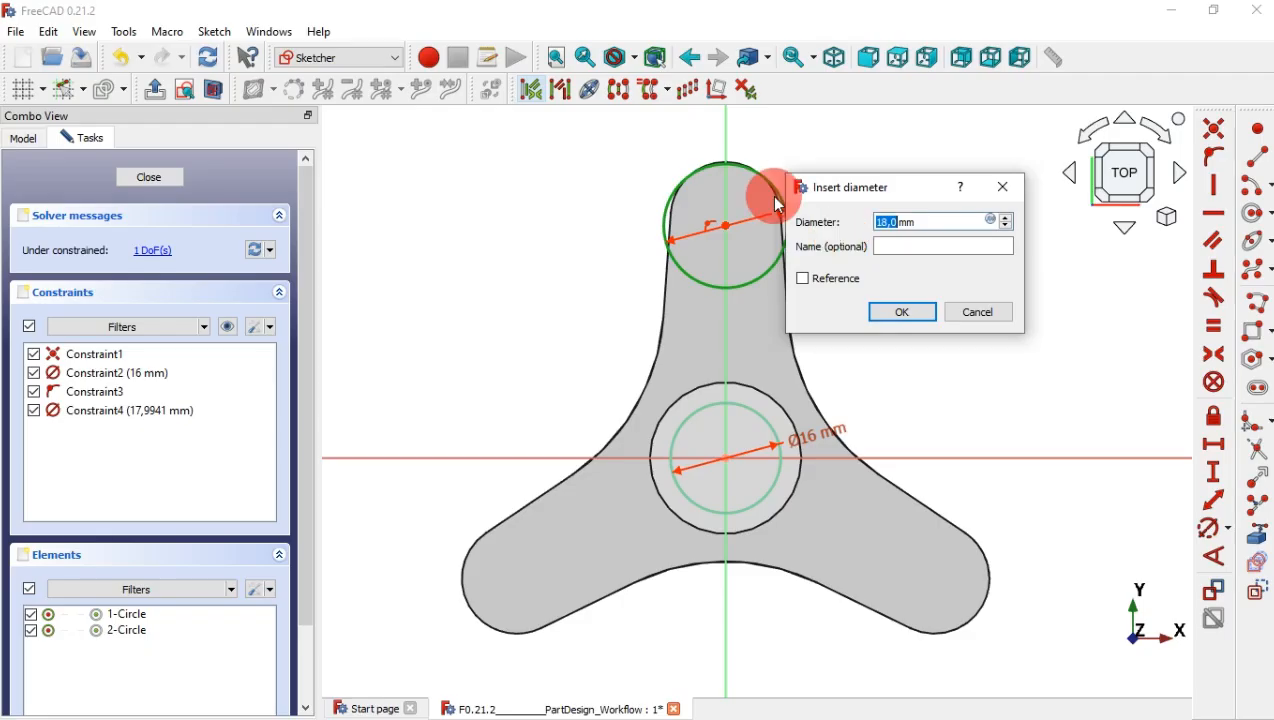
key("Return")
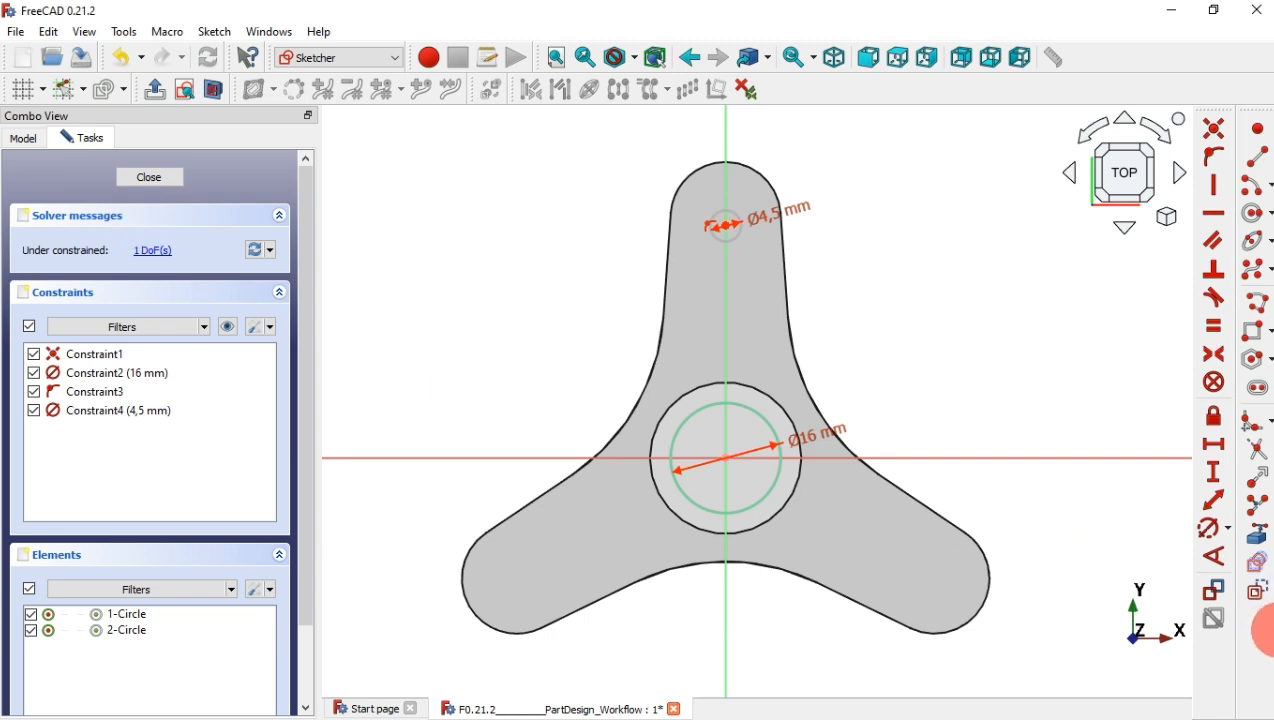
Step: Constrain the arm hole circle's centre 35 mm vertically above the origin and close the sketch
left_click(730, 458)
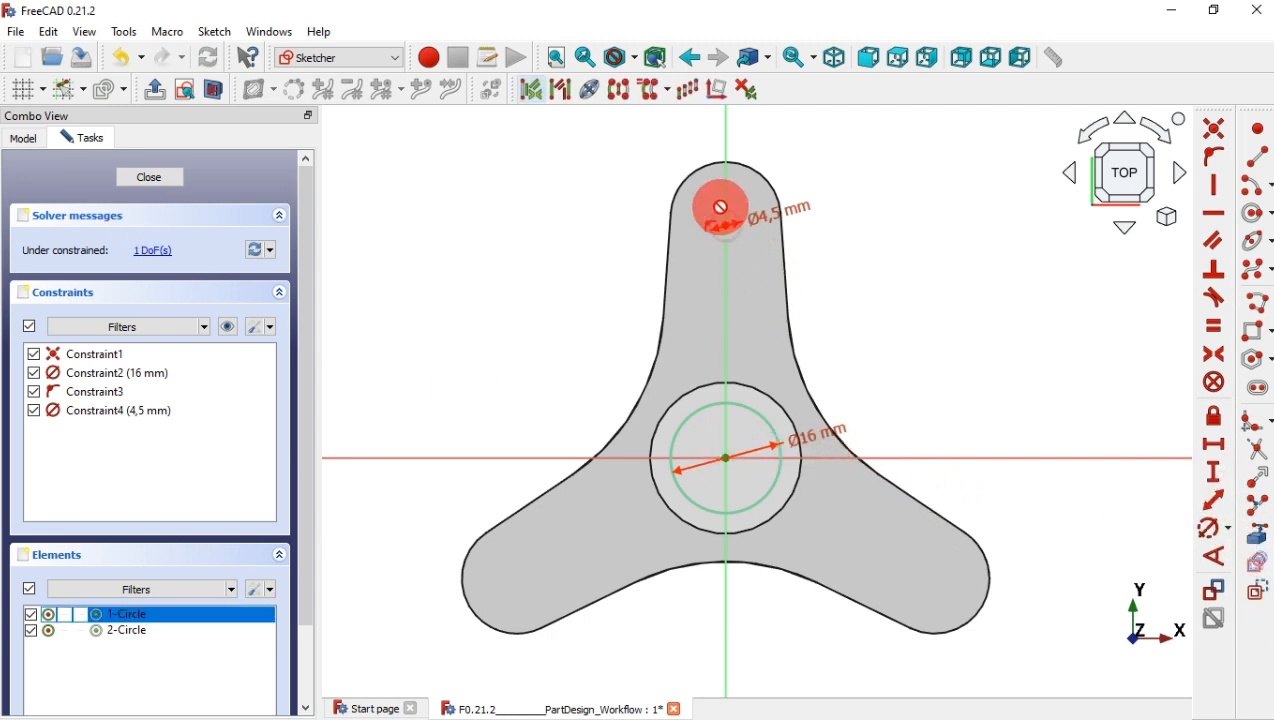
left_click(728, 228)
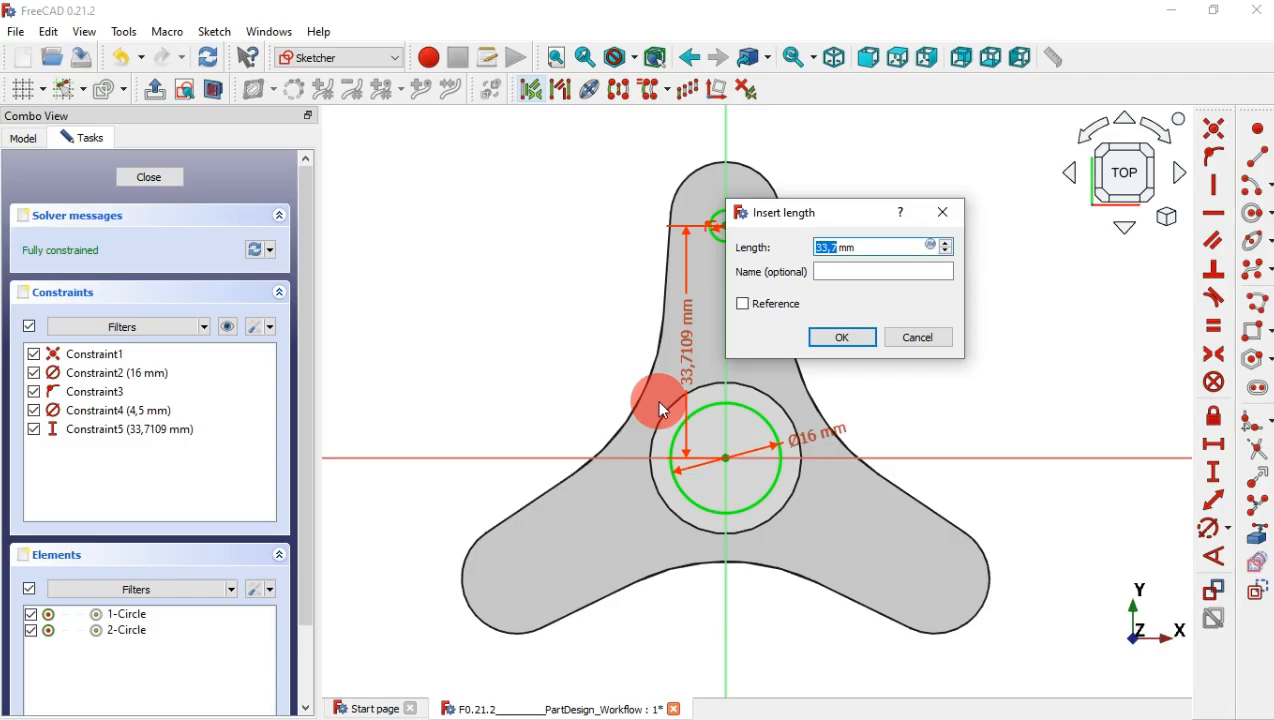
type("35")
key("Return")
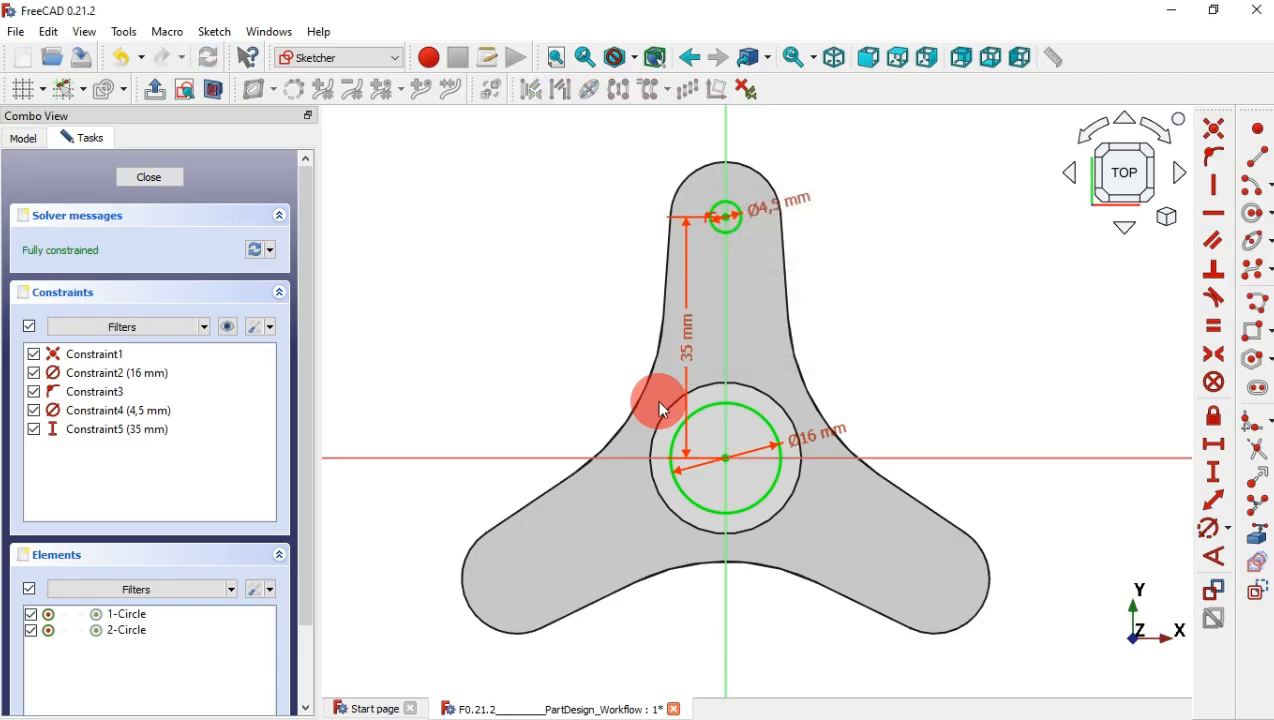
key("Escape")
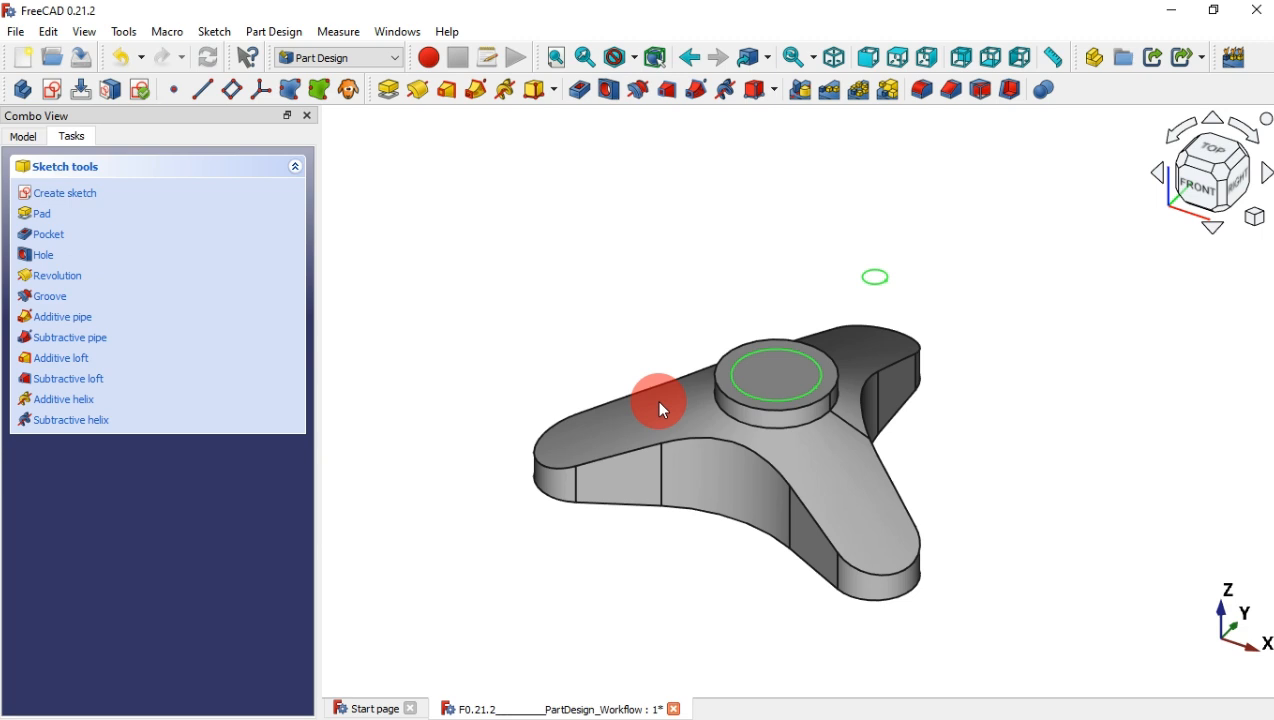
Step: Cut the hub bore and arm hole circles through the whole part with a Through all Pocket
left_click(581, 90)
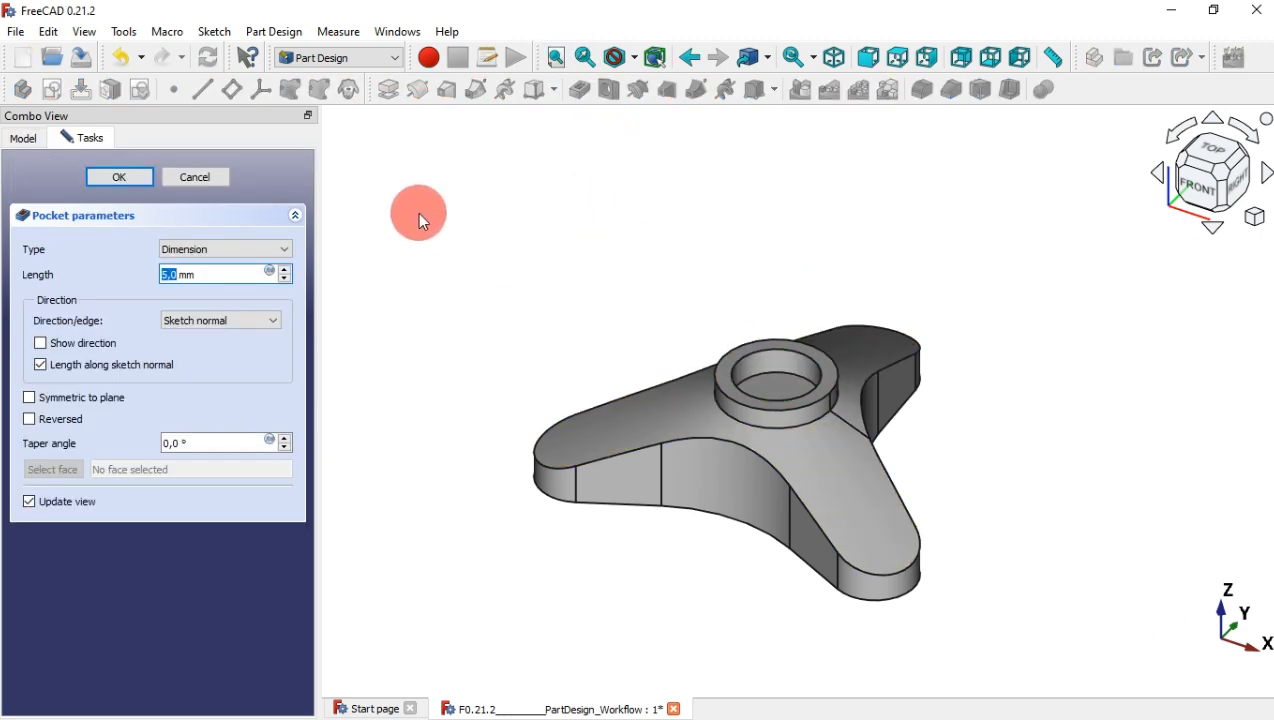
left_click(284, 249)
left_click(251, 270)
middle_click_drag(520, 243, 700, 276)
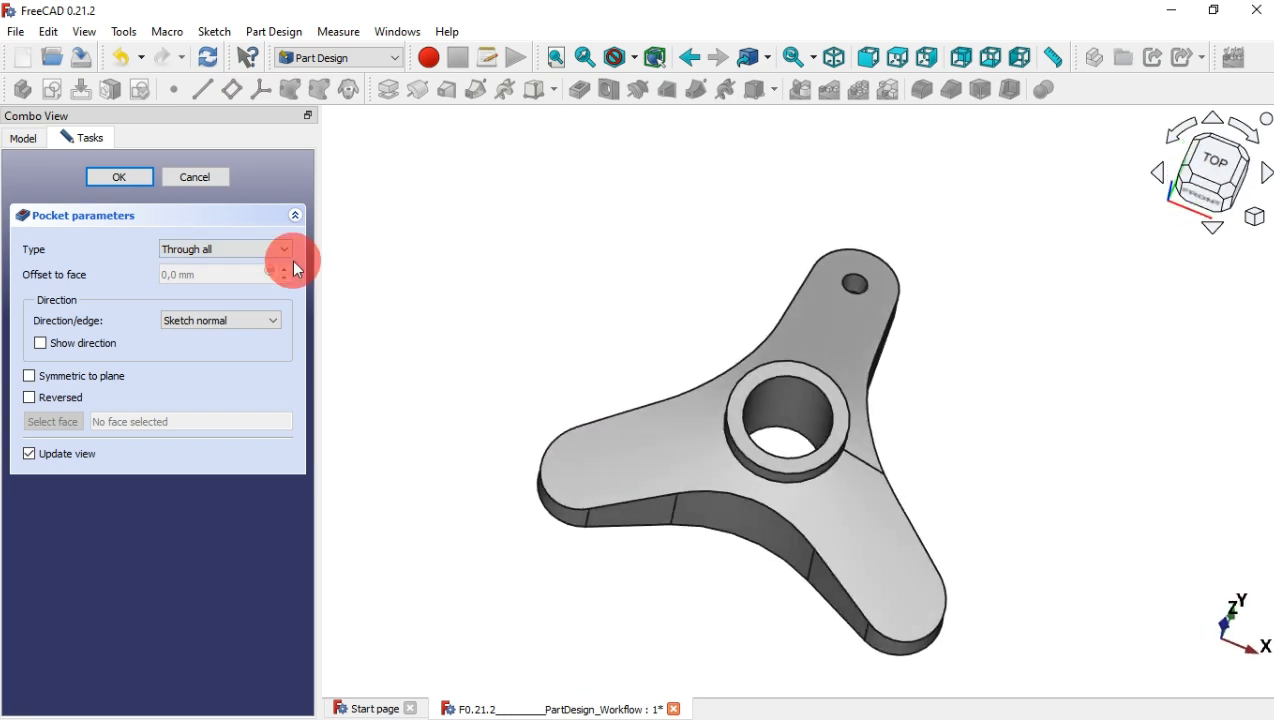
left_click(118, 178)
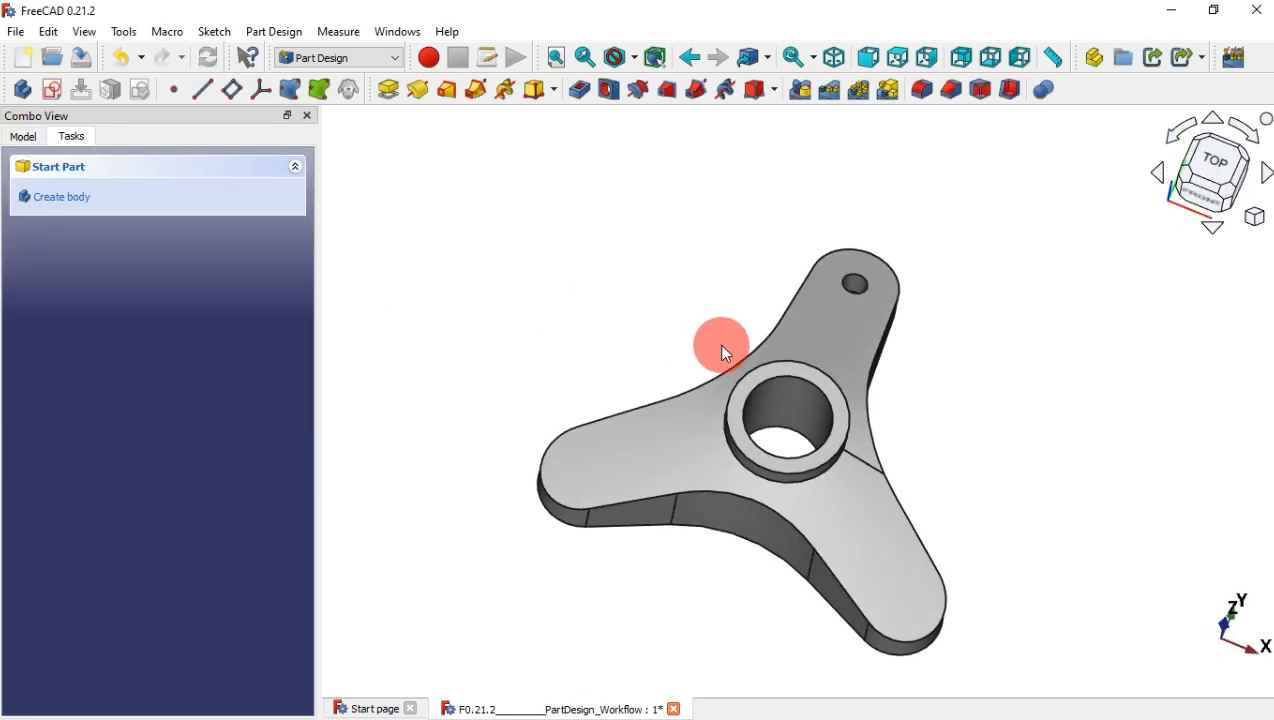
Step: Start a new sketch on the hub's top face and check the arm hole's counterbore in the technical drawing
middle_click_drag(718, 343, 650, 270)
scroll(815, 326, "up", 2)
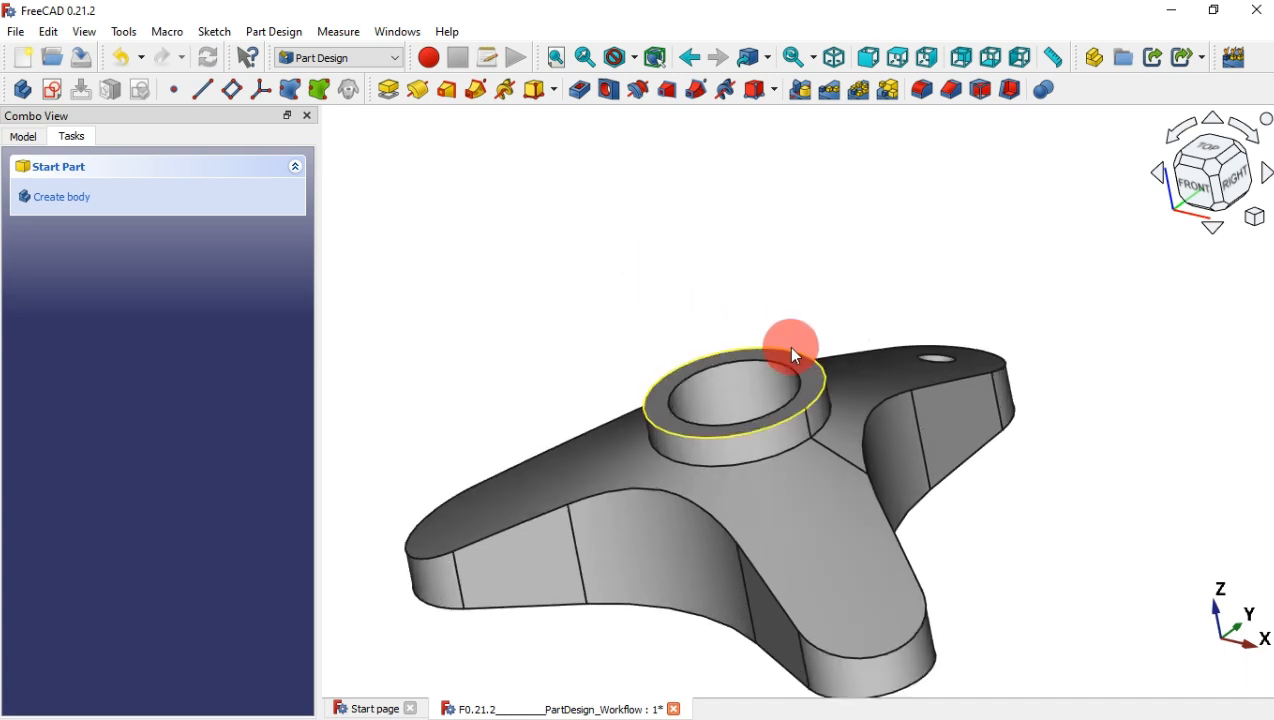
left_click(787, 354)
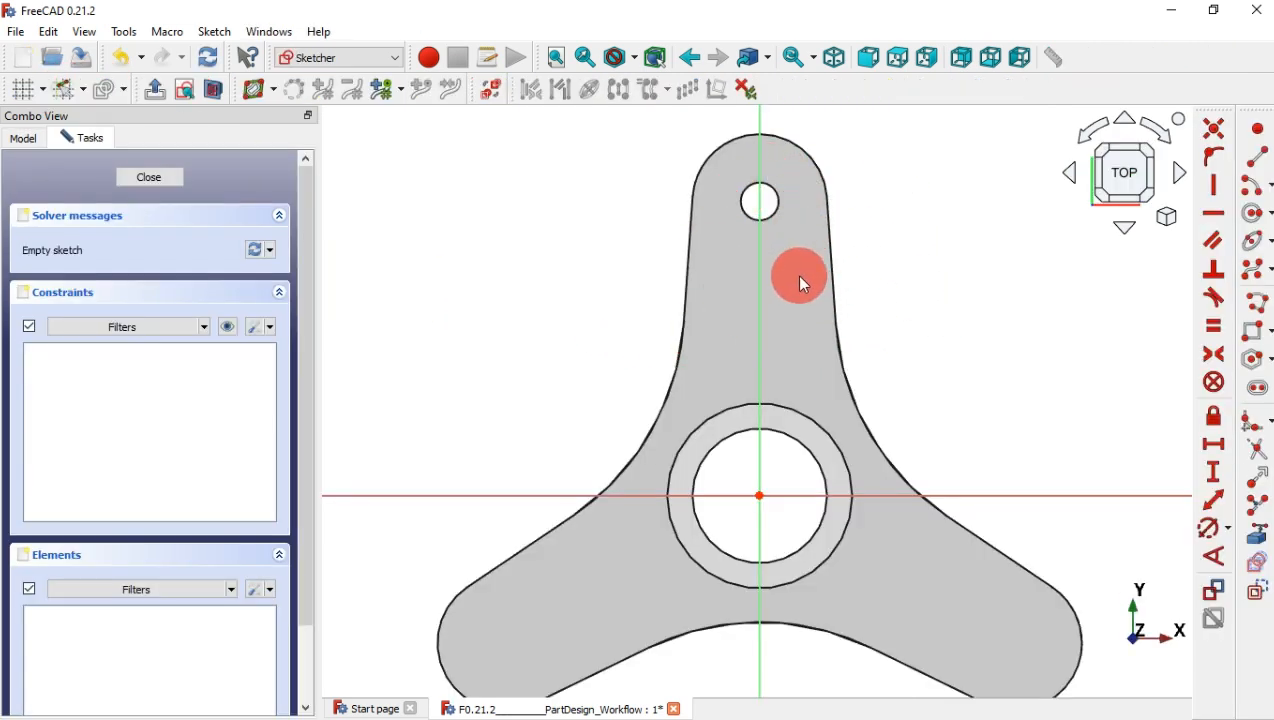
key("alt+Tab")
left_click_drag(643, 191, 555, 290)
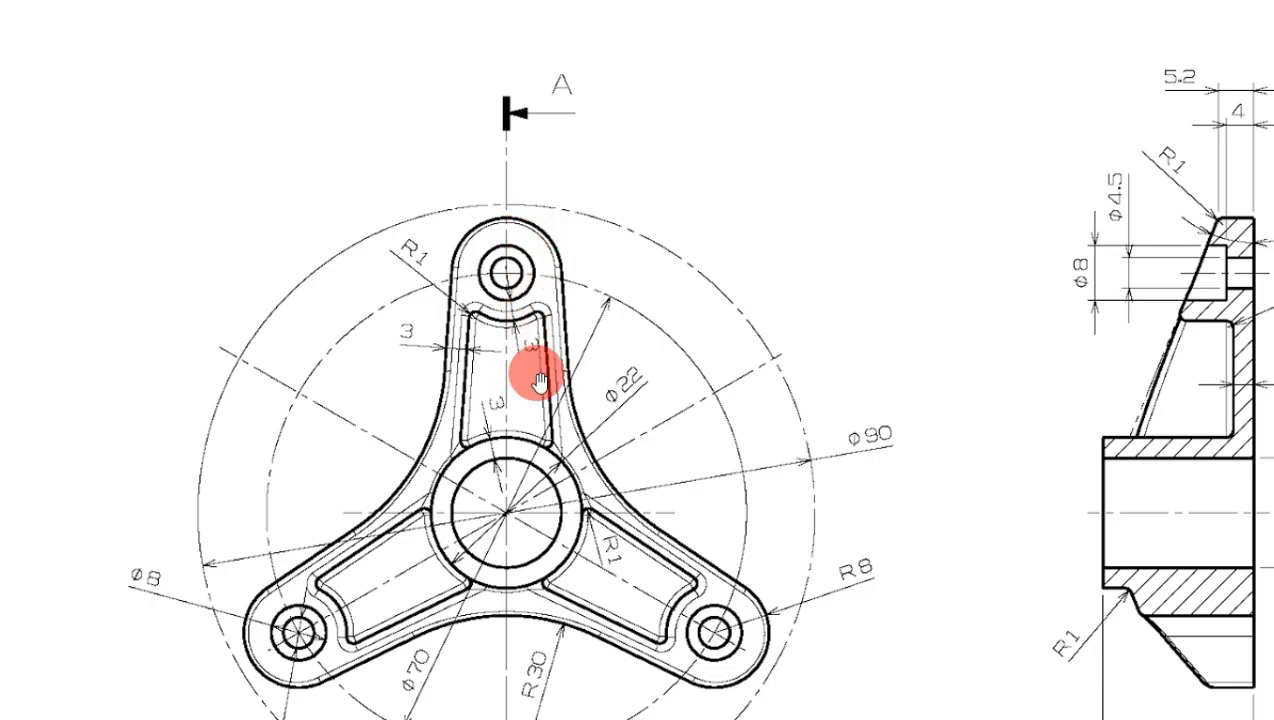
left_click_drag(650, 407, 524, 318)
key("alt+Tab")
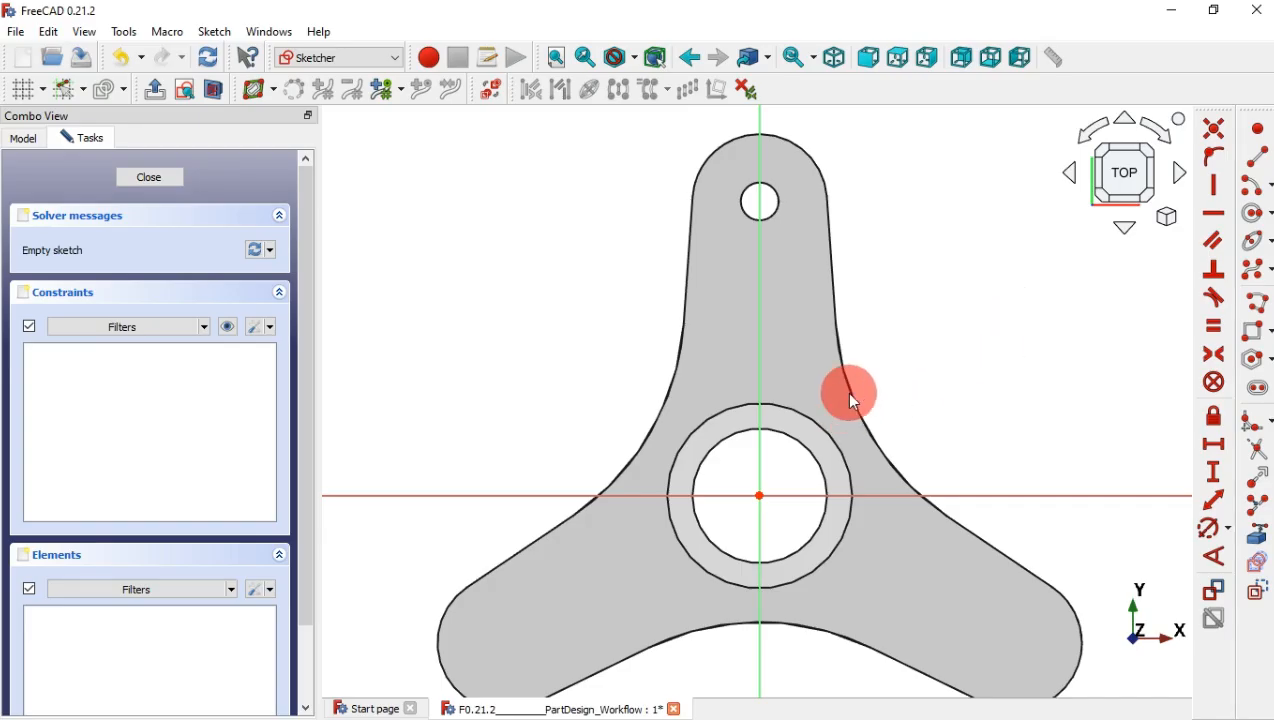
left_click(1250, 543)
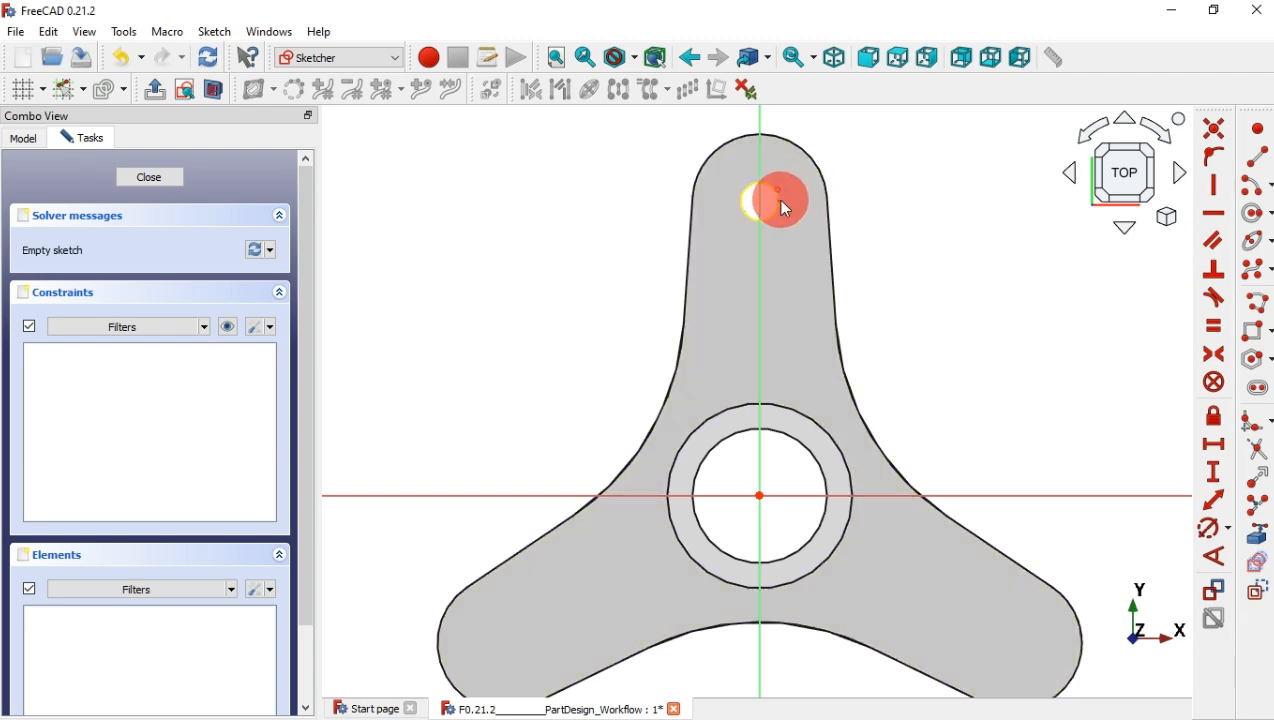
left_click(787, 207)
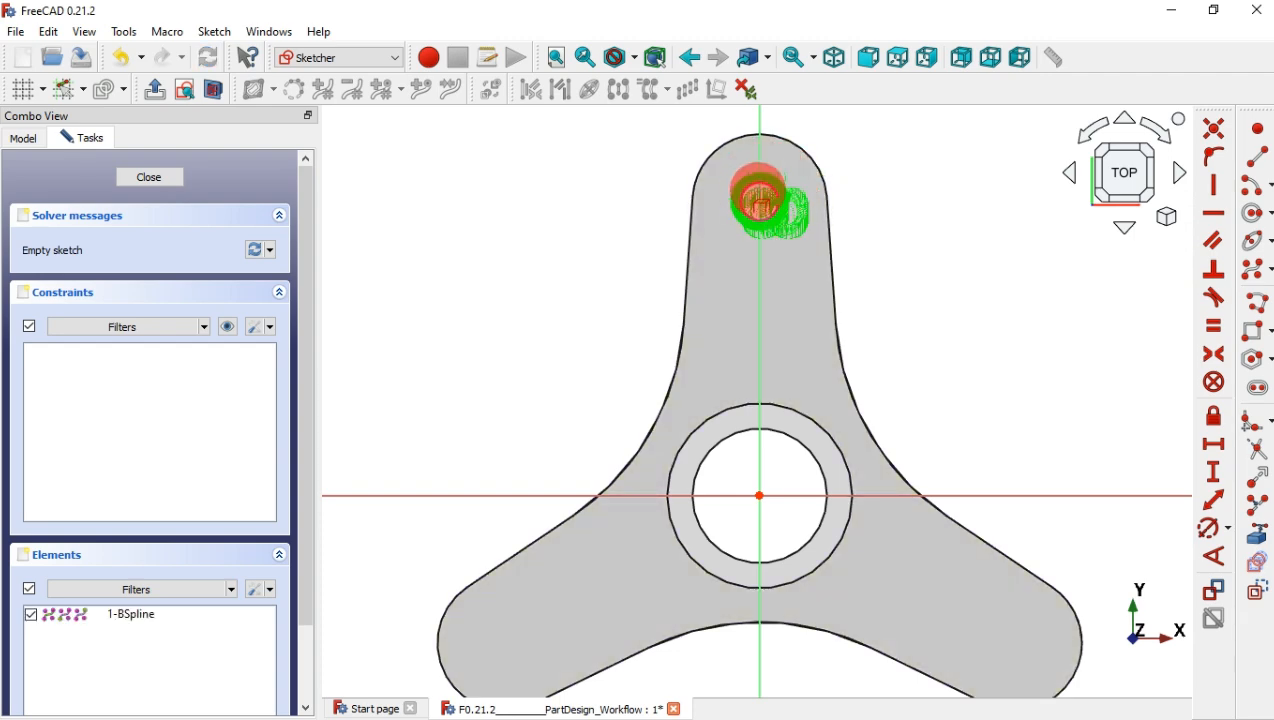
scroll(778, 178, "up", 4)
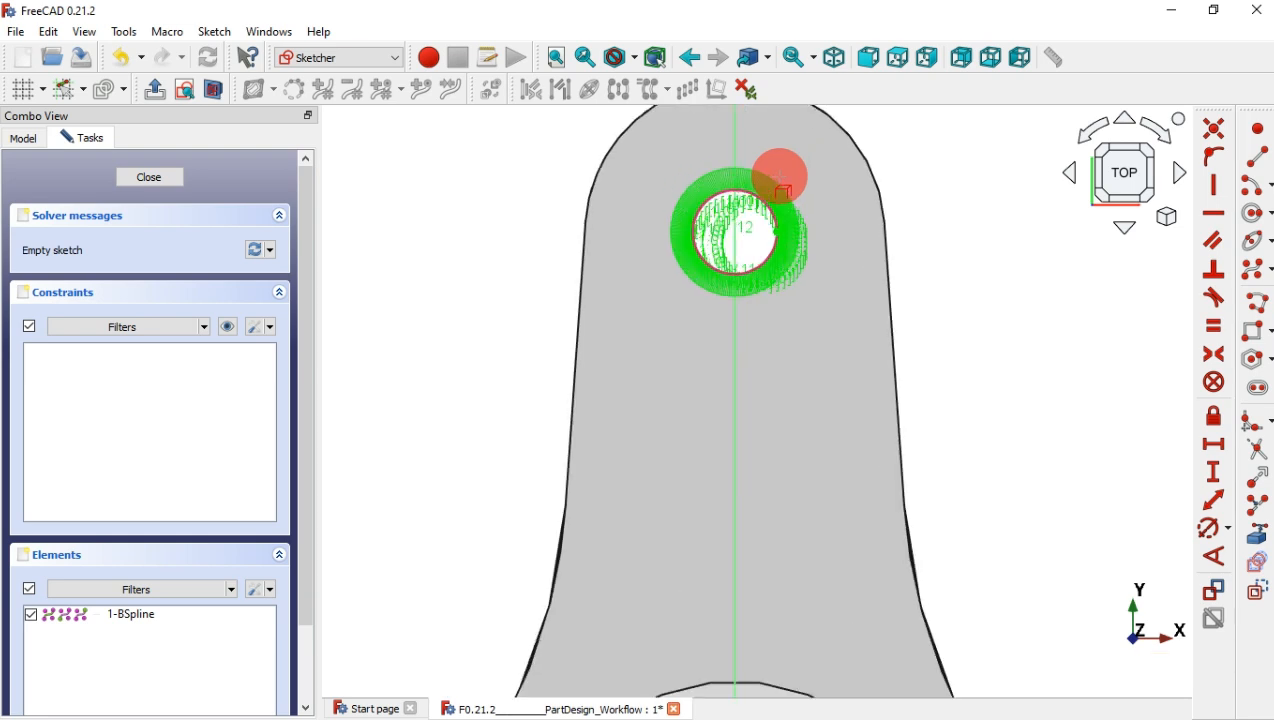
scroll(758, 224, "down", 2)
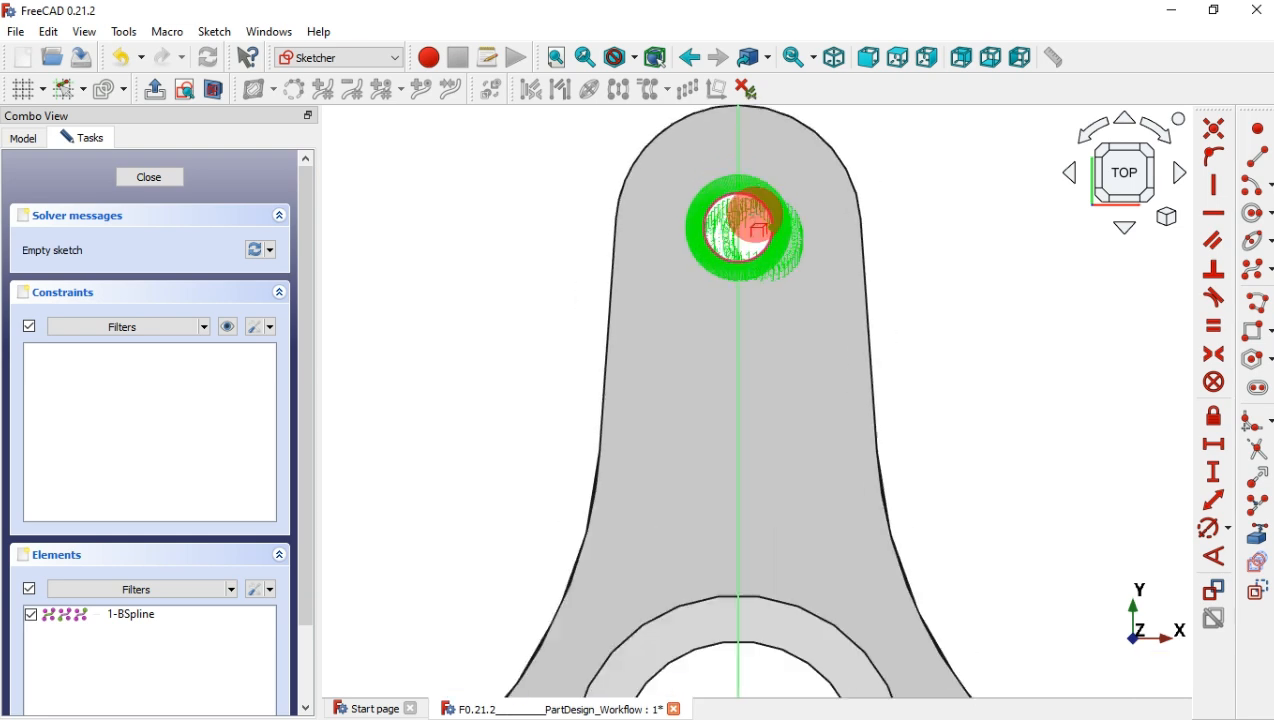
scroll(757, 222, "down", 3)
key("ctrl+z")
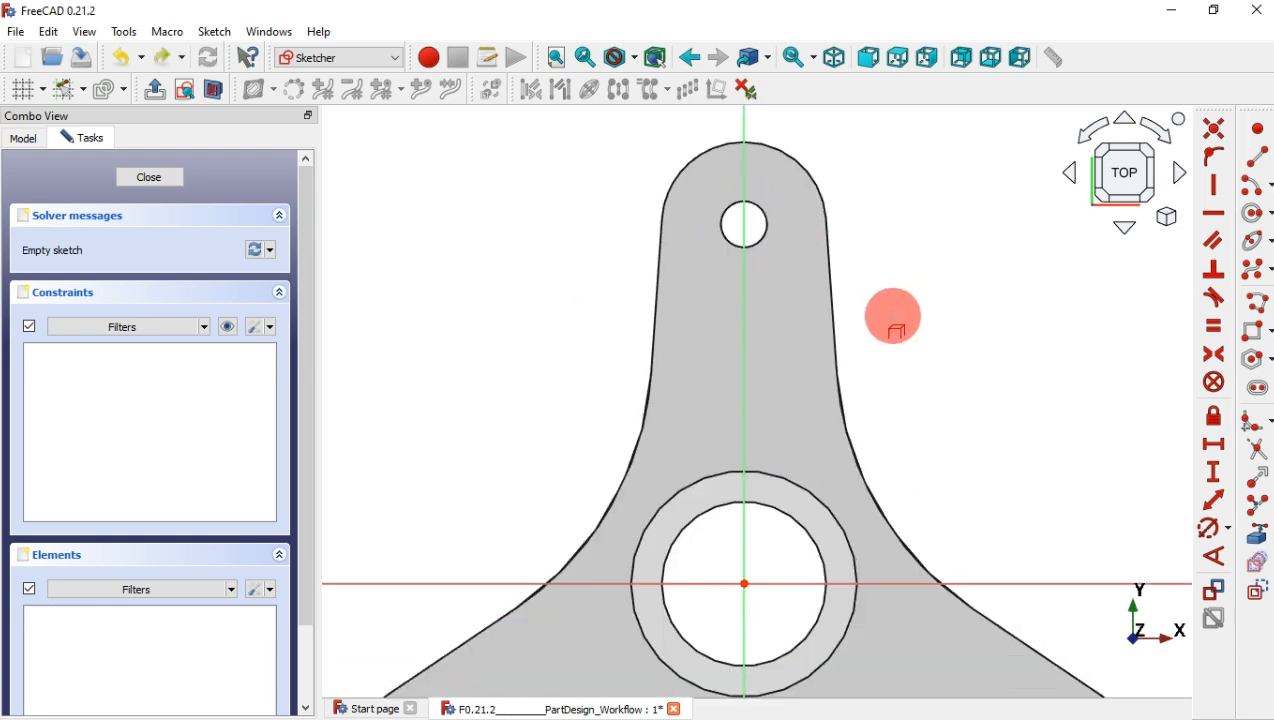
Step: Draw a circle centred on the Y axis just below the arm hole's centre and set its diameter to 8 mm
left_click(1250, 212)
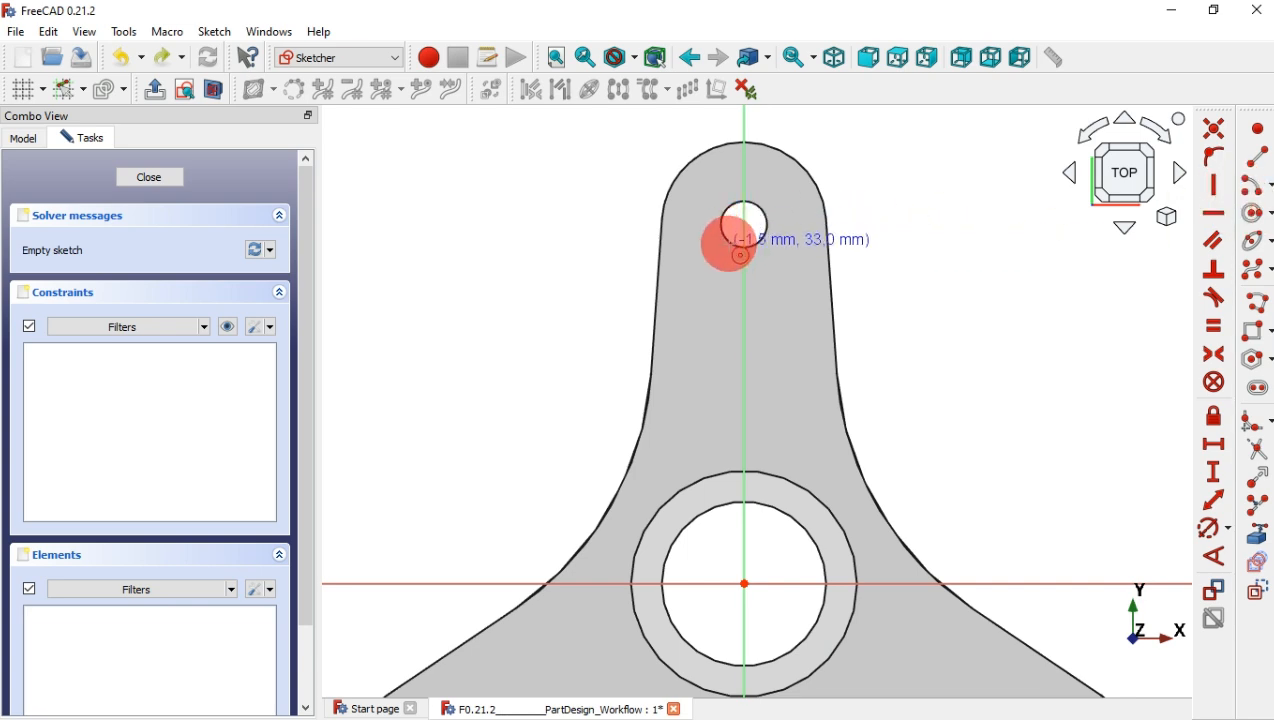
left_click(745, 249)
left_click(828, 238)
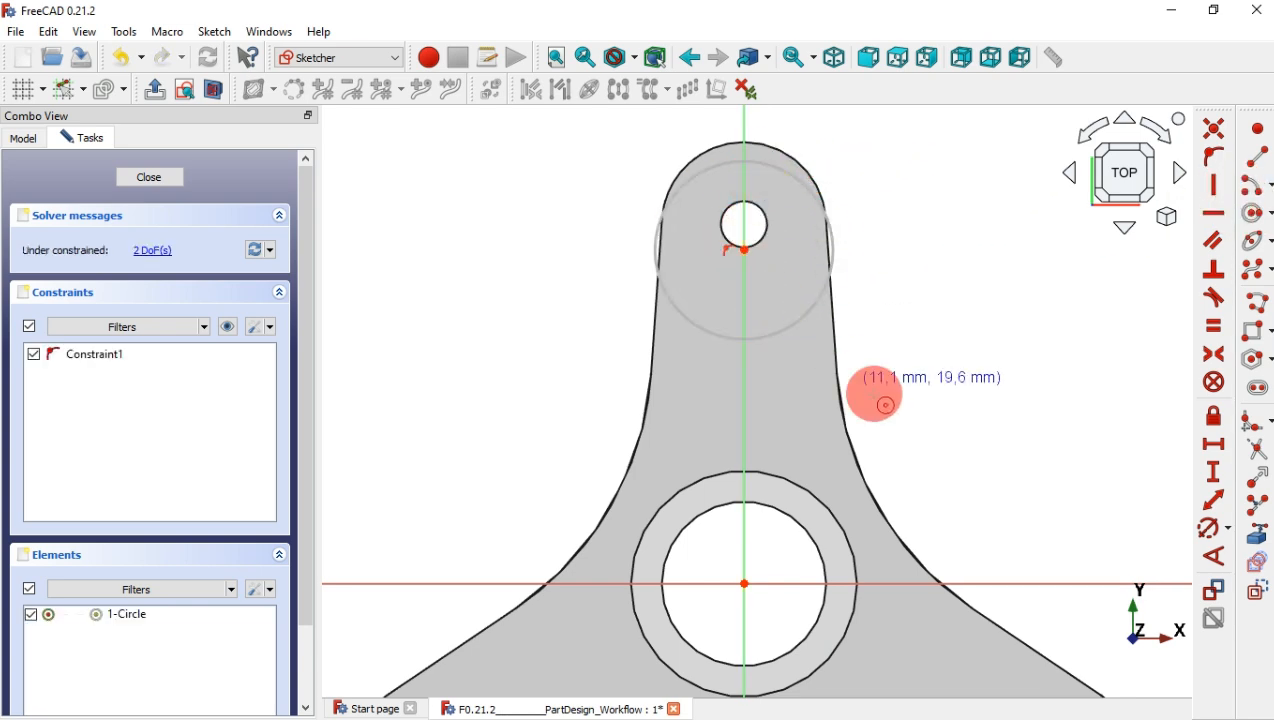
left_click(1213, 530)
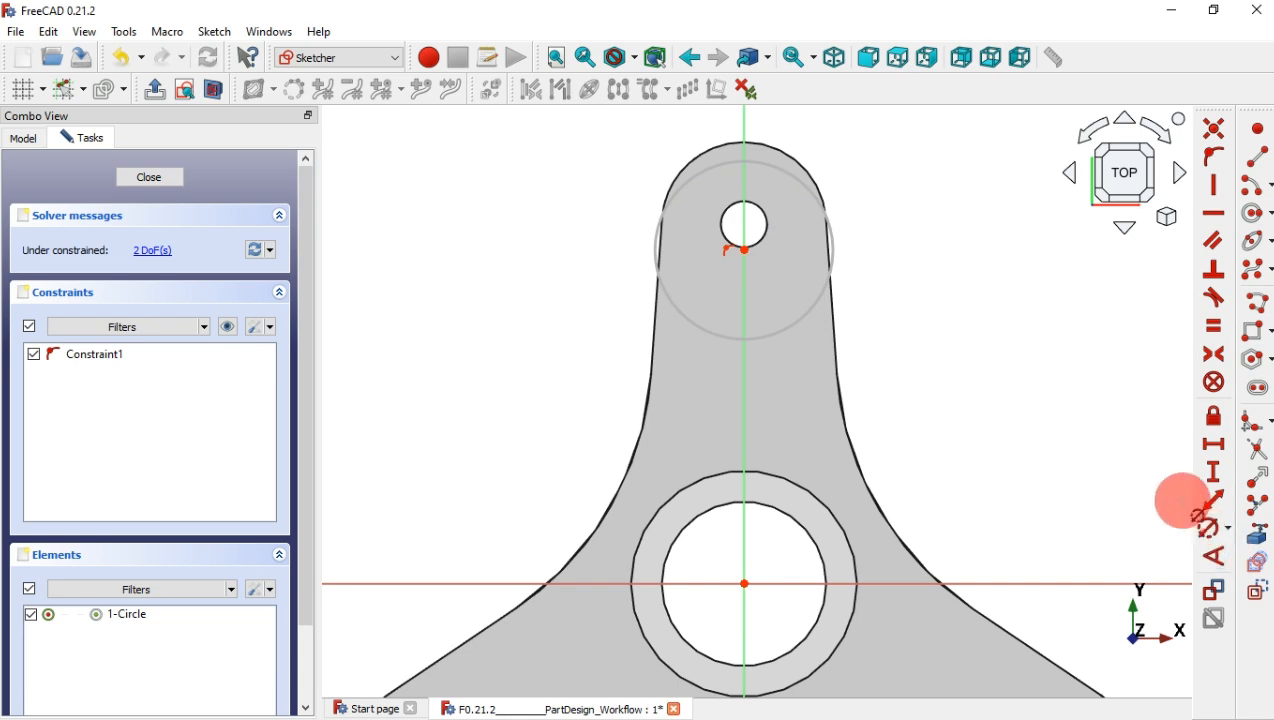
left_click(808, 340)
type("8")
key("Return")
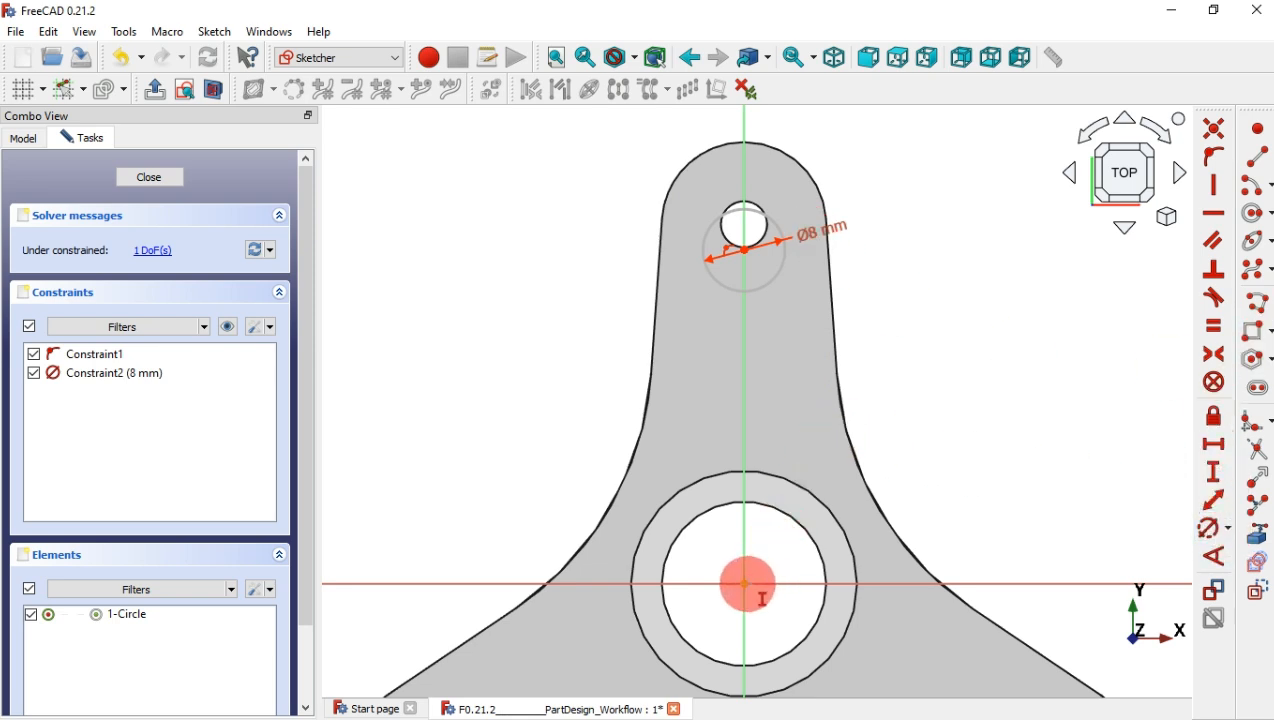
Step: Constrain the 8 mm circle's centre 35 mm vertically above the origin and close the sketch
left_click(776, 248)
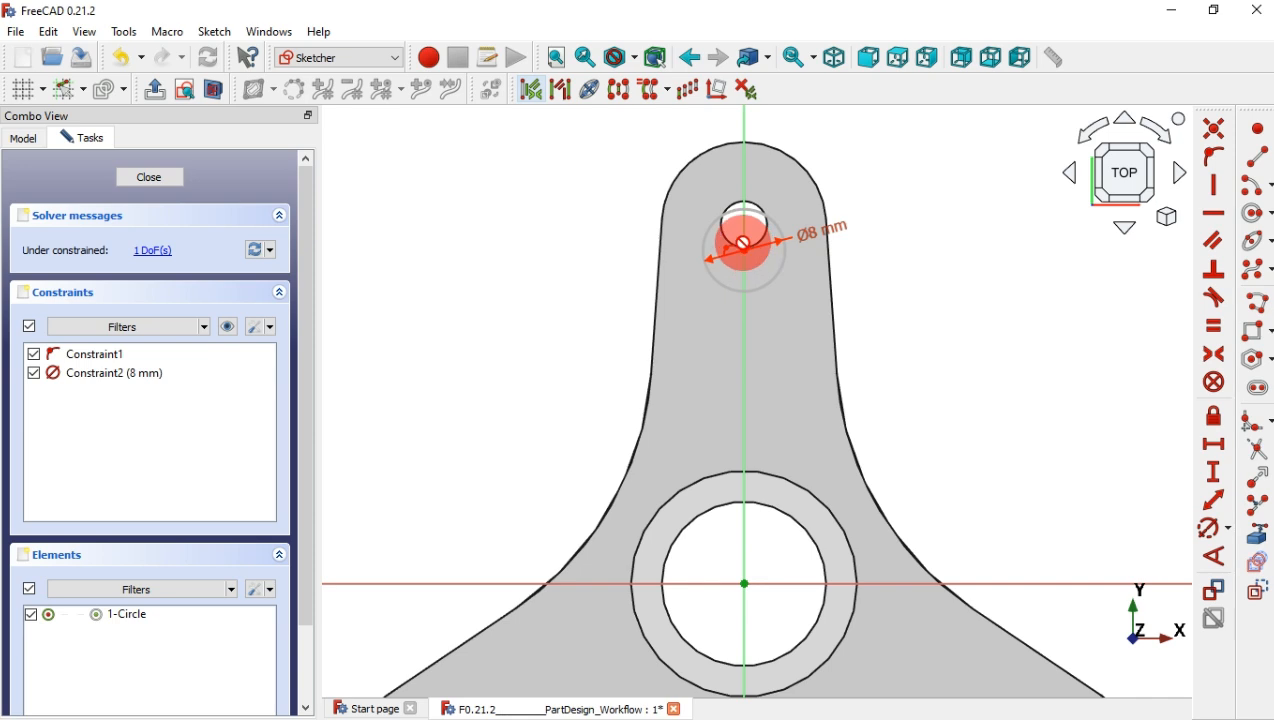
left_click(815, 196)
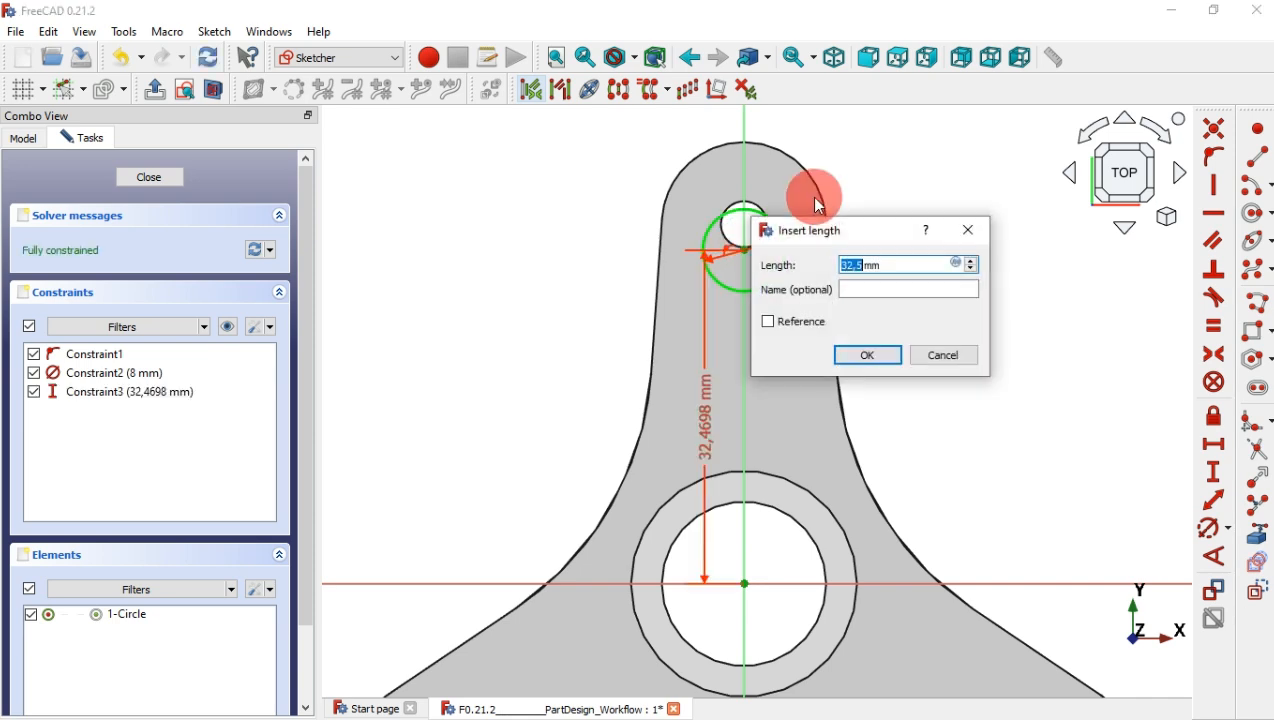
key("Return")
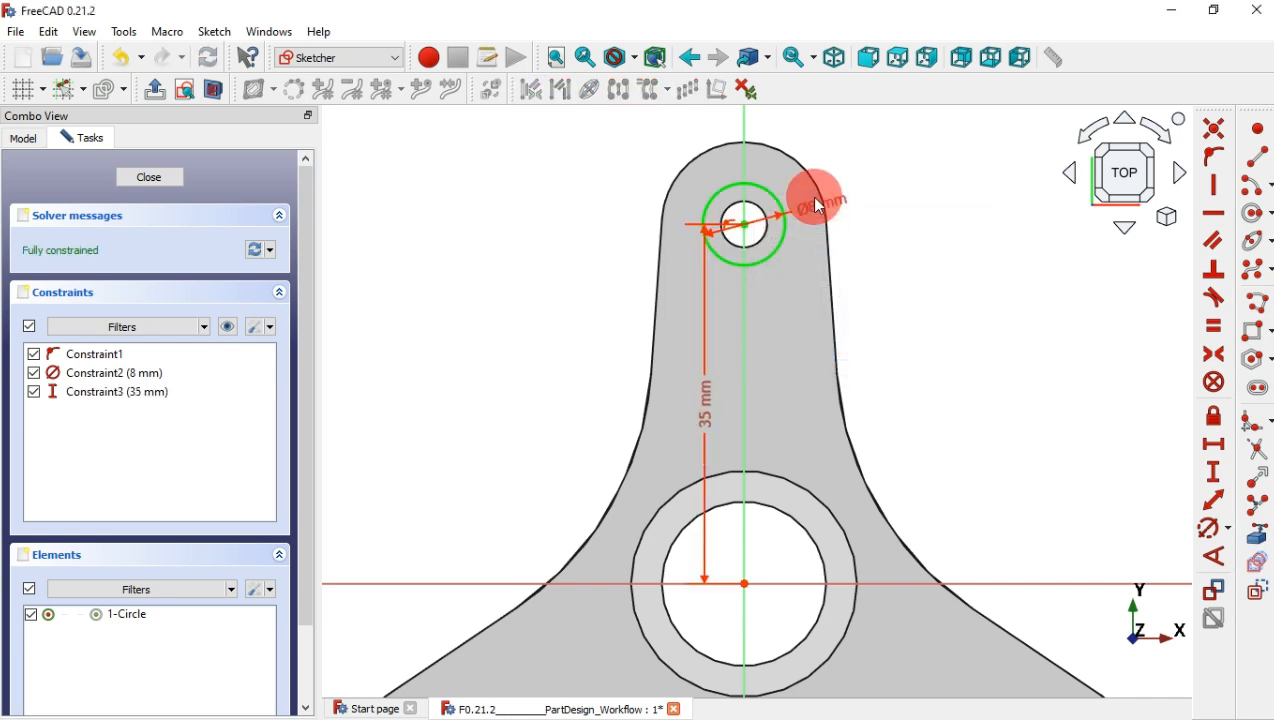
key("Escape")
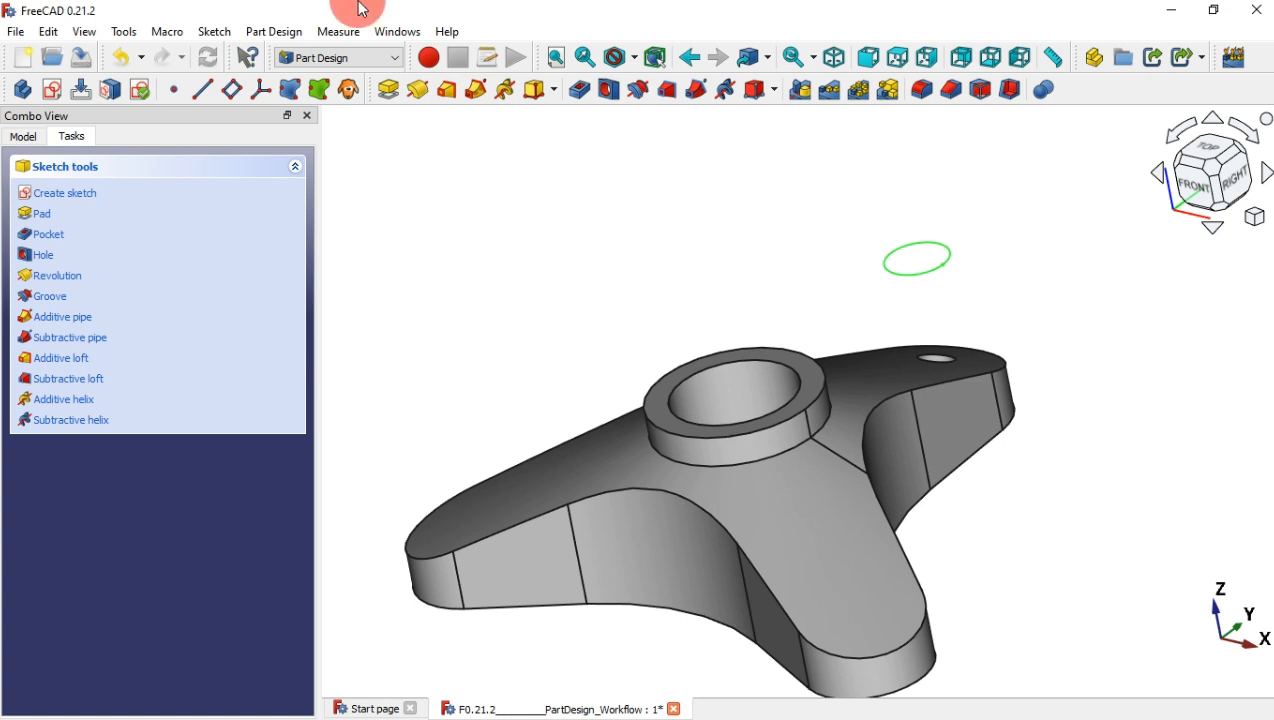
Step: Pocket the 8 mm circle as a counterbore, its length being the 22 mm overall height minus the drawing's thickness beneath the counterbore
left_click(577, 92)
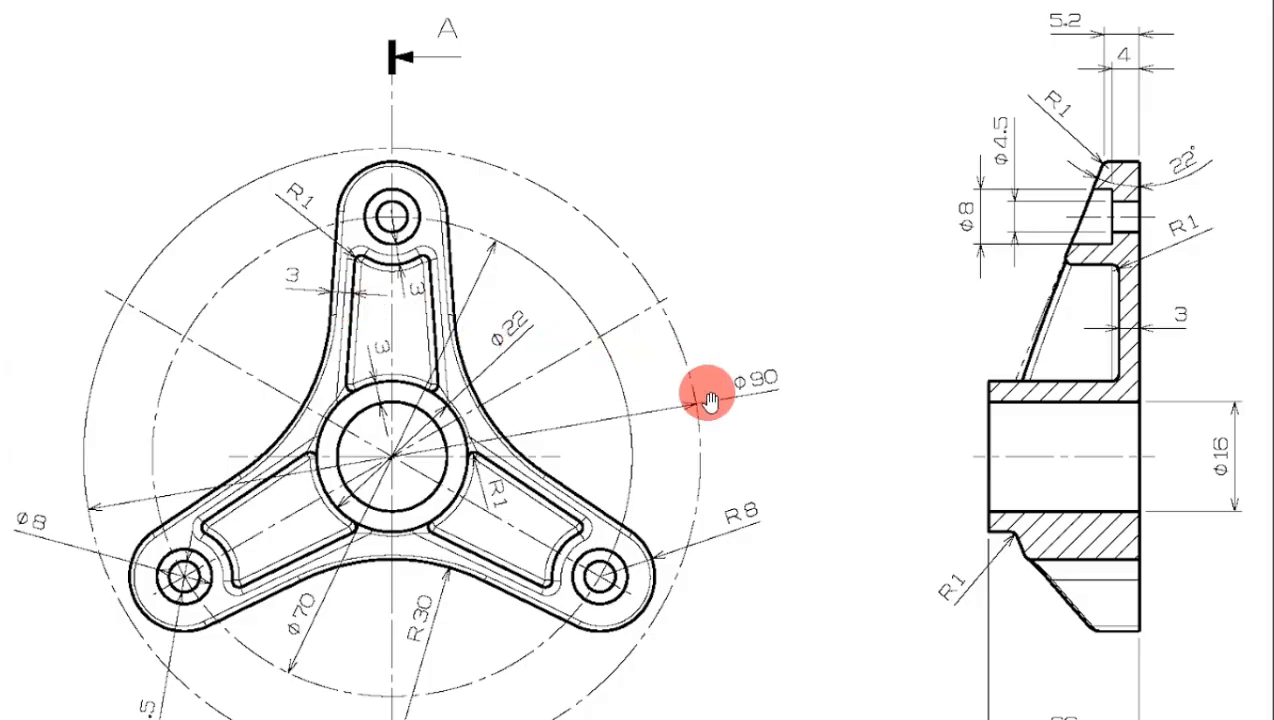
scroll(600, 260, "down", 4)
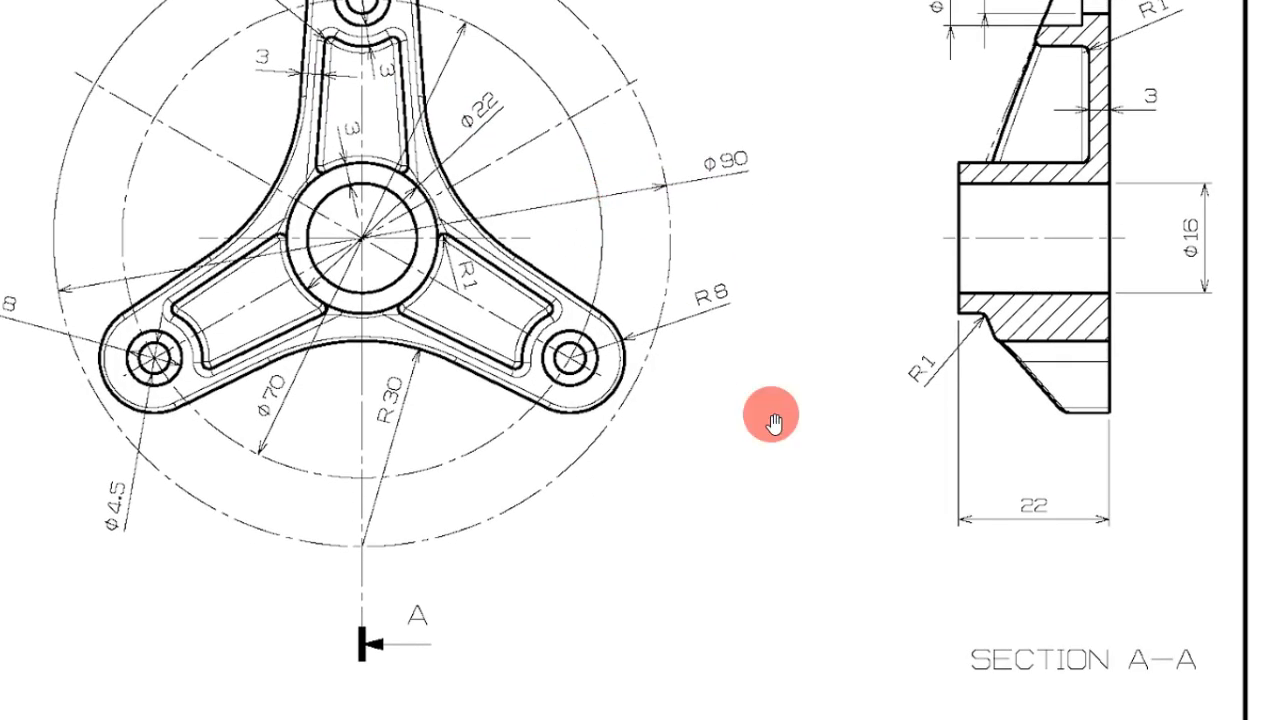
mouse_move(1012, 275)
left_mouse_down()
mouse_move(1044, 356)
mouse_move(1043, 505)
left_mouse_up()
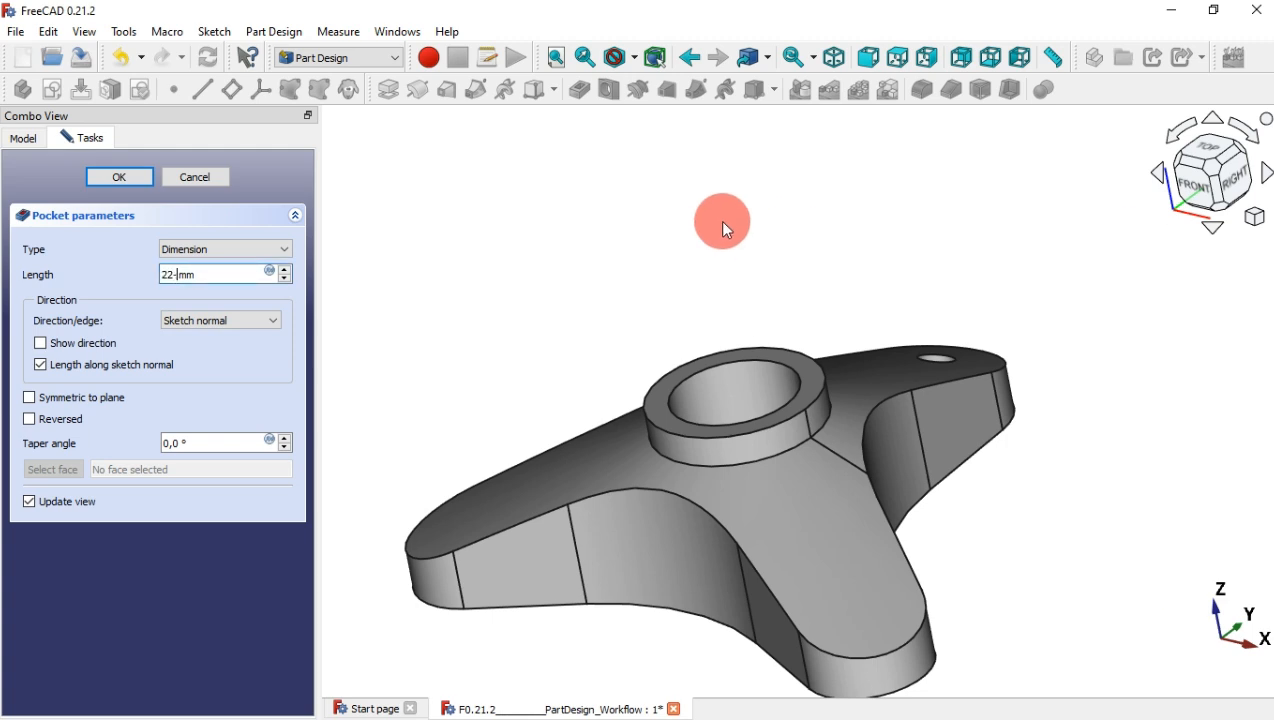
key("Return")
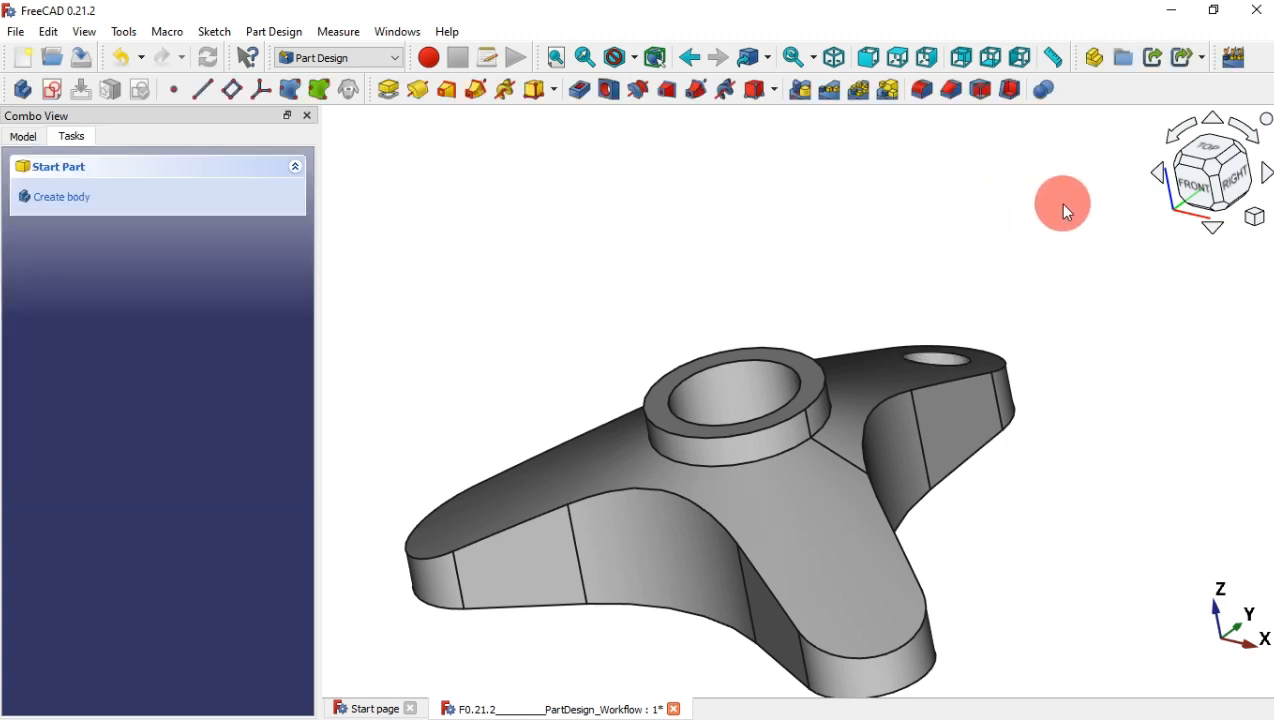
middle_click_drag(924, 164, 830, 252)
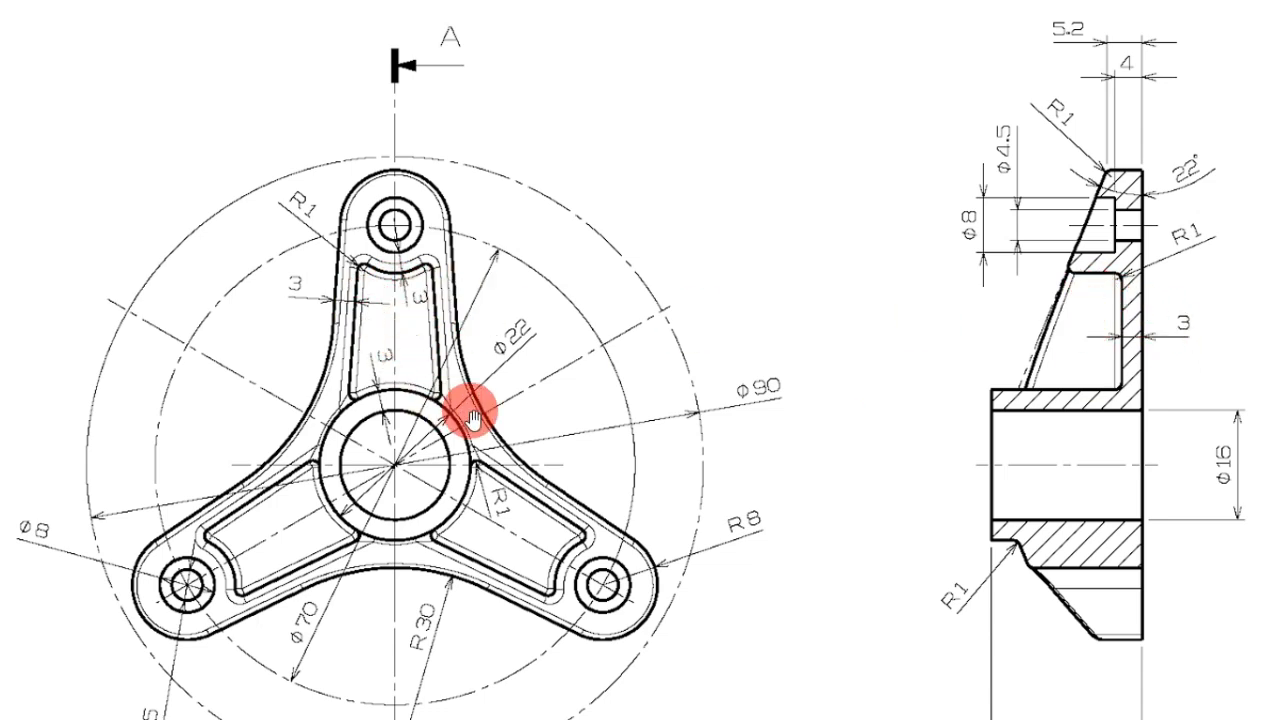
Step: Switch back to FreeCAD, start a sketch on the hub's top face and reference the arm hole's inner circular edge as external geometry
key("alt+Tab")
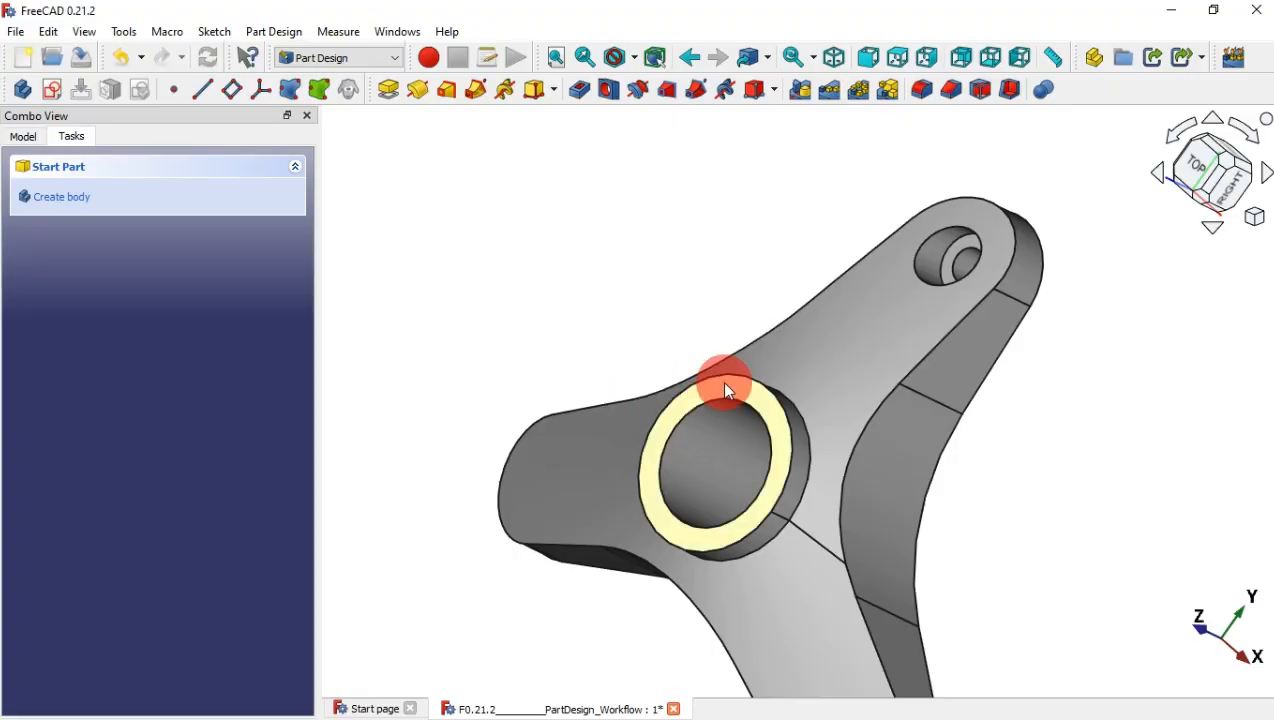
left_click(725, 387)
left_click(60, 90)
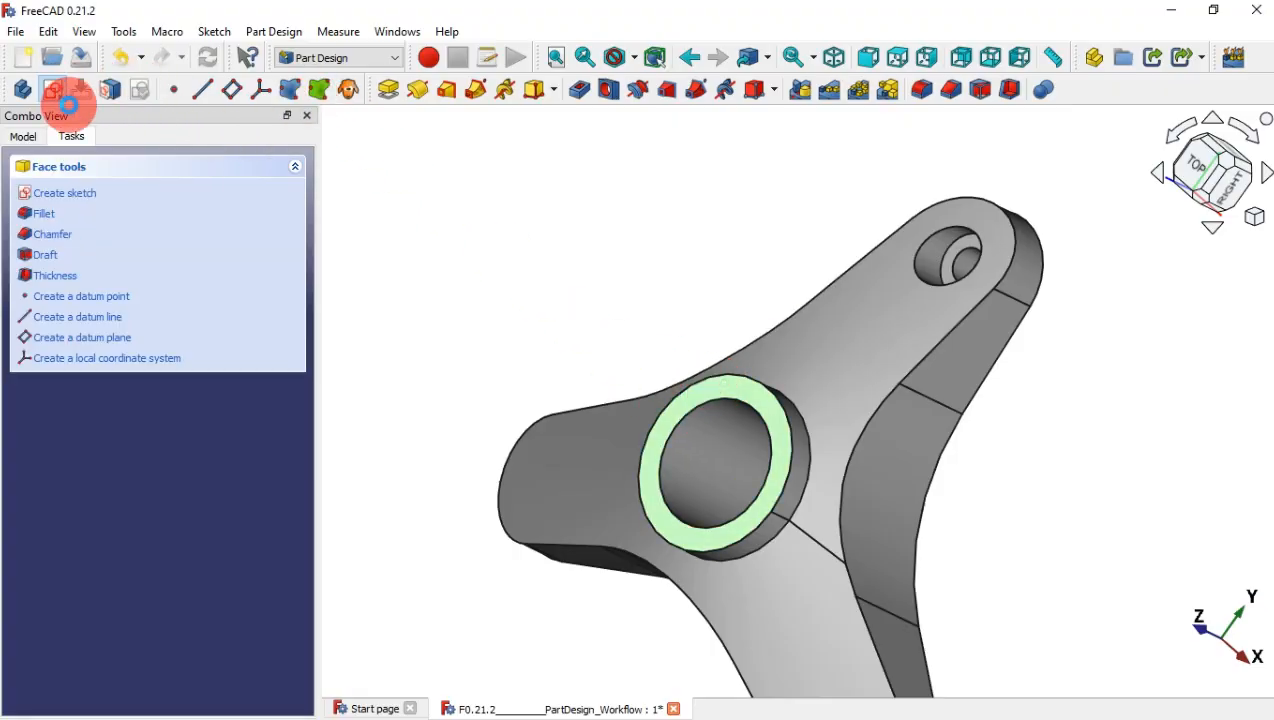
scroll(818, 272, "up", 1)
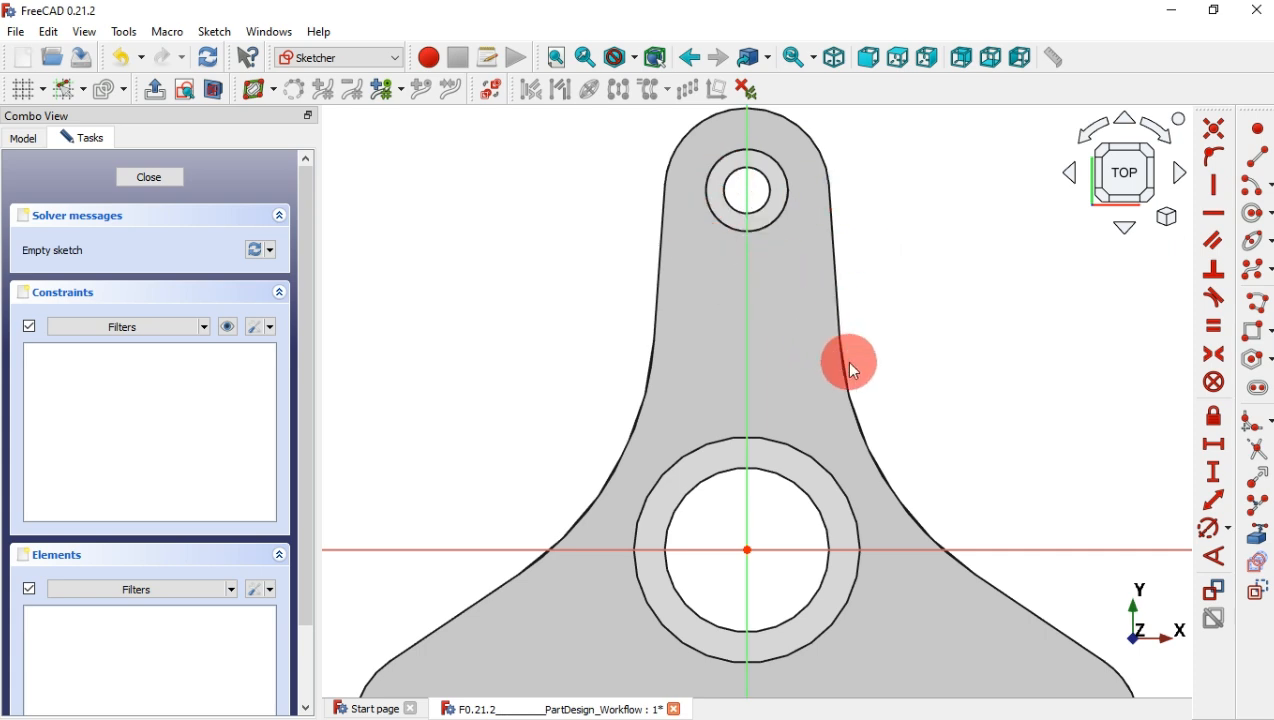
left_click(1262, 540)
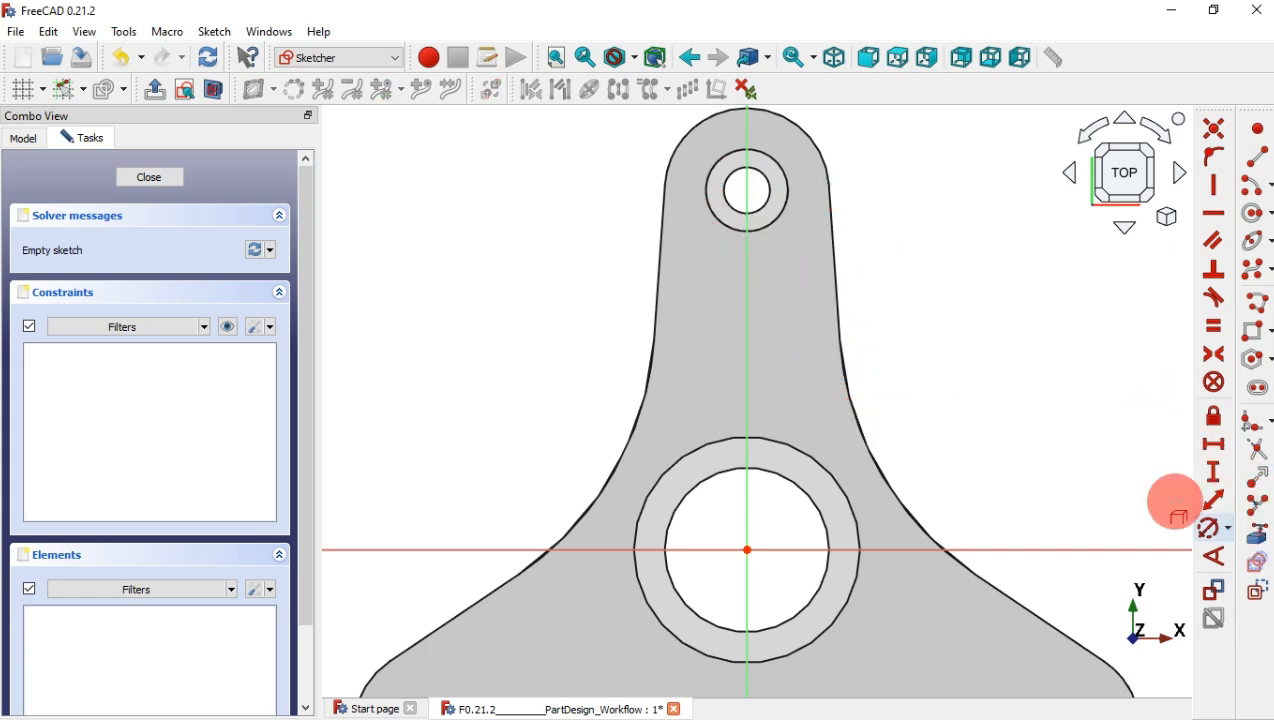
left_click(766, 198)
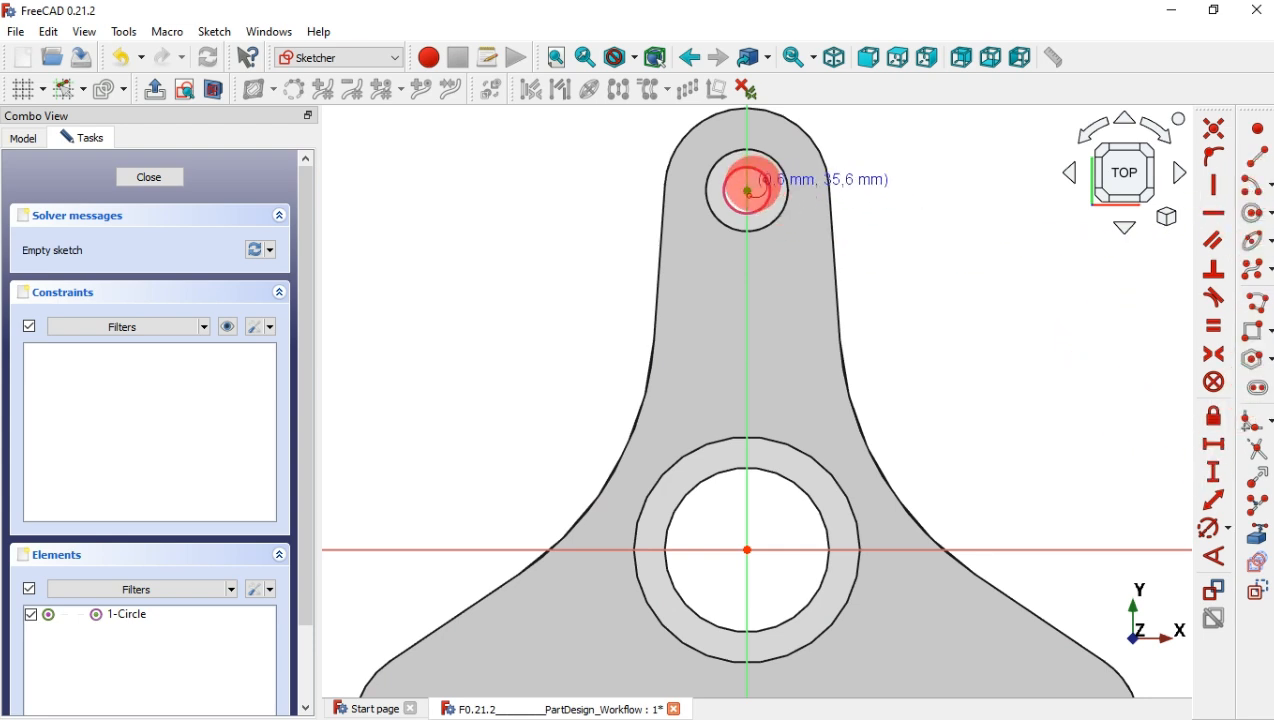
Step: Draw an arc centred on the arm hole just below its counterbore, and an arc of about 14 mm radius centred on the origin above the hub
left_click(748, 190)
left_click(674, 207)
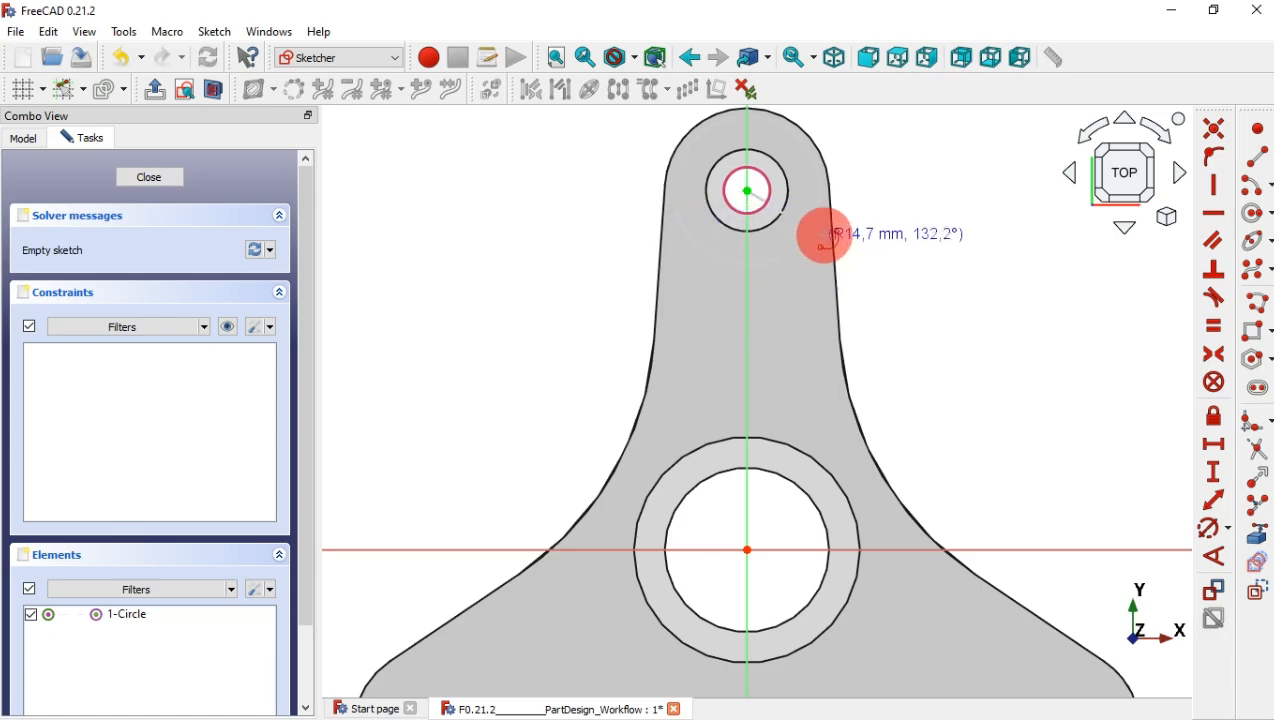
left_click(813, 229)
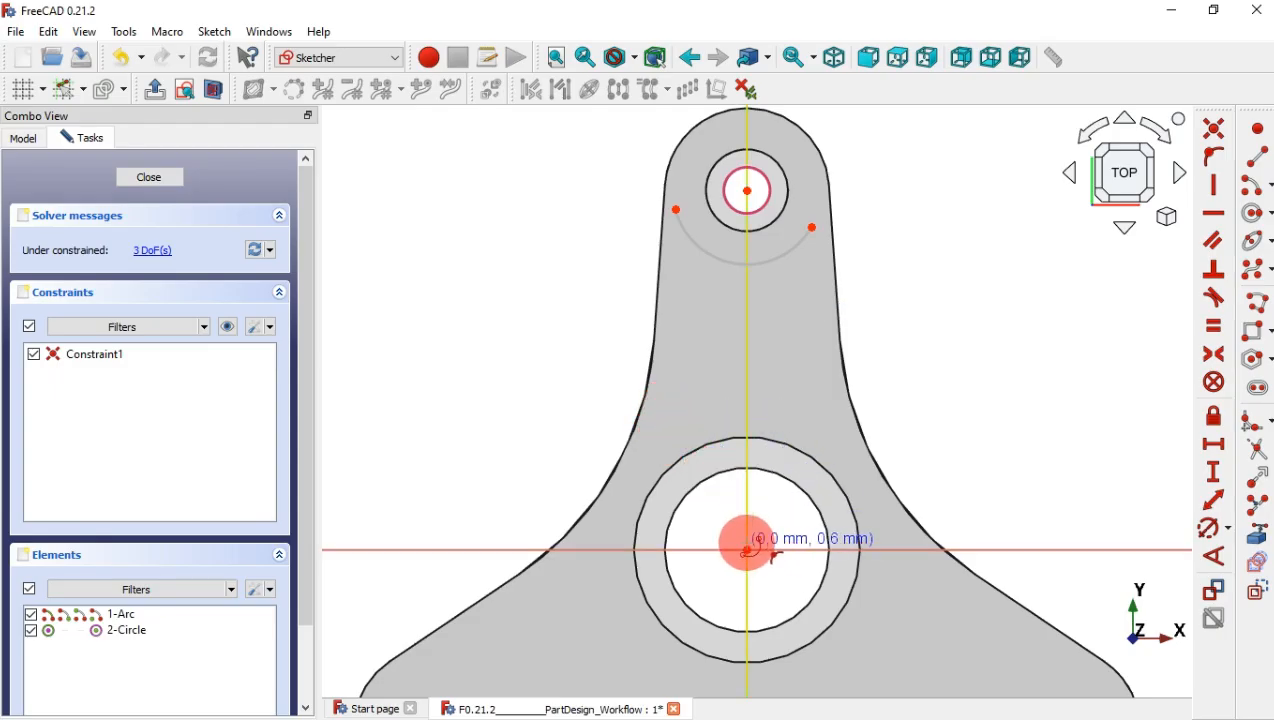
left_click(748, 550)
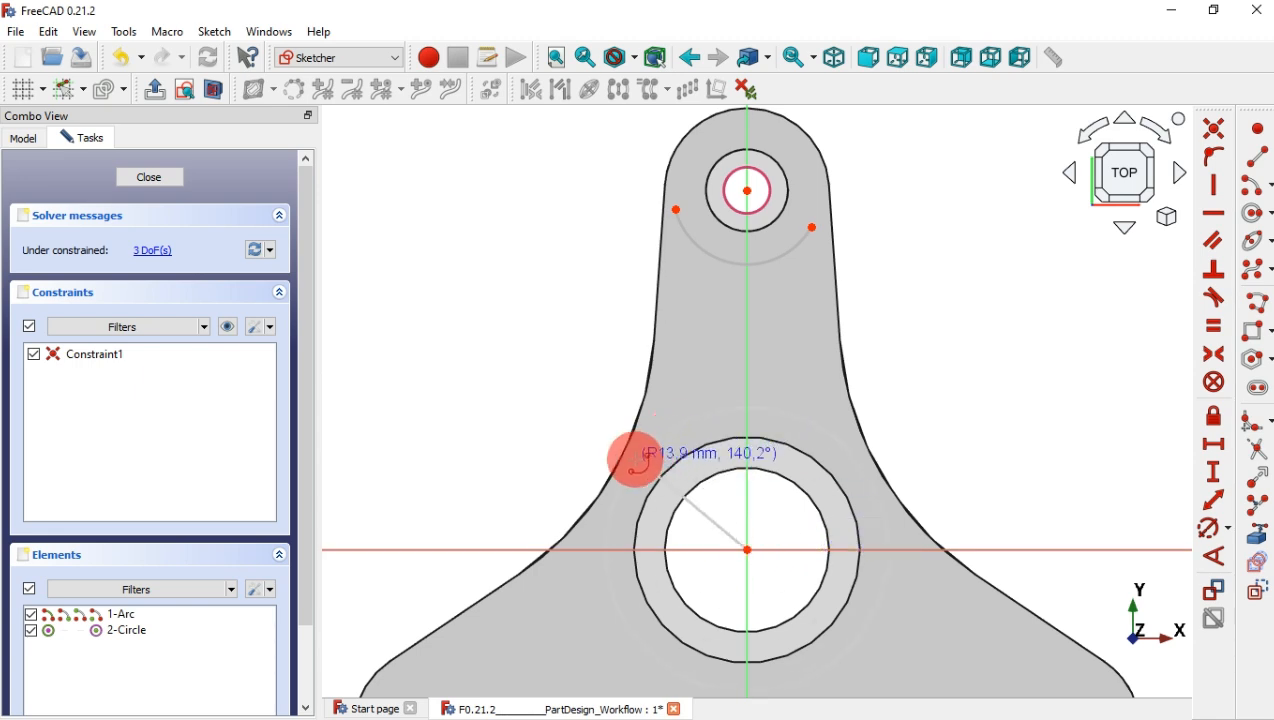
left_click(860, 461)
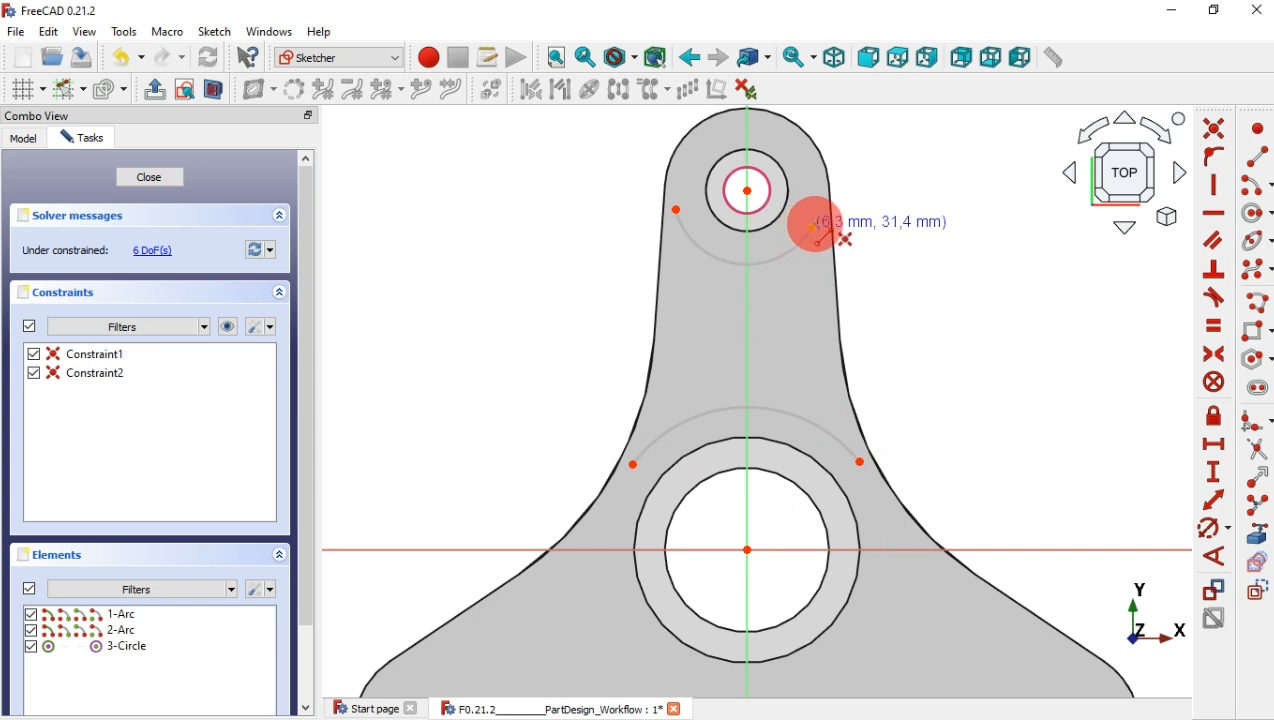
Step: Join the matching ends of the two arcs with straight lines on both sides to close the arm's recess profile
left_click(812, 228)
left_click(860, 461)
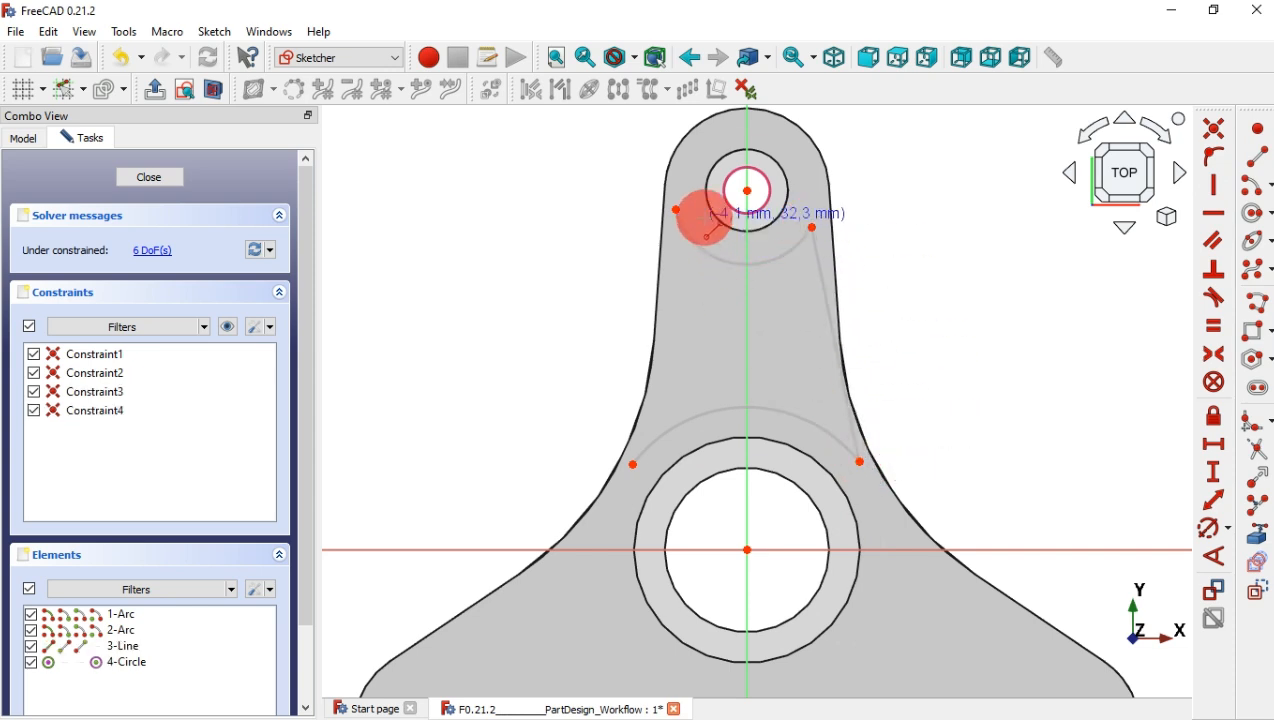
left_click(676, 209)
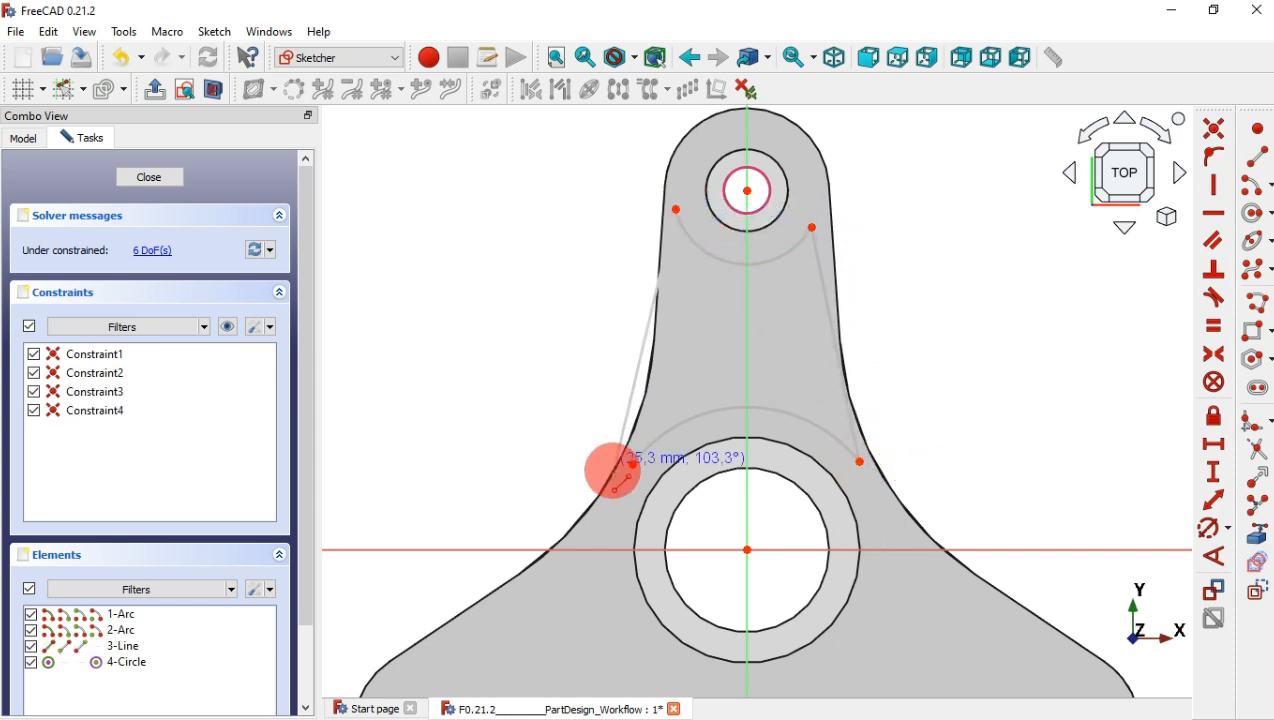
left_click(633, 464)
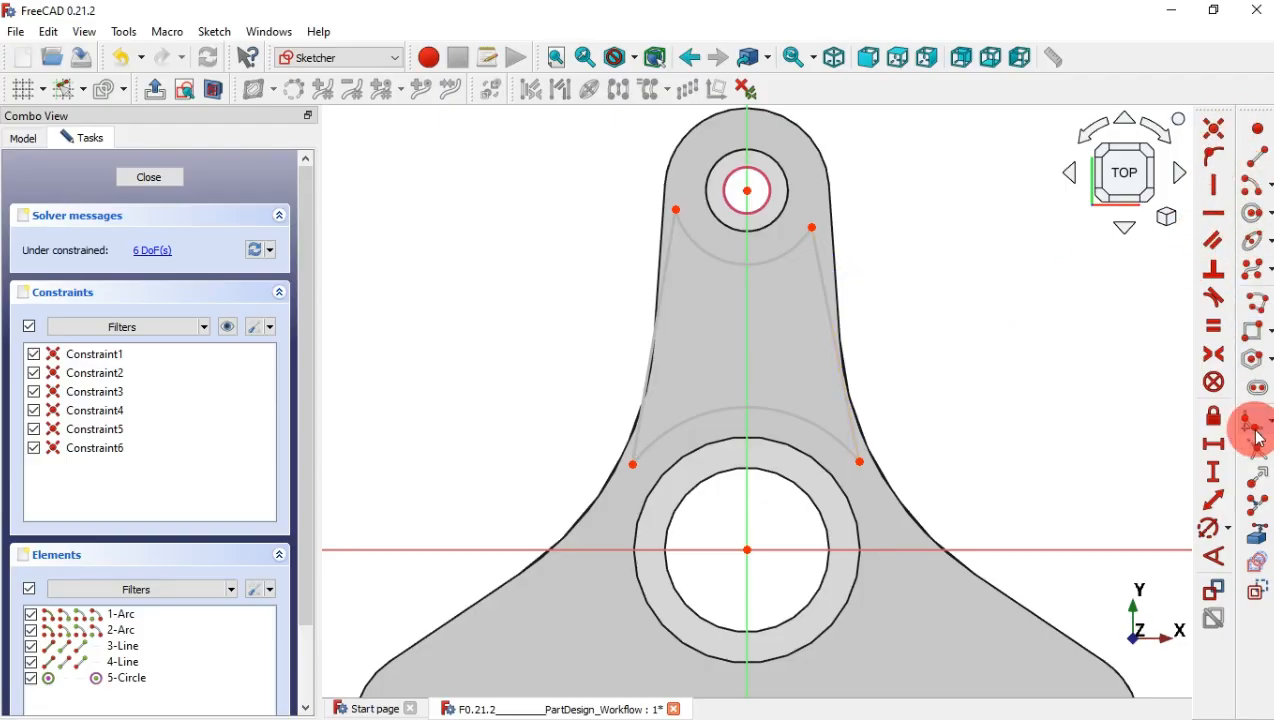
Step: Round all four corners of the recess profile with sketch fillets between the side lines and the arcs
left_click(784, 251)
left_click(817, 262)
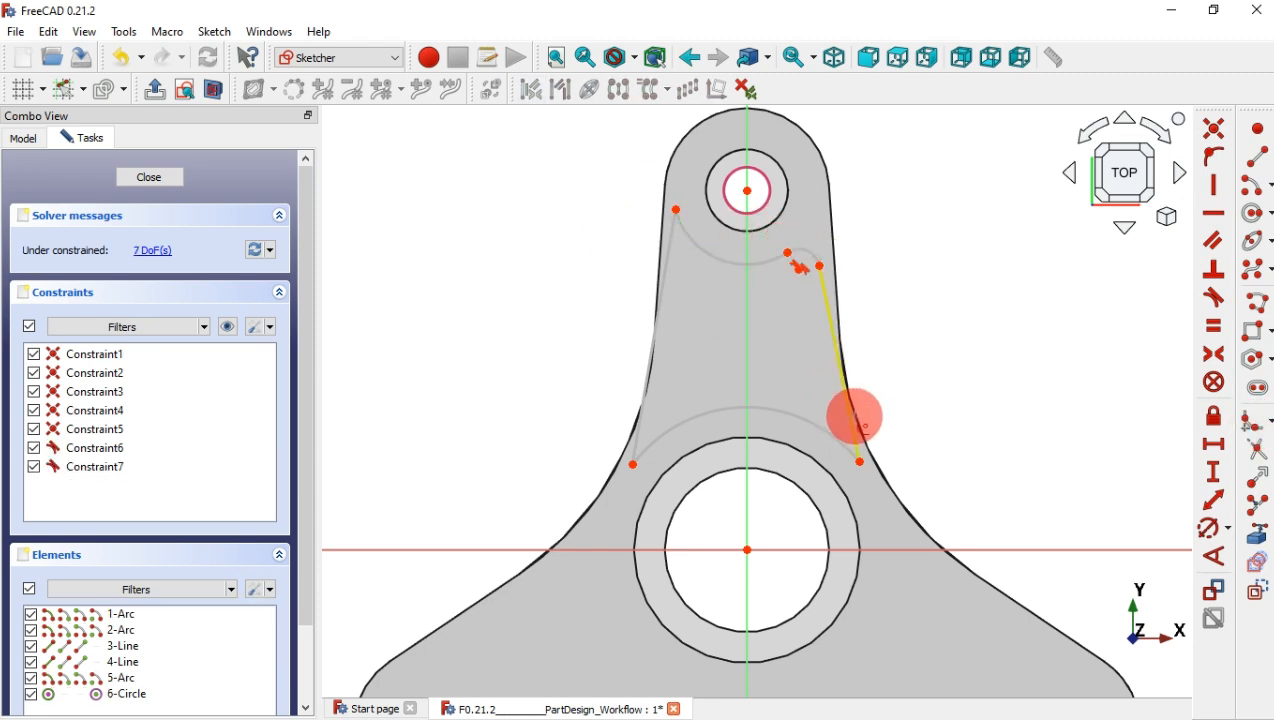
left_click(848, 410)
left_click(805, 427)
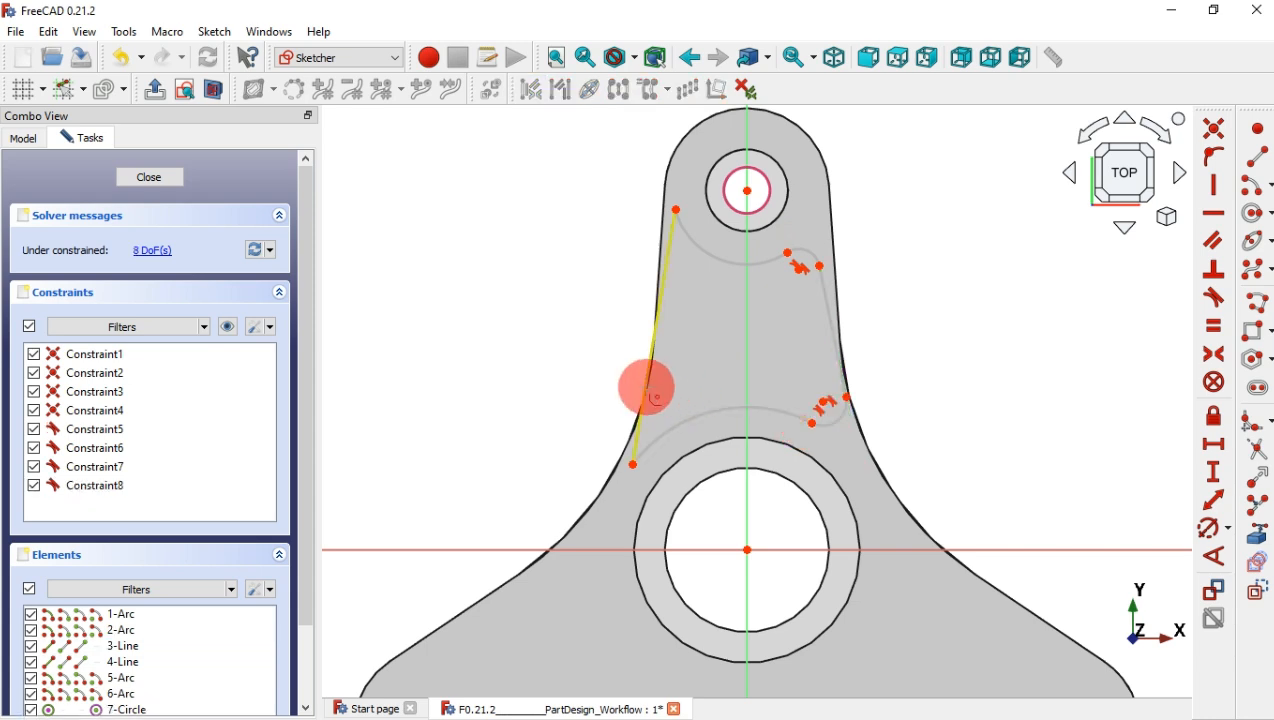
left_click(648, 386)
left_click(688, 420)
left_click(682, 243)
left_click(788, 234)
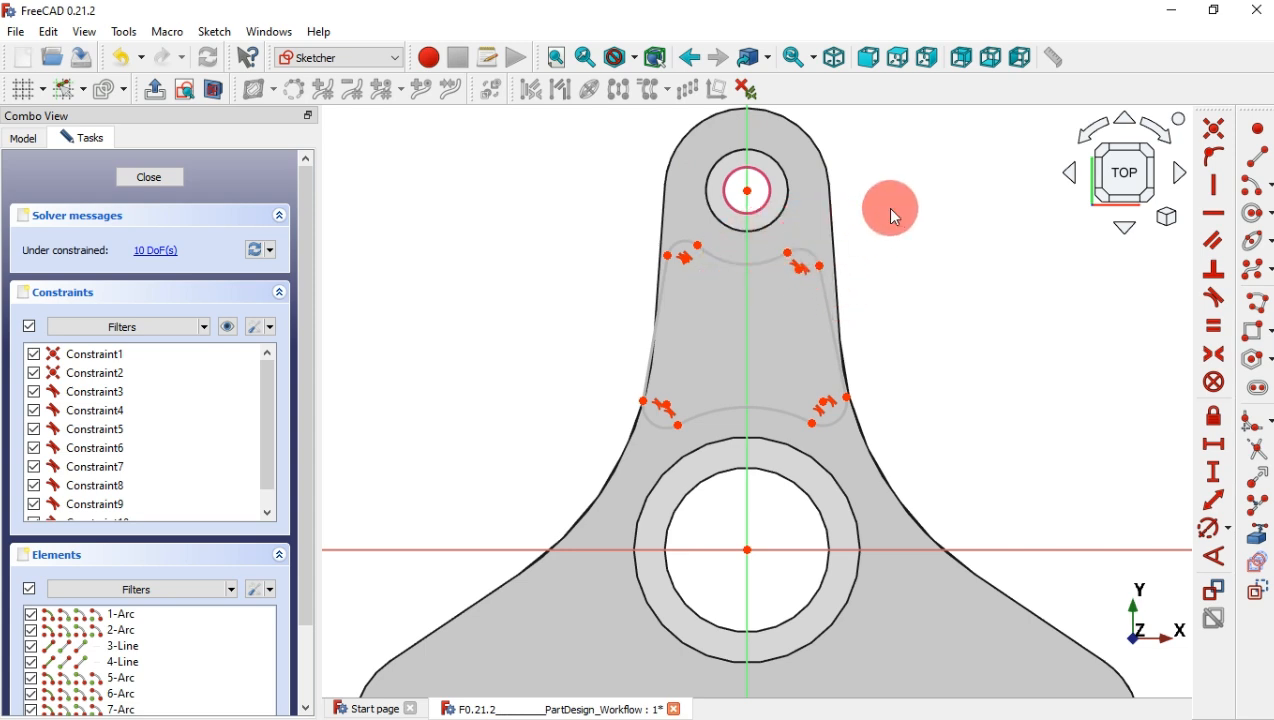
Step: Constrain the four corner fillets of the recess profile to equal radii
left_click(845, 428)
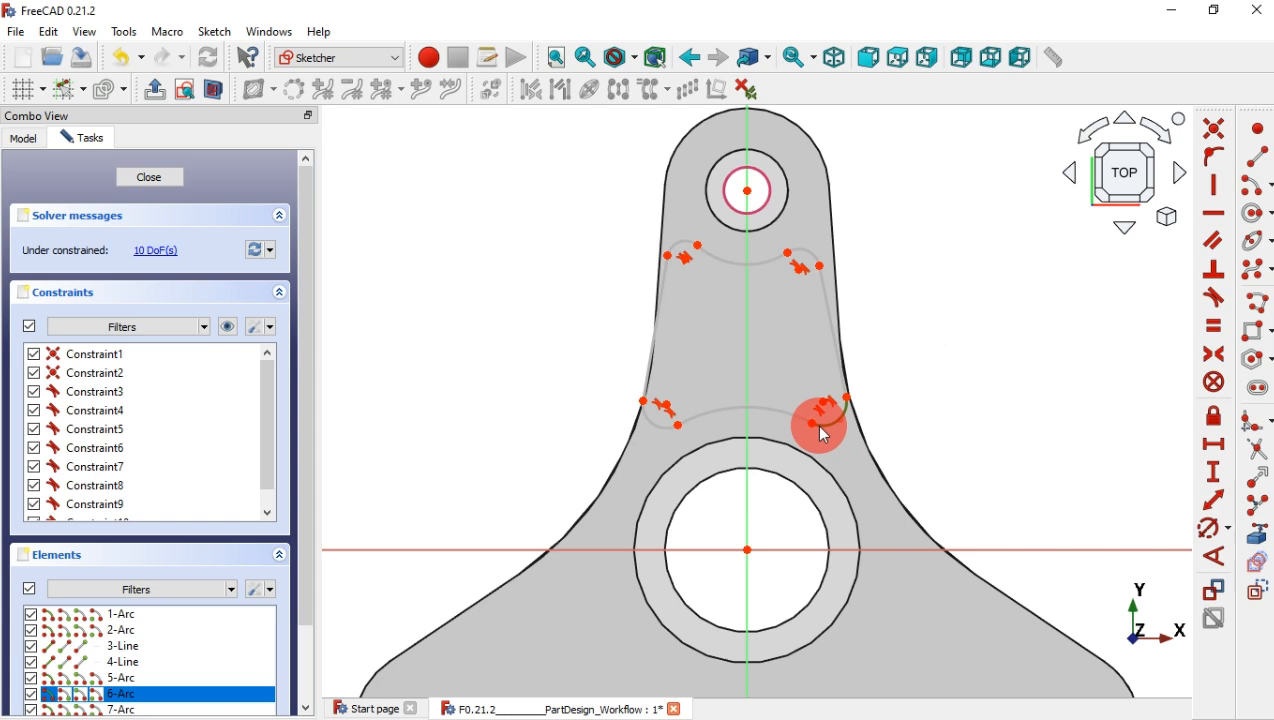
left_click(664, 424)
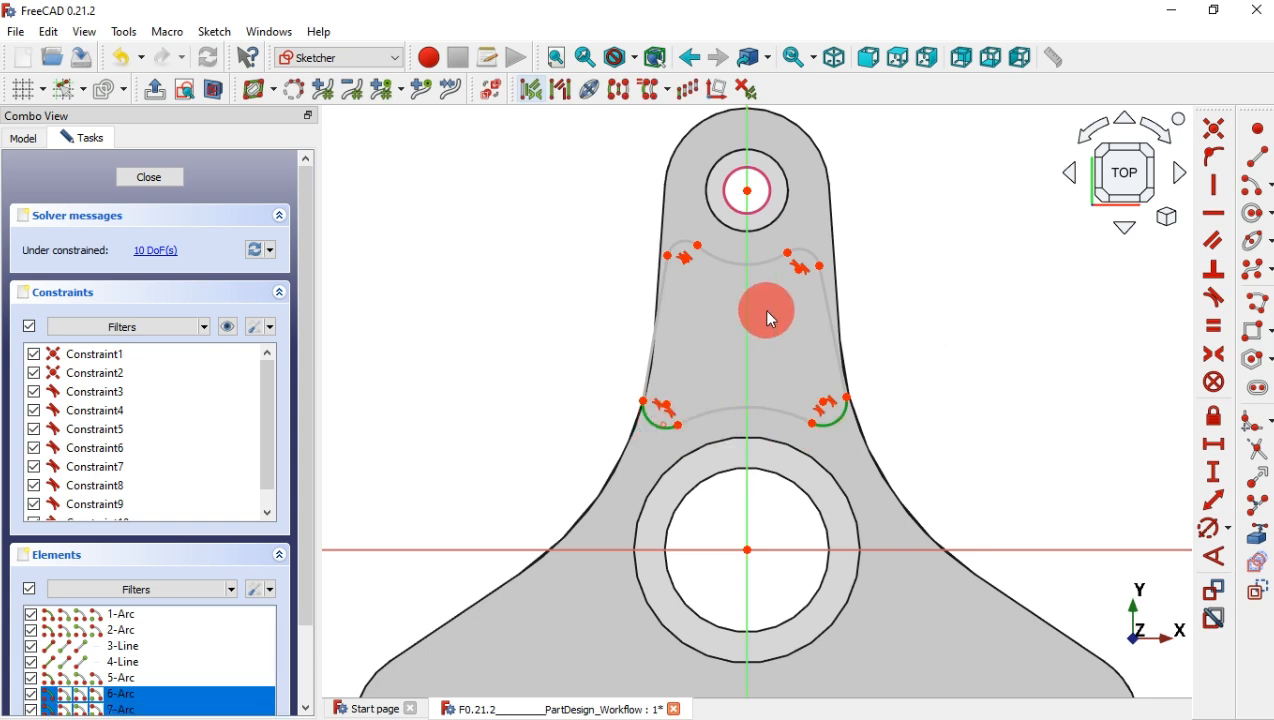
left_click(813, 257)
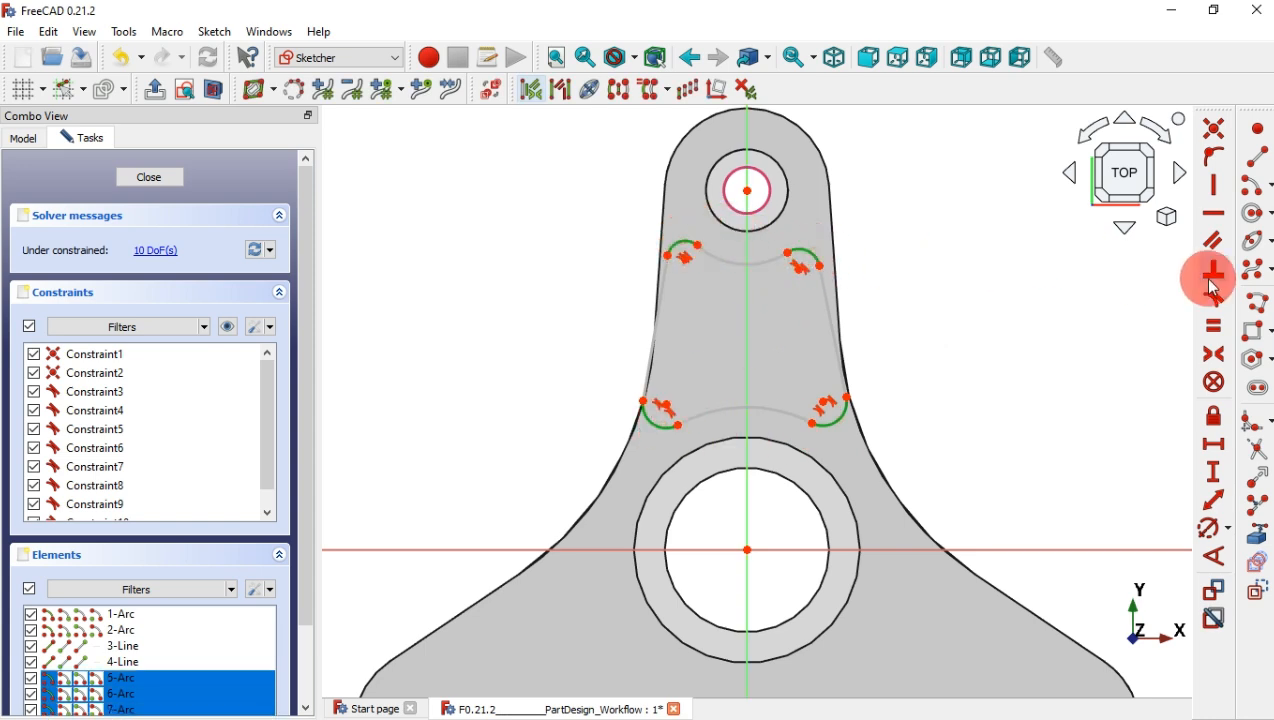
left_click(1215, 325)
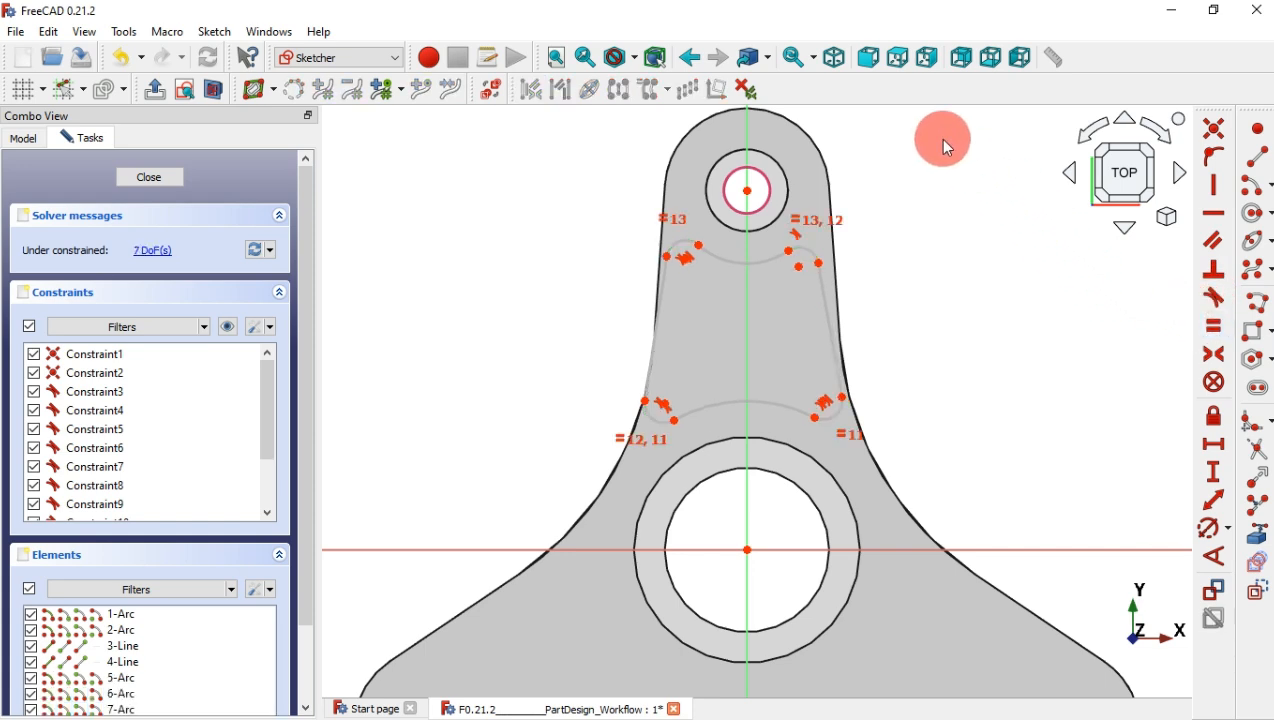
Step: Hide the existing constraint markers and align the upper pair and the lower pair of corner fillets horizontally
left_click(229, 329)
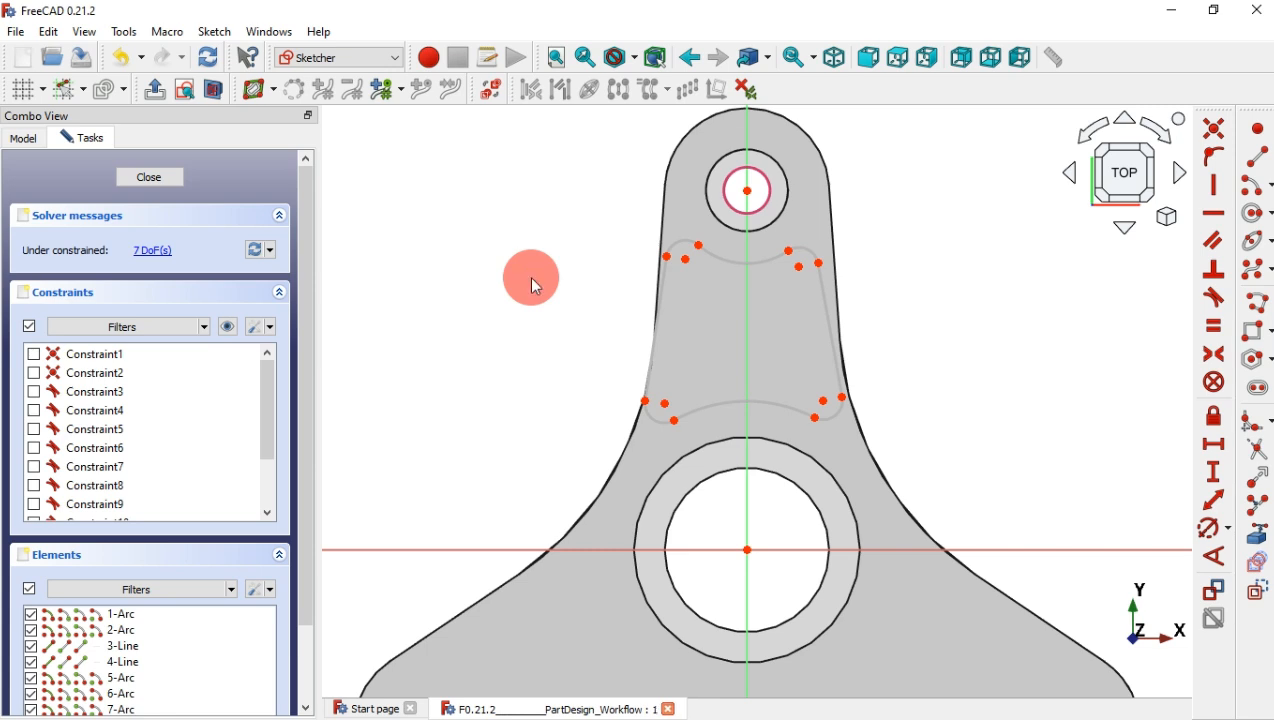
left_click(1215, 216)
left_click(686, 260)
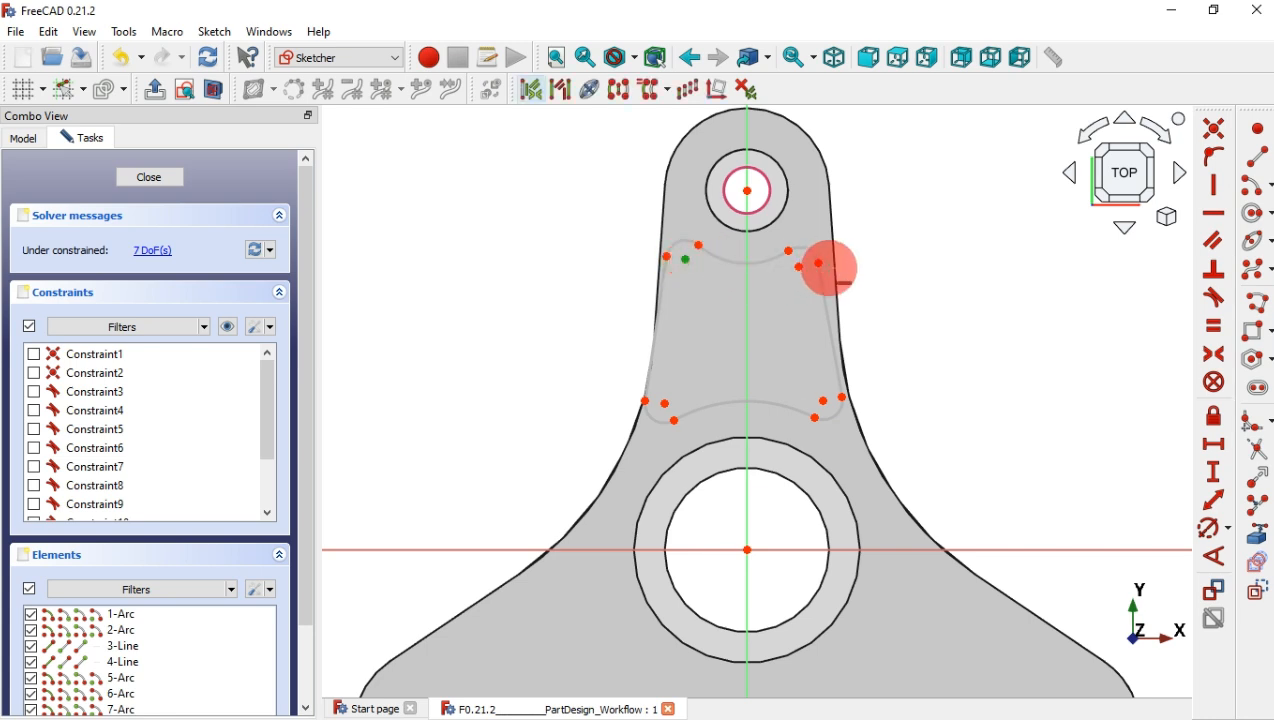
left_click(798, 267)
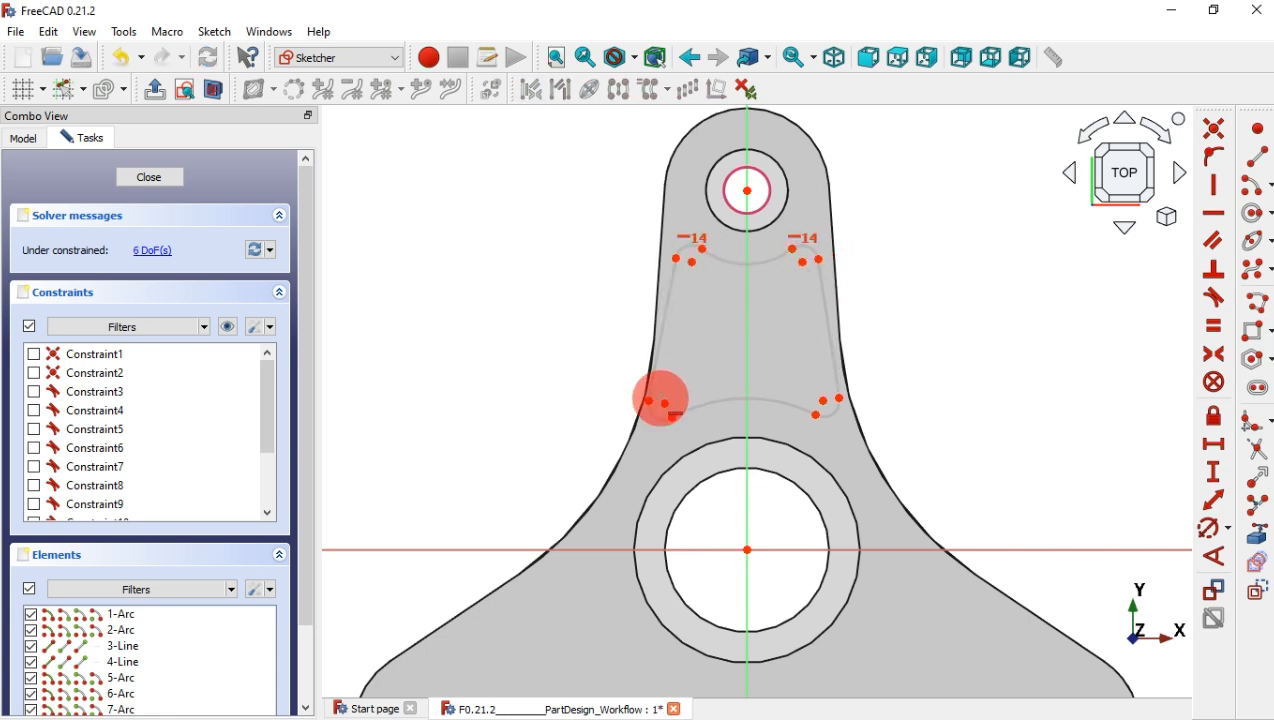
left_click(665, 403)
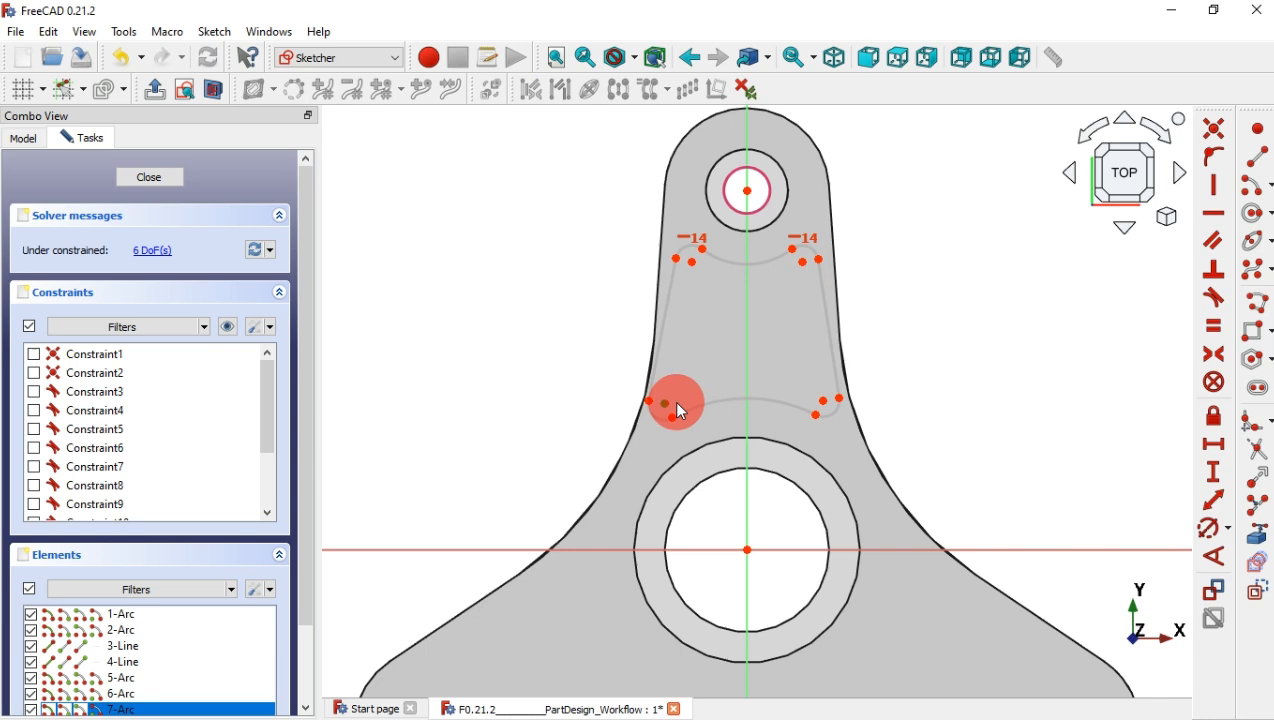
left_click(838, 398)
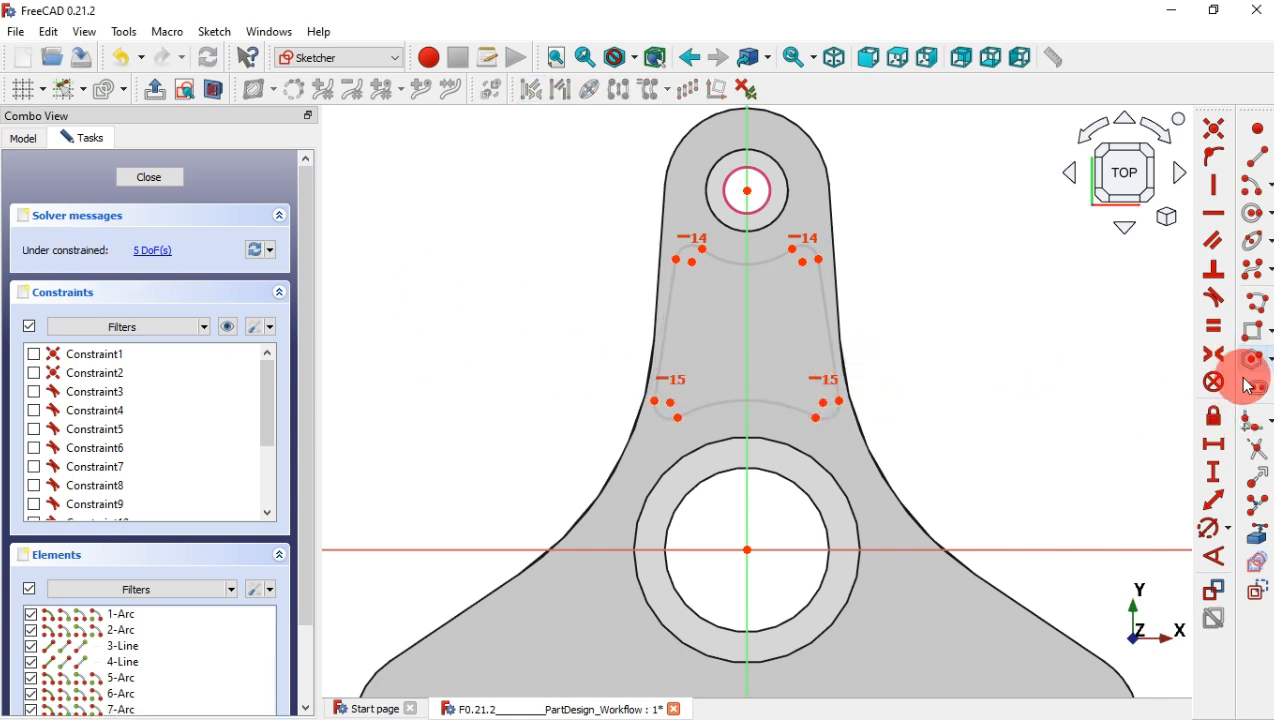
Step: Set the radius of the recess profile's corner fillets to 1 mm
left_click(1211, 529)
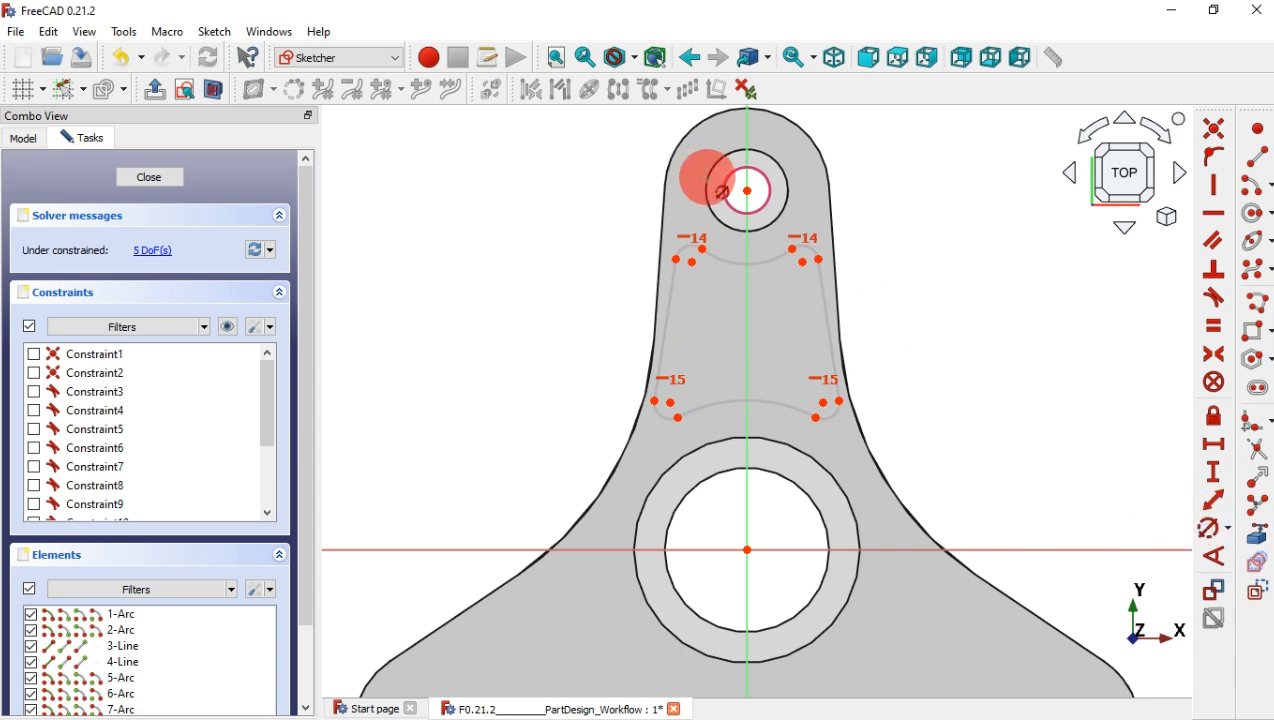
left_click(803, 250)
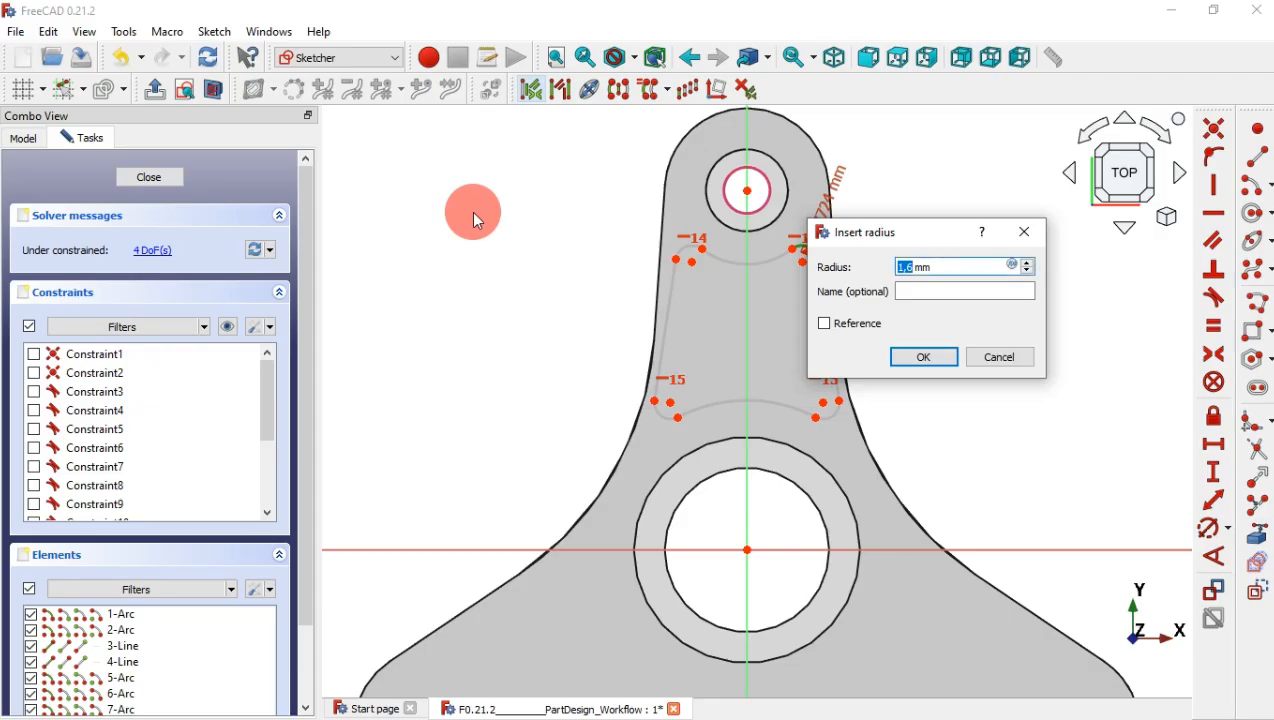
key("Return")
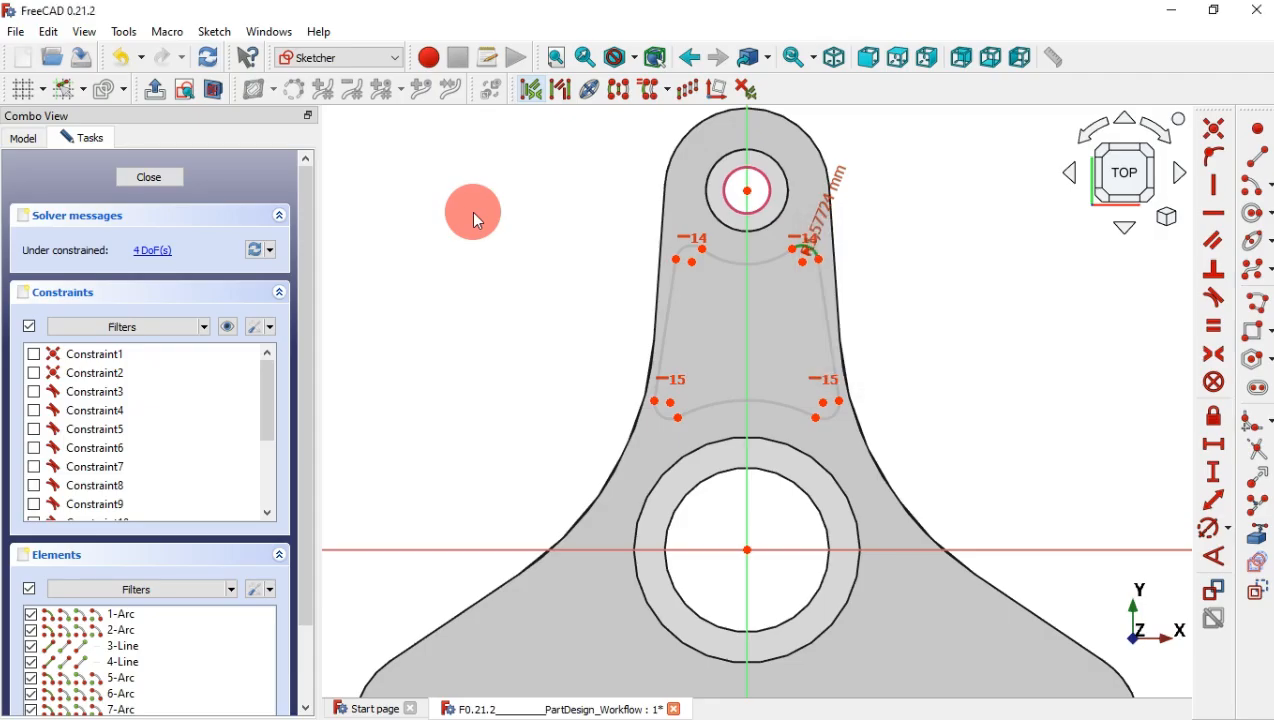
Step: Set the hub-side arc's radius to 11 mm and the hole-side arc's radius to 7 mm
left_click(726, 393)
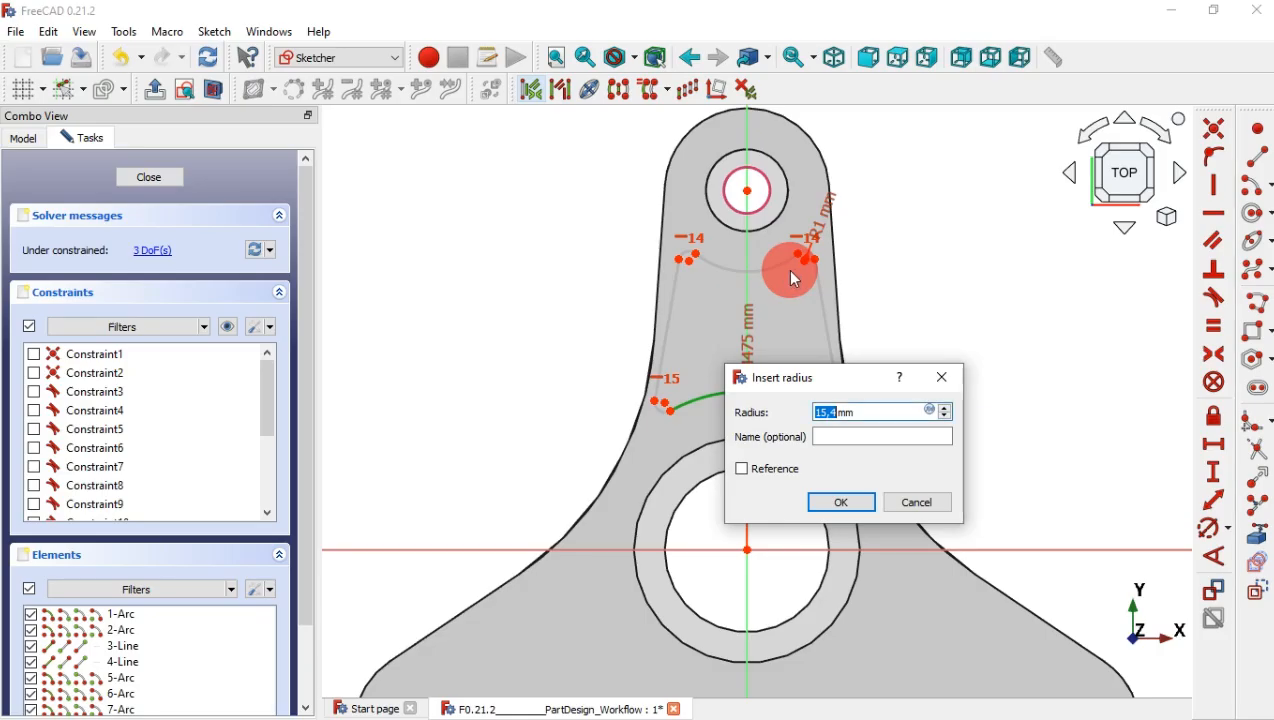
type("11")
key("Return")
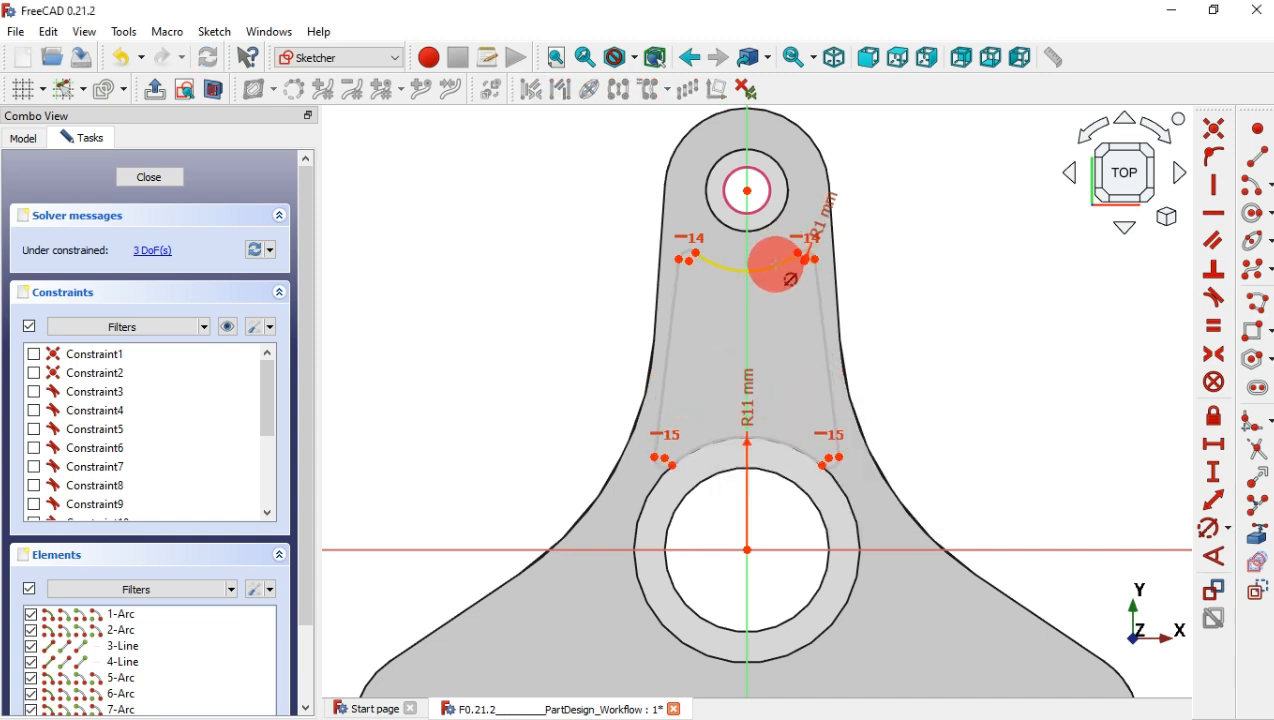
left_click(775, 270)
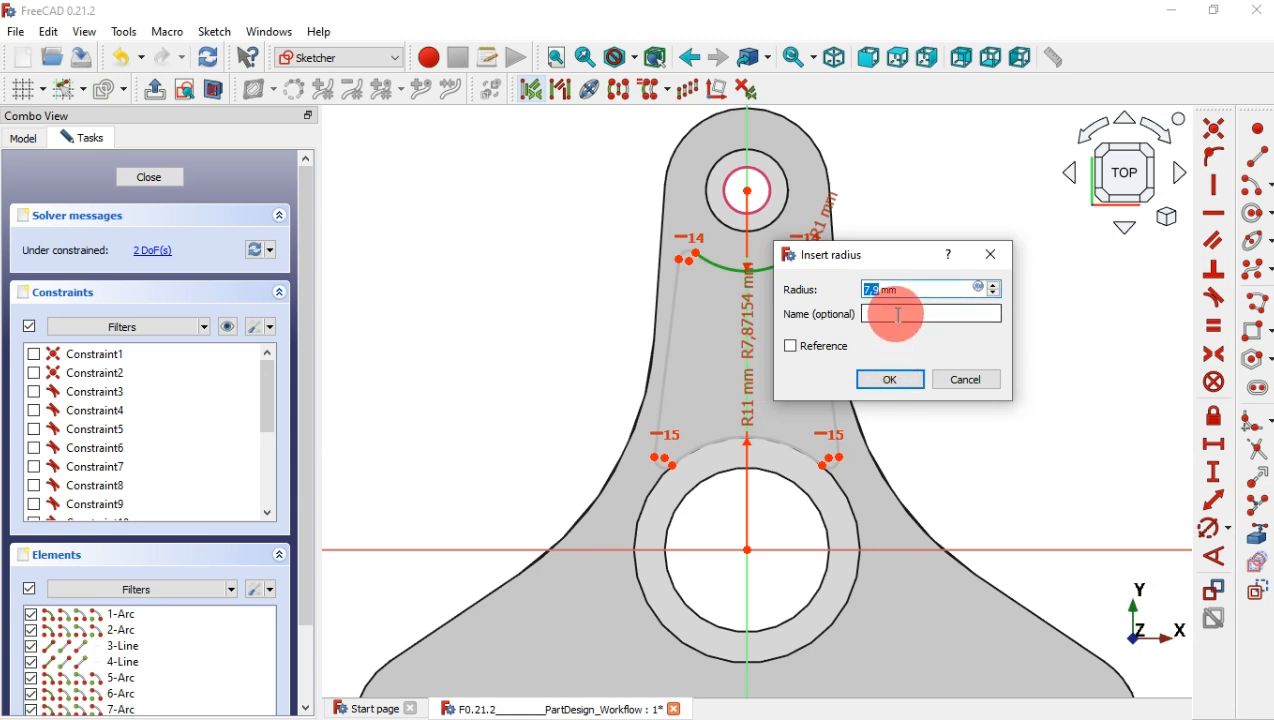
key("Return")
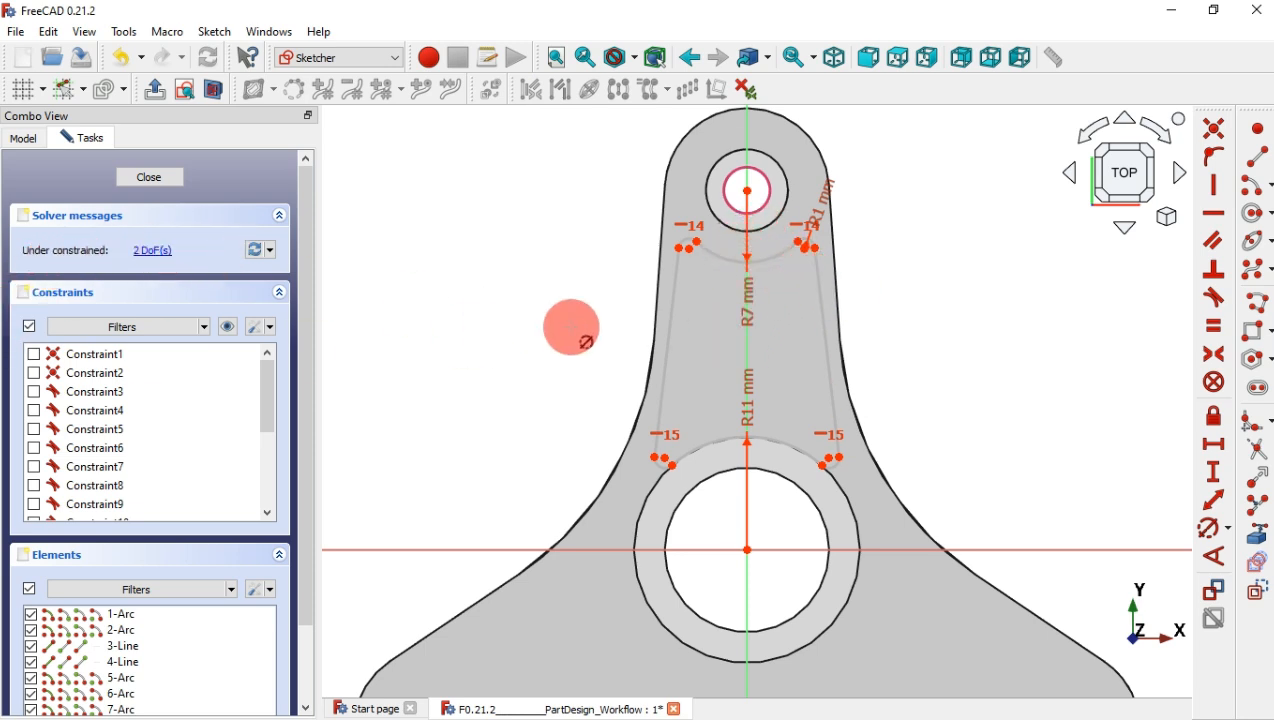
Step: Import the arm's right outer edge into the recess sketch as external geometry
left_click(1258, 540)
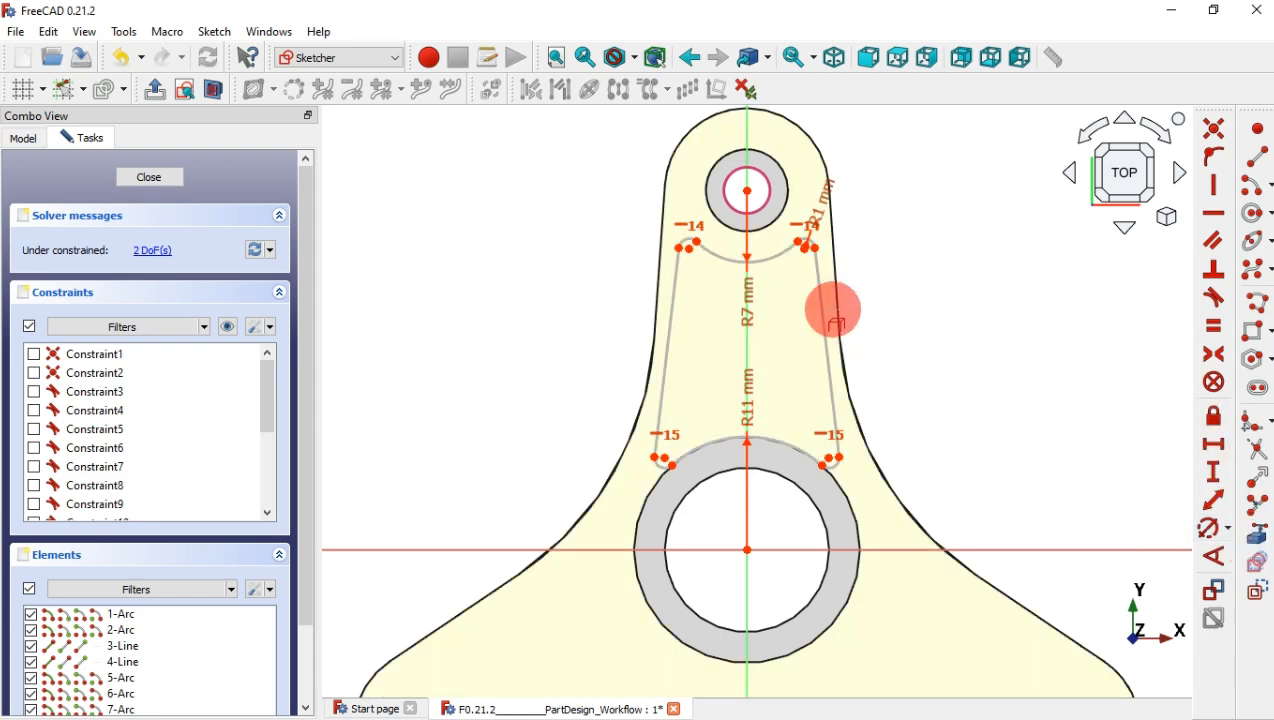
left_click(841, 297)
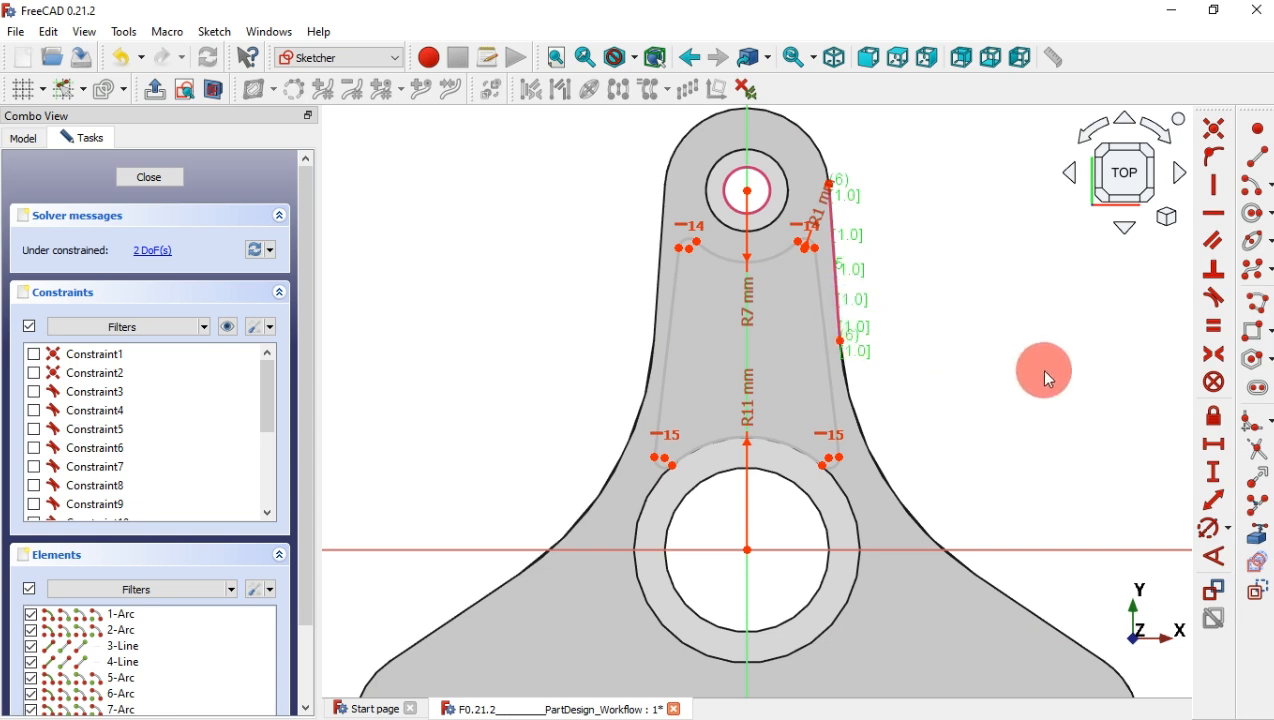
scroll(806, 218, "up", 1)
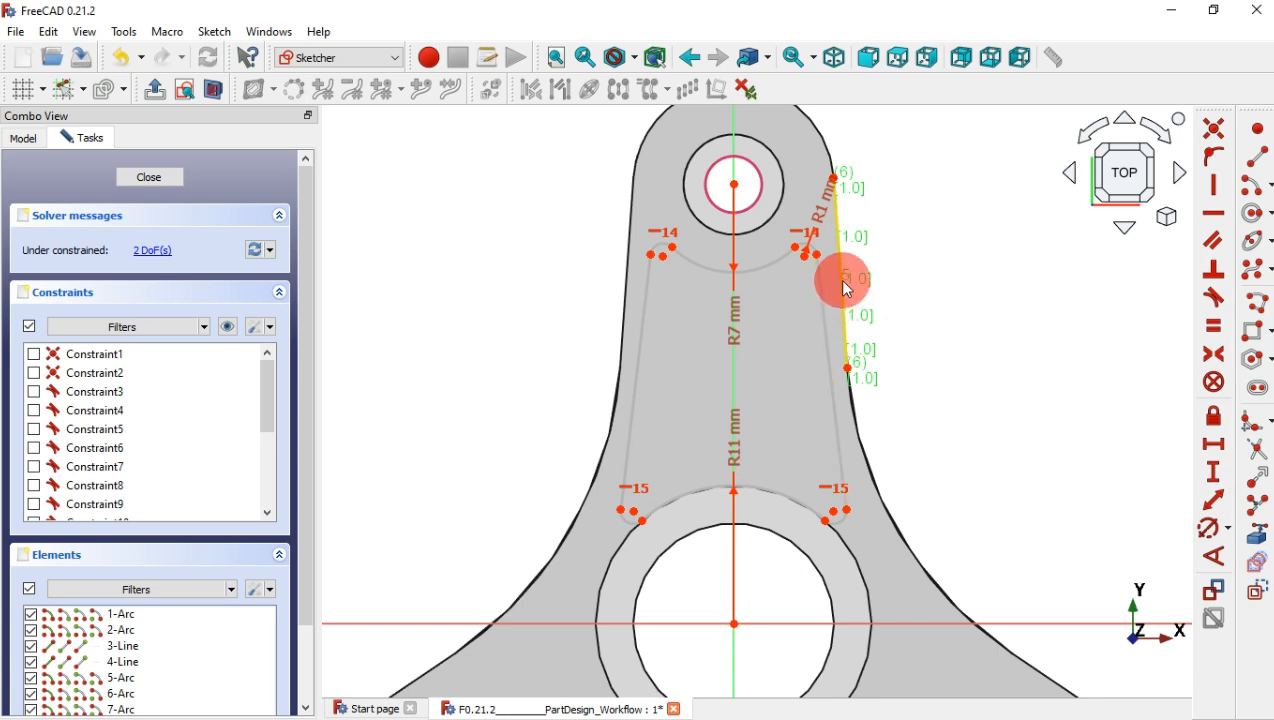
Step: Try to make the recess profile's right side line parallel to the imported arm edge
left_click(1212, 245)
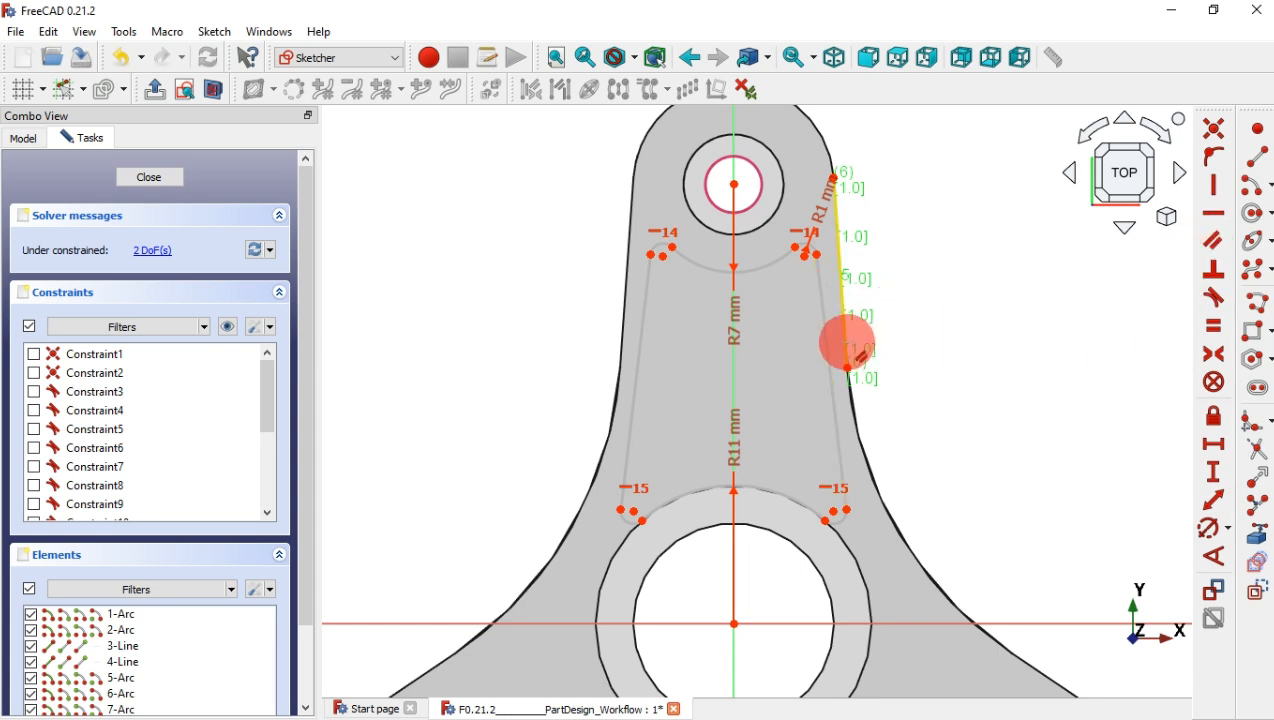
left_click(828, 335)
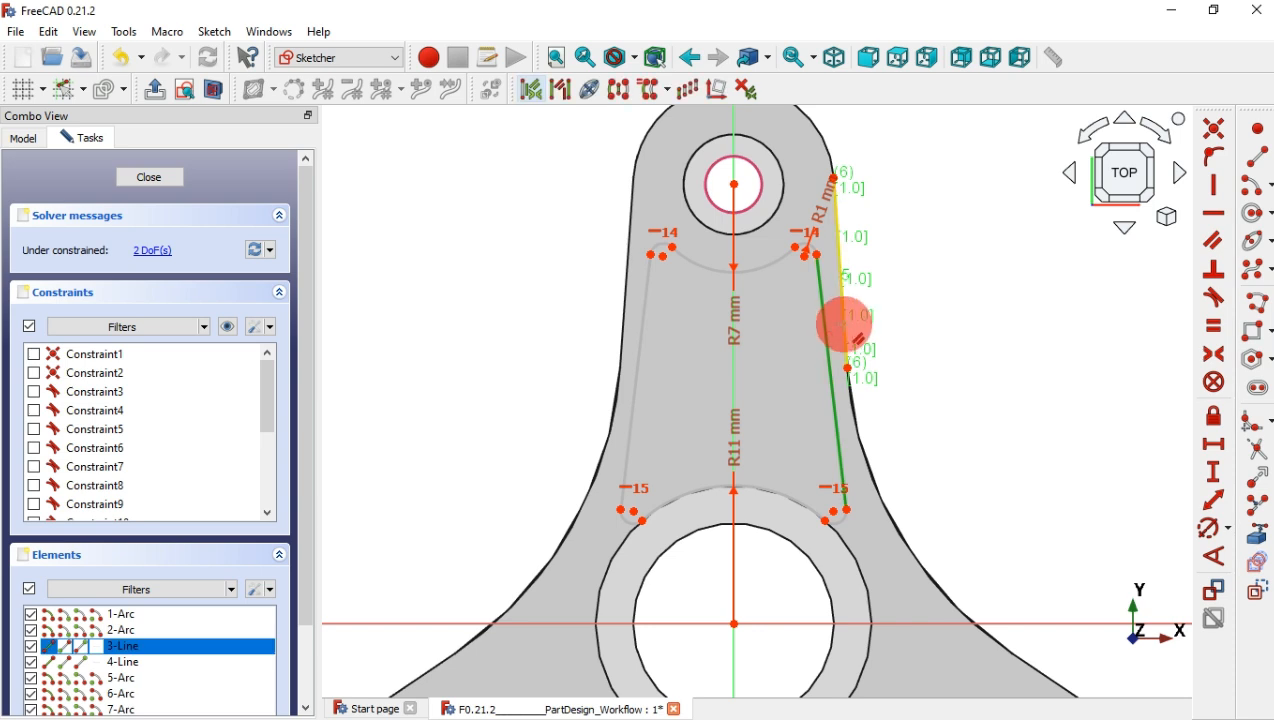
left_click(844, 318)
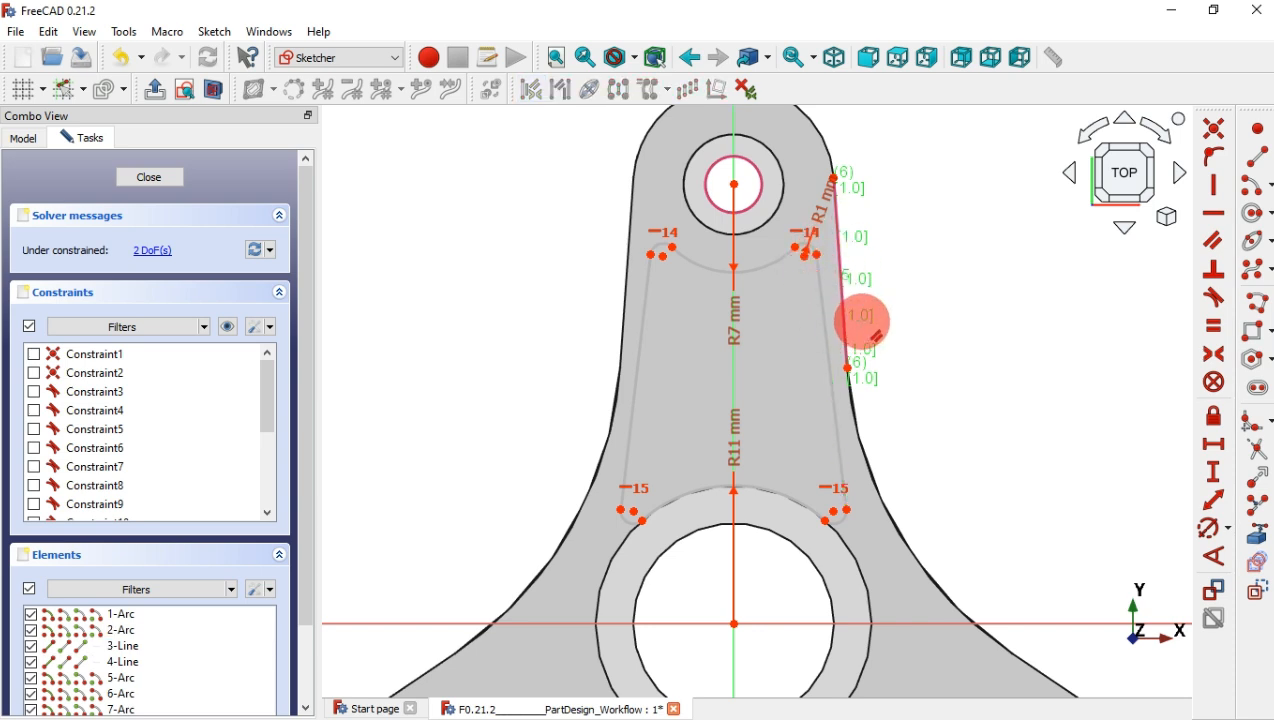
middle_click_drag(909, 313, 936, 364)
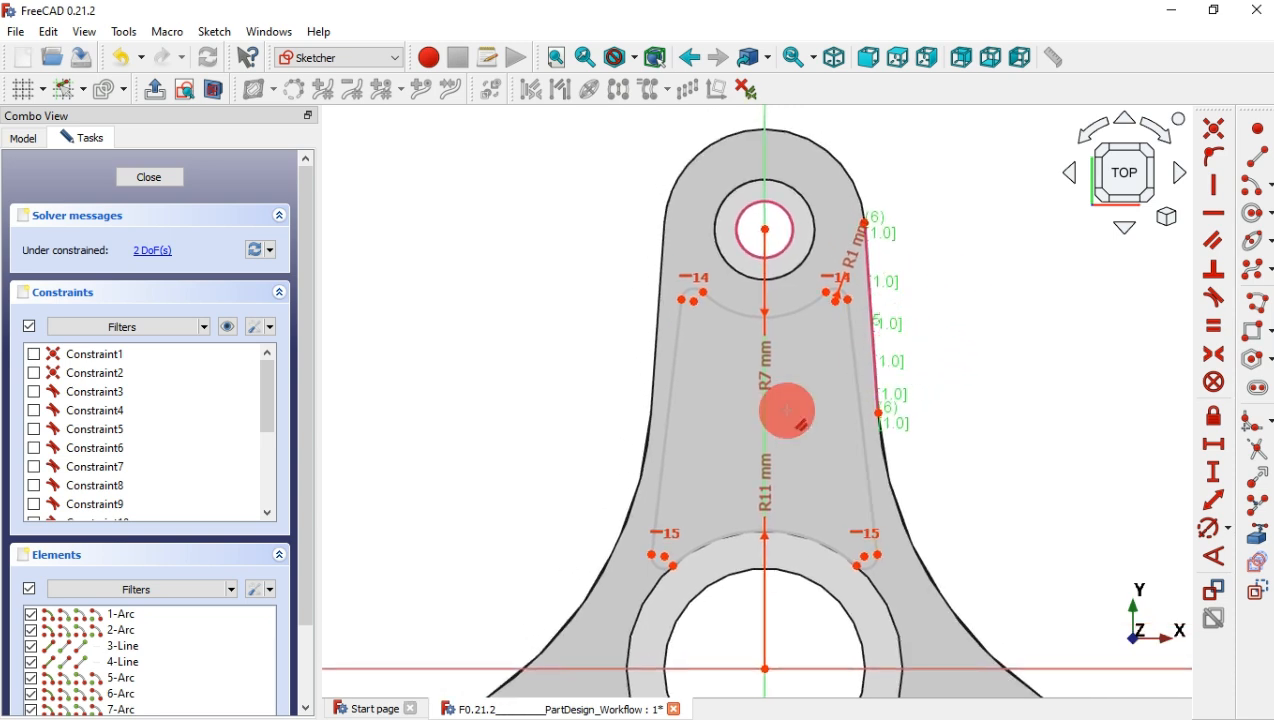
Step: Hide all constraint markers and draw a construction line over the imported arm edge, joining its two endpoints
left_click(228, 327)
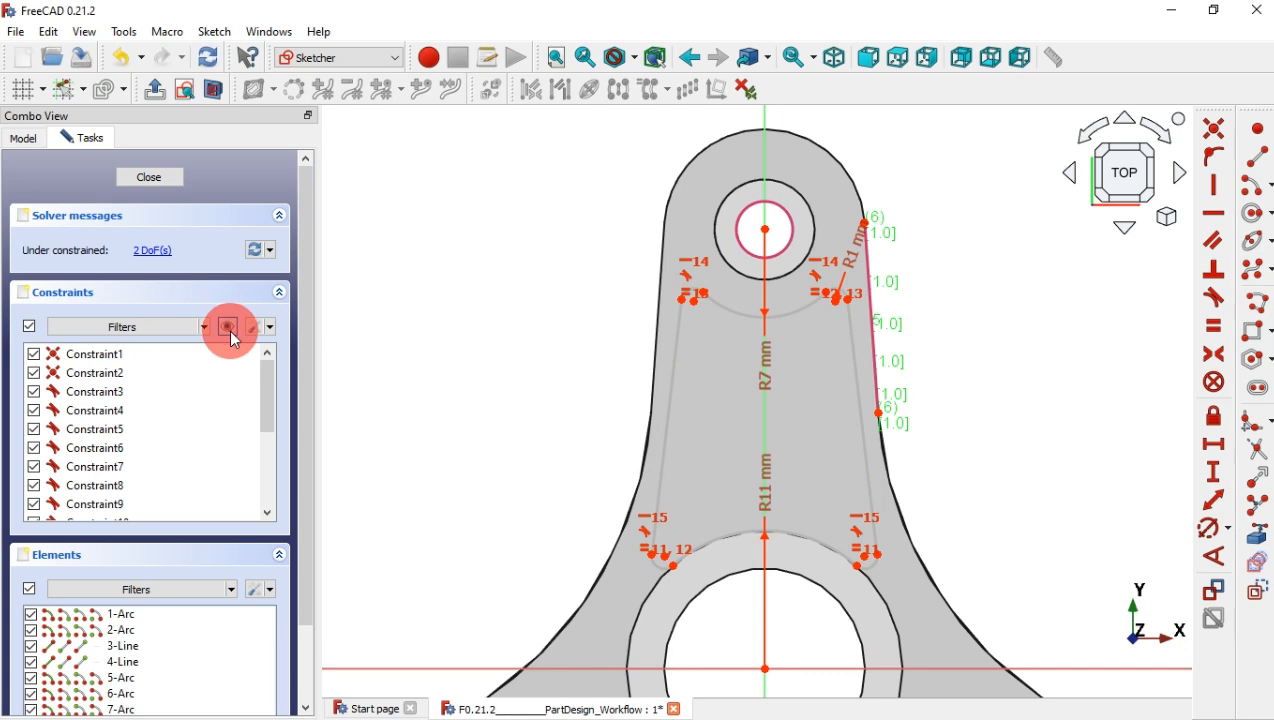
left_click(229, 329)
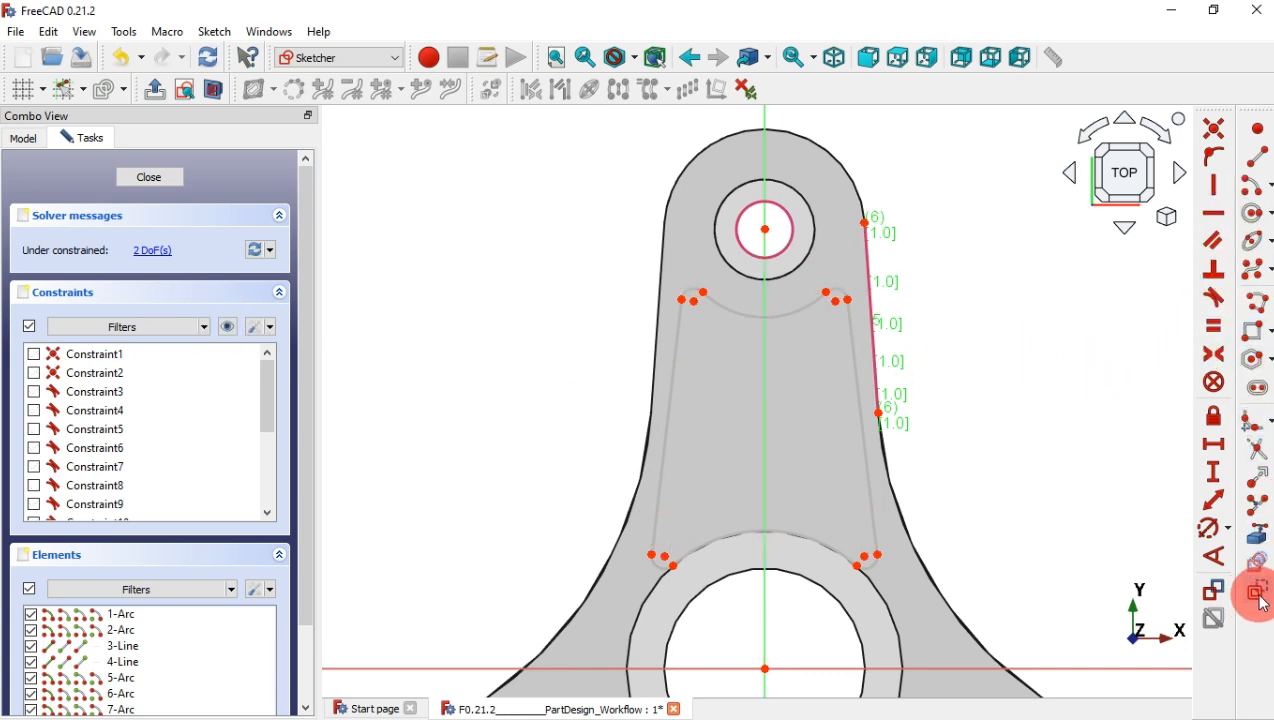
left_click(1264, 160)
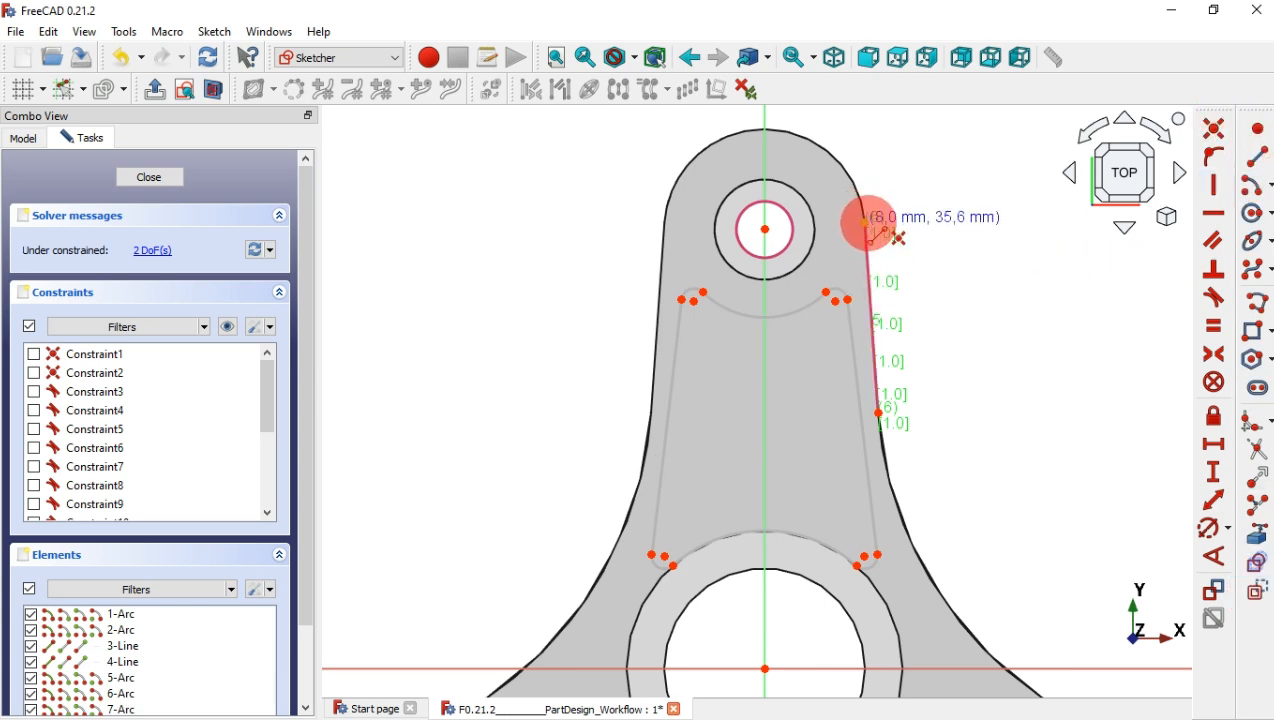
left_click(866, 222)
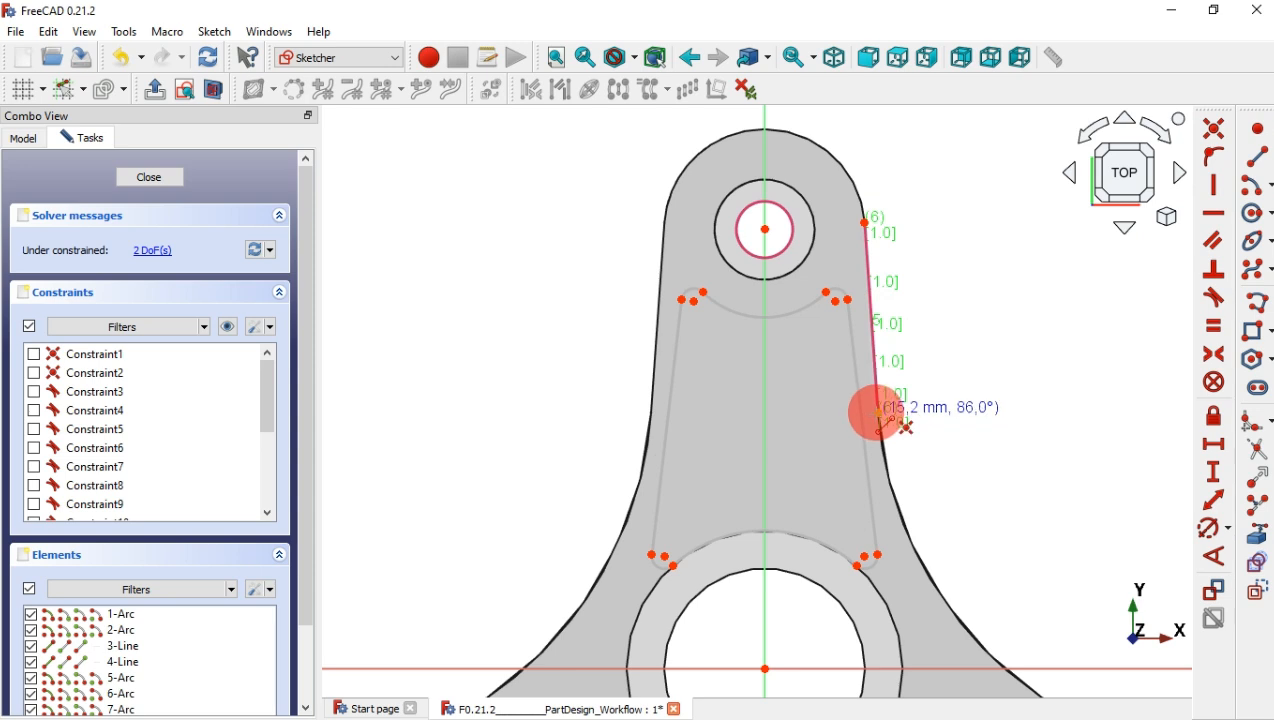
left_click(877, 412)
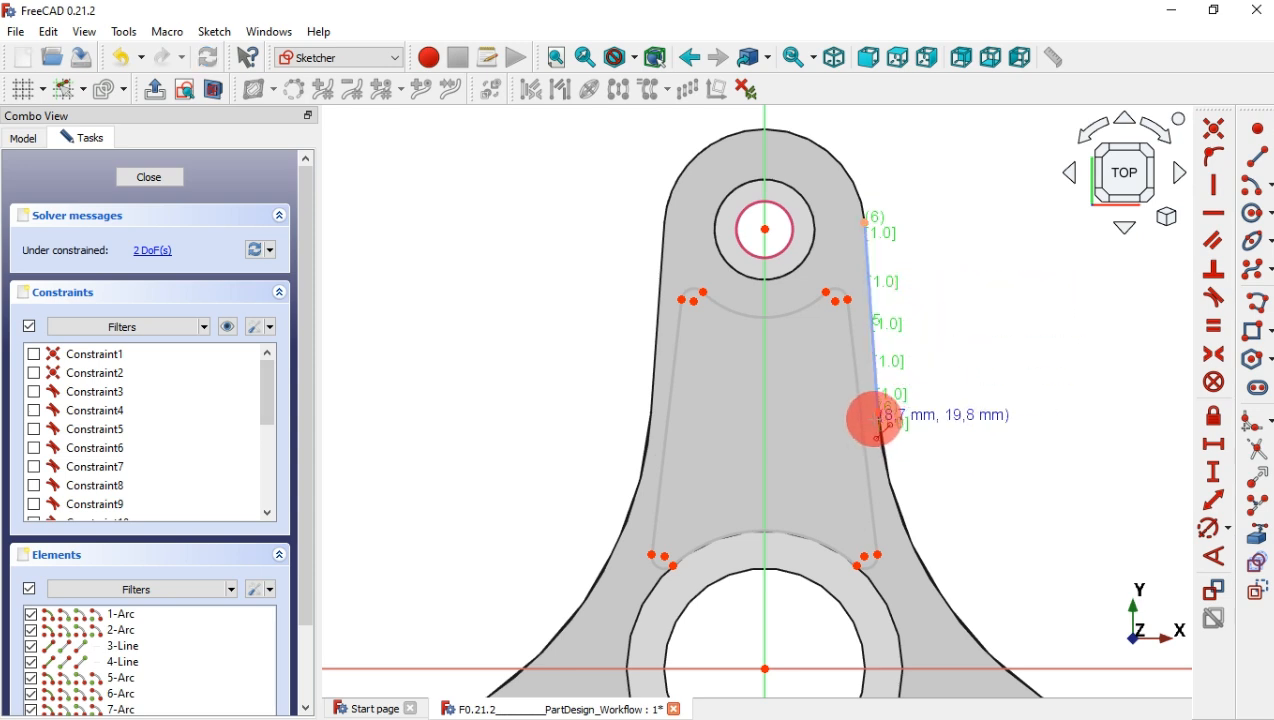
Step: Draw a short construction line about 1.7 mm long from the arm edge's lower endpoint to the recess's right side line
left_click(860, 428)
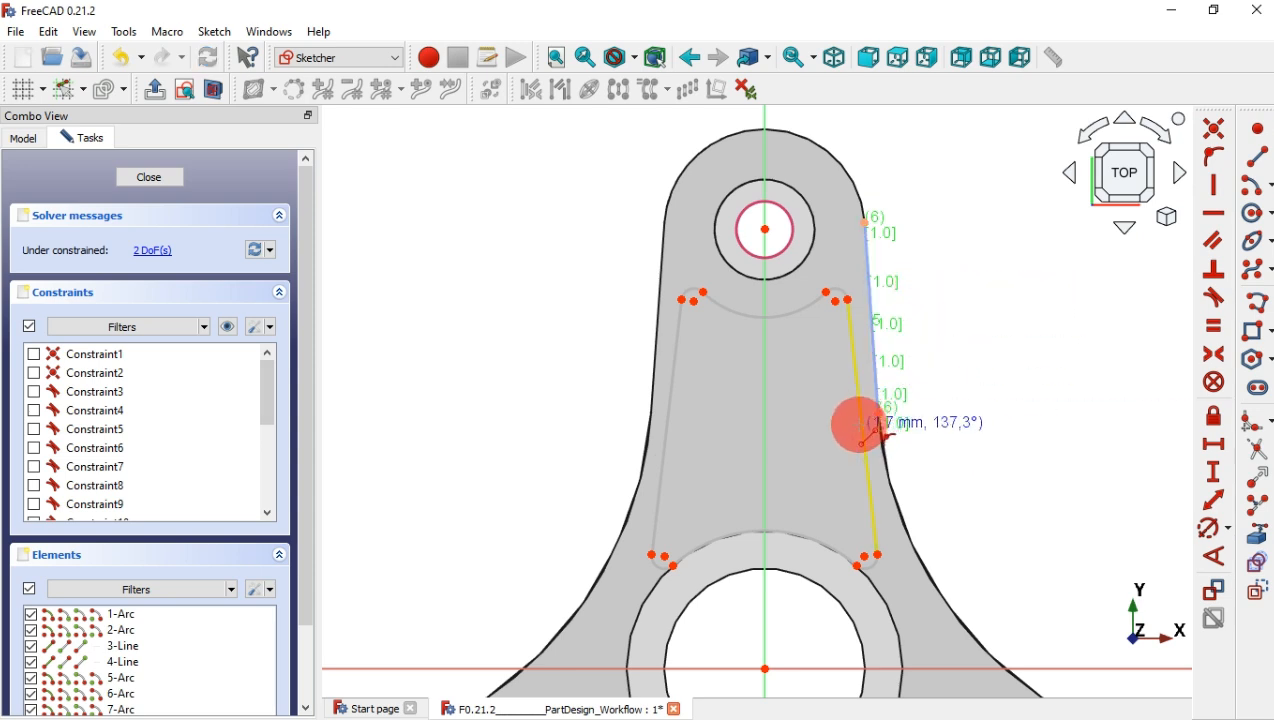
left_click(877, 417)
scroll(877, 370, "up", 2)
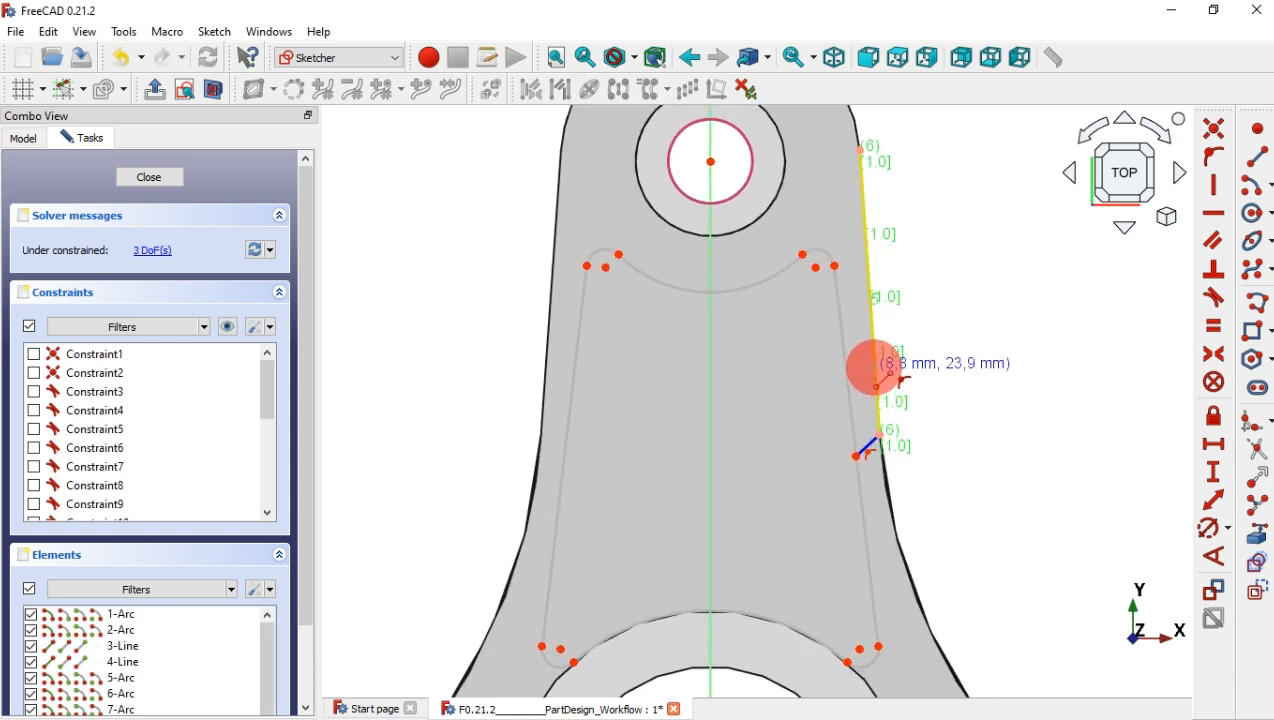
Step: Constrain the recess's right side line parallel to the construction line on the arm edge, and the short construction line perpendicular to it
scroll(877, 386, "down", 1)
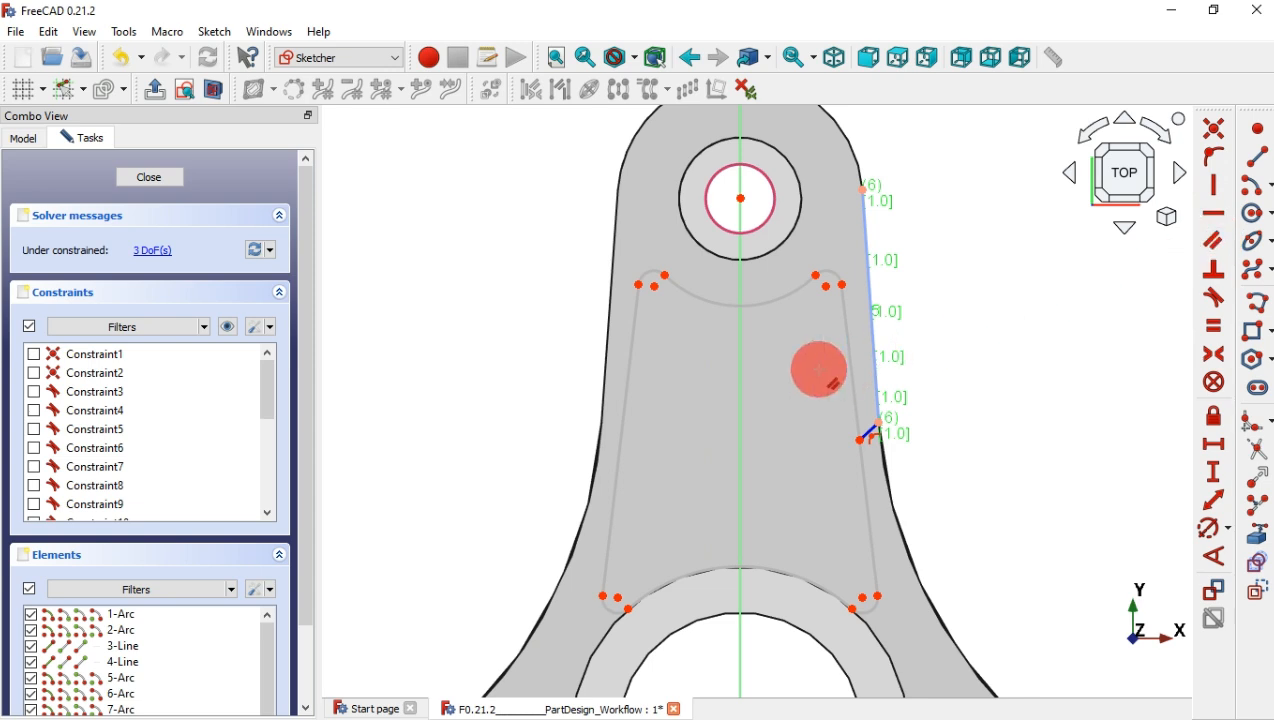
left_click(848, 341)
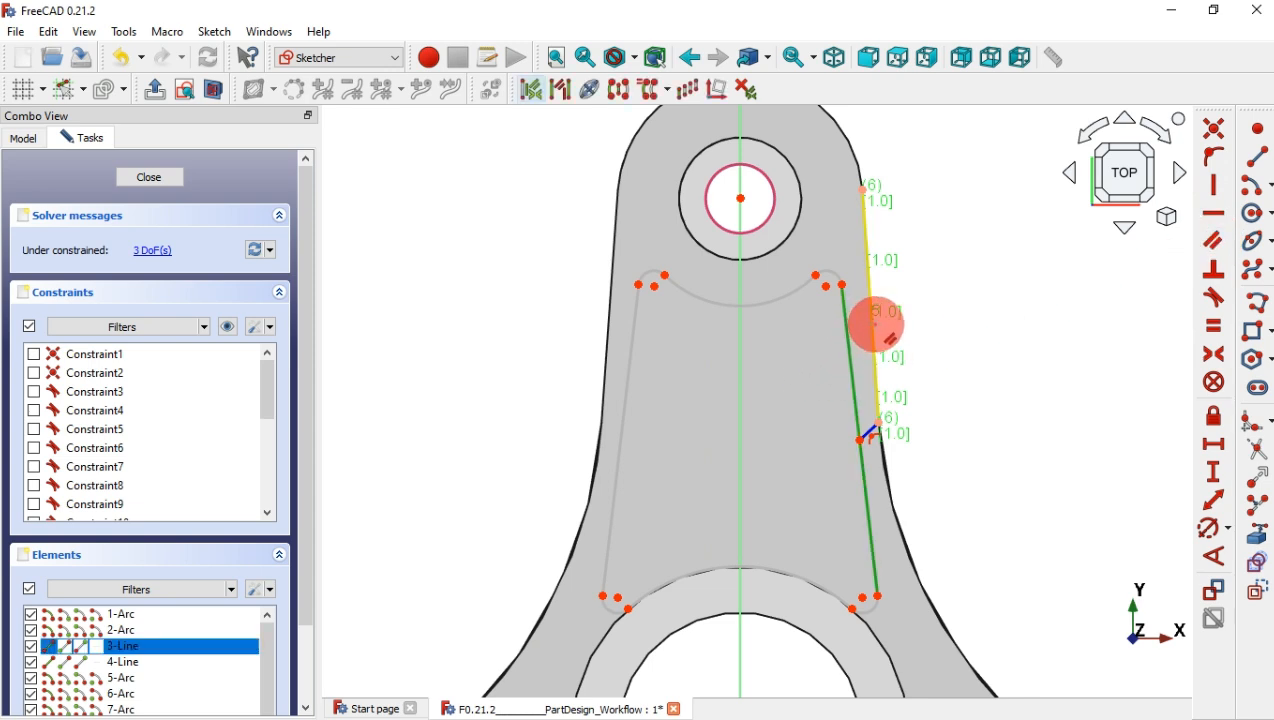
left_click(874, 325)
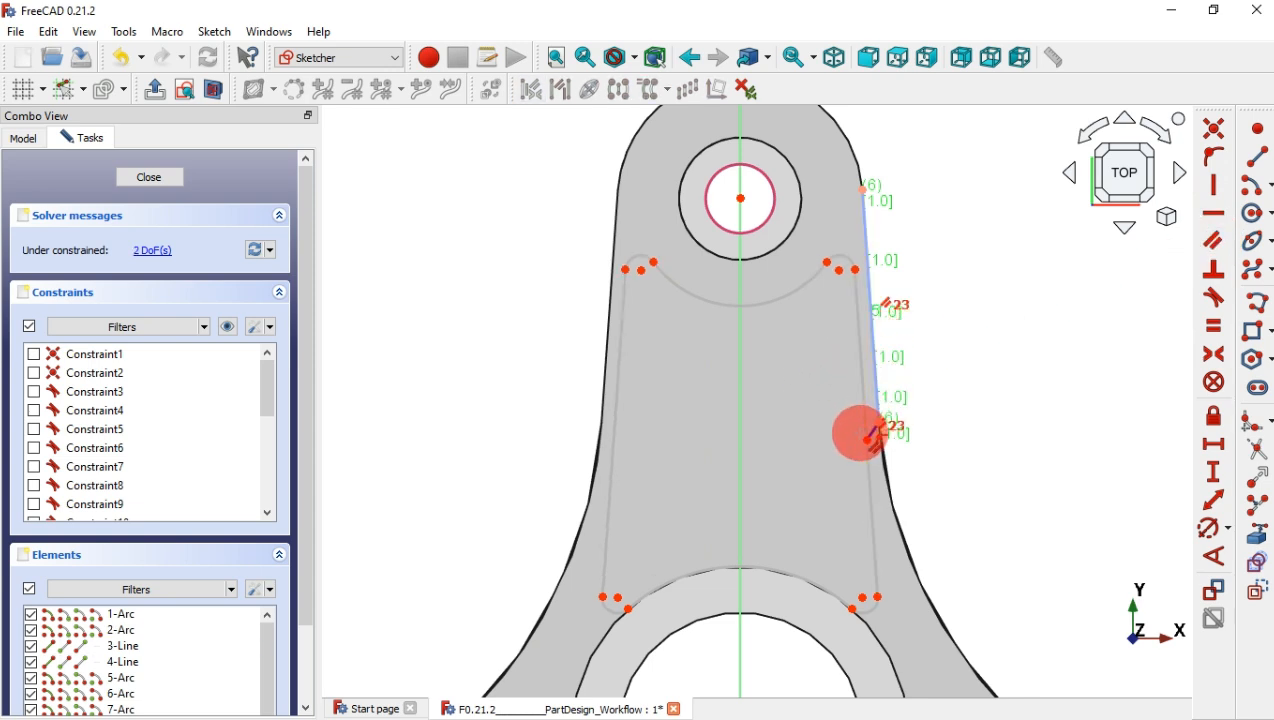
scroll(1112, 348, "up", 3)
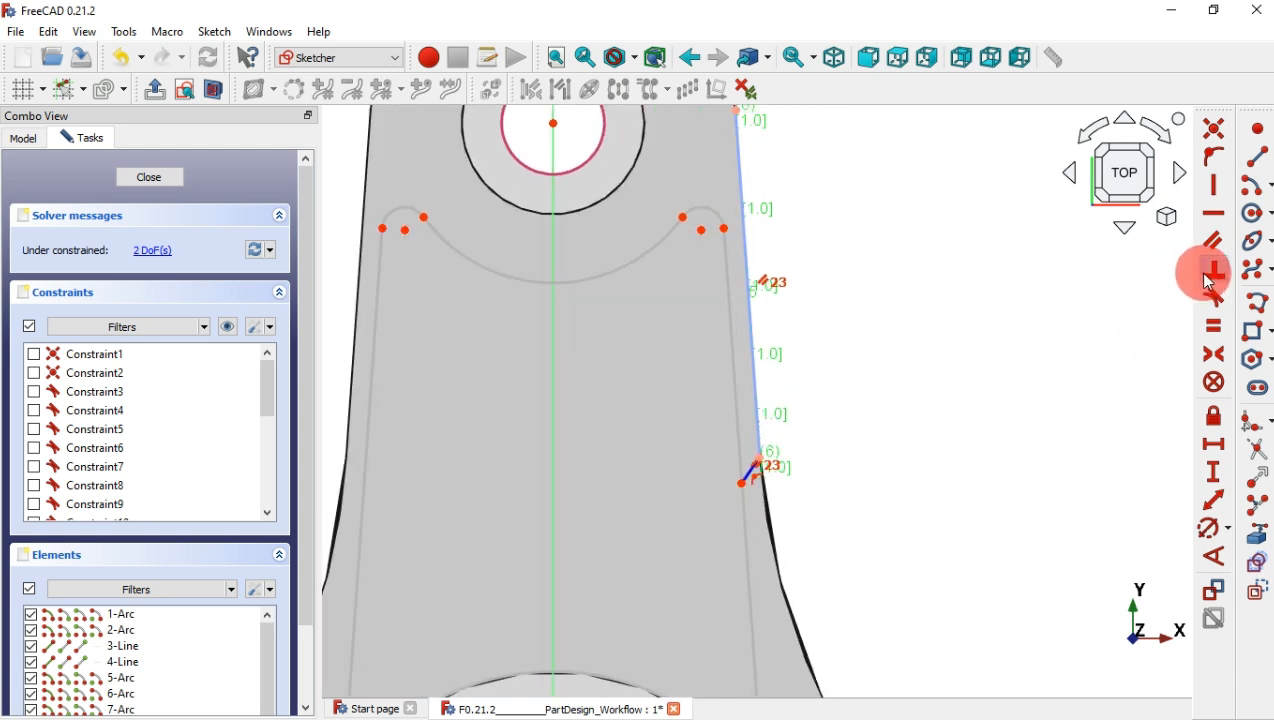
left_click(1204, 274)
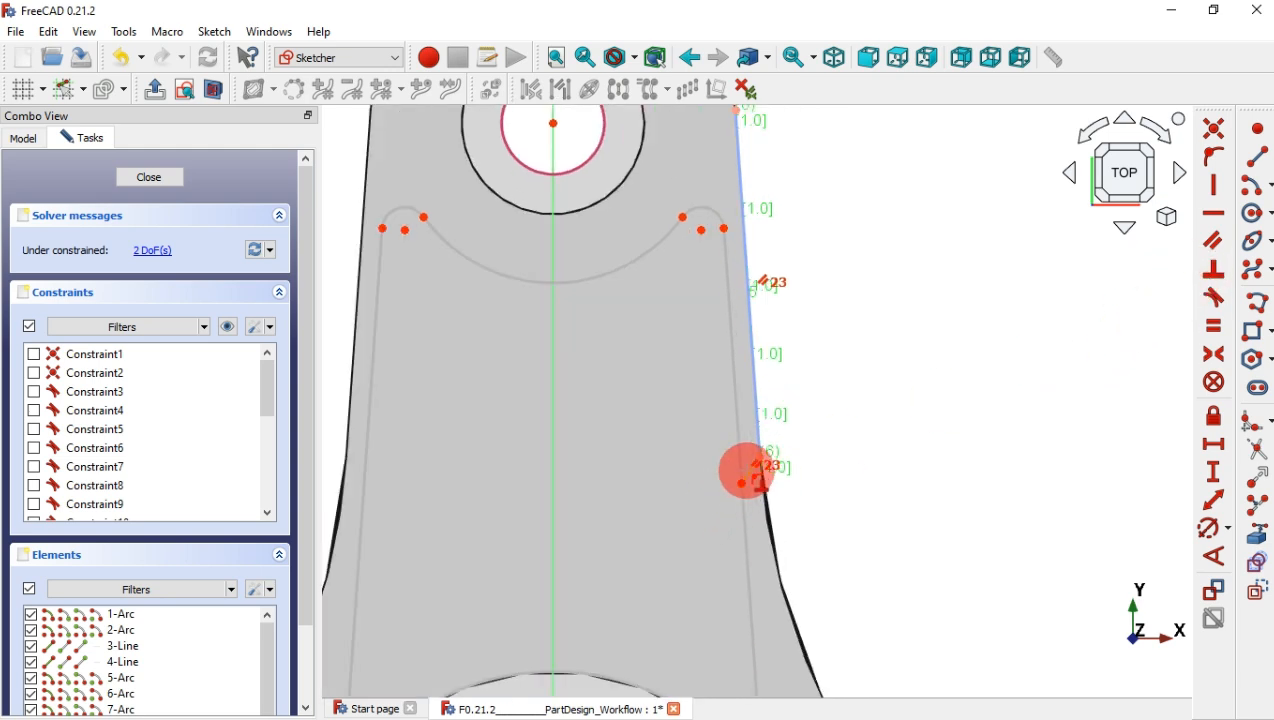
left_click(758, 478)
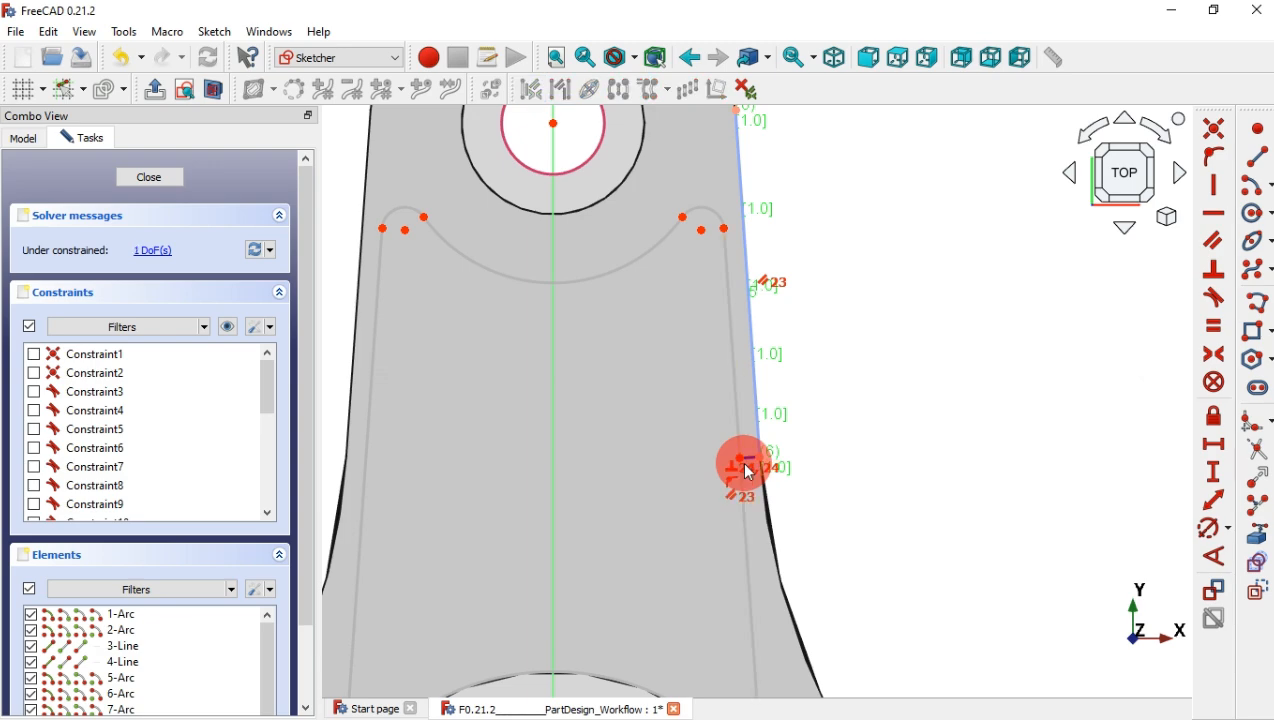
left_click(743, 463)
scroll(845, 380, "down", 1)
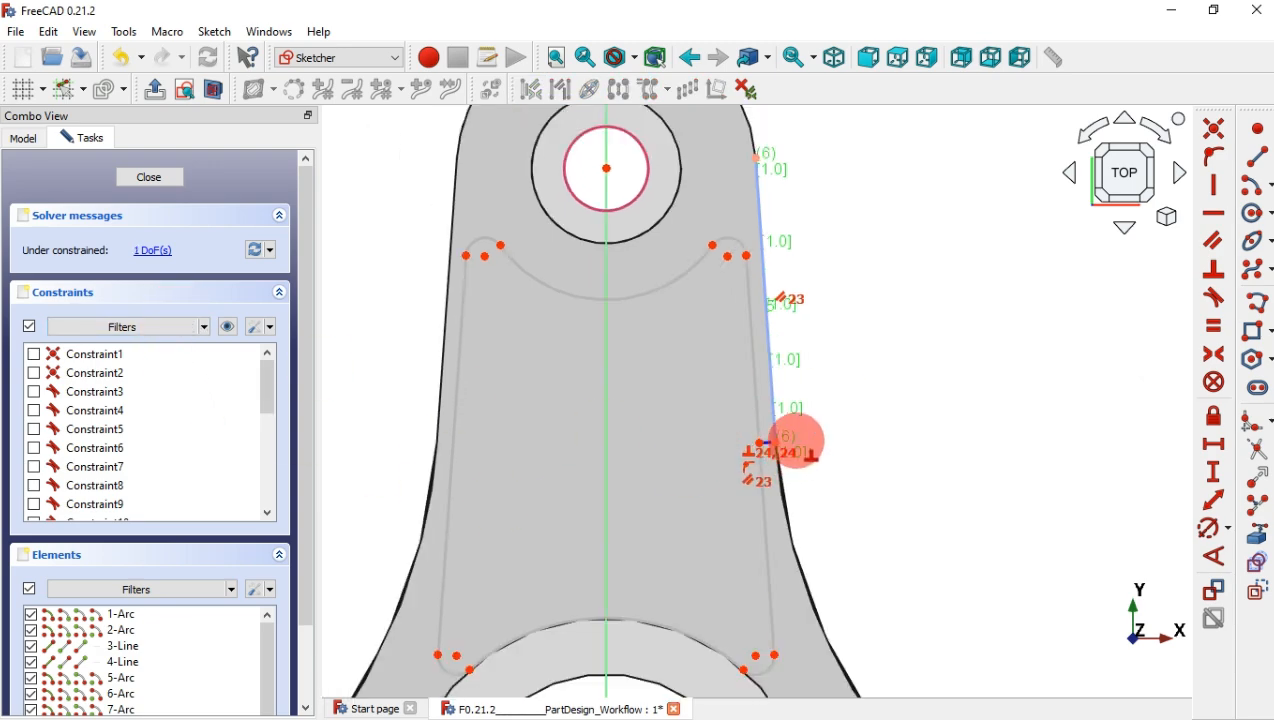
Step: Check the side wall thickness on the technical drawing and set the short construction line's length to 3 mm
key("alt+Tab")
left_click_drag(266, 366, 583, 345)
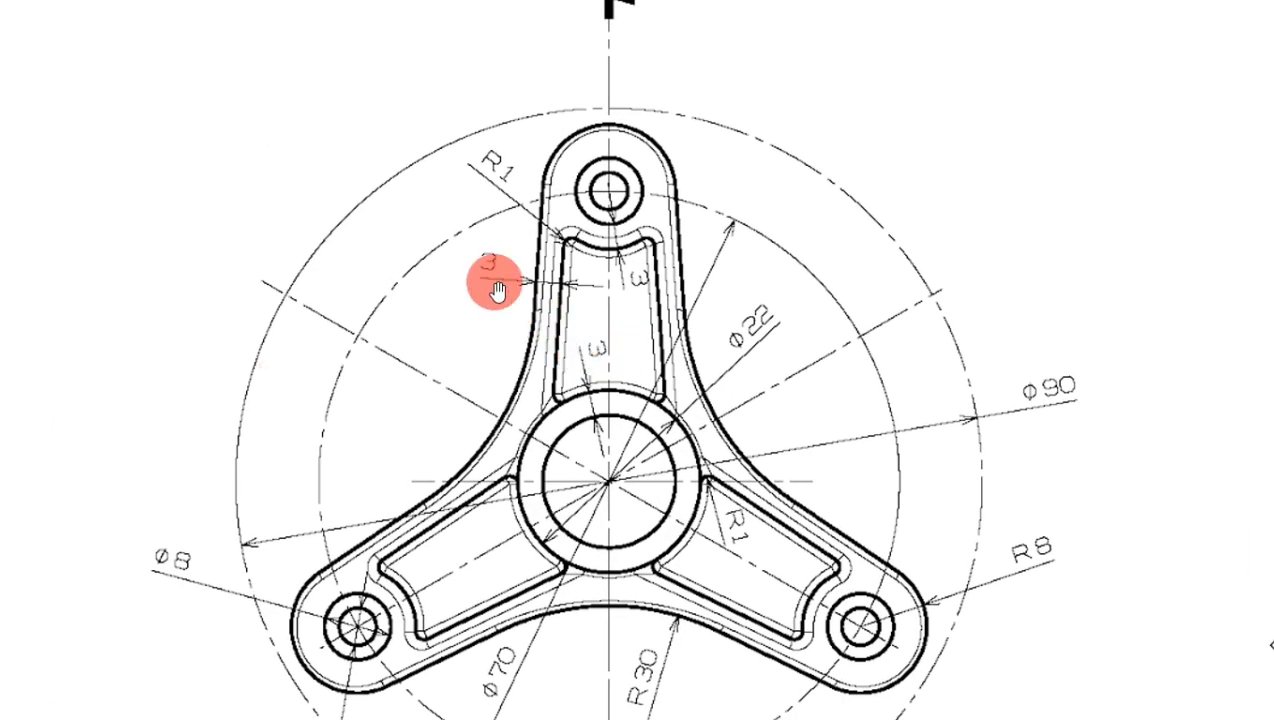
key("alt+Tab")
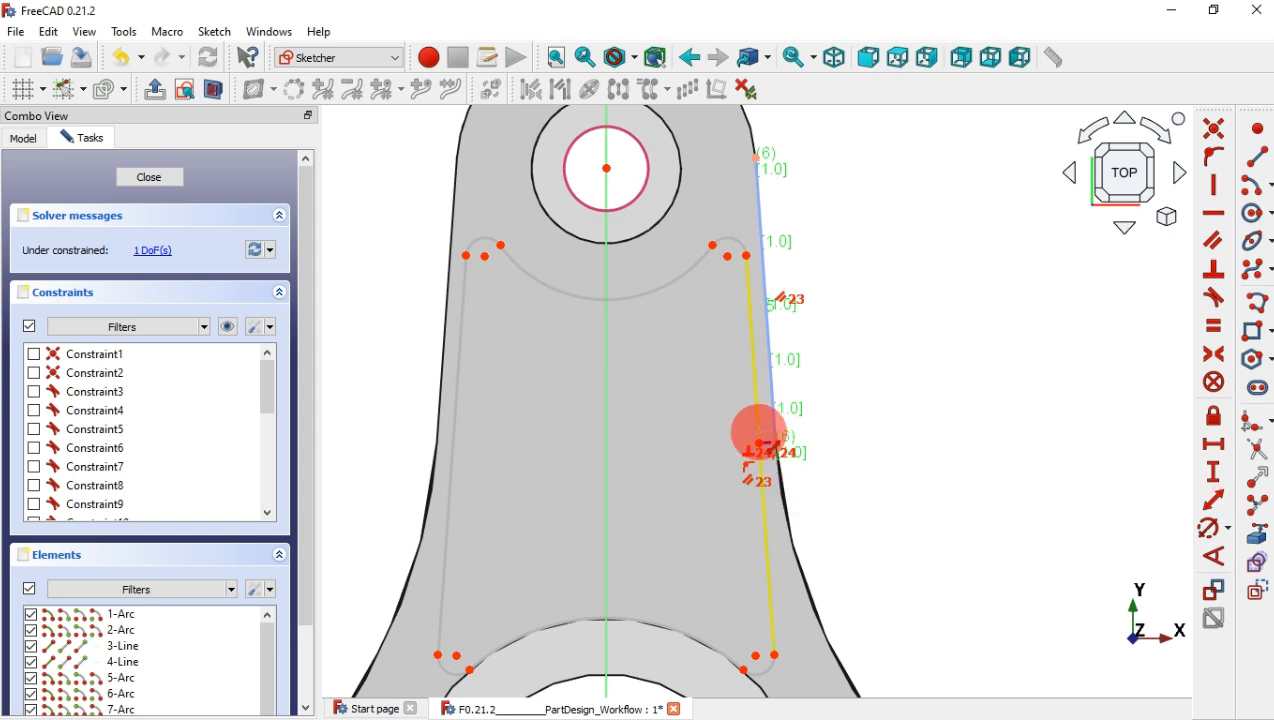
scroll(760, 435, "up", 3)
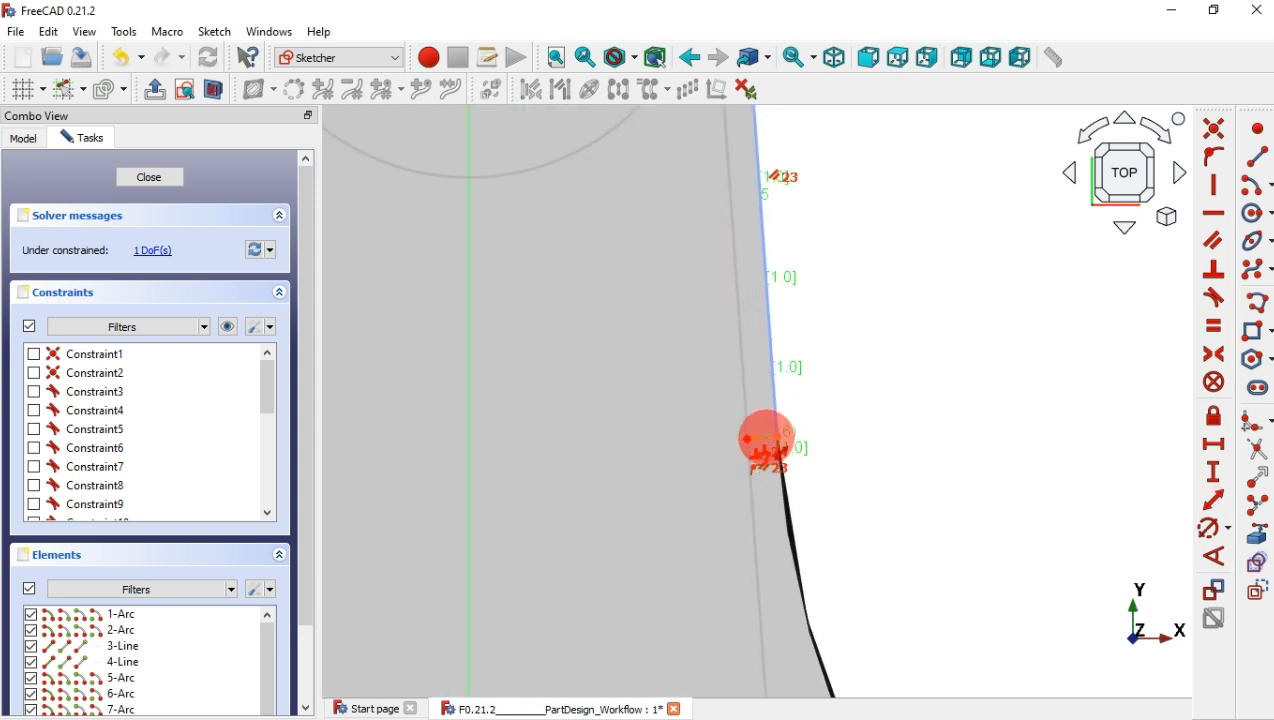
left_click(766, 437)
type("kd")
type("3mm")
key("Return")
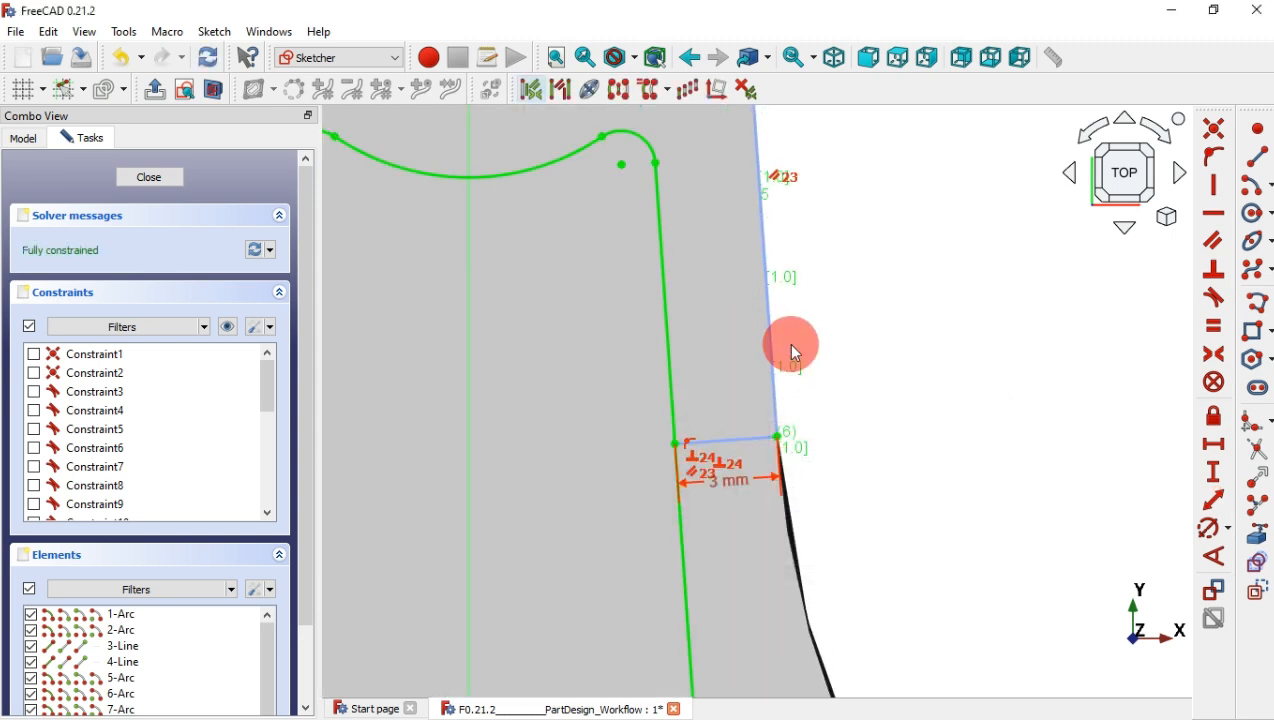
Step: Close the recess sketch and pocket its profile into the arm with a length of 22-3 mm
scroll(792, 350, "down", 4)
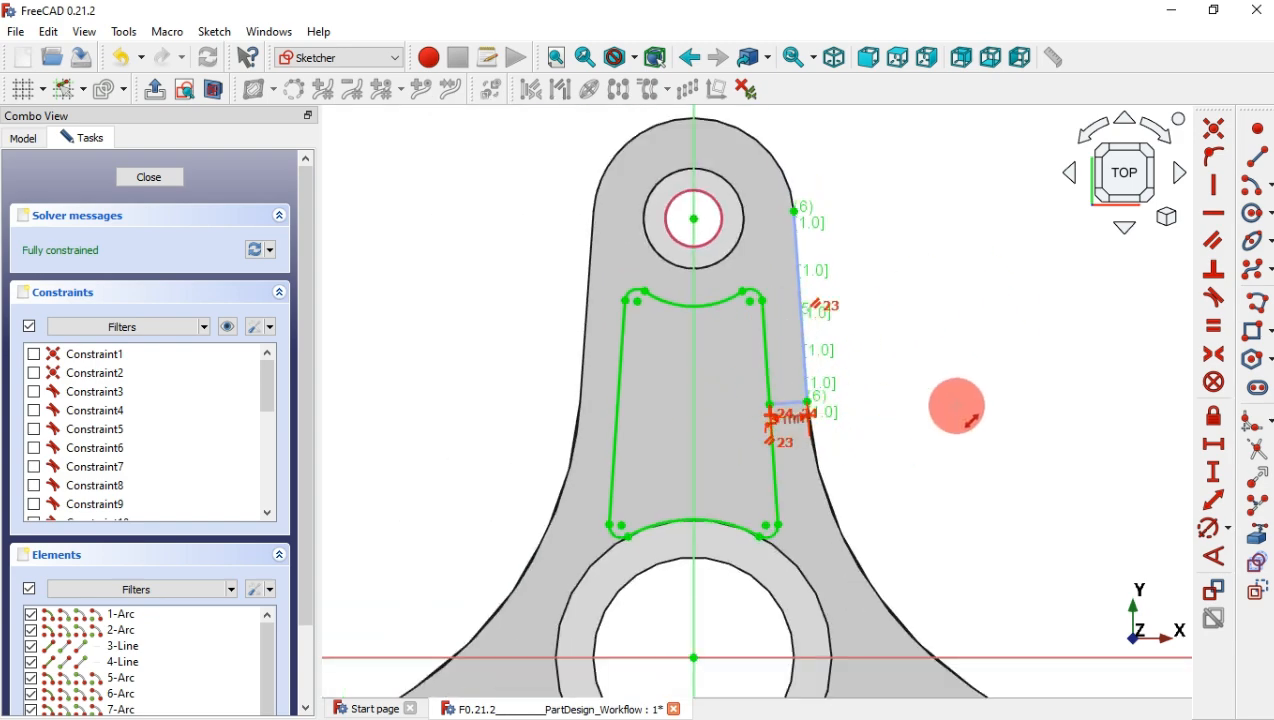
key("Escape")
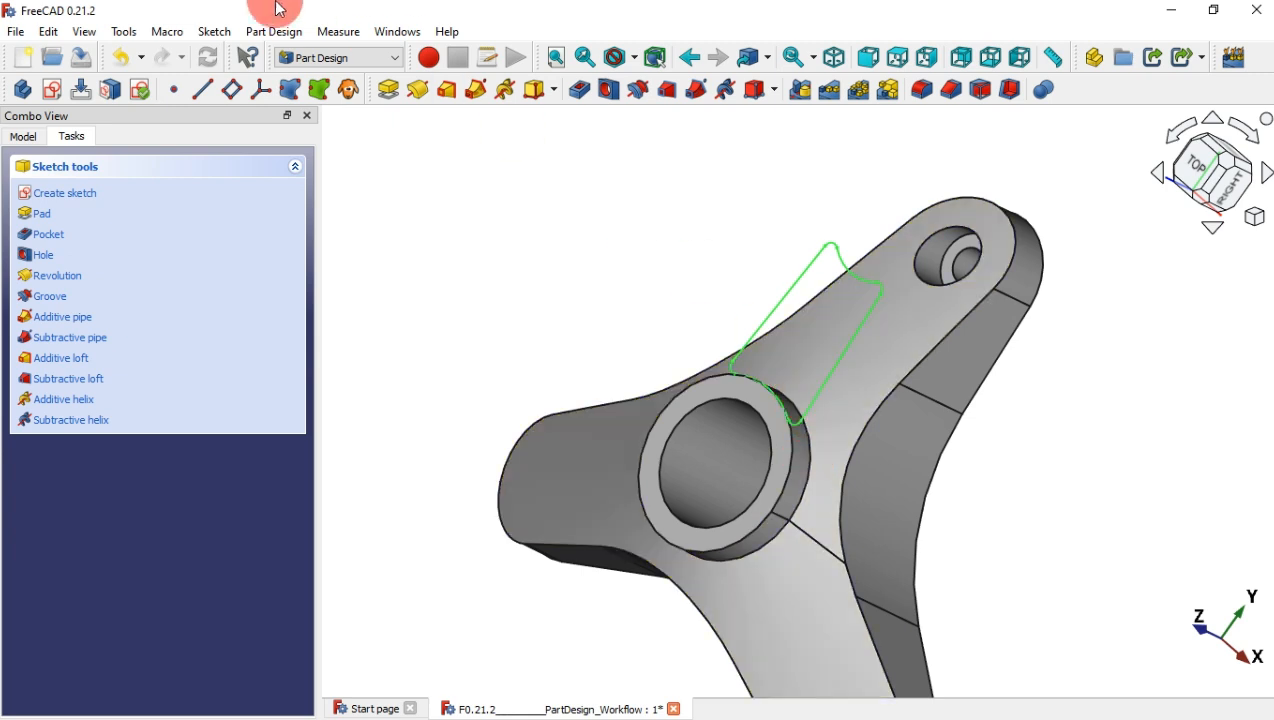
left_click(591, 92)
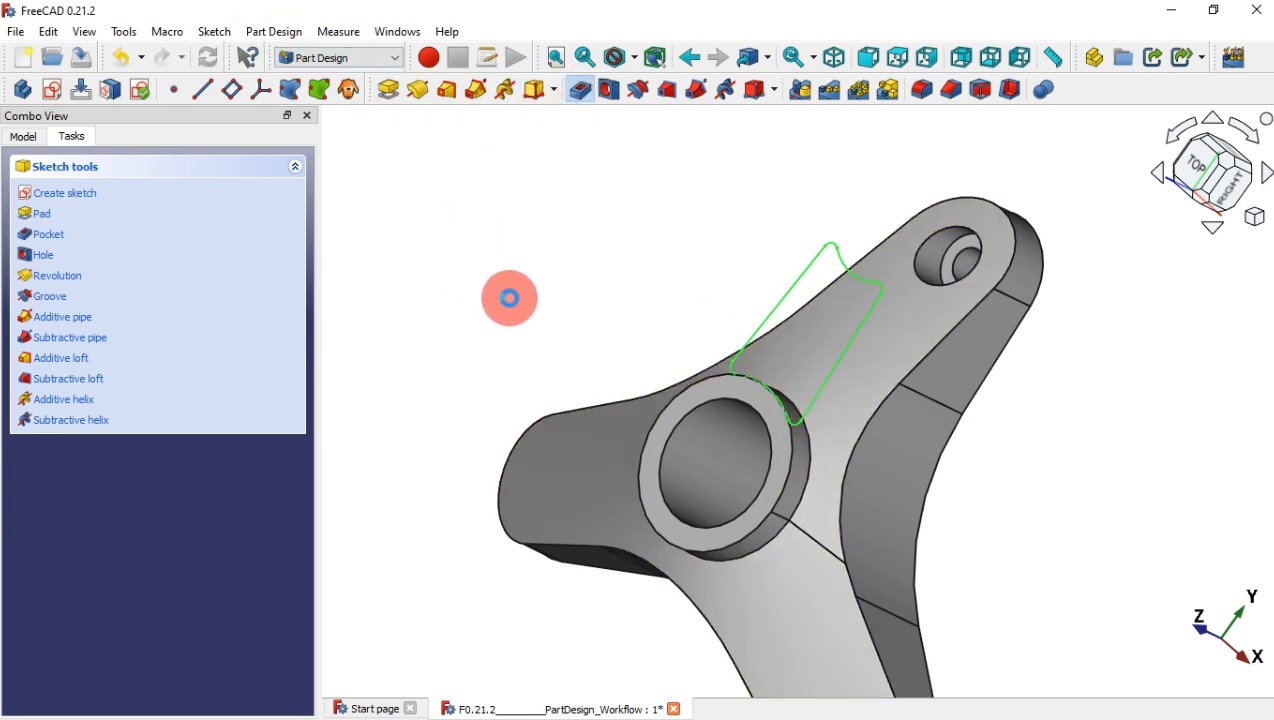
left_click_drag(213, 272, 126, 272)
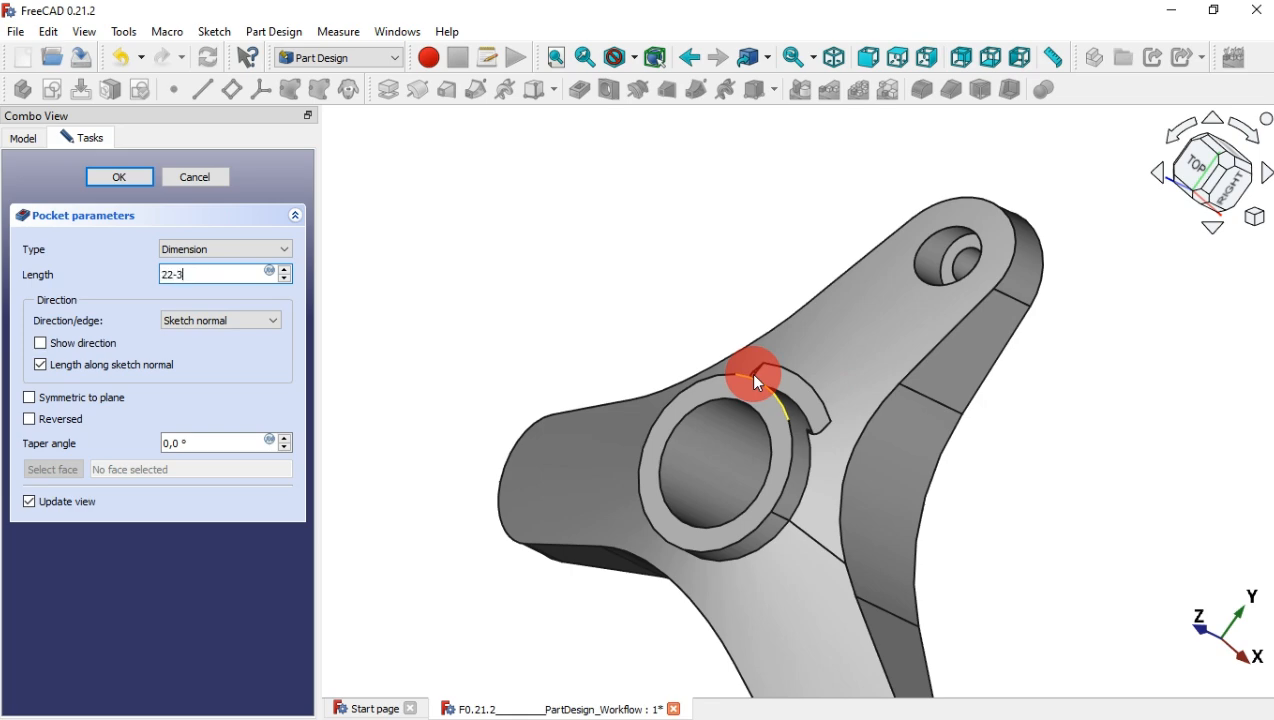
key("Return")
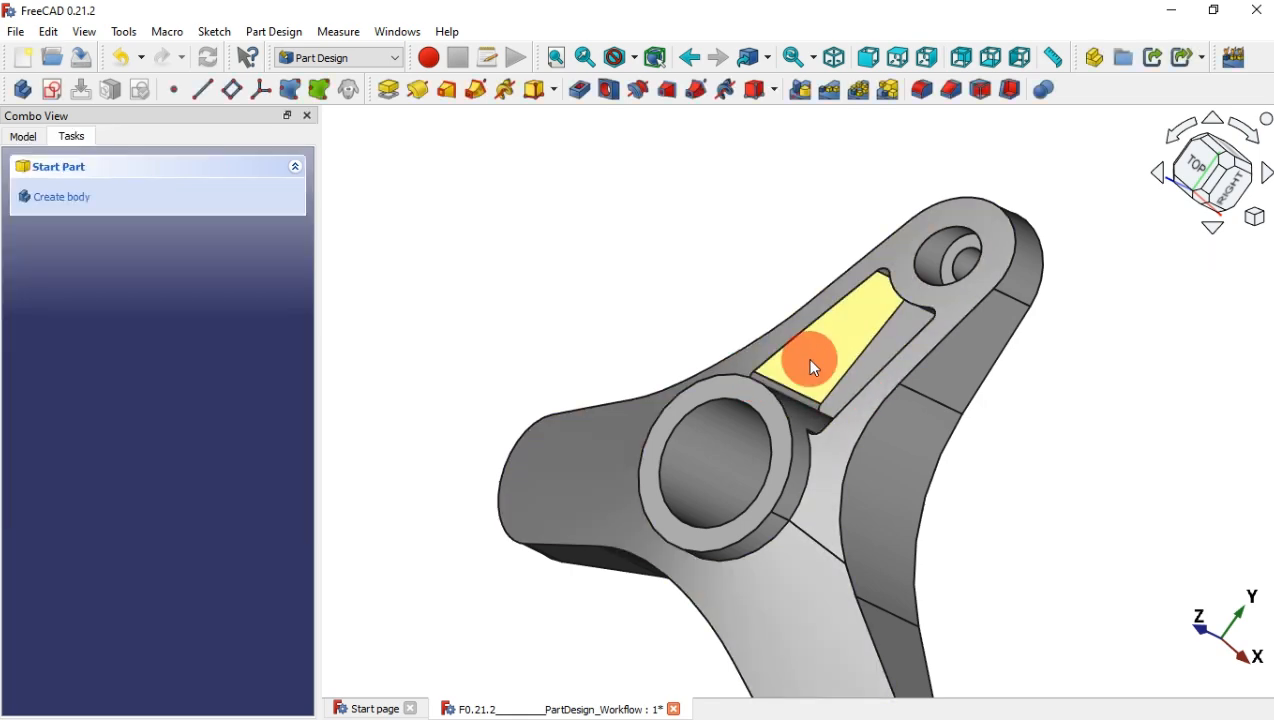
Step: Try to fillet the recess's floor face and its upper rim edge together with a 1 mm radius
middle_click_drag(739, 301, 799, 284)
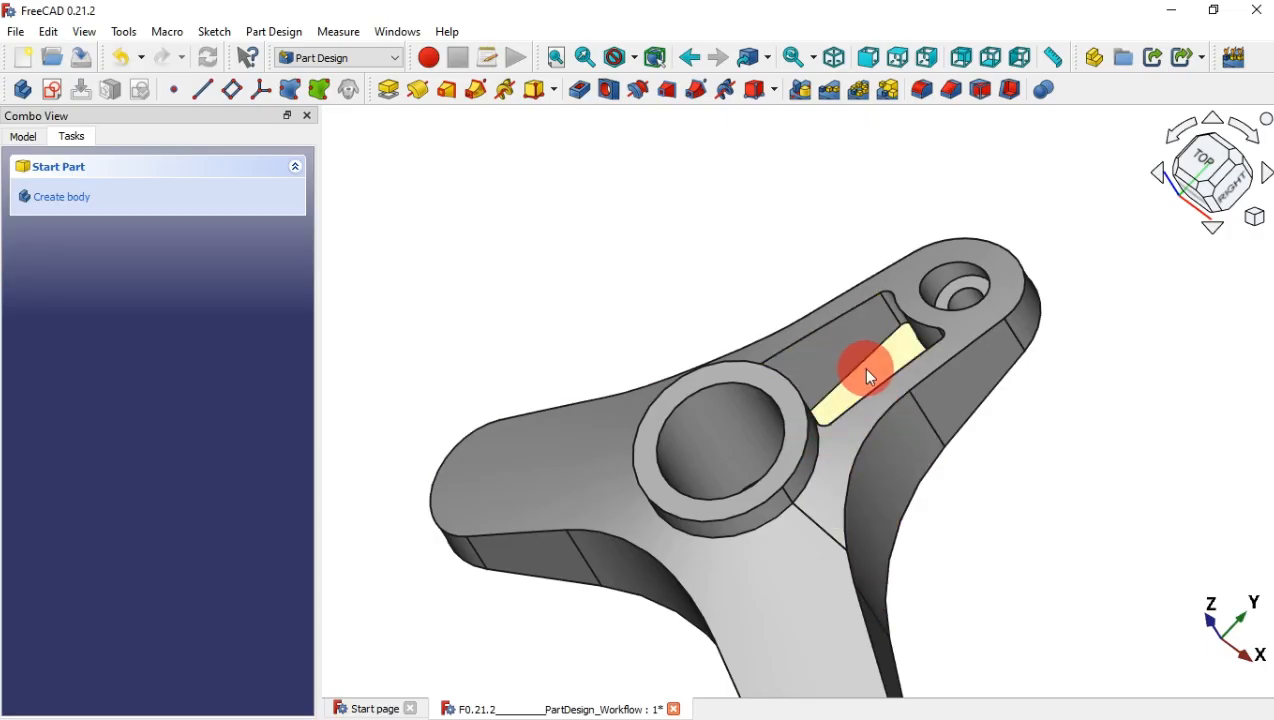
left_click(864, 367)
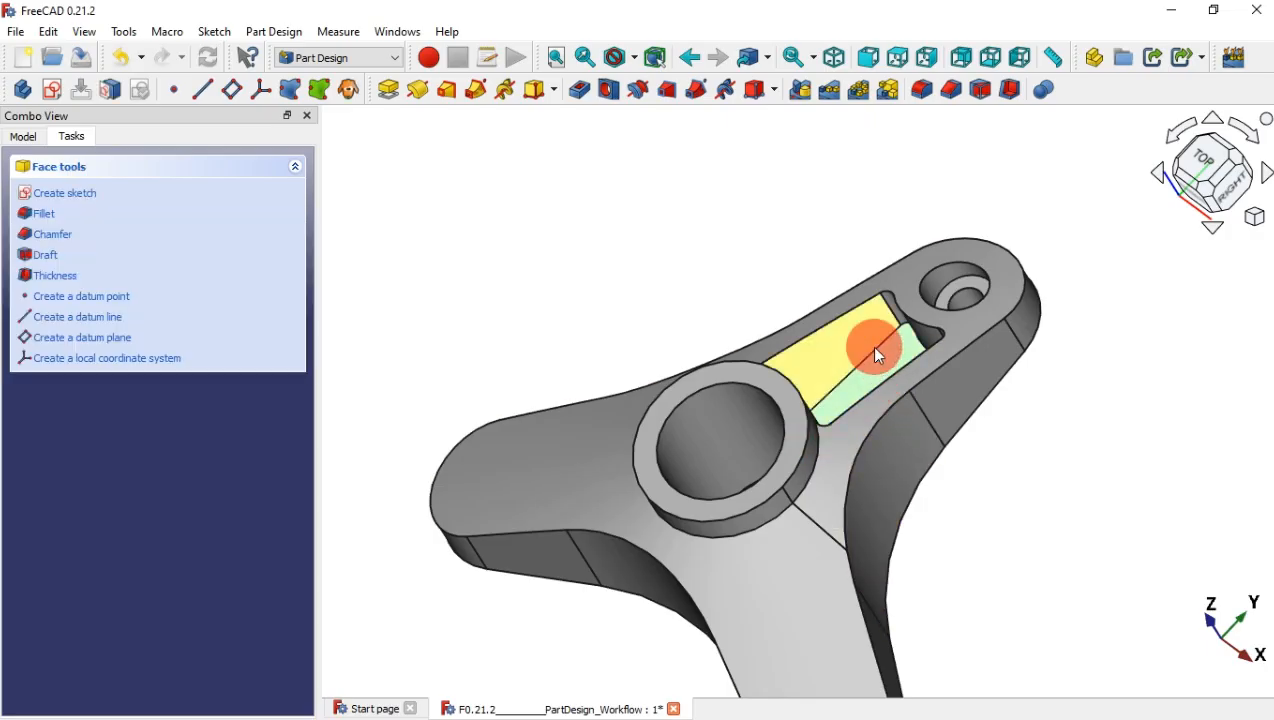
left_click(891, 290, "ctrl")
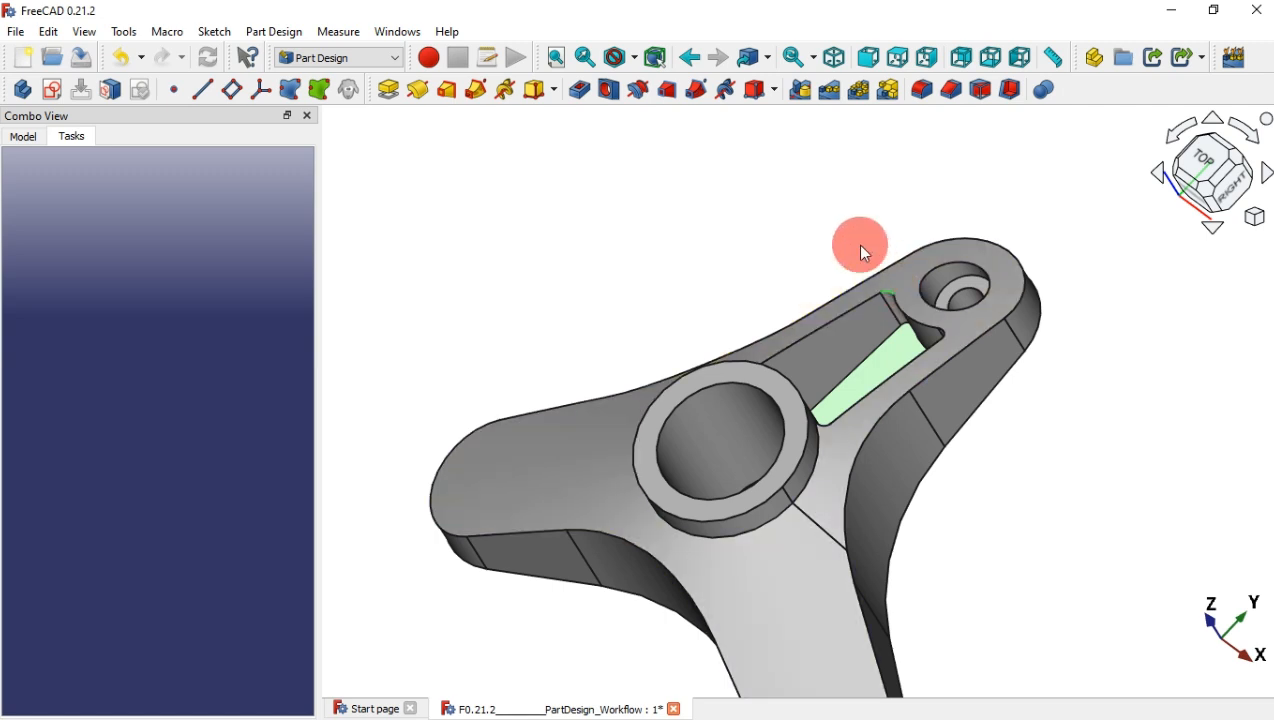
left_click(922, 89)
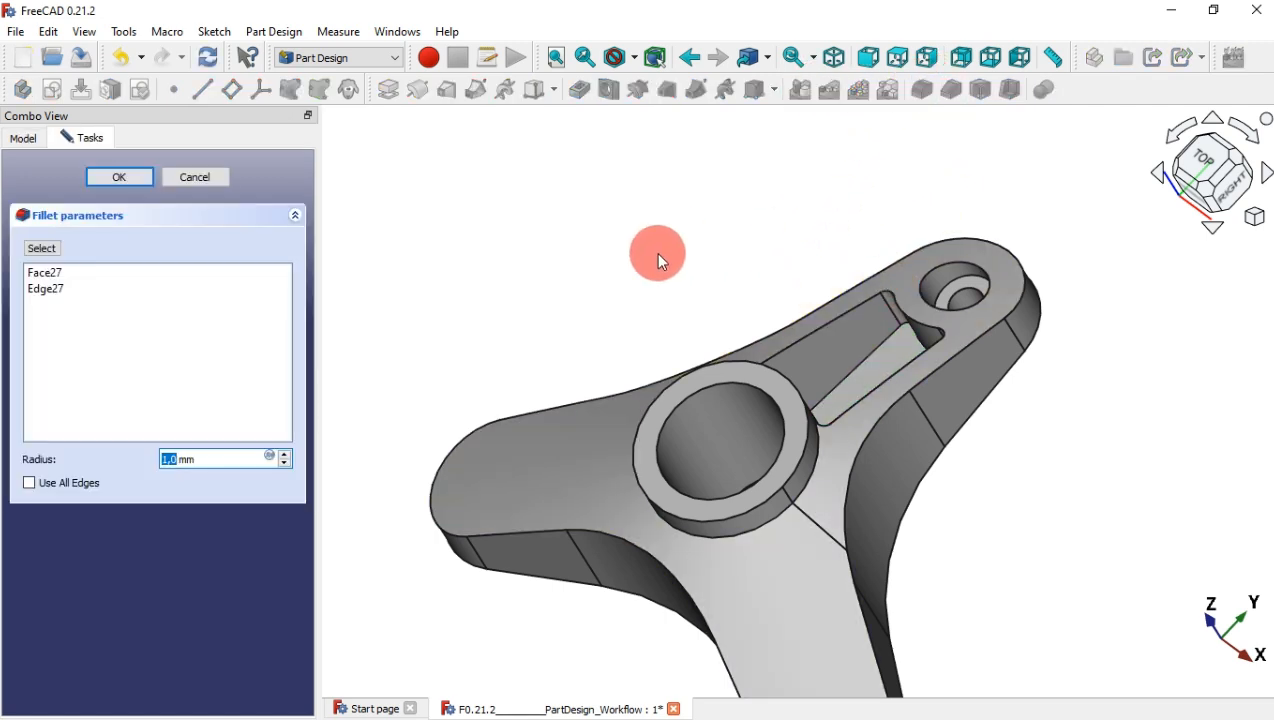
middle_click_drag(592, 277, 598, 314)
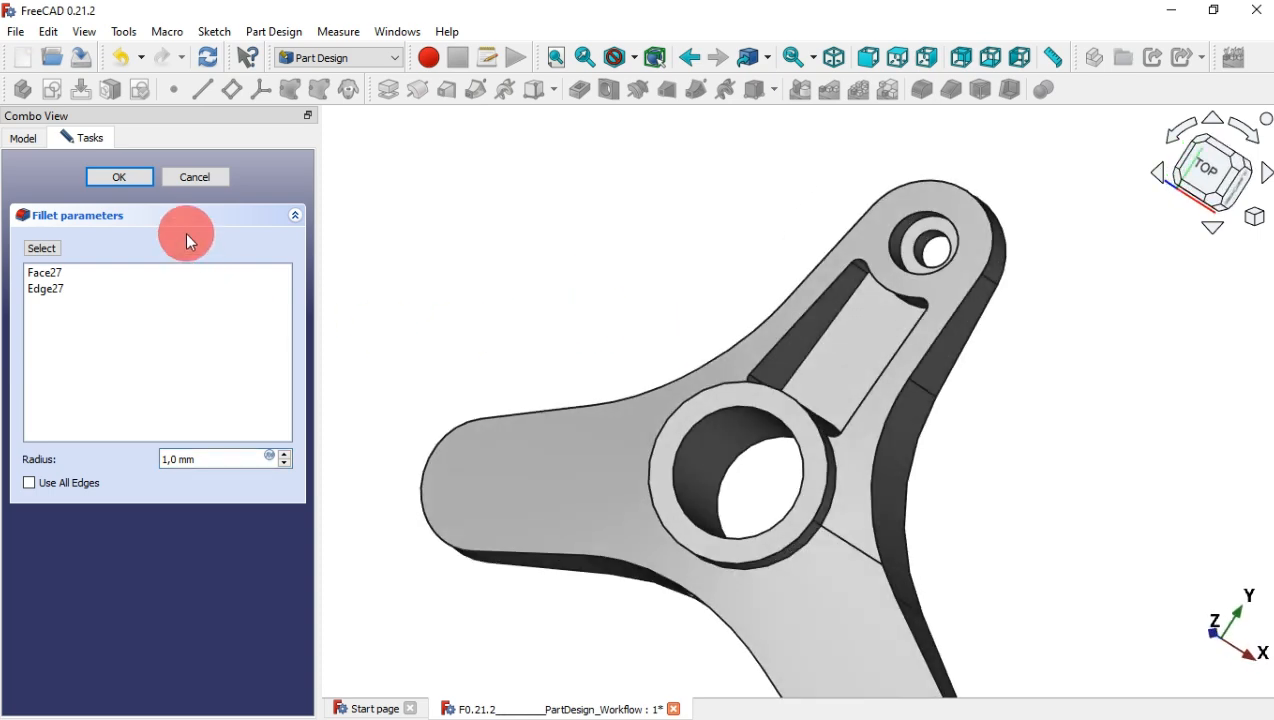
left_click(112, 178)
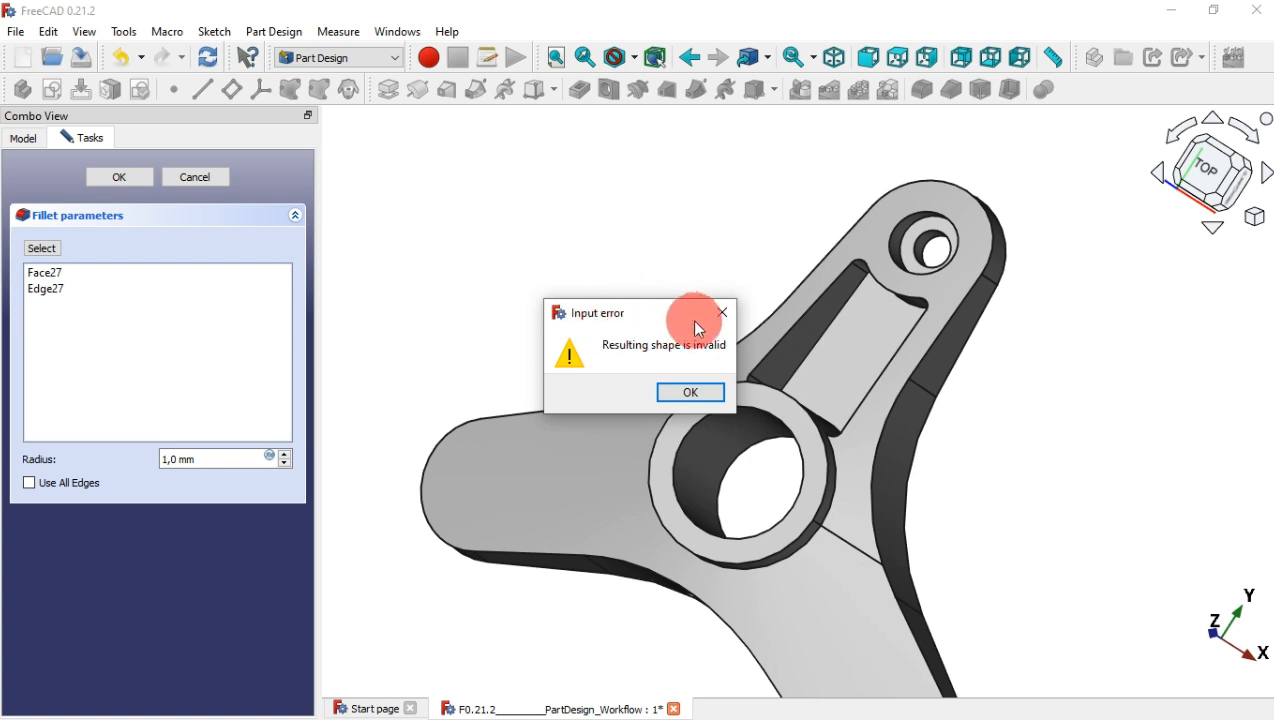
left_click(720, 315)
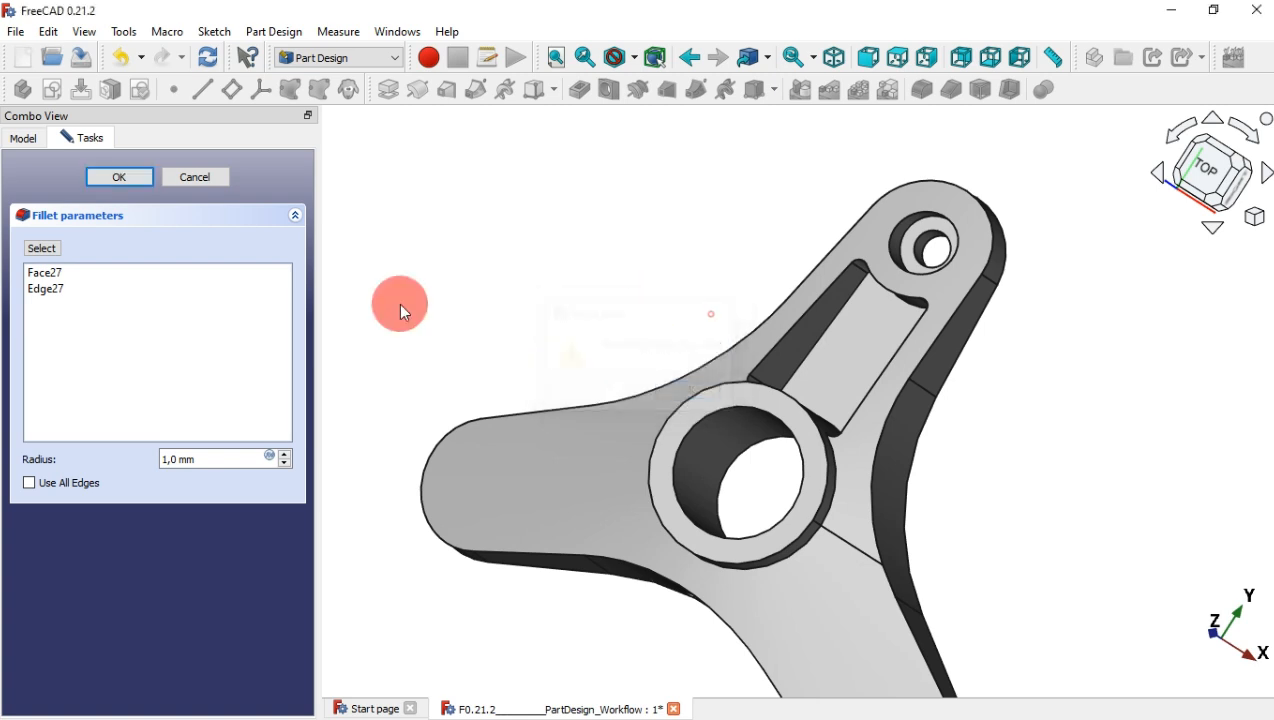
left_click(206, 178)
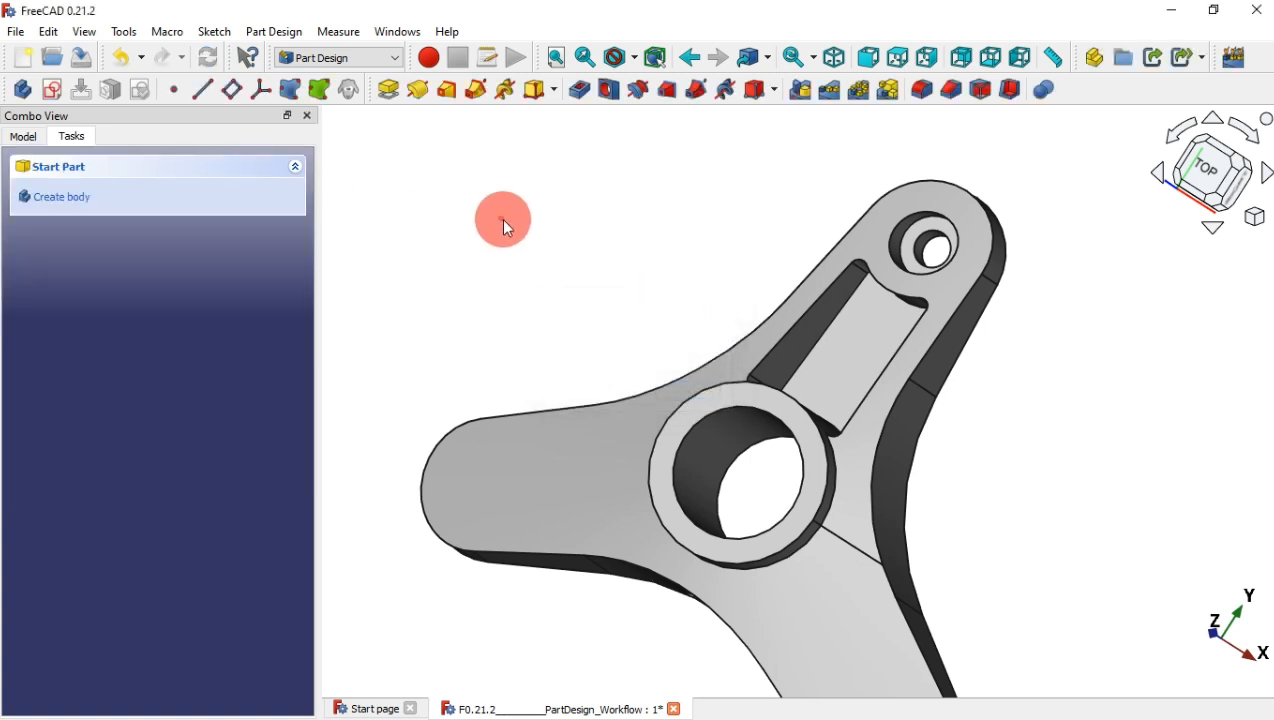
Step: Fillet the edges of the recess's floor face with a 1 mm radius
left_click(844, 348)
left_click(920, 95)
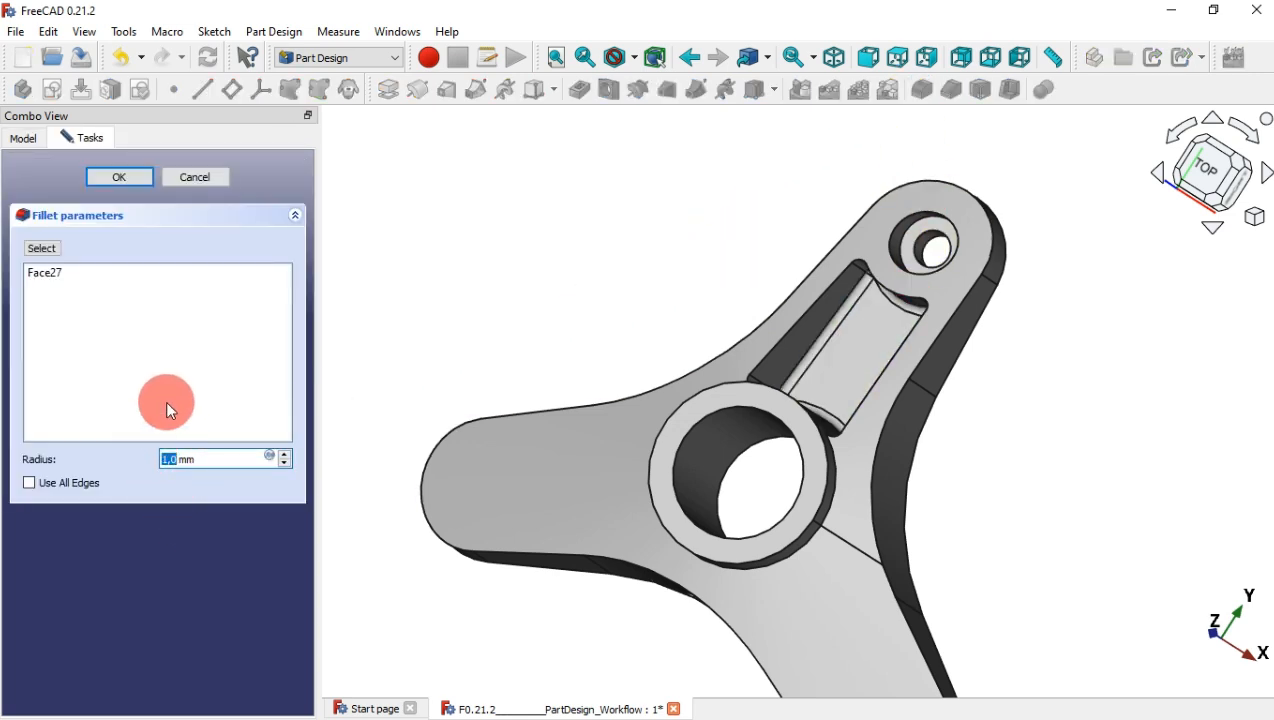
left_click(135, 176)
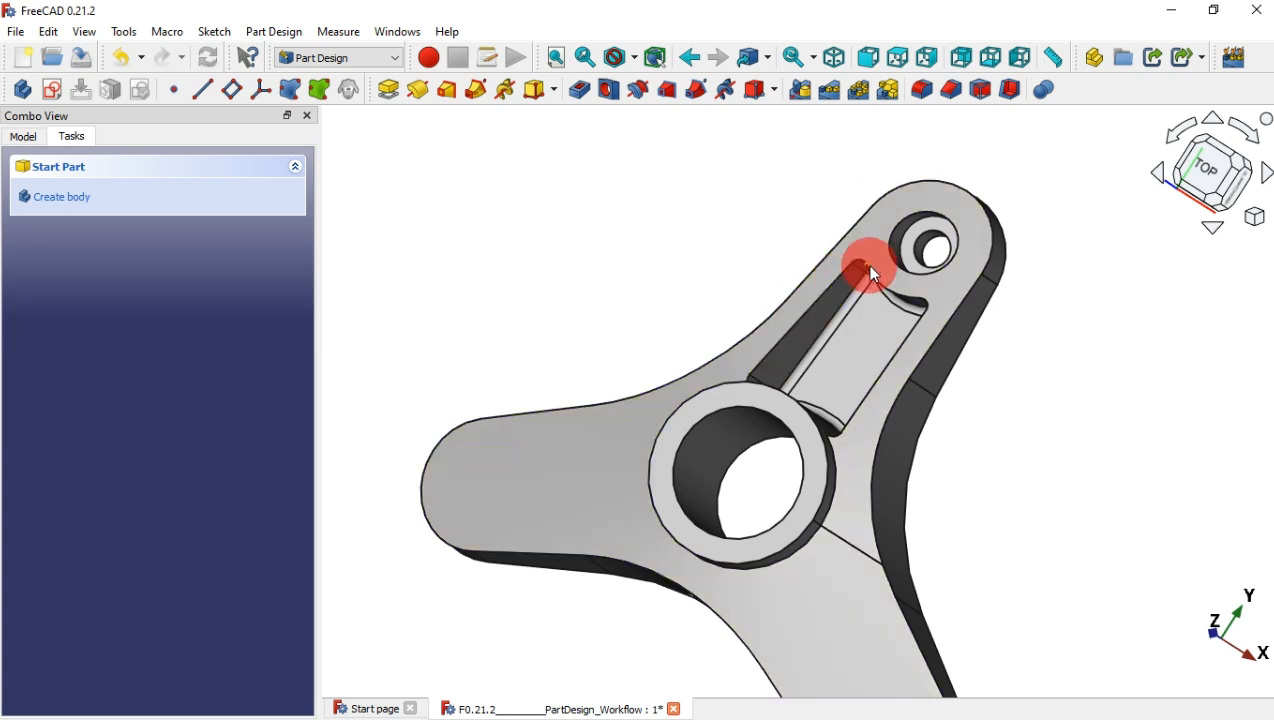
Step: Fillet the upper rim edge of the arm's recess as a separate feature
left_click(857, 255)
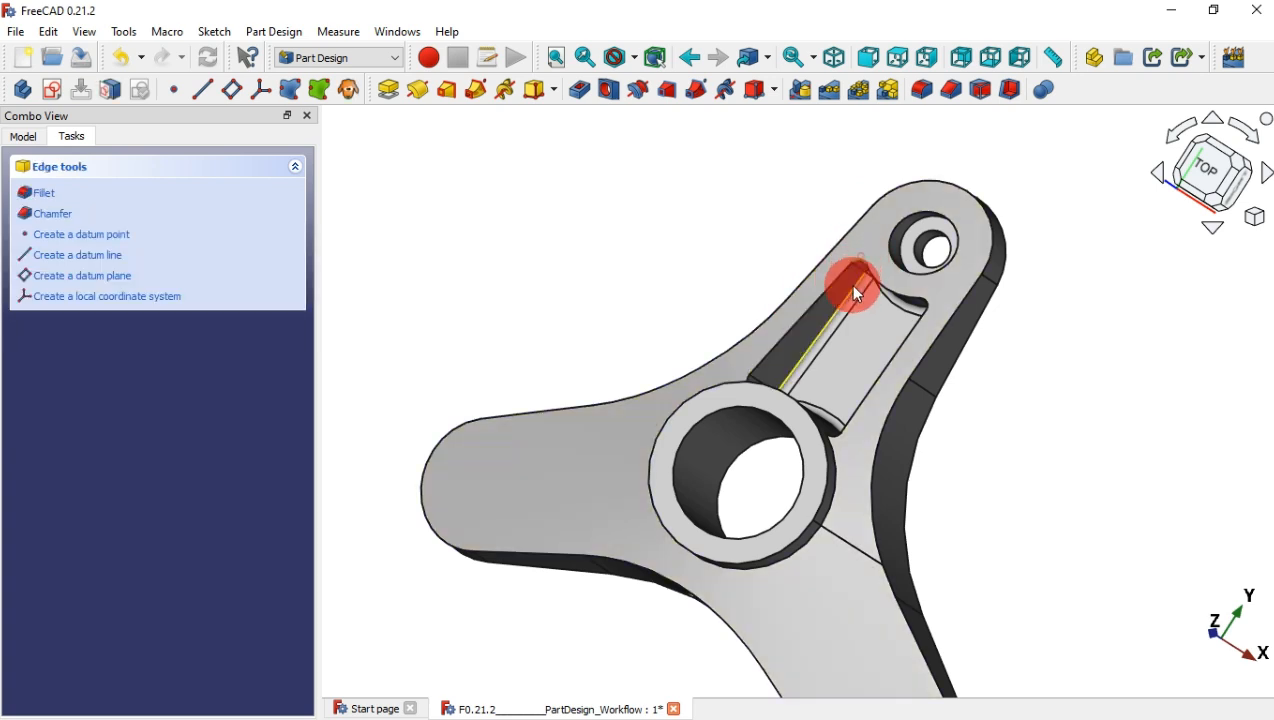
left_click(920, 95)
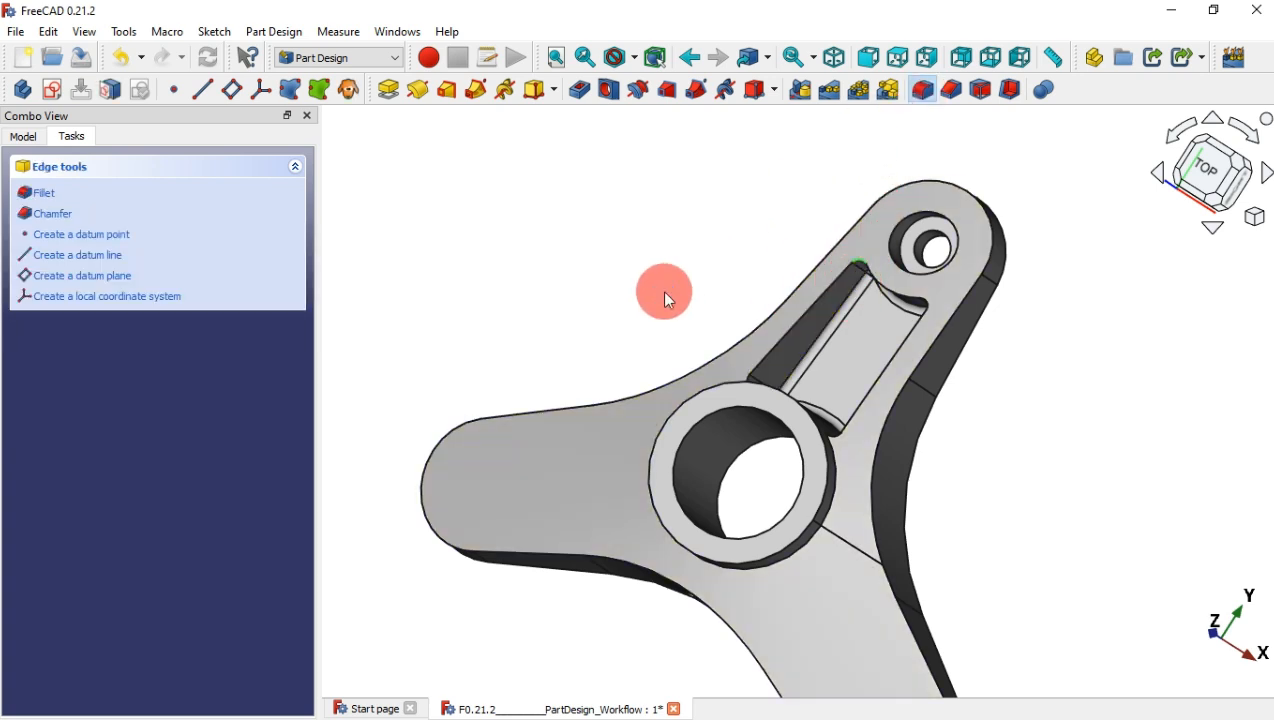
middle_click_drag(1097, 404, 1010, 416)
left_click(137, 188)
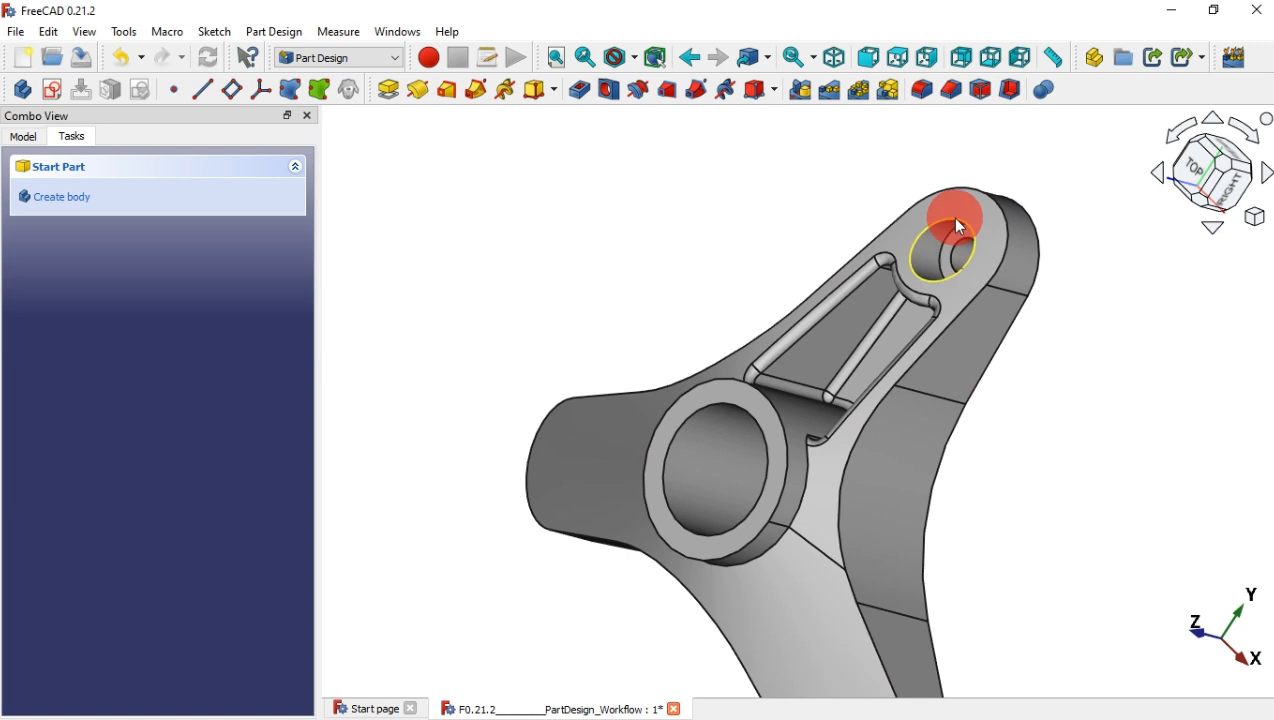
Step: Check the hole on the technical drawing and its rendered view, and fillet the counterbore's upper edge with a 0.5 mm radius
left_click(952, 219)
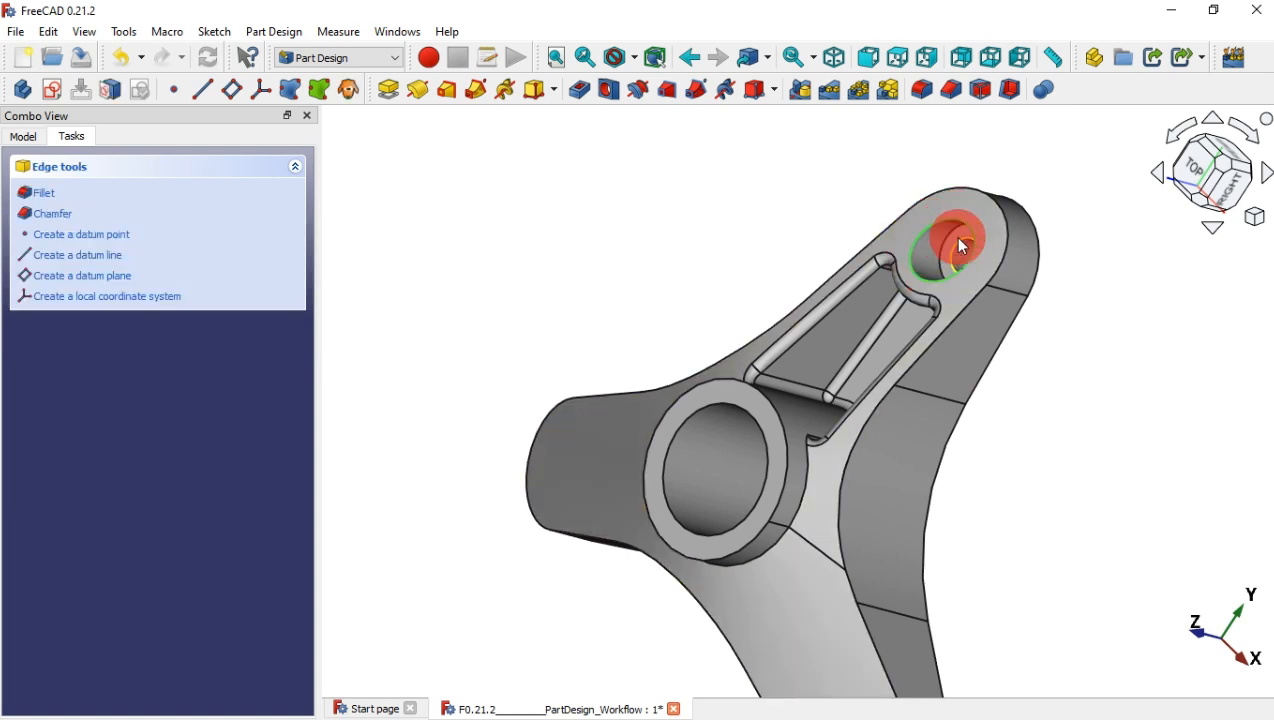
key("alt+Tab")
left_click_drag(470, 487, 931, 187)
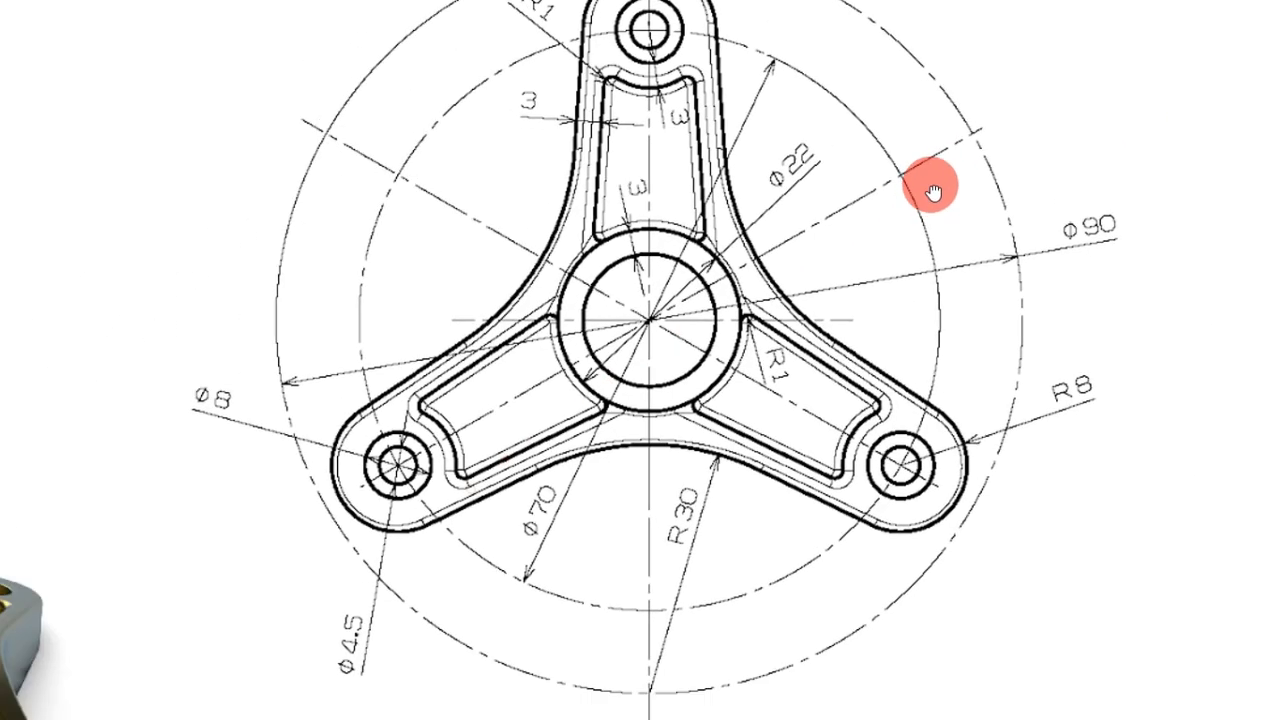
left_click_drag(264, 583, 737, 267)
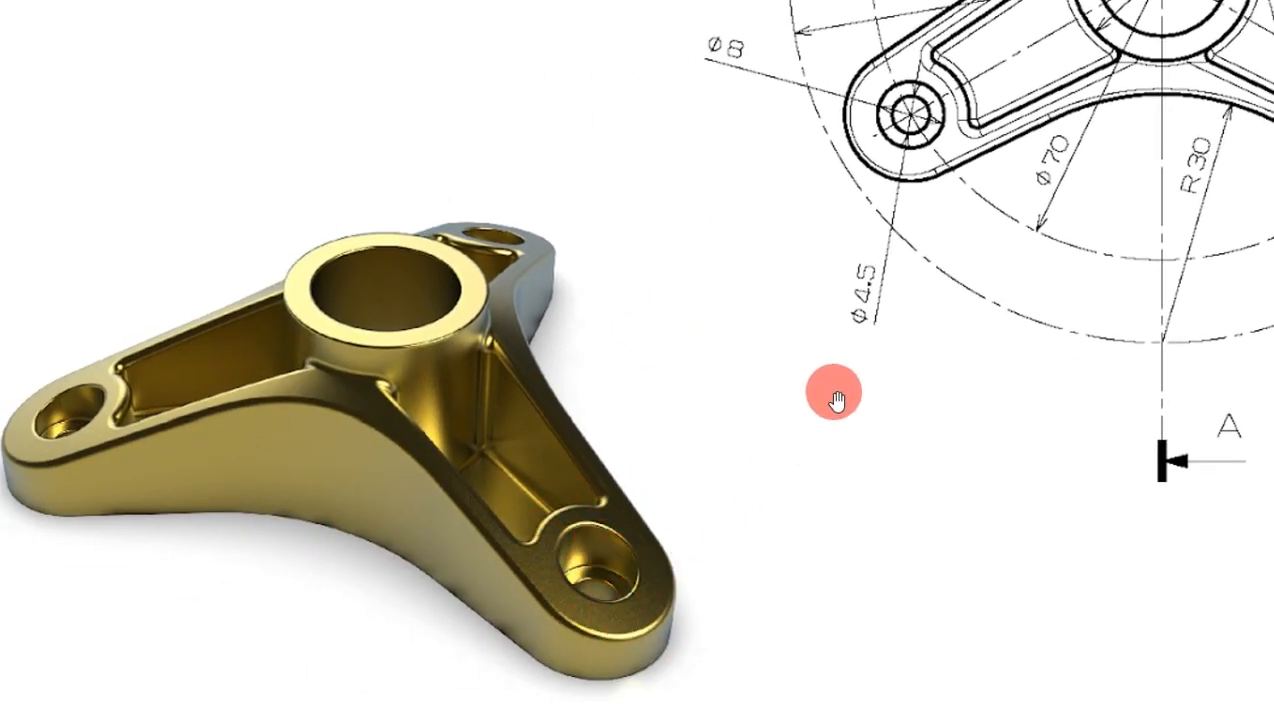
left_click_drag(887, 385, 728, 459)
key("alt+Tab")
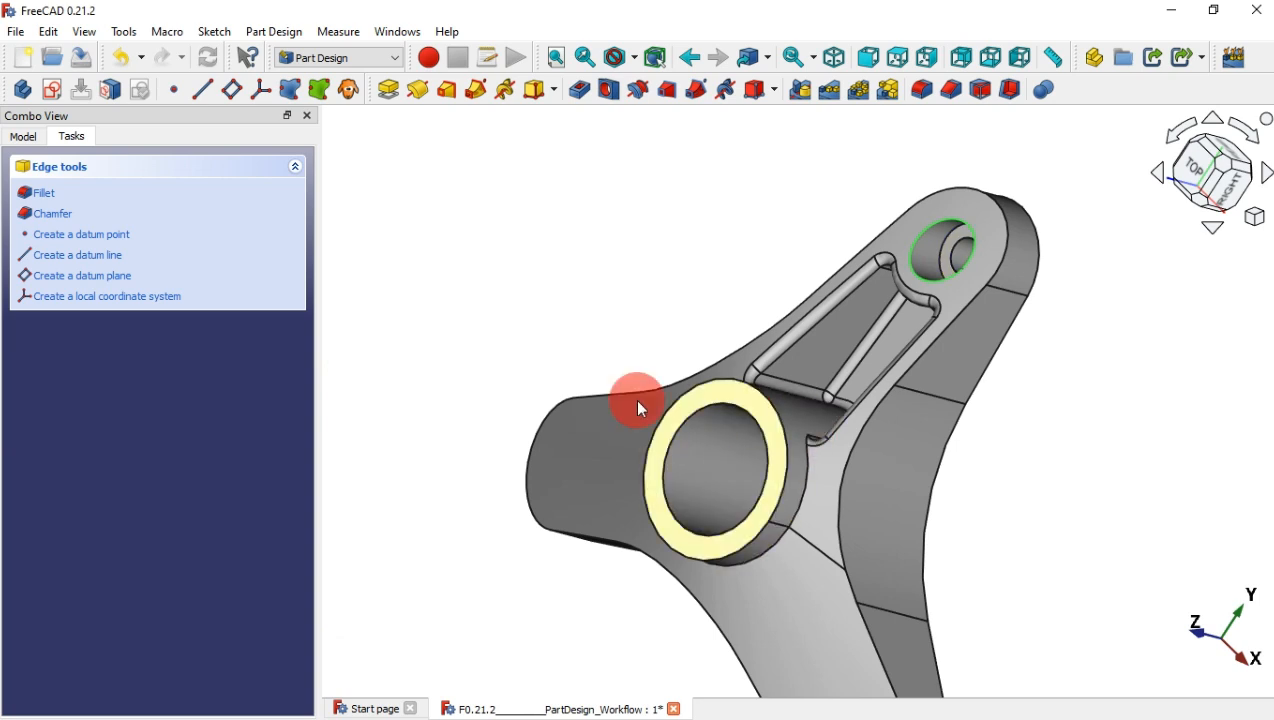
left_click(923, 88)
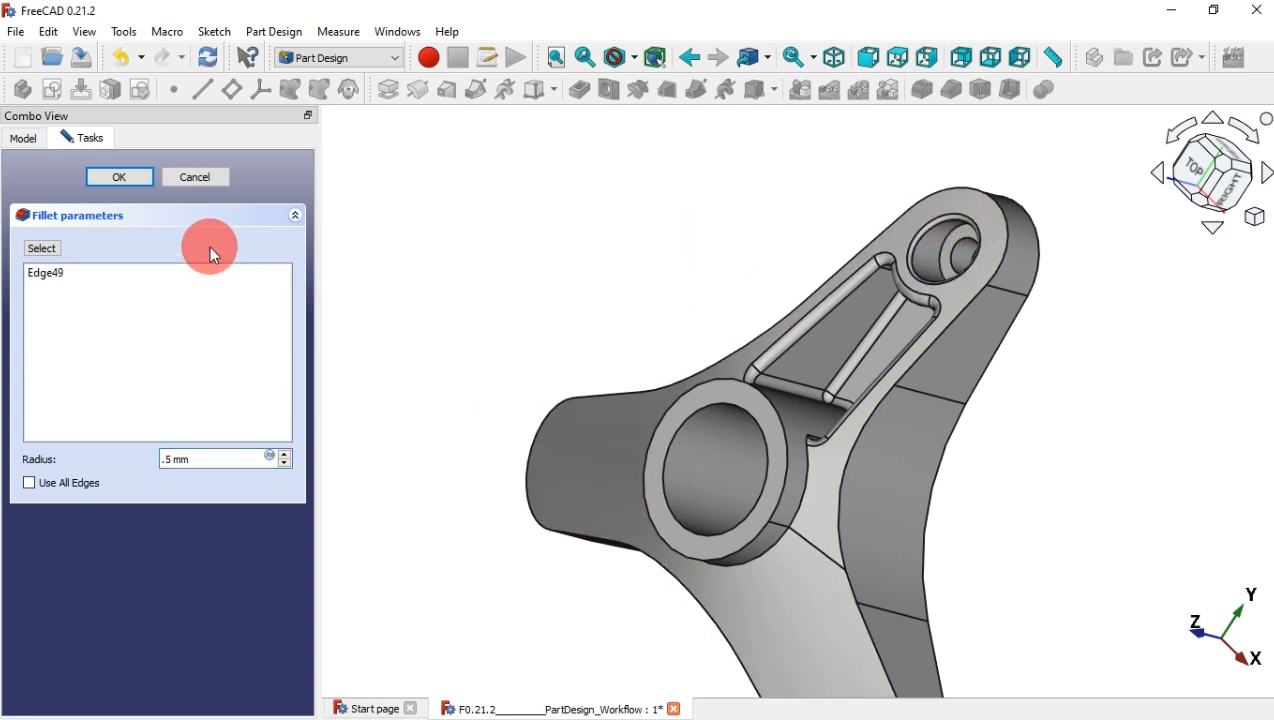
key("Return")
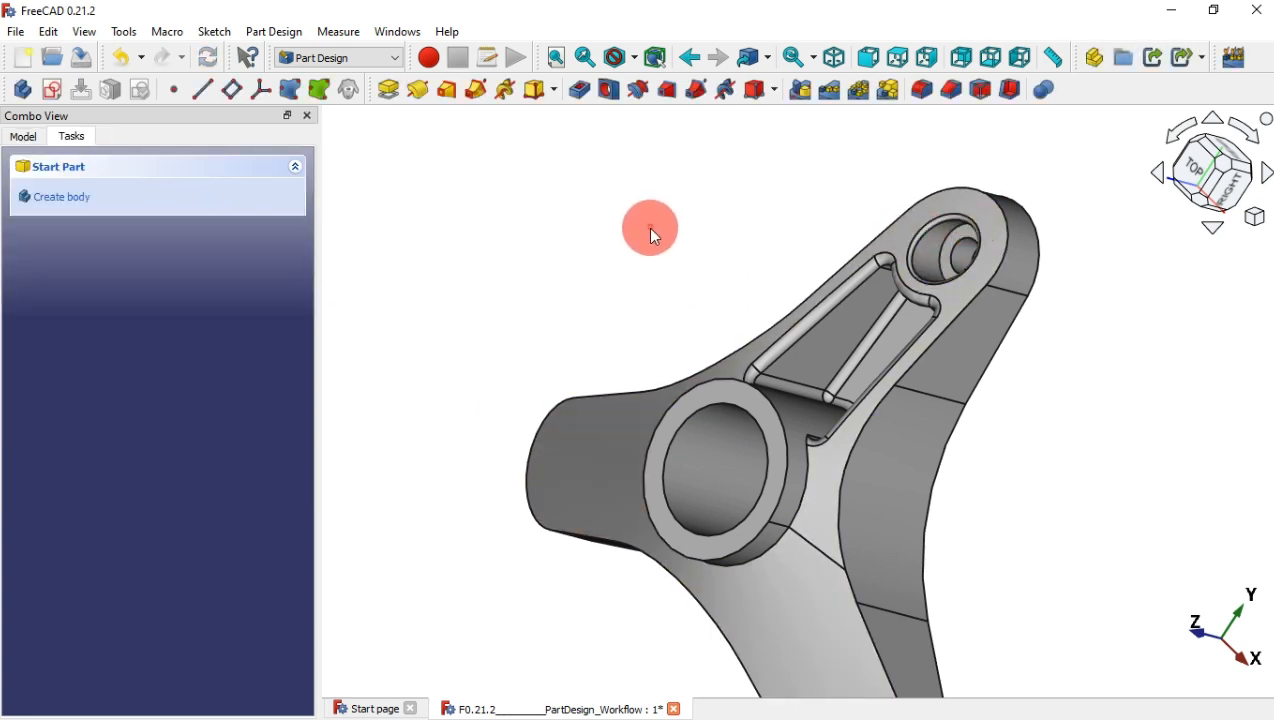
Step: Polar-pattern the features from Pocket through Fillet002 about the normal sketch axis, with 3 occurrences over 360°
key("0")
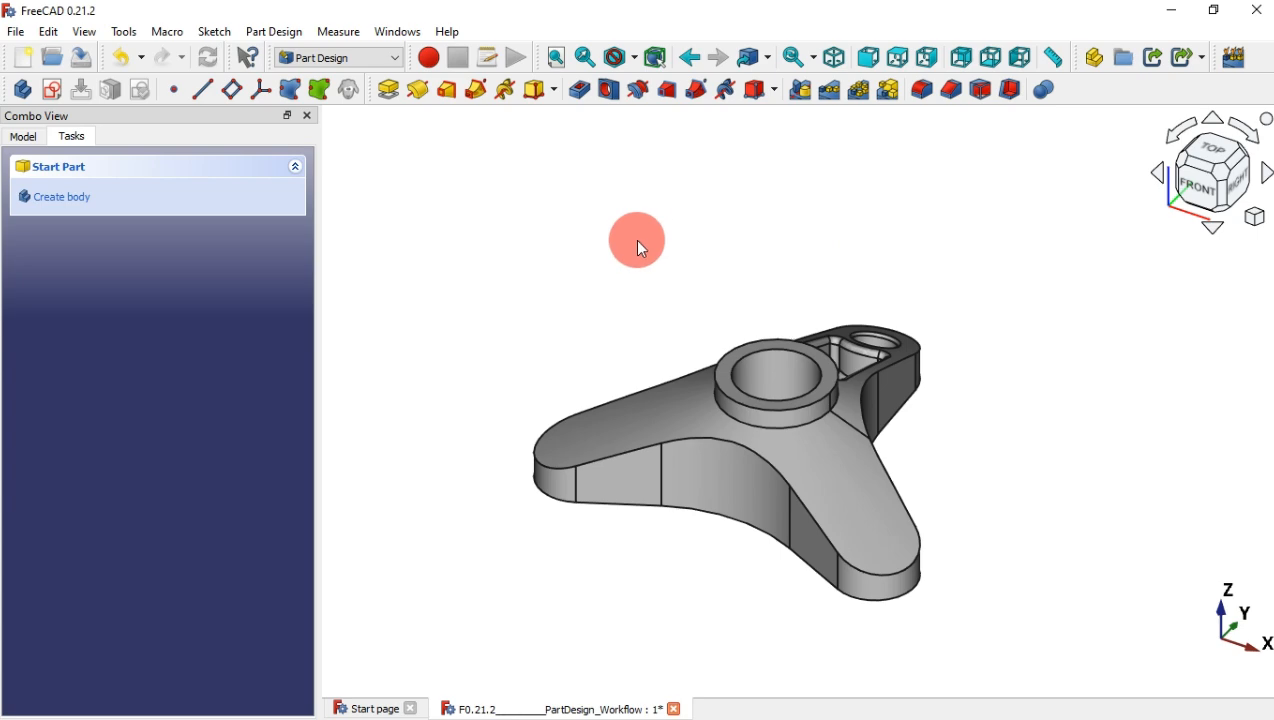
middle_click_drag(824, 324, 802, 370)
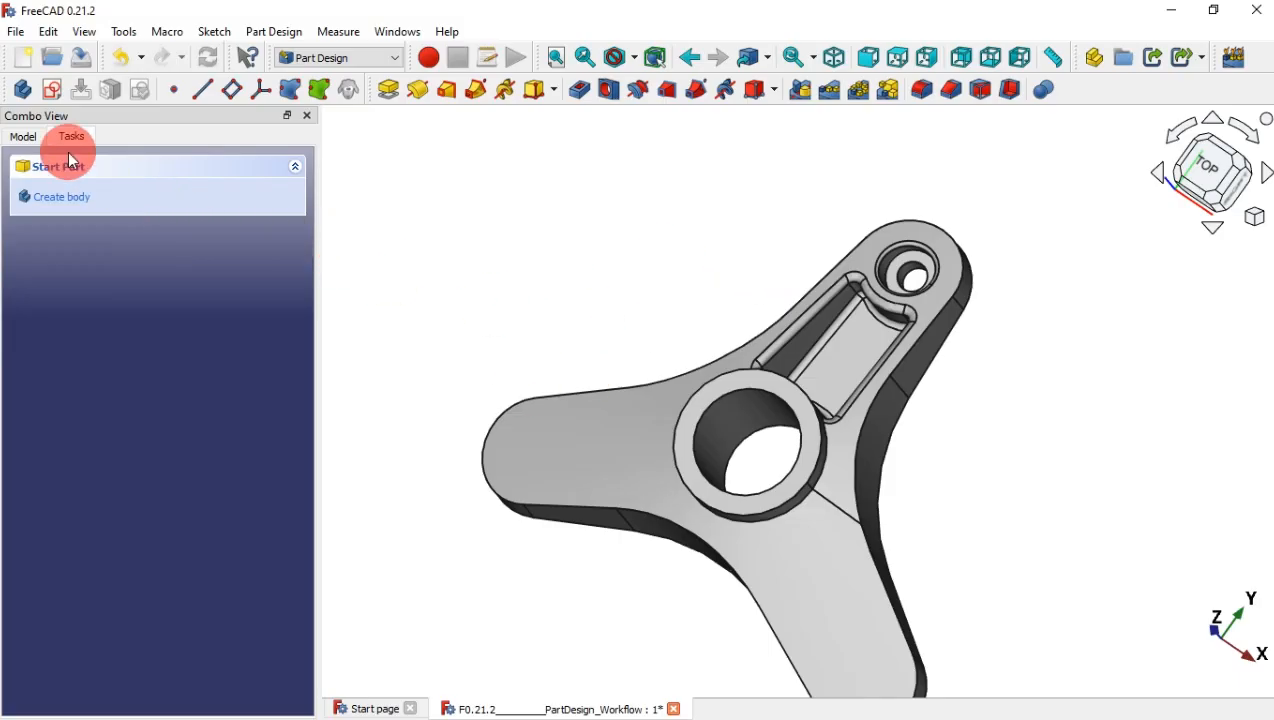
left_click(16, 140)
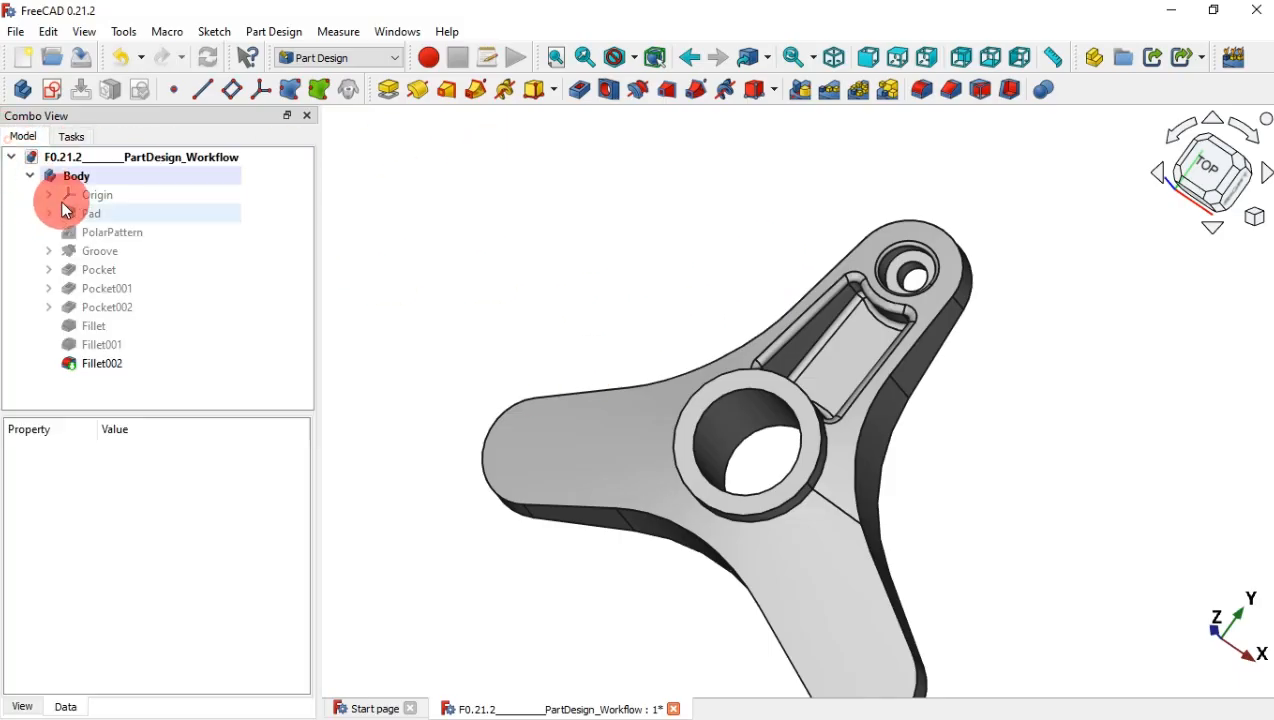
left_click(140, 270)
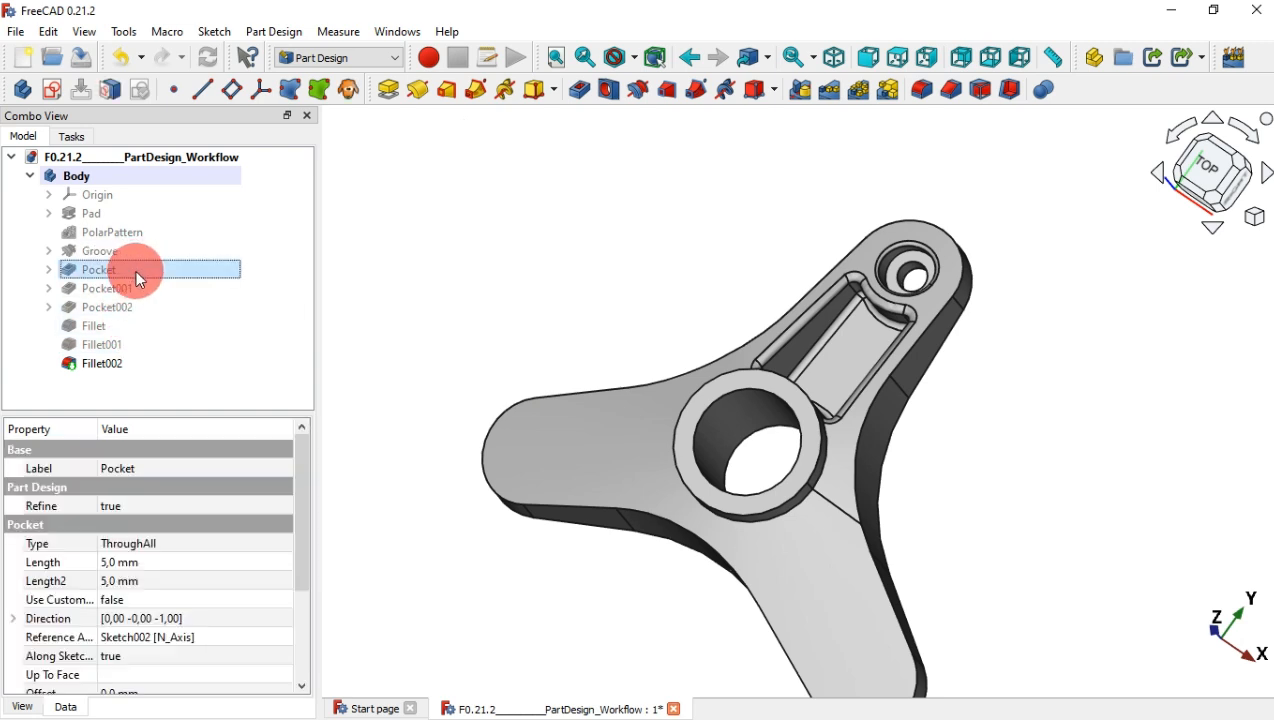
left_click(121, 362, "shift")
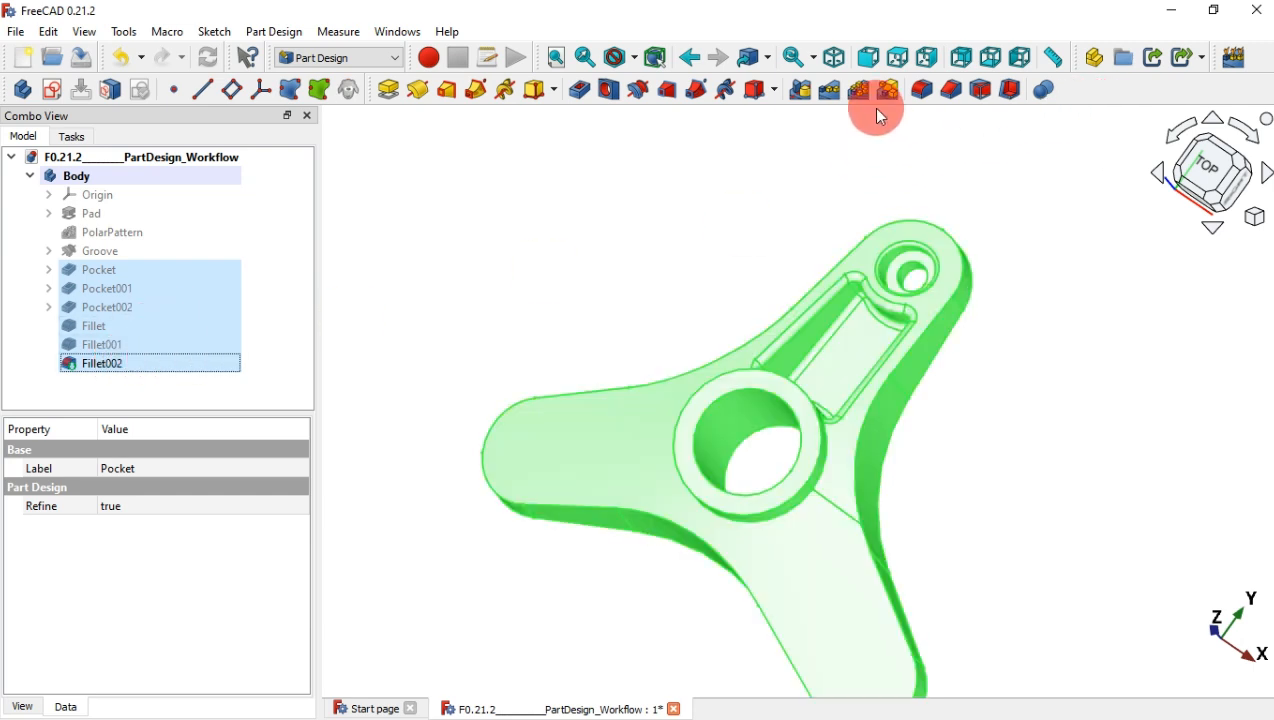
left_click(856, 95)
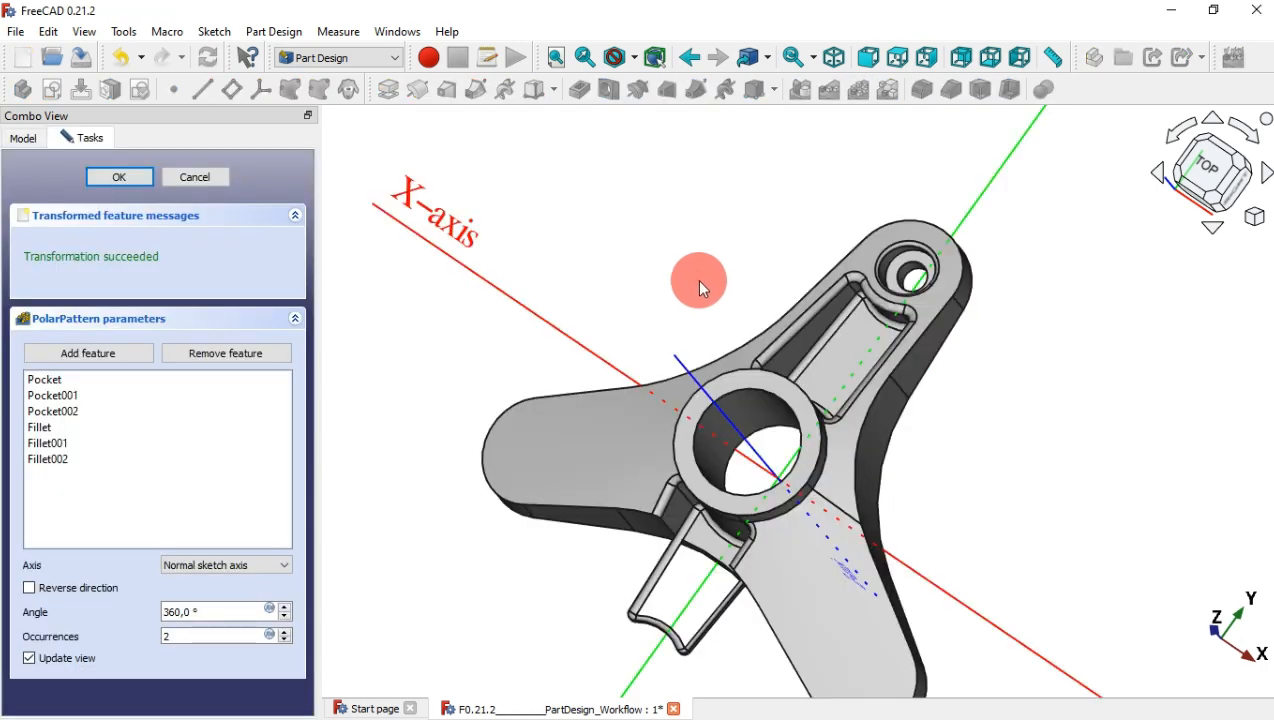
middle_click_drag(696, 279, 742, 205)
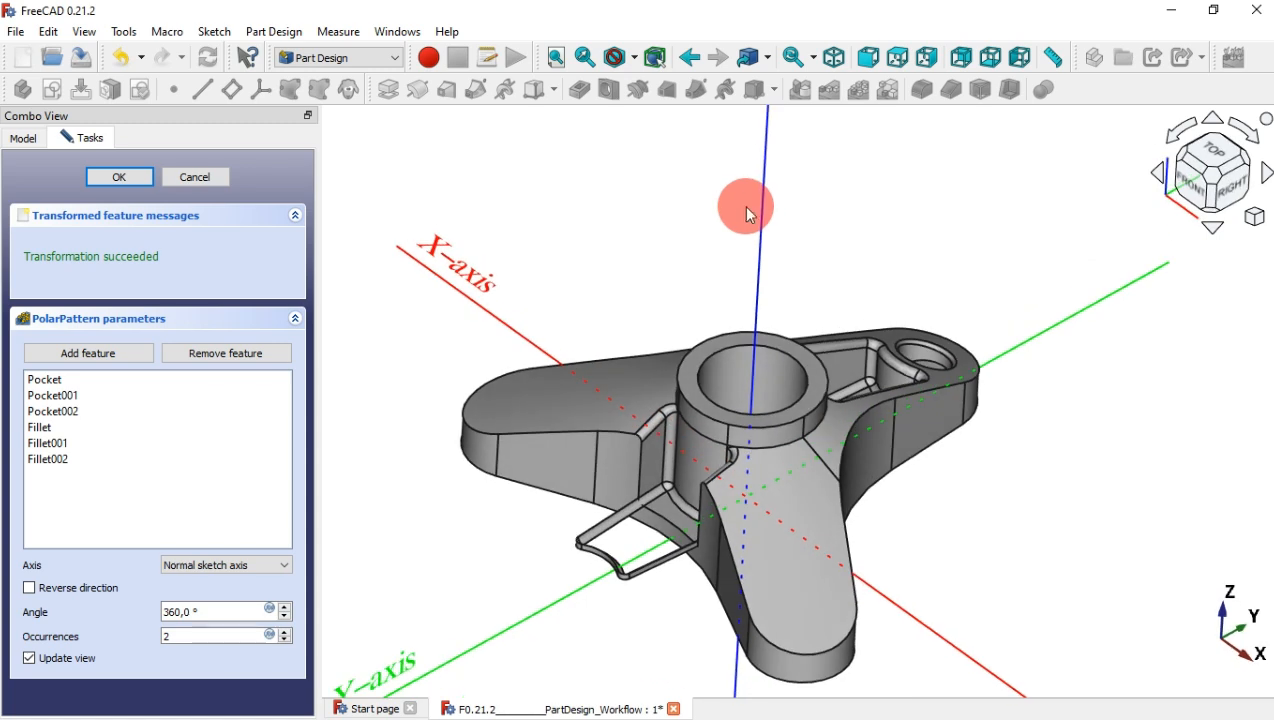
left_click(286, 631)
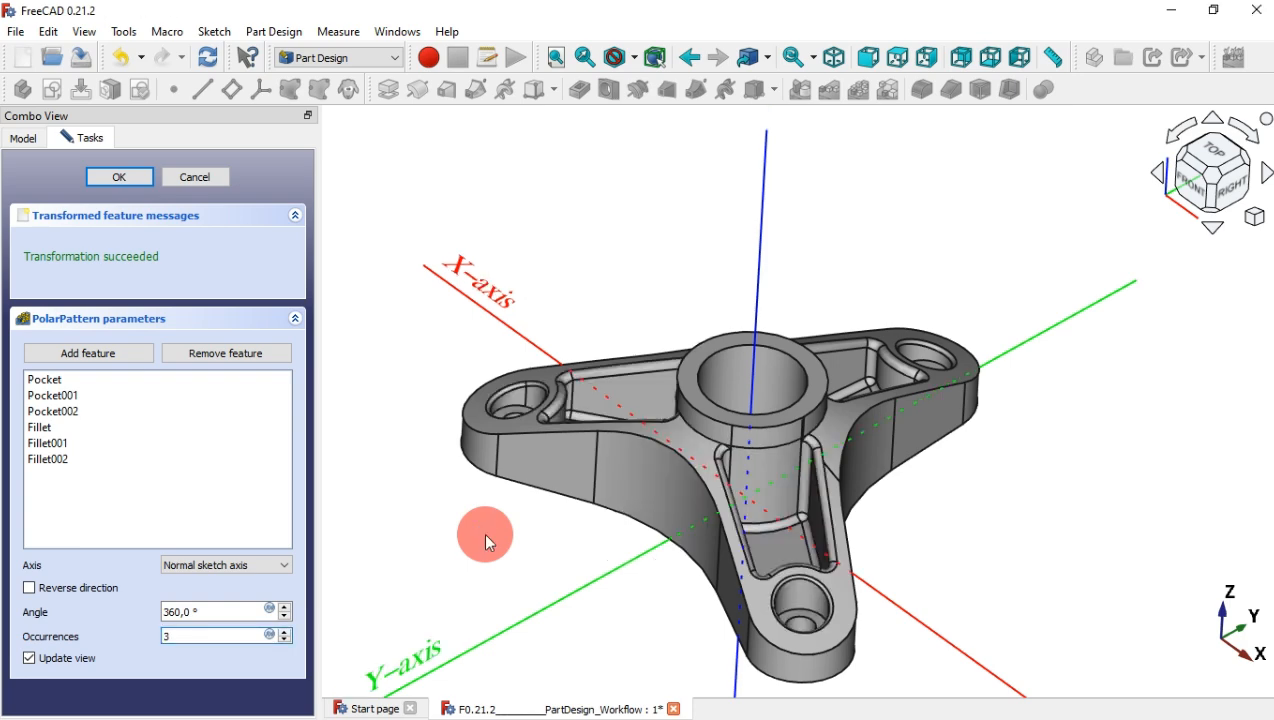
middle_click_drag(453, 493, 514, 556)
left_click(132, 177)
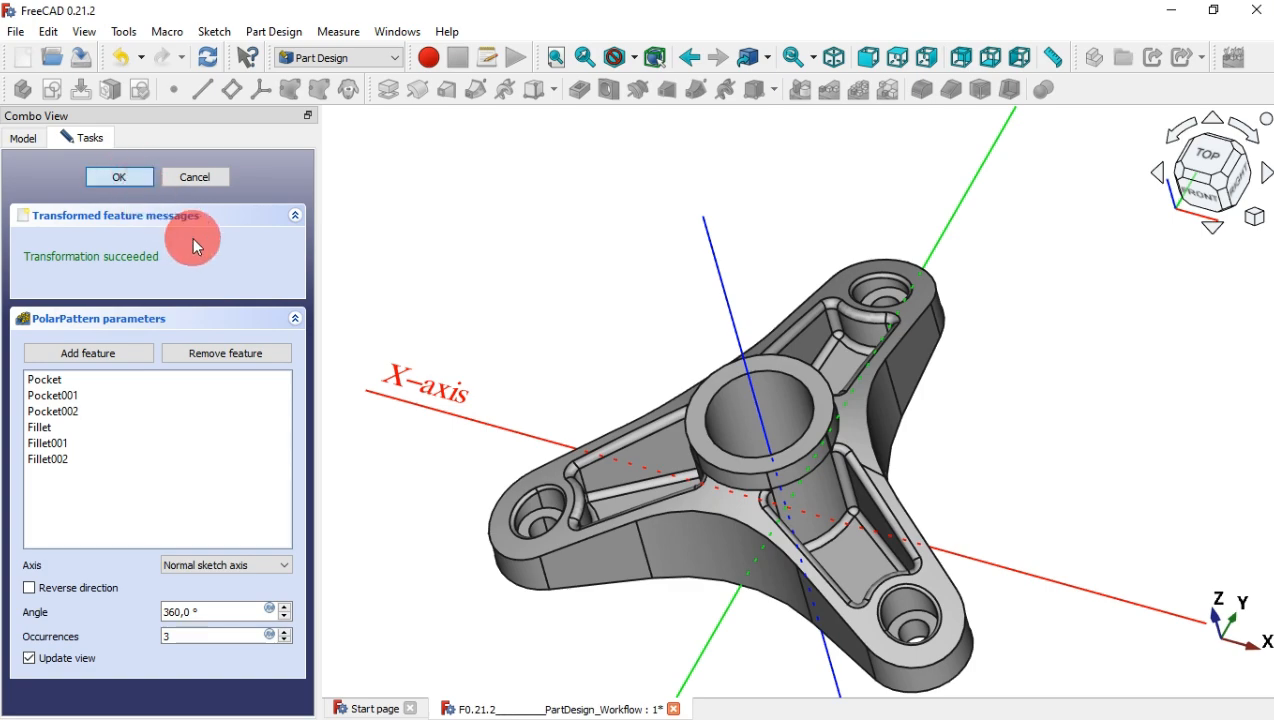
Step: Fillet the upper outer edge running along the bracket's arms with a 1 mm radius
middle_click_drag(447, 403, 813, 498)
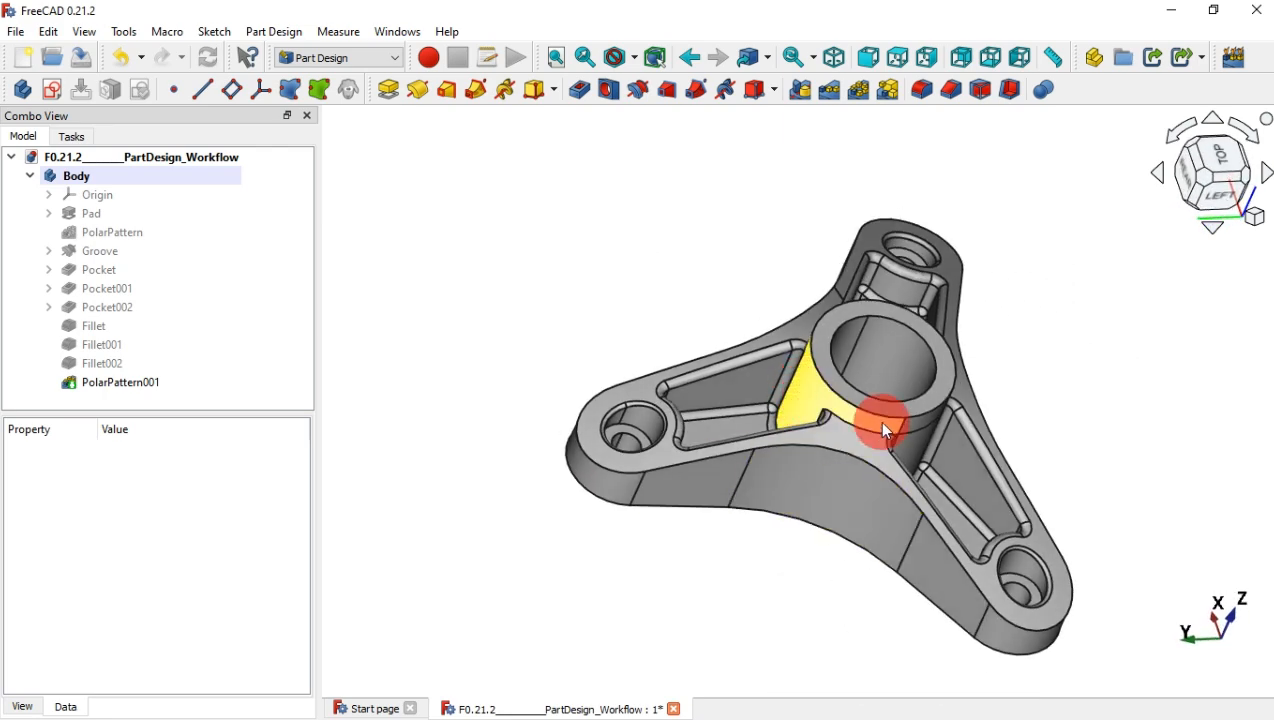
mouse_move(882, 421)
middle_mouse_down()
mouse_move(1038, 412)
mouse_move(907, 417)
middle_mouse_up()
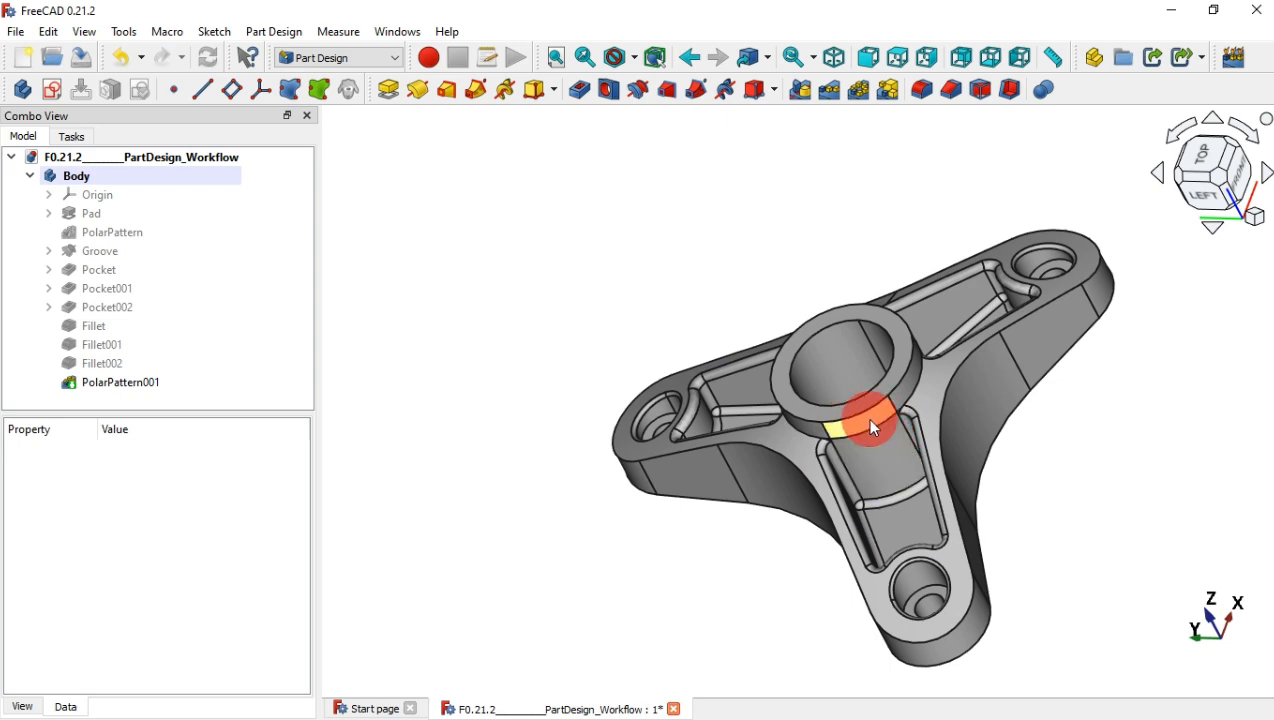
middle_click_drag(981, 421, 833, 482)
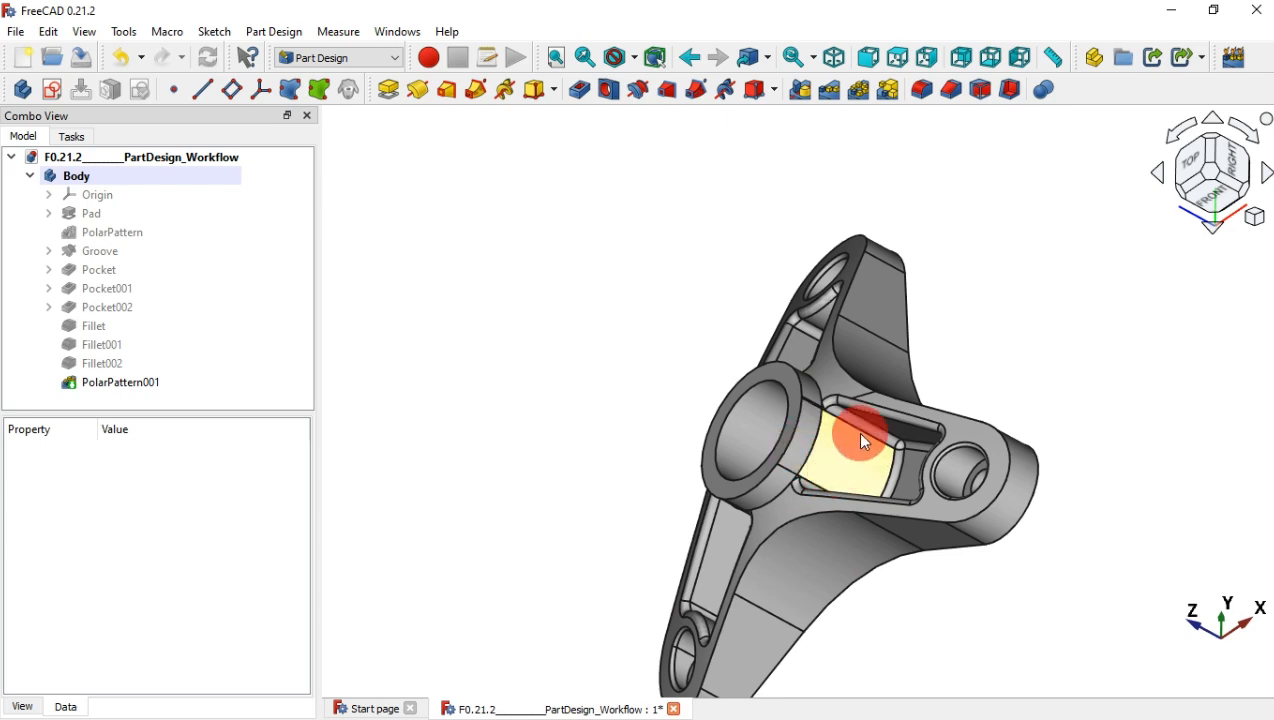
middle_click_drag(861, 436, 840, 493)
key("0")
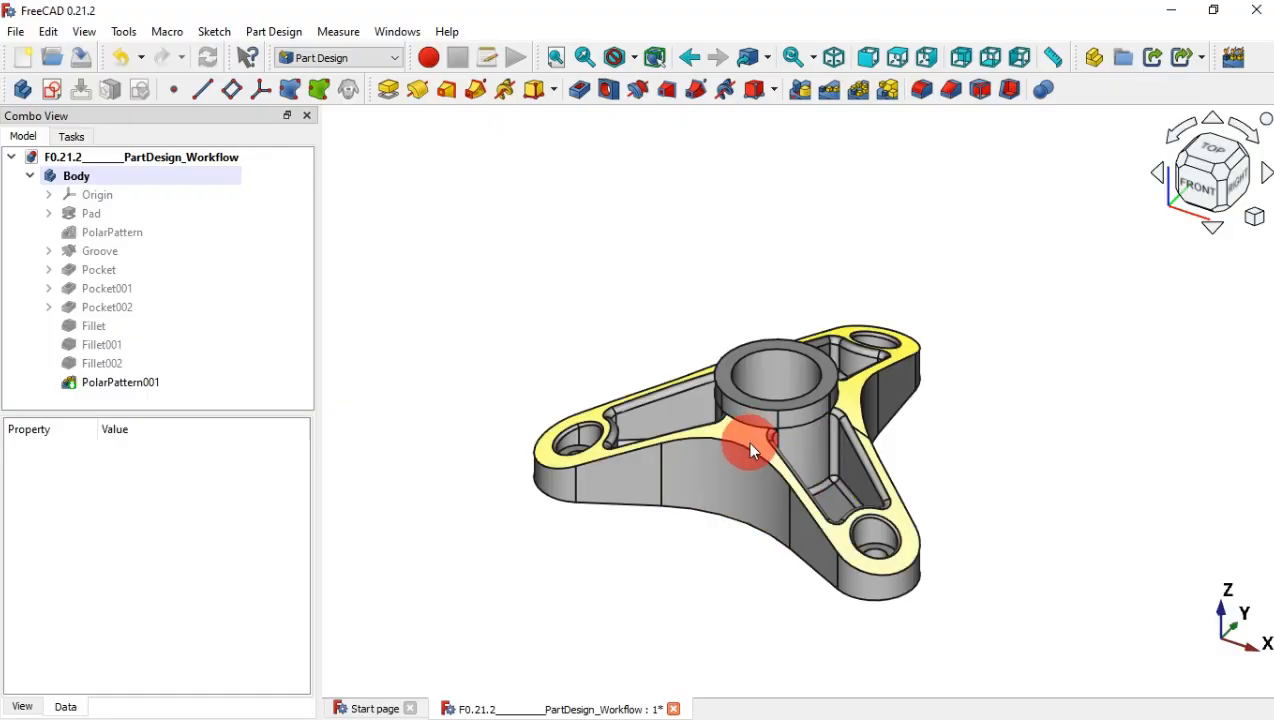
left_click(750, 439)
left_click(916, 95)
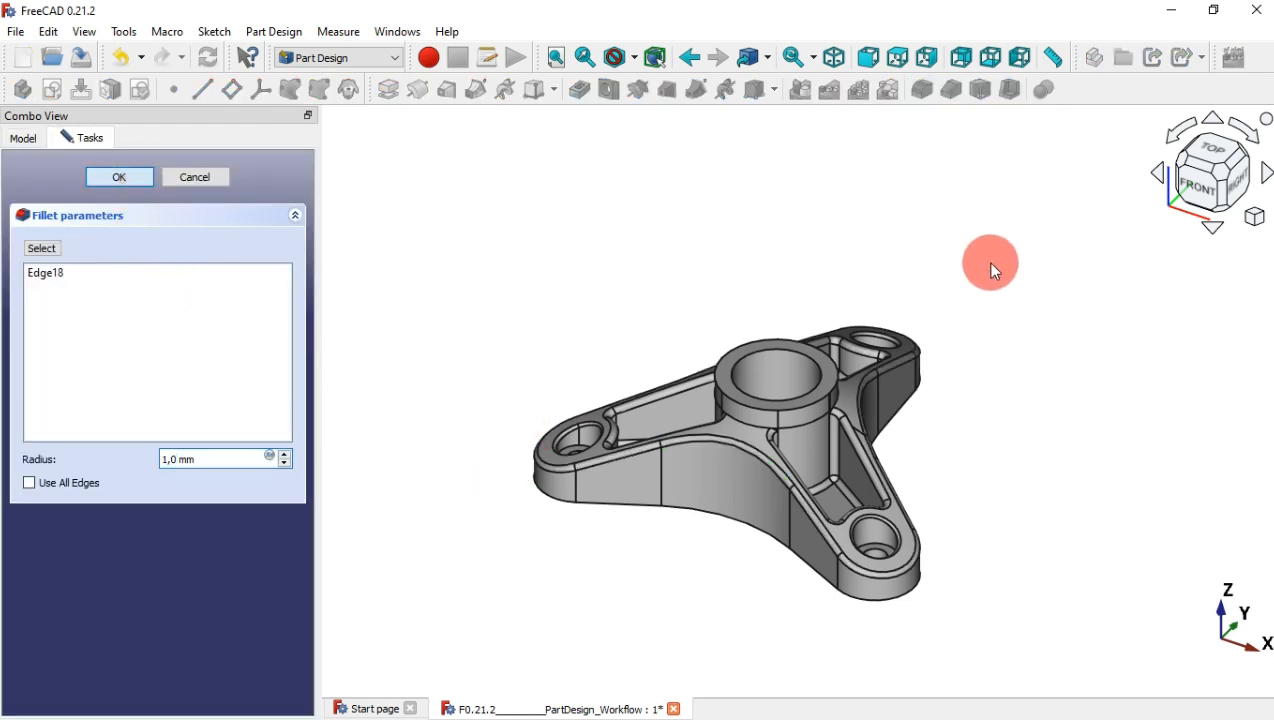
middle_click_drag(918, 285, 1012, 328)
key("Home")
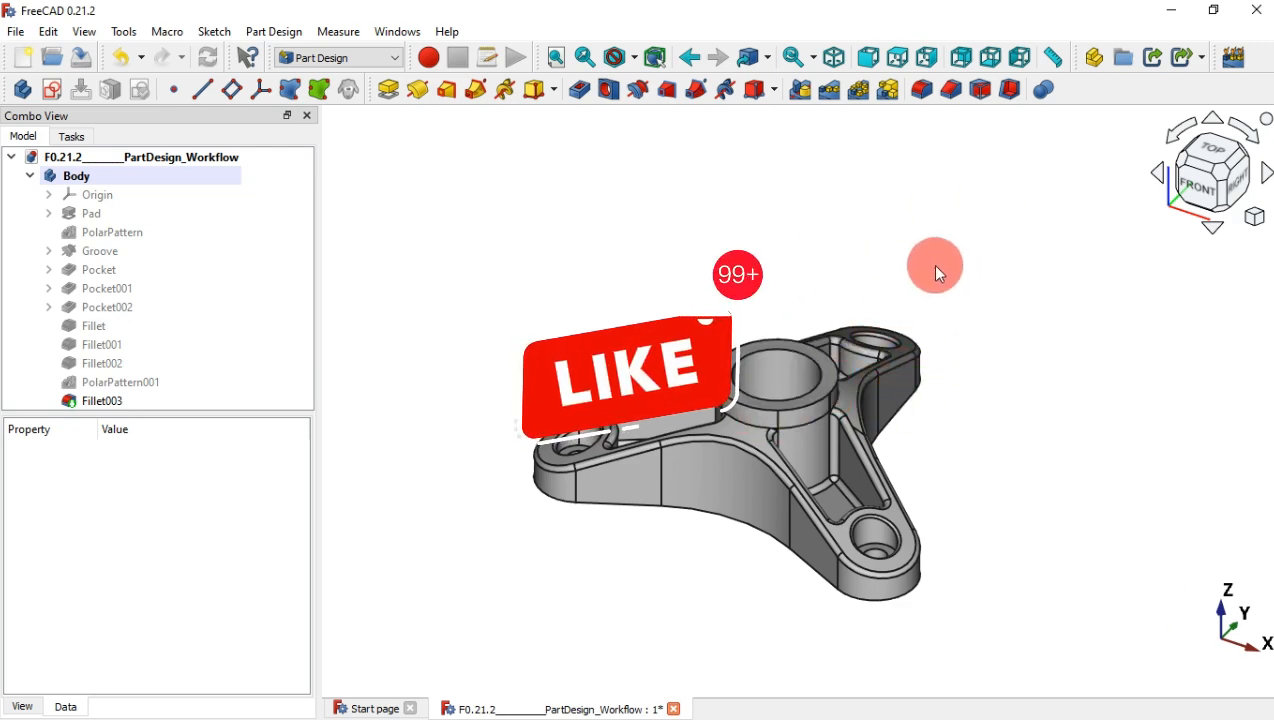
middle_click_drag(936, 270, 916, 245)
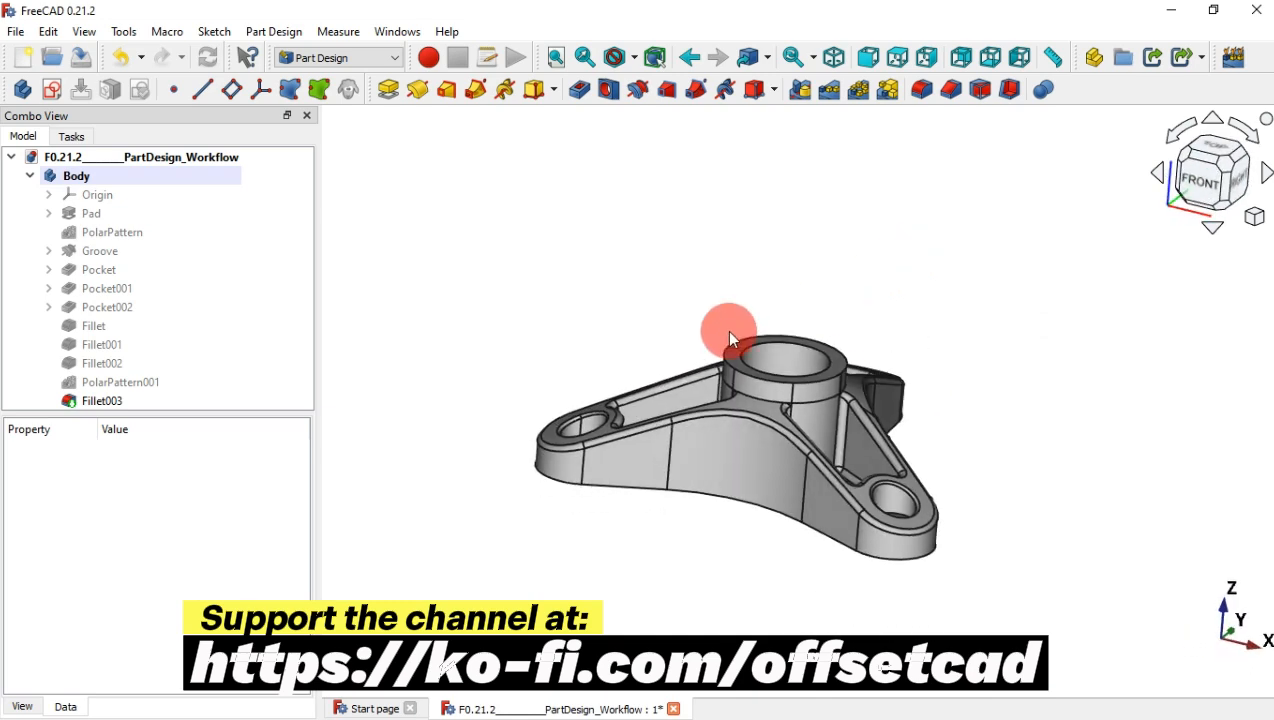
middle_click_drag(729, 336, 815, 429)
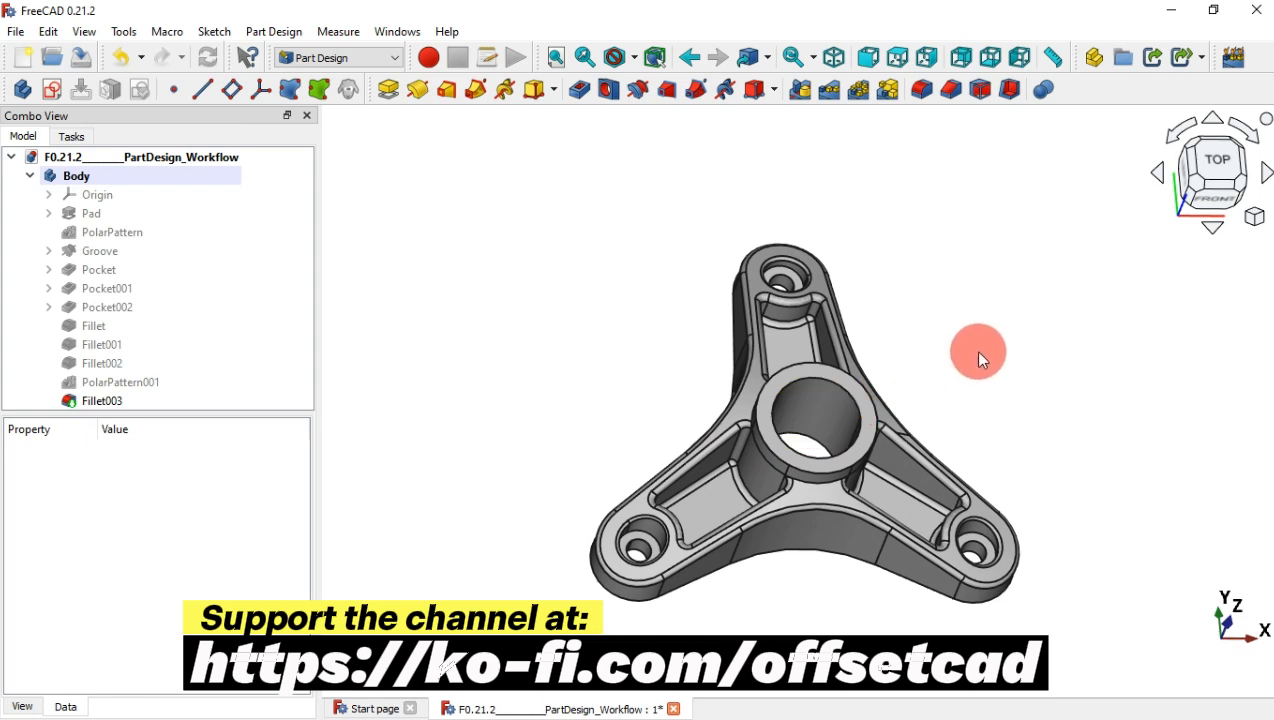
middle_click_drag(1035, 364, 893, 316)
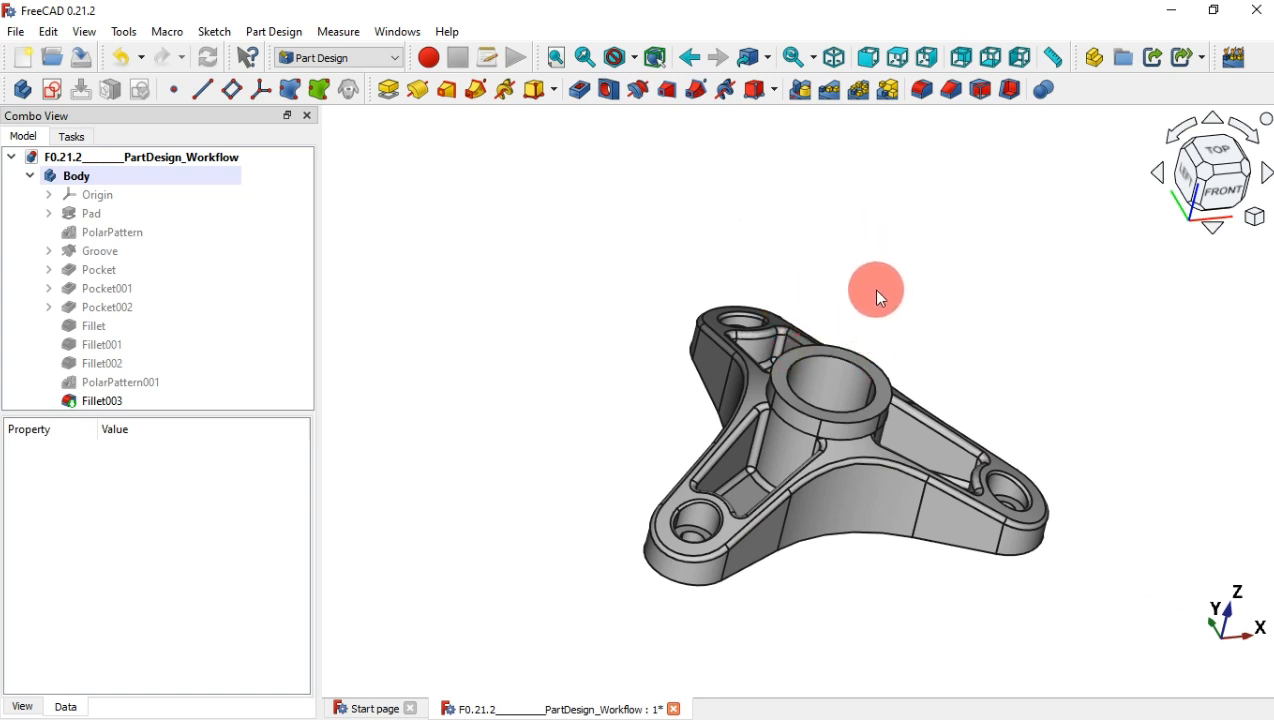
left_click_drag(960, 303, 1000, 354)
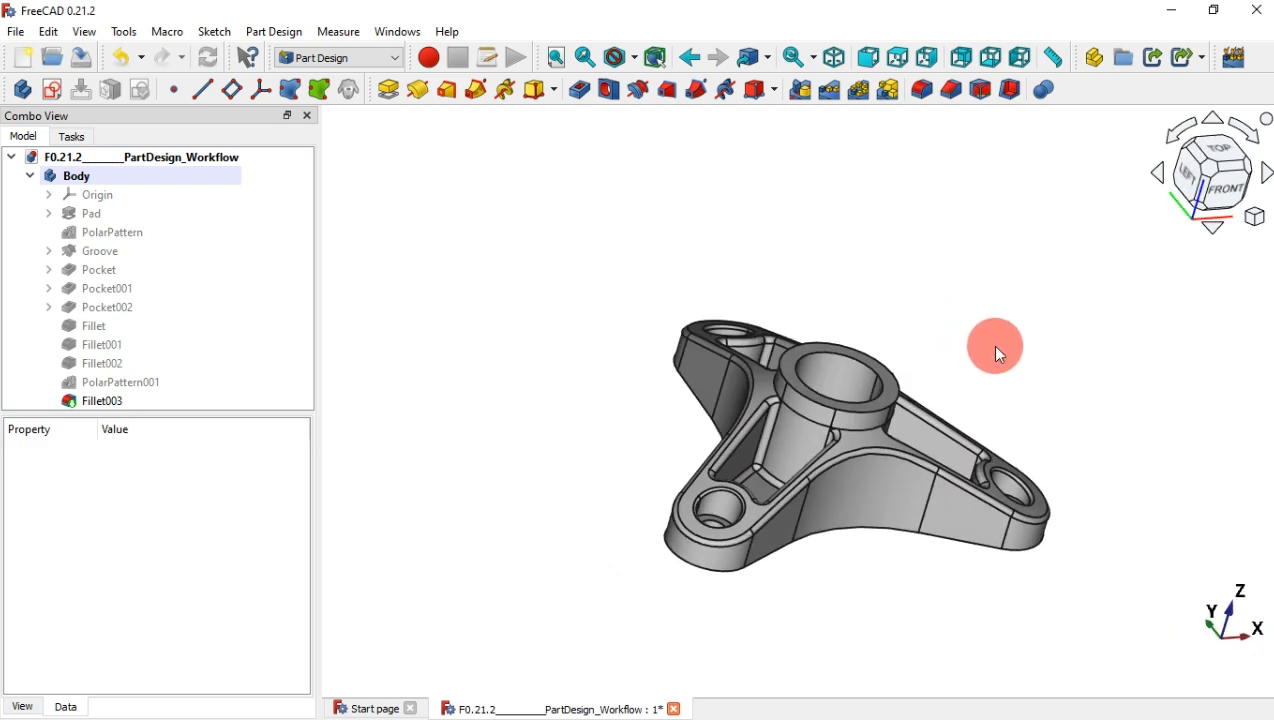